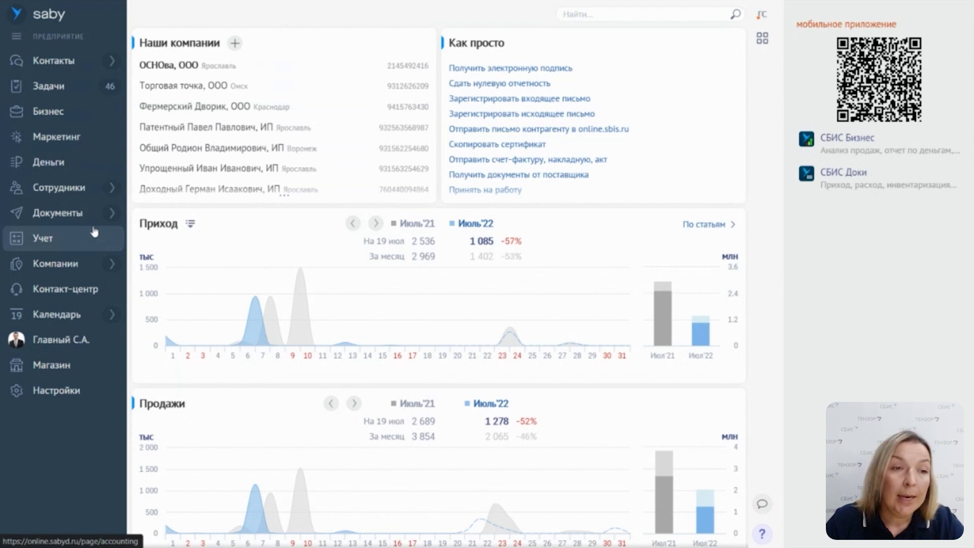
mouse_move(82, 186)
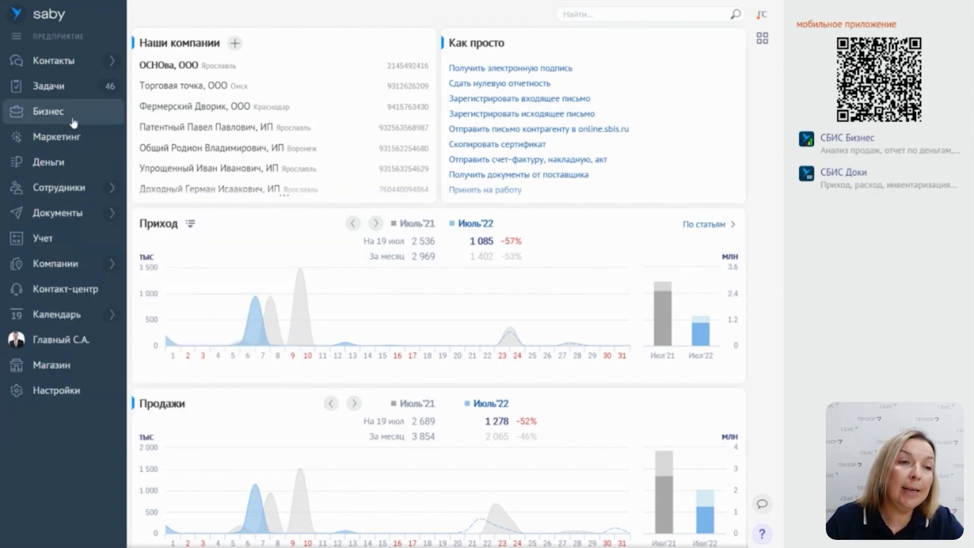
mouse_move(74, 122)
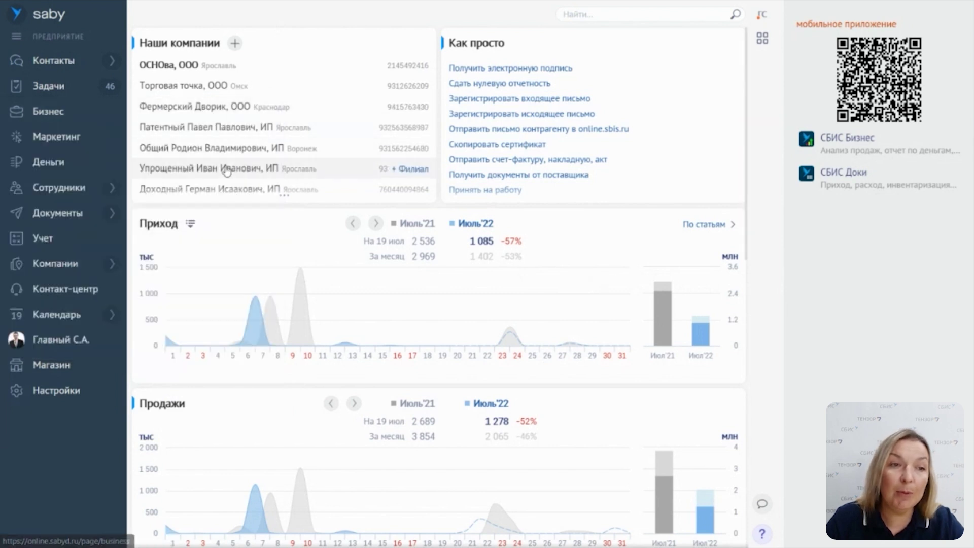
mouse_move(97, 168)
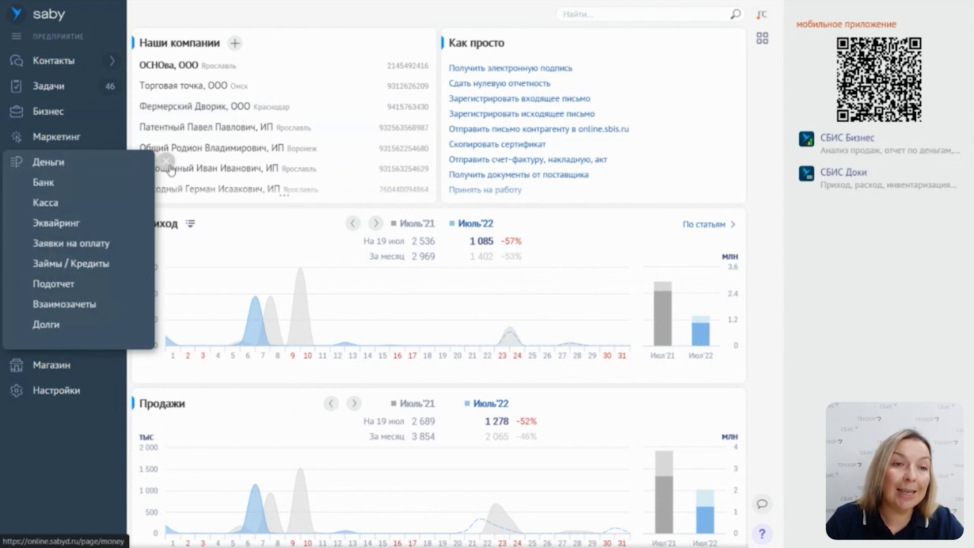
mouse_move(59, 247)
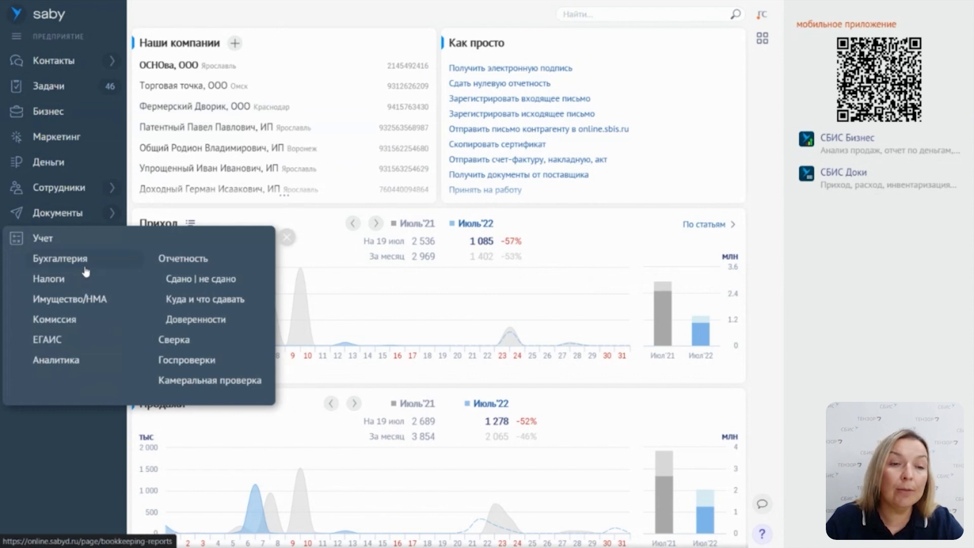
left_click(286, 239)
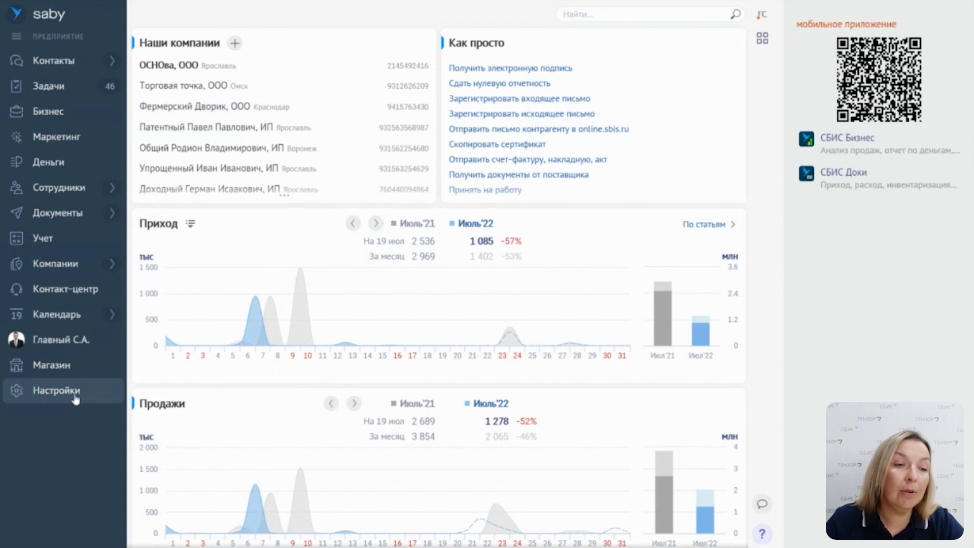
Open the accounting parameters (Параметры учета) and go to the accounting settings of the company Торговая точка.
mouse_move(74, 398)
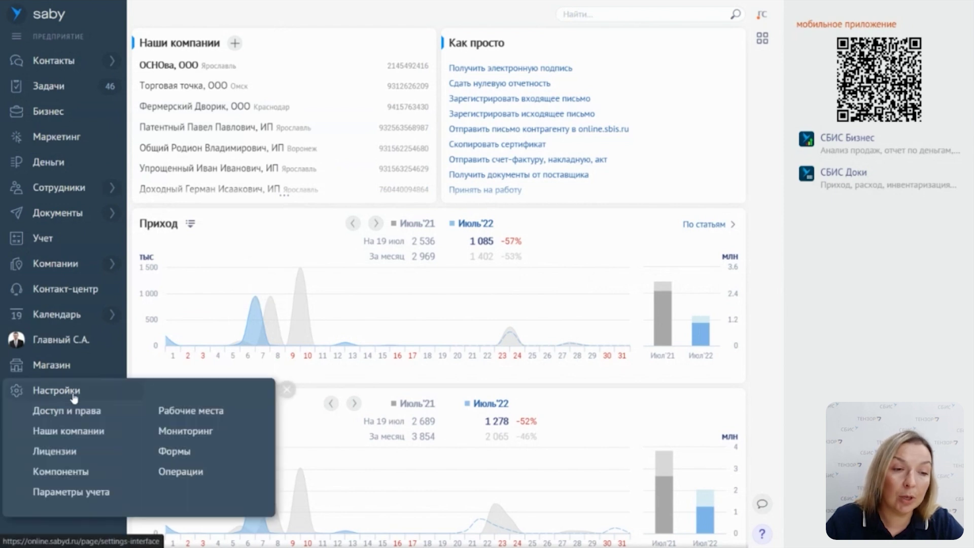
left_click(105, 493)
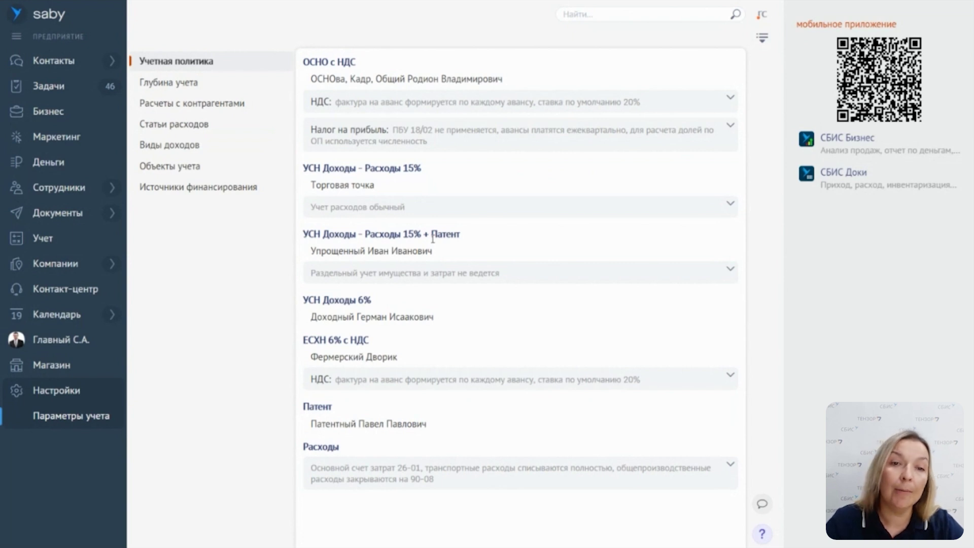
left_click(331, 191)
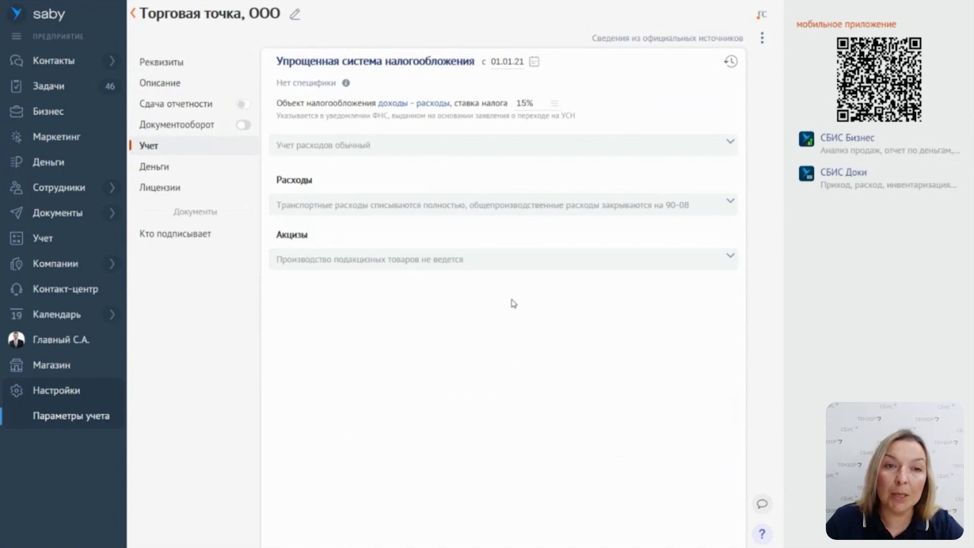
Choose Доходы - расходы as the simplified-tax object for Торговая точка and set the tax rate to 7%.
left_click(416, 65)
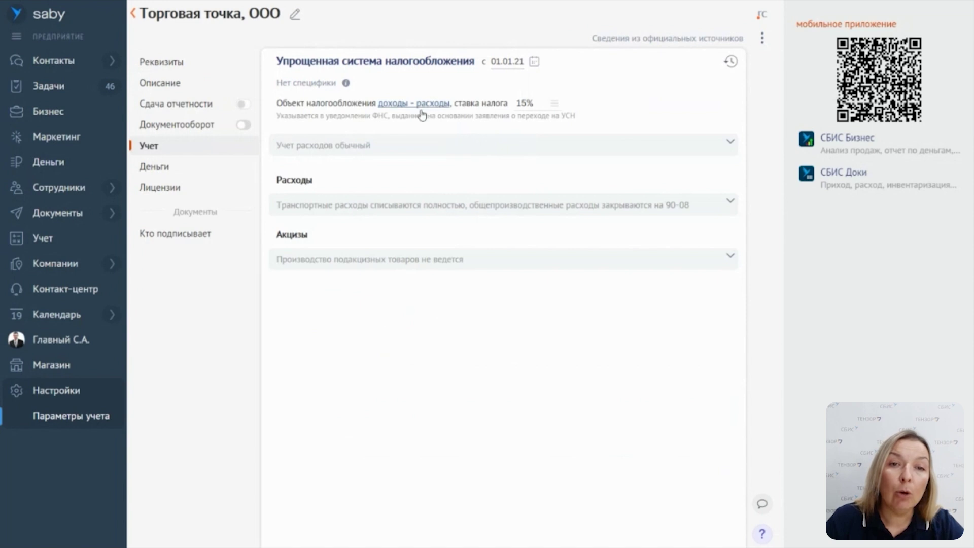
left_click(425, 107)
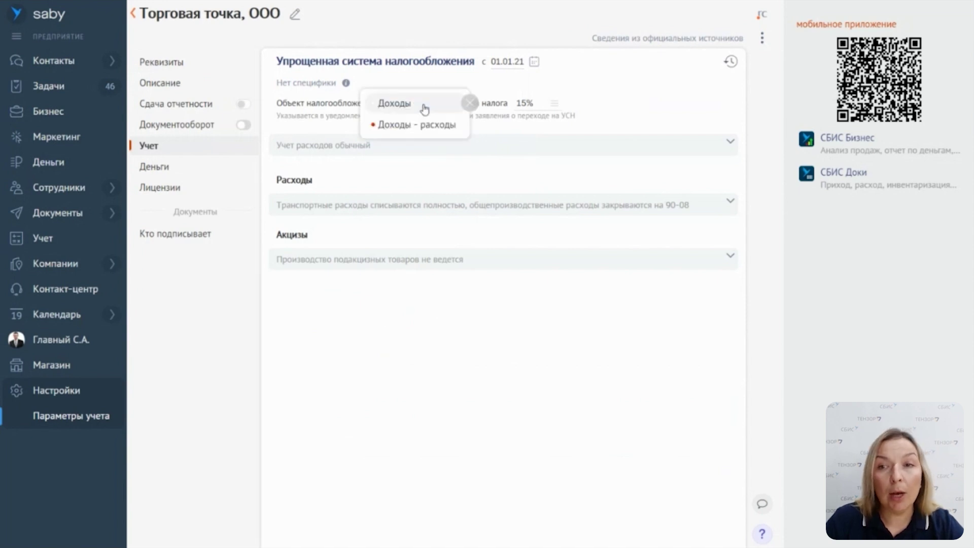
left_click(430, 133)
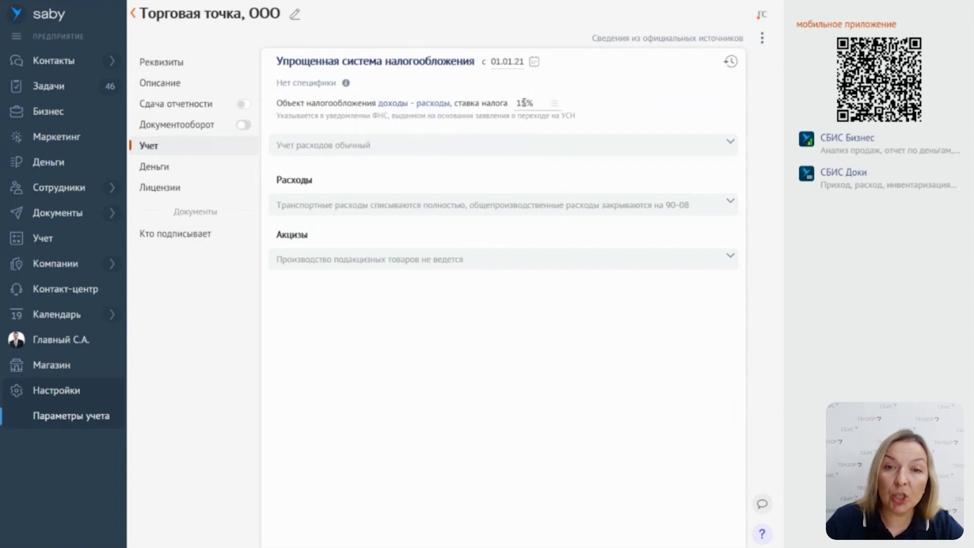
left_click_drag(527, 103, 511, 104)
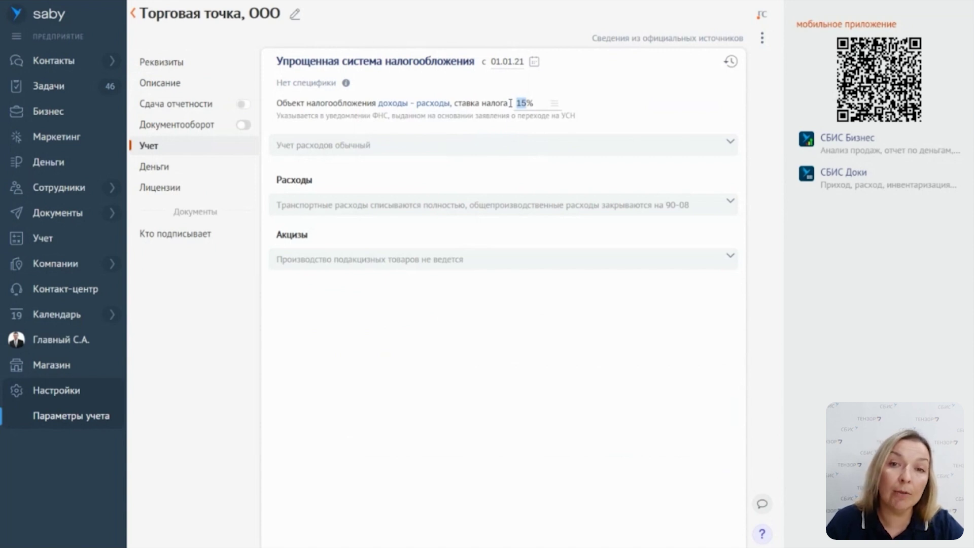
type("7")
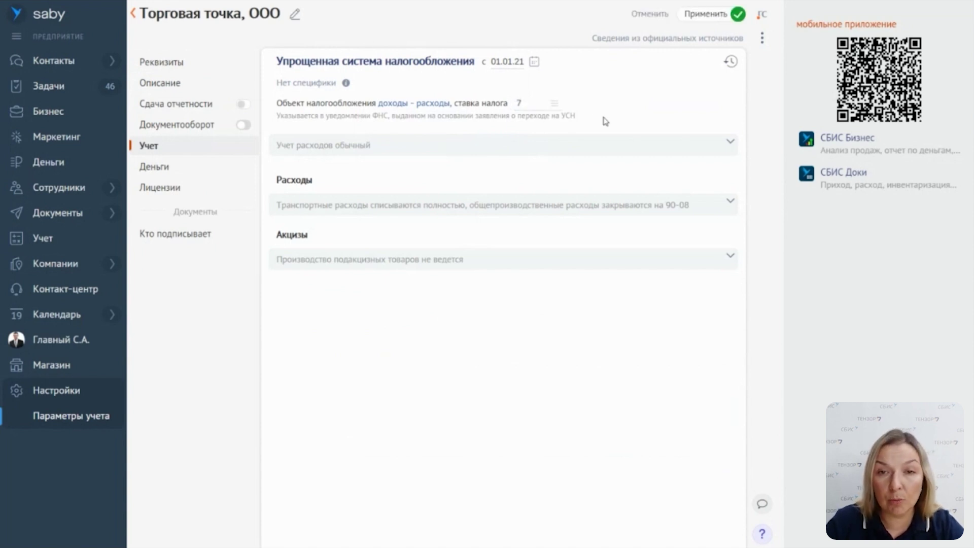
Try the Упрощенный expense accounting method for Торговая точка, read its explanation, and switch the method back to Обычный.
left_click(730, 142)
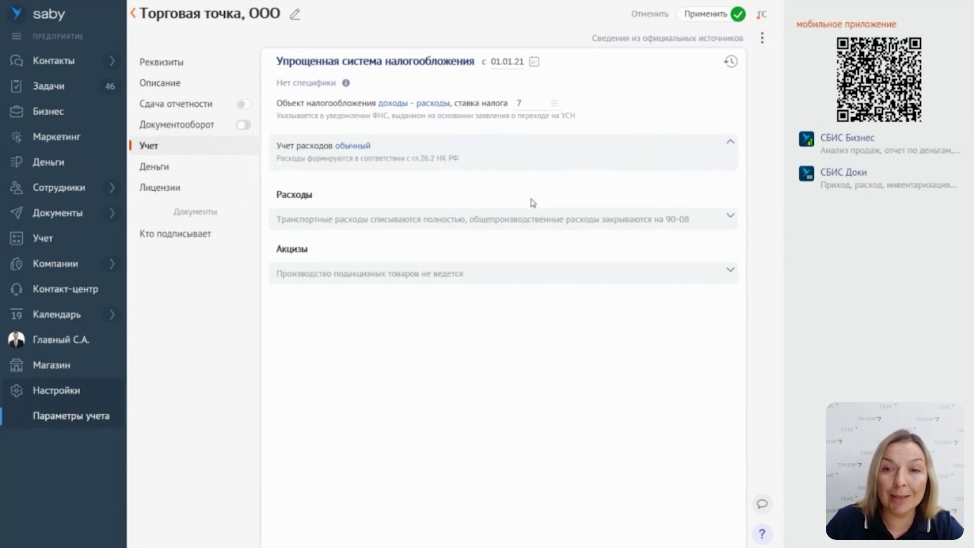
left_click(354, 145)
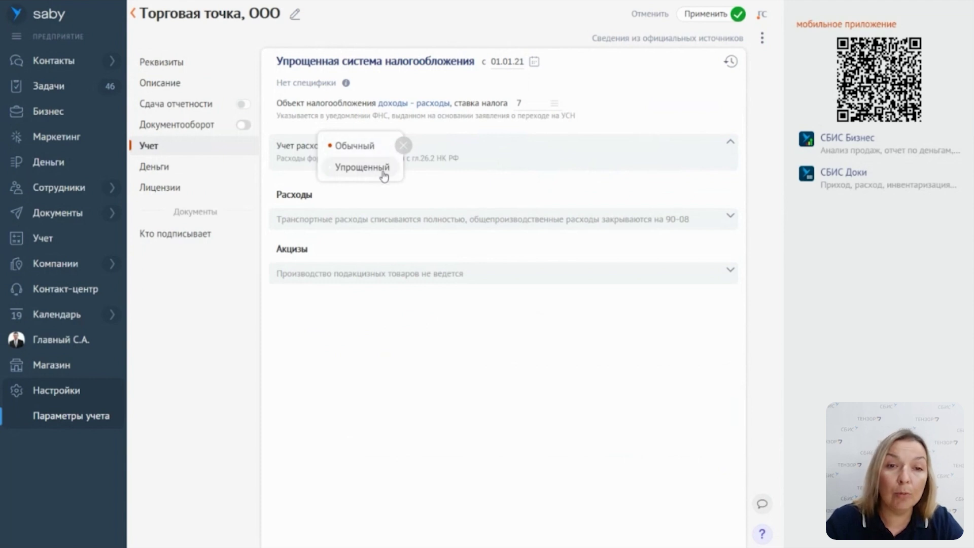
left_click(383, 168)
left_click_drag(374, 154, 501, 154)
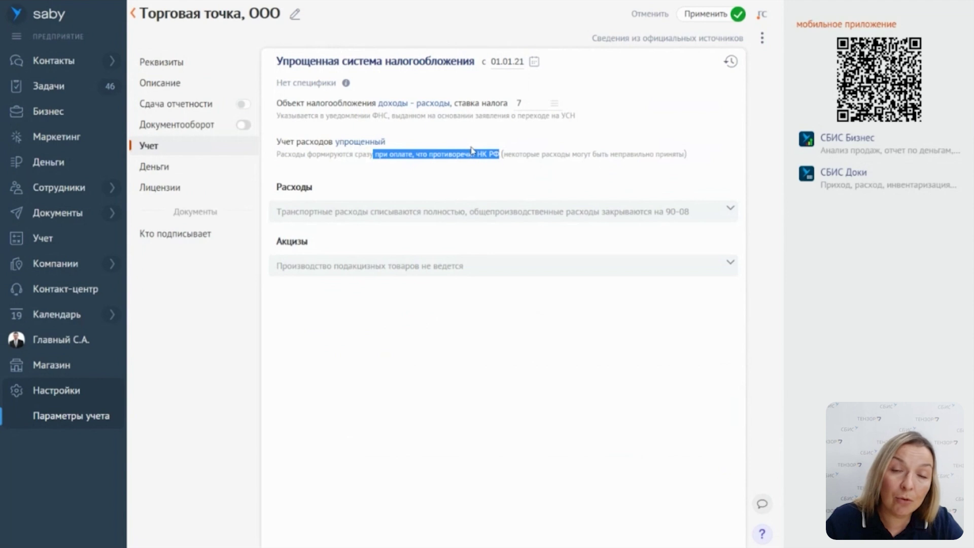
left_click(473, 142)
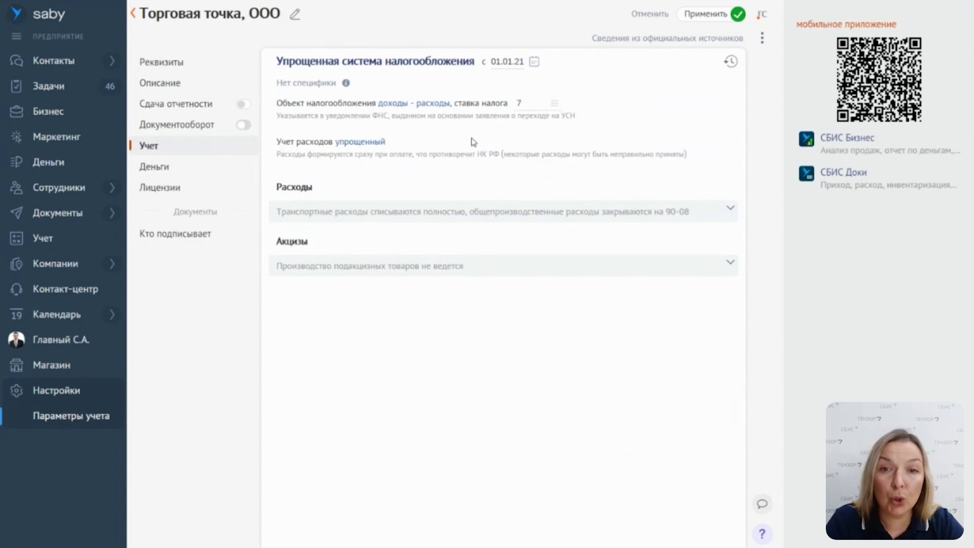
left_click(378, 143)
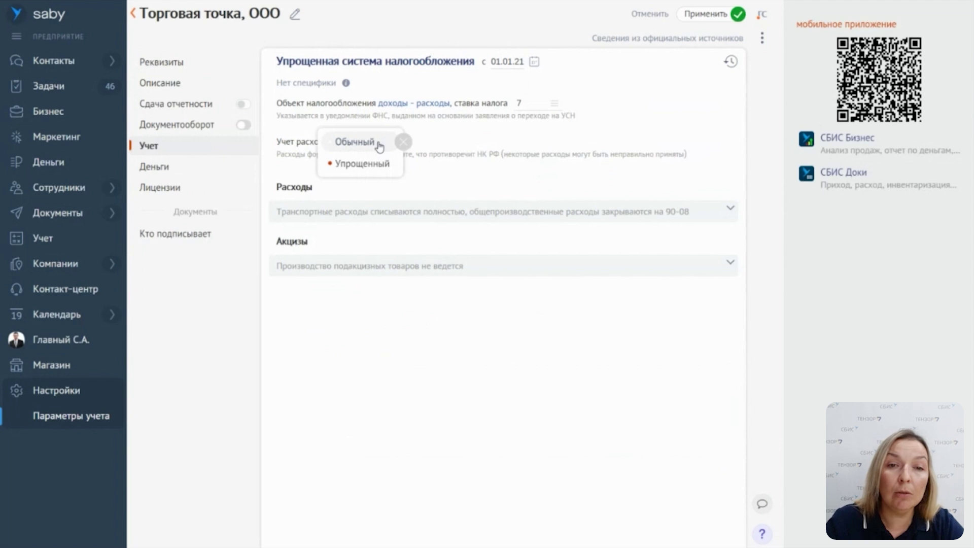
left_click(378, 144)
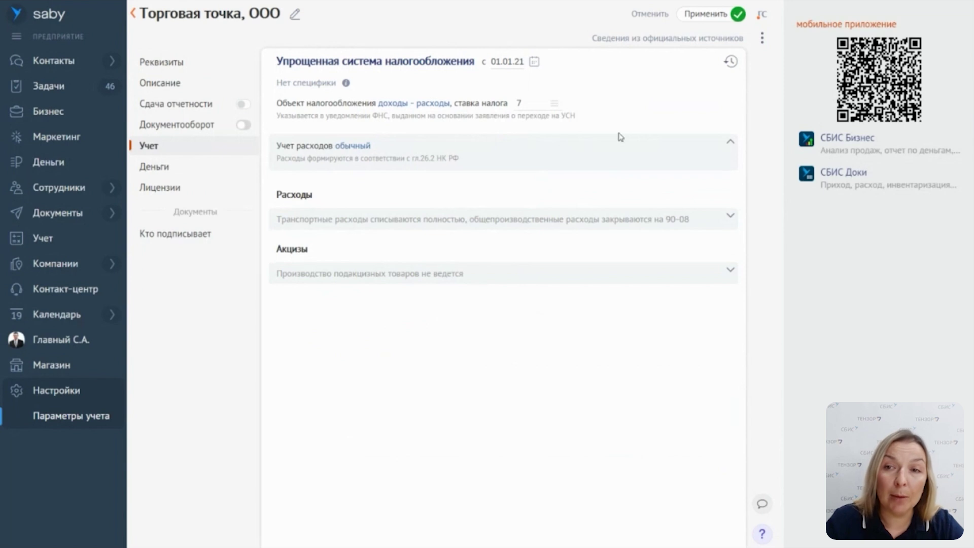
Preview the company's printable accounting policy order and the Учетная политика document, then close the print forms.
left_click(762, 39)
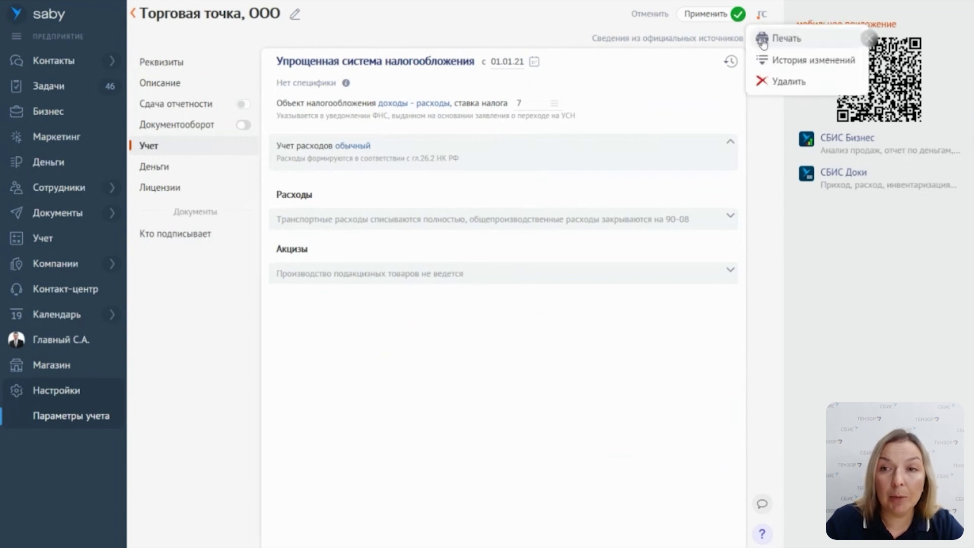
left_click(786, 41)
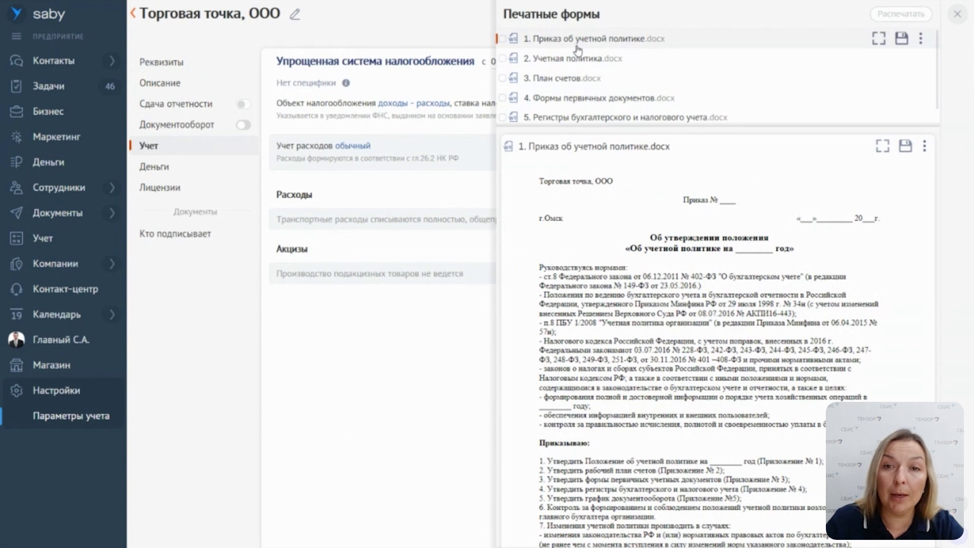
left_click(649, 59)
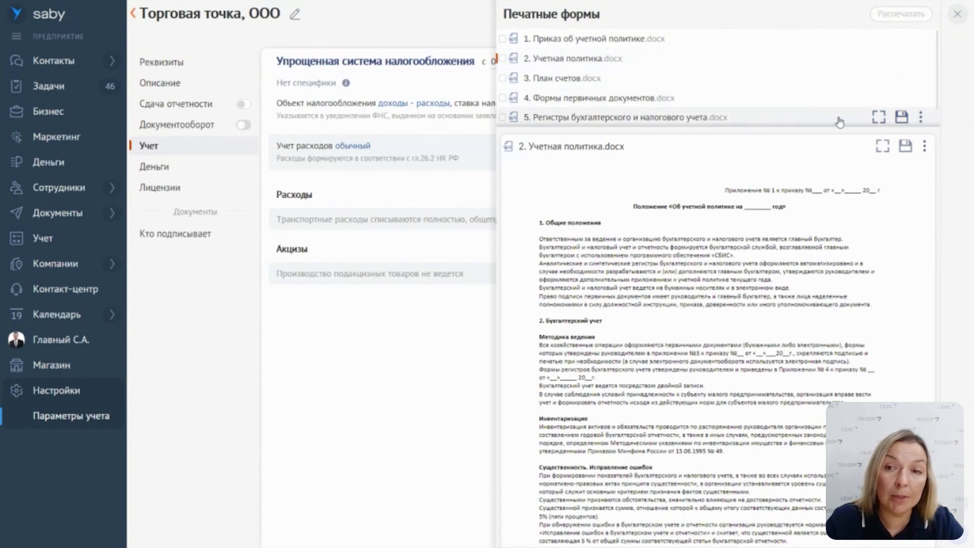
left_click(957, 13)
Review the Sberbank settlement account and the acquiring contract in the company's money settings.
left_click(189, 166)
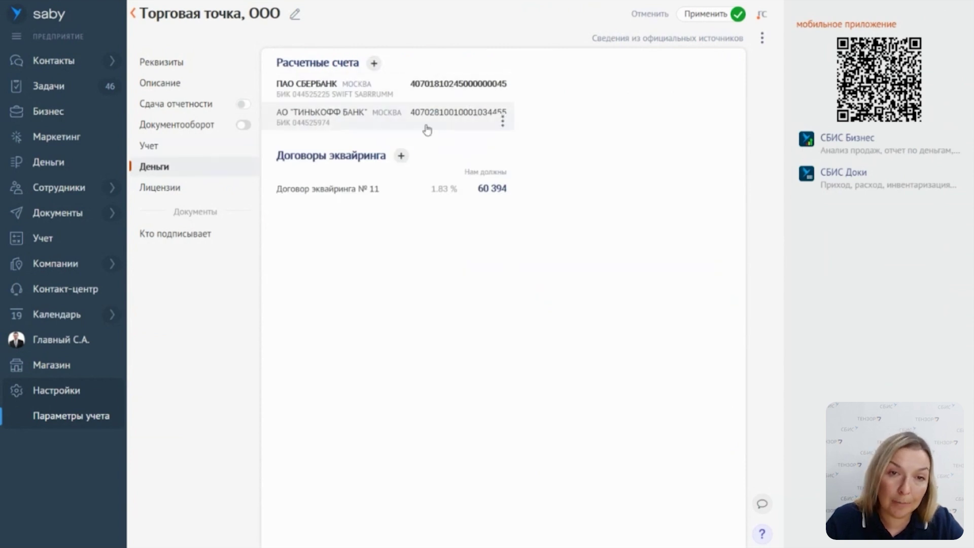
left_click(396, 86)
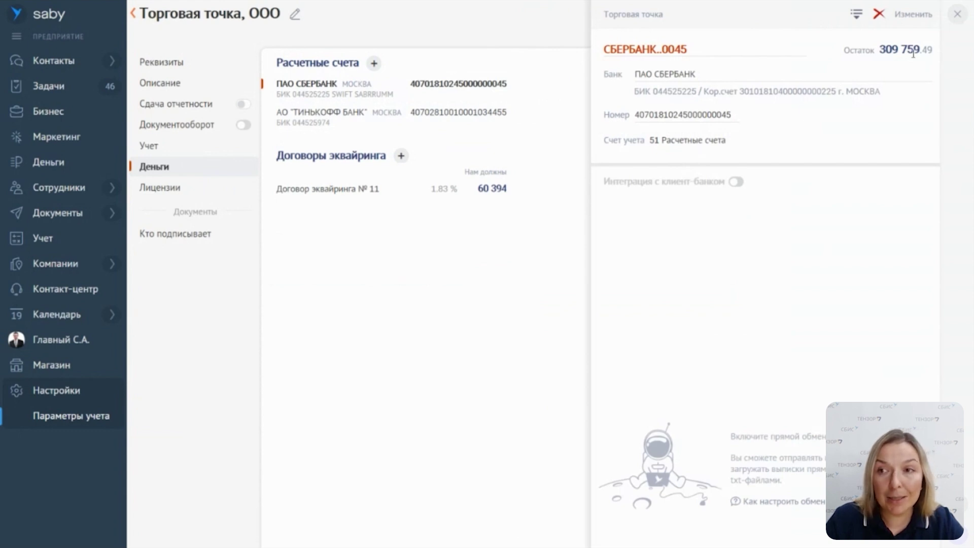
left_click(957, 15)
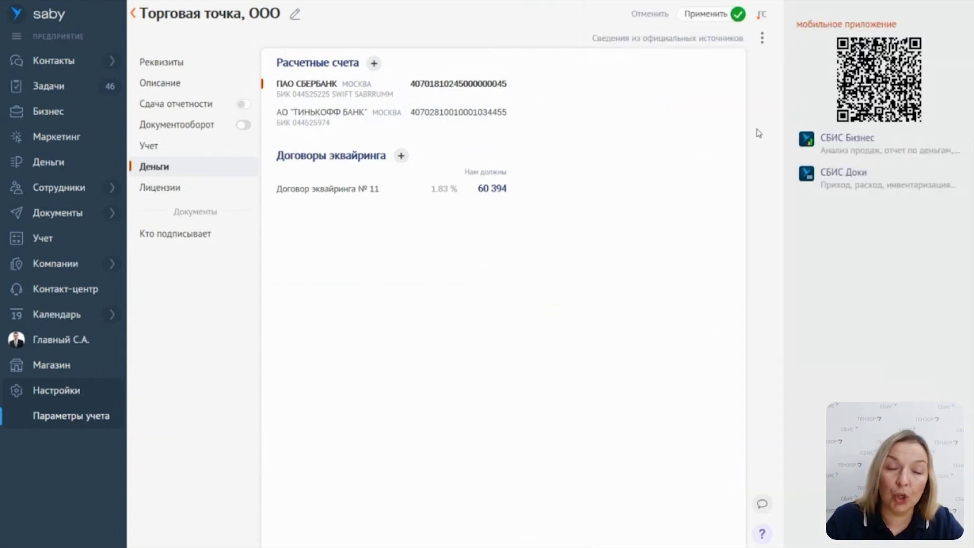
left_click(408, 193)
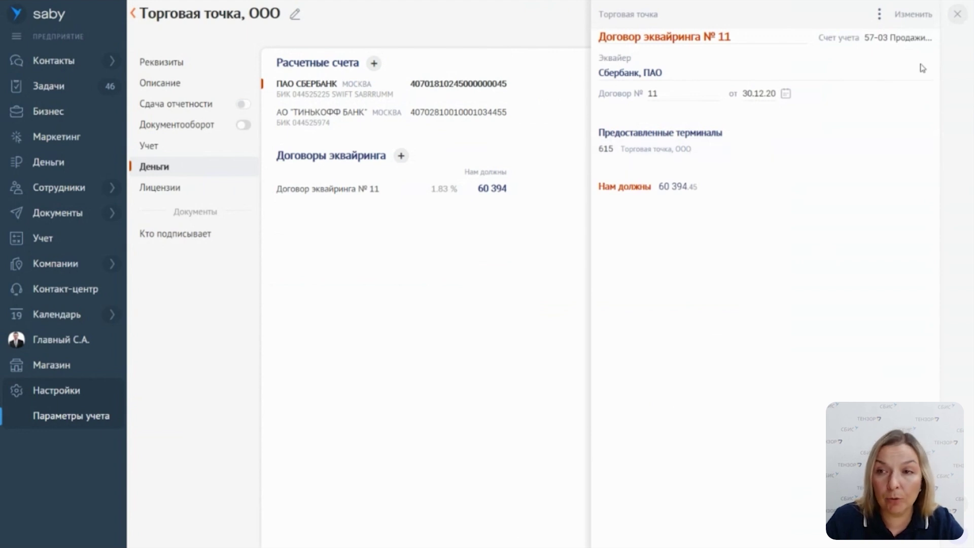
left_click(958, 14)
View the company's document signatories, then leave the company card and save its changes.
left_click(217, 239)
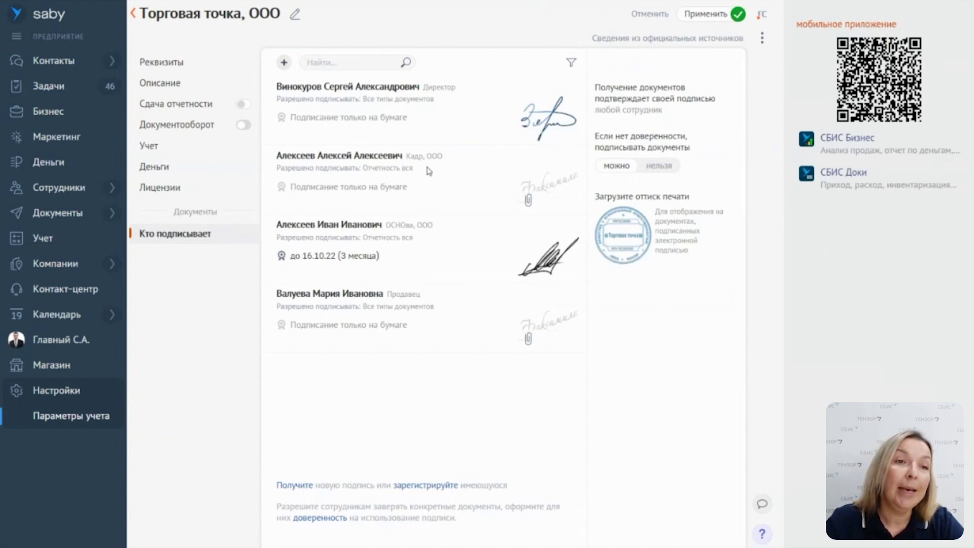
left_click(131, 14)
left_click(415, 311)
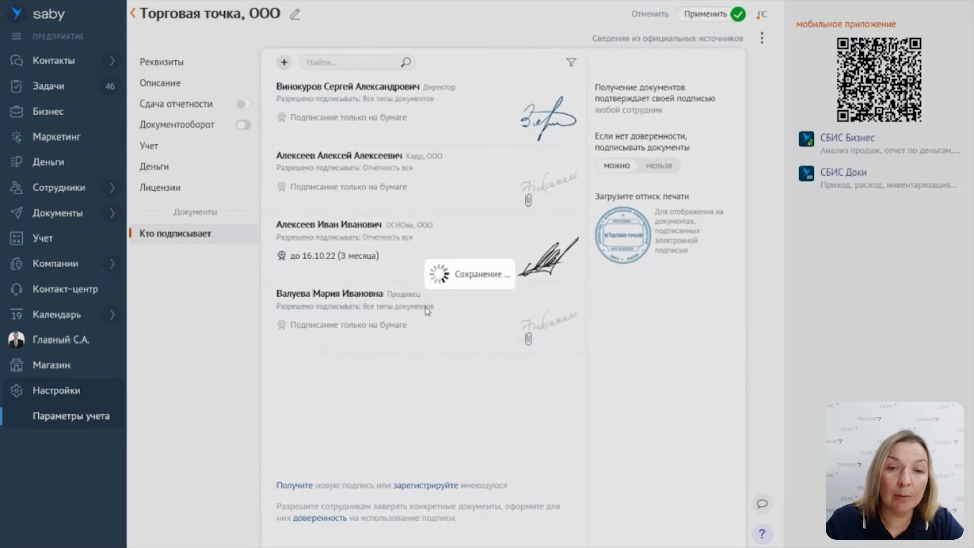
left_click(465, 309)
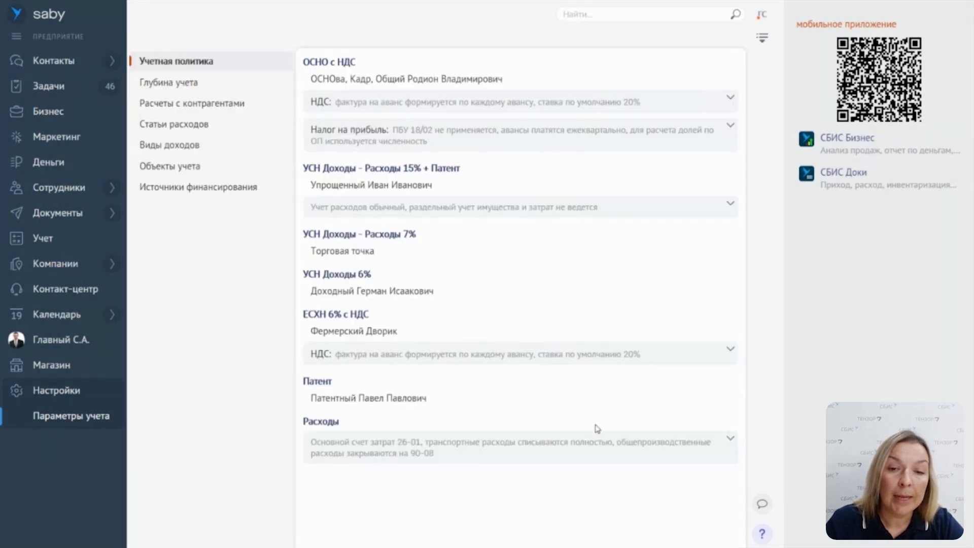
Set the default cost account in the Расходы block to 44-01 Издержки обращения по торговле, chosen from the full chart of accounts.
left_click(641, 446)
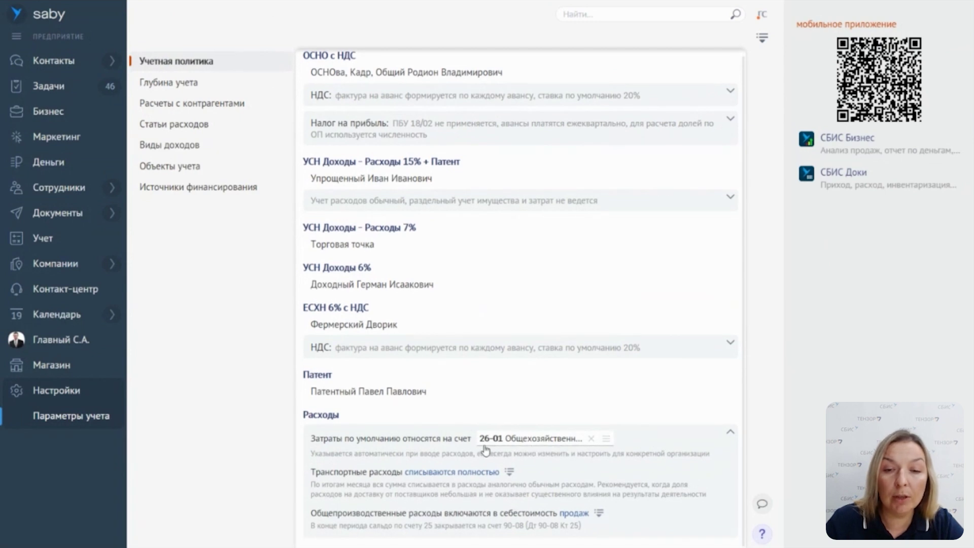
left_click(606, 439)
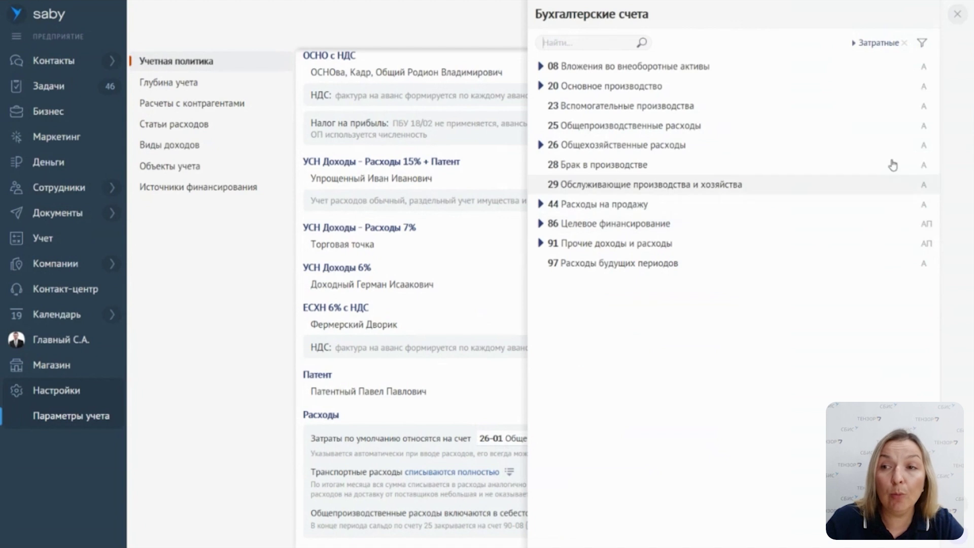
left_click(908, 45)
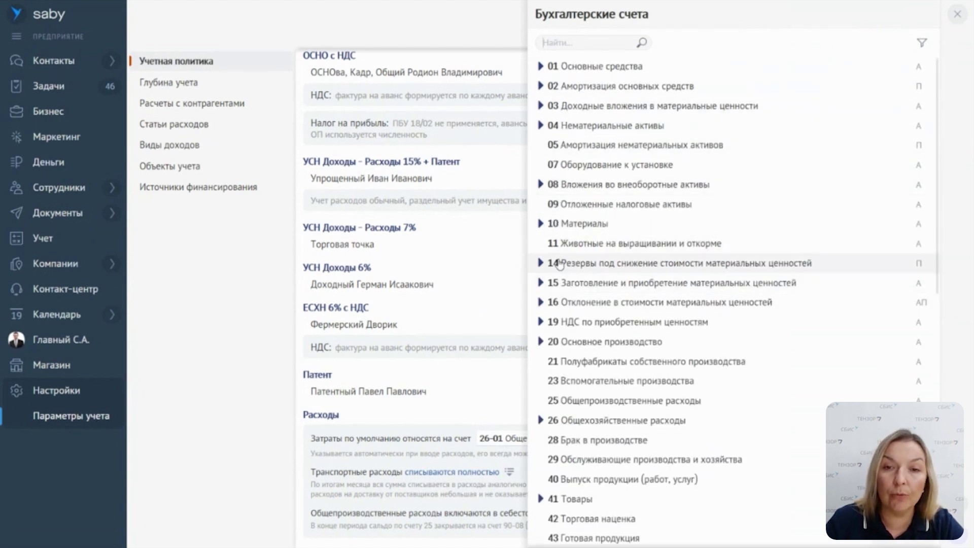
left_click(680, 233)
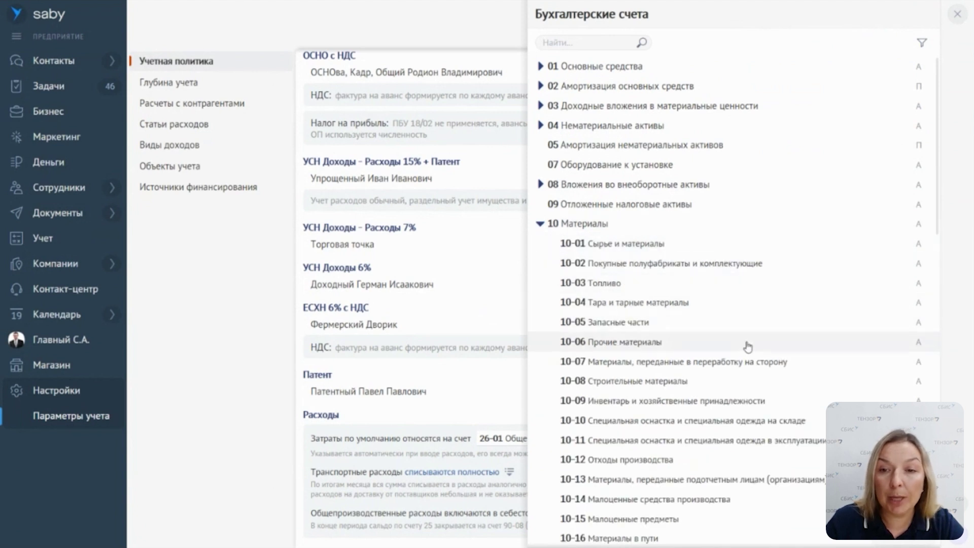
scroll(778, 394, "down", 3)
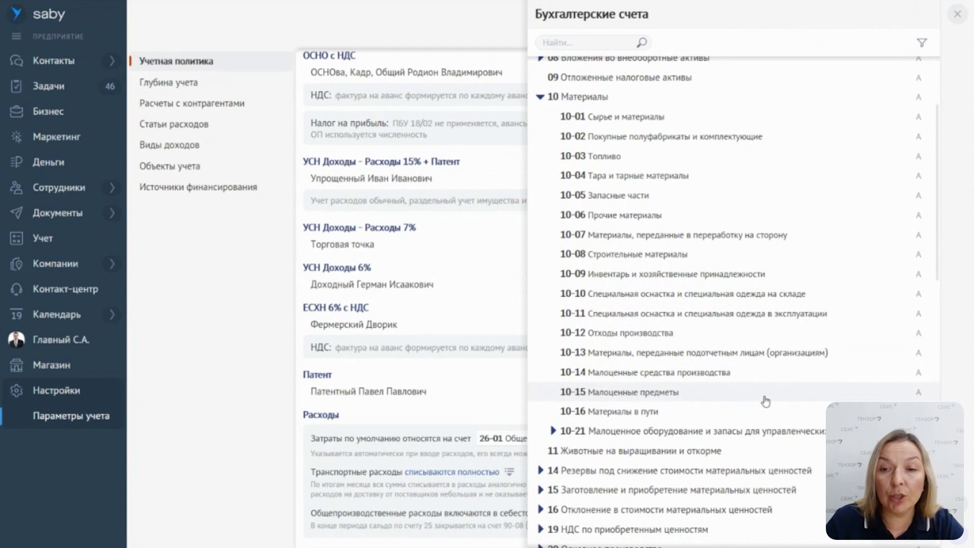
scroll(764, 402, "down", 5)
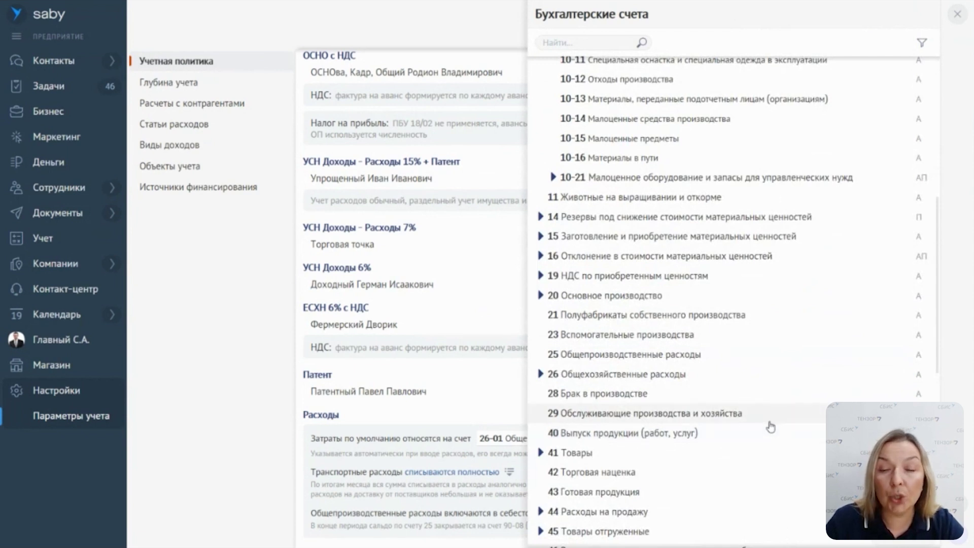
scroll(764, 426, "down", 3)
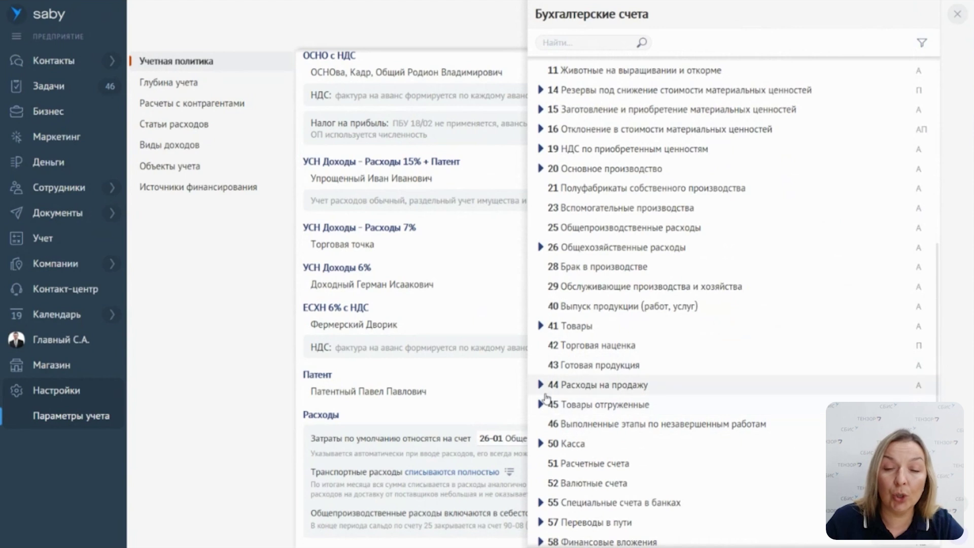
left_click(540, 385)
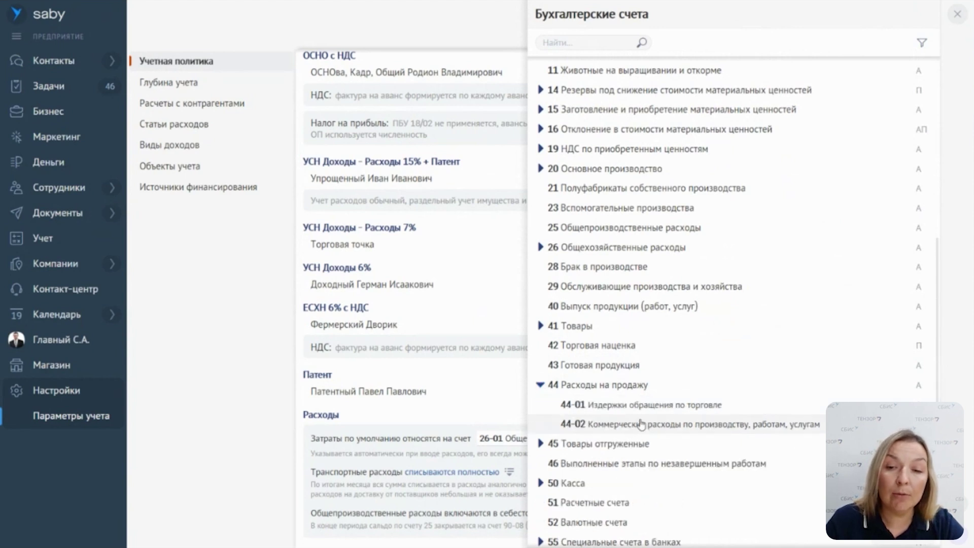
left_click(648, 410)
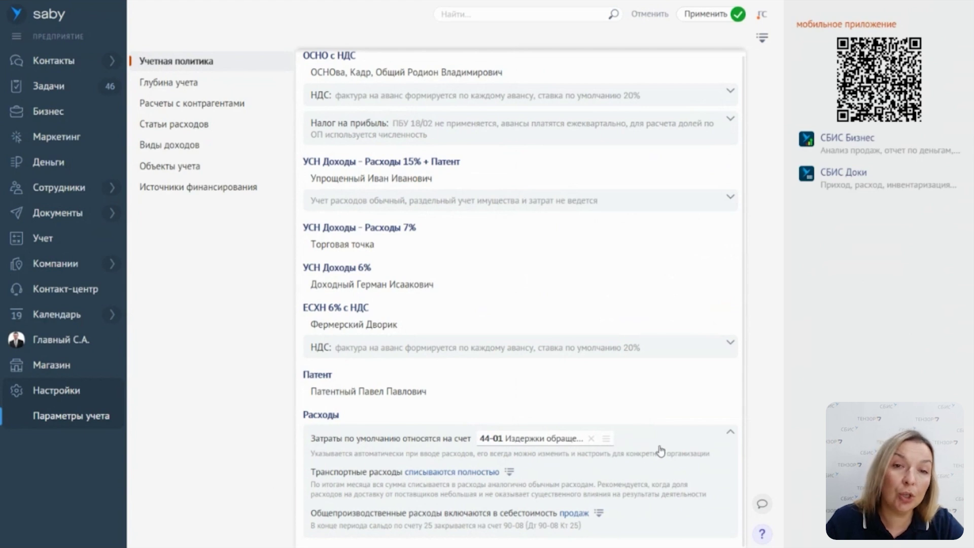
scroll(578, 419, "up", 1)
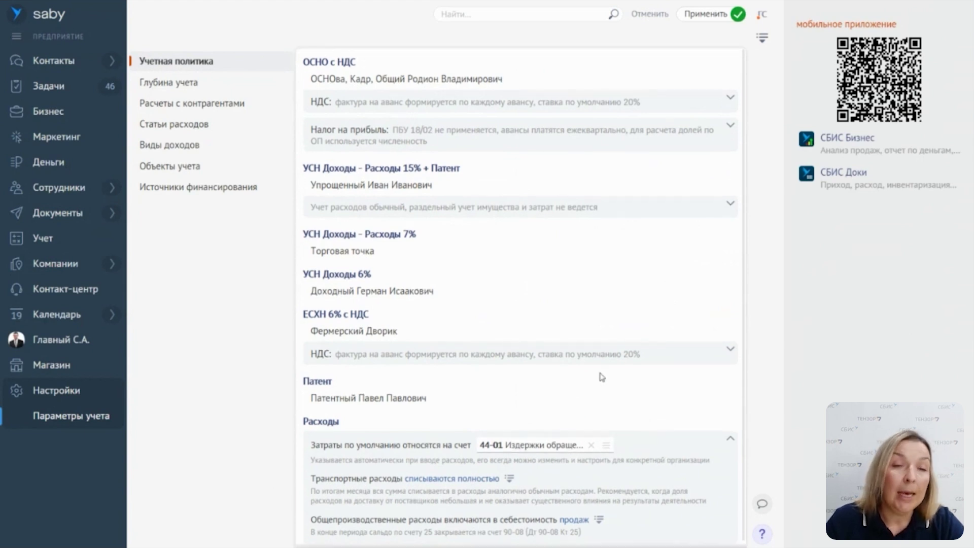
Go to the Глубина учета parameters, applying the changed accounting policy settings to all organizations of the account.
left_click(205, 86)
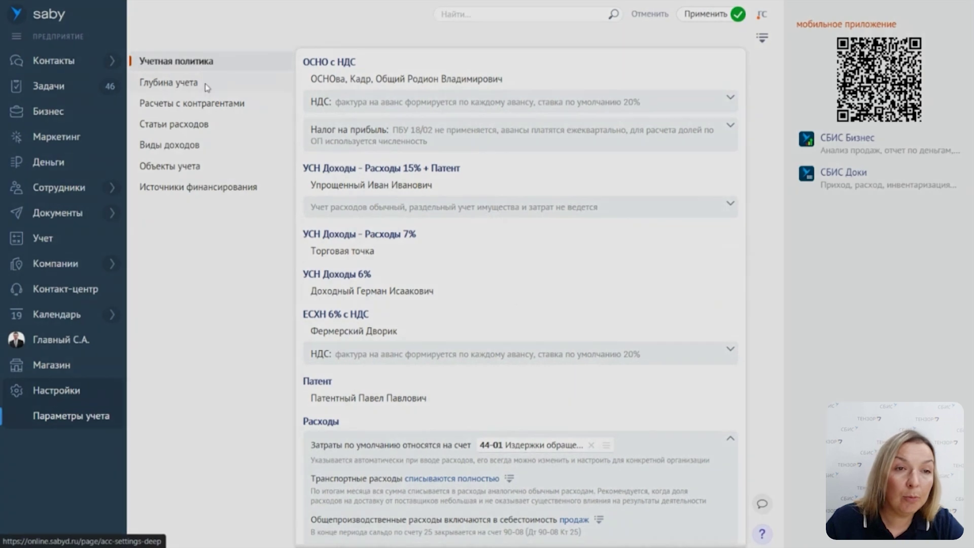
left_click(419, 311)
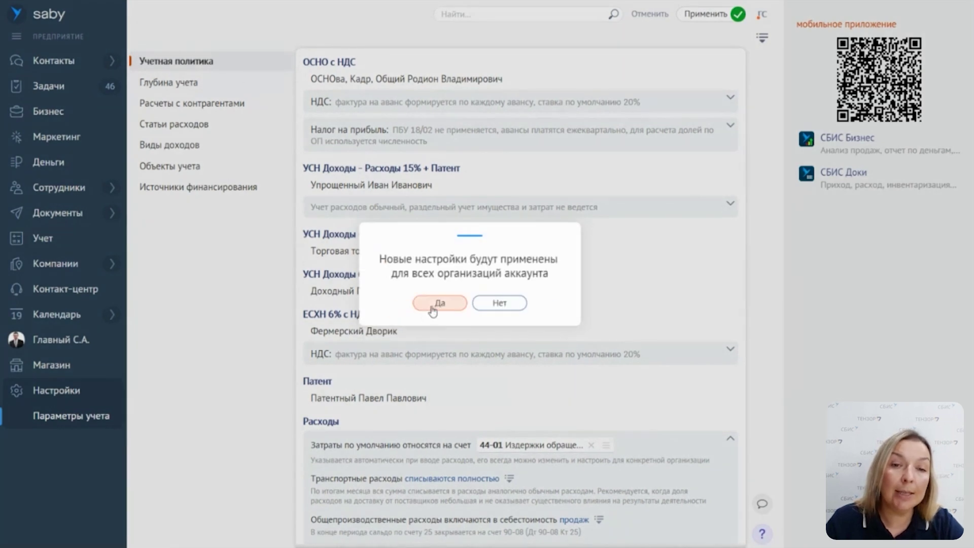
left_click(432, 307)
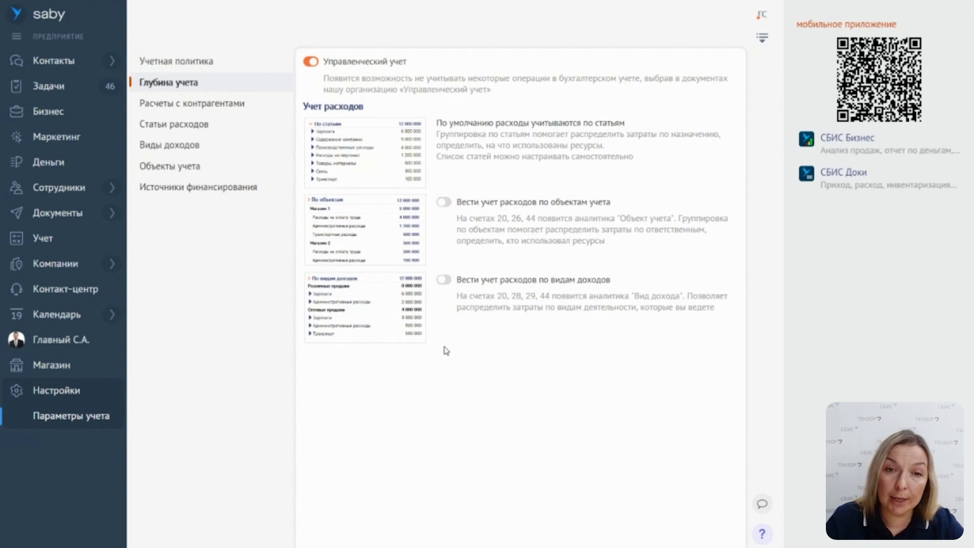
Preview the sample expense breakdowns by items, objects and income types, briefly switching expense accounting by objects on and off.
left_click(375, 157)
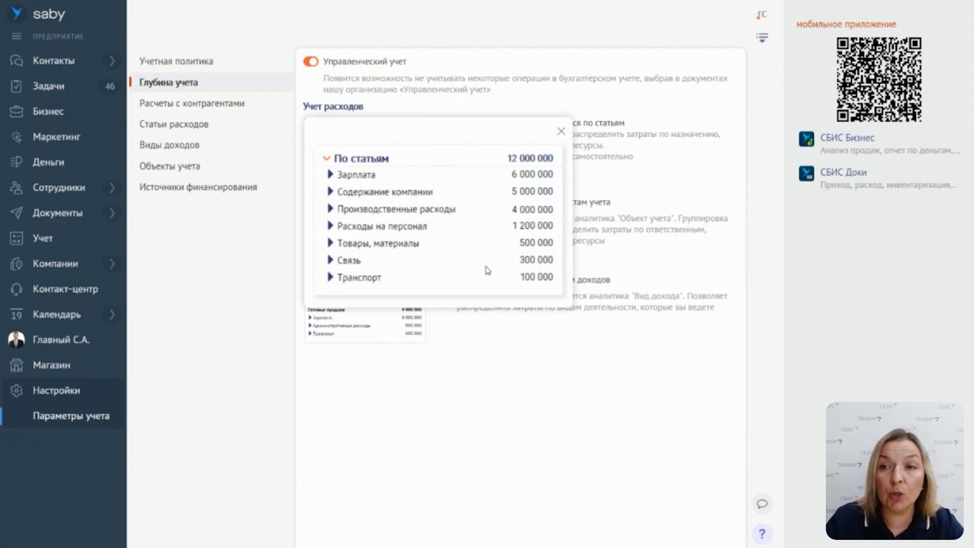
left_click(561, 133)
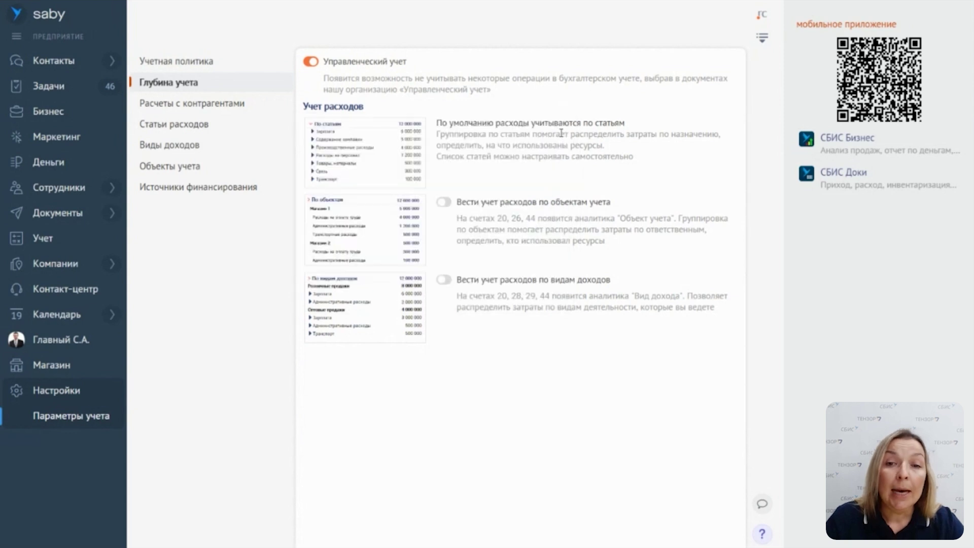
left_click(445, 202)
left_click(376, 250)
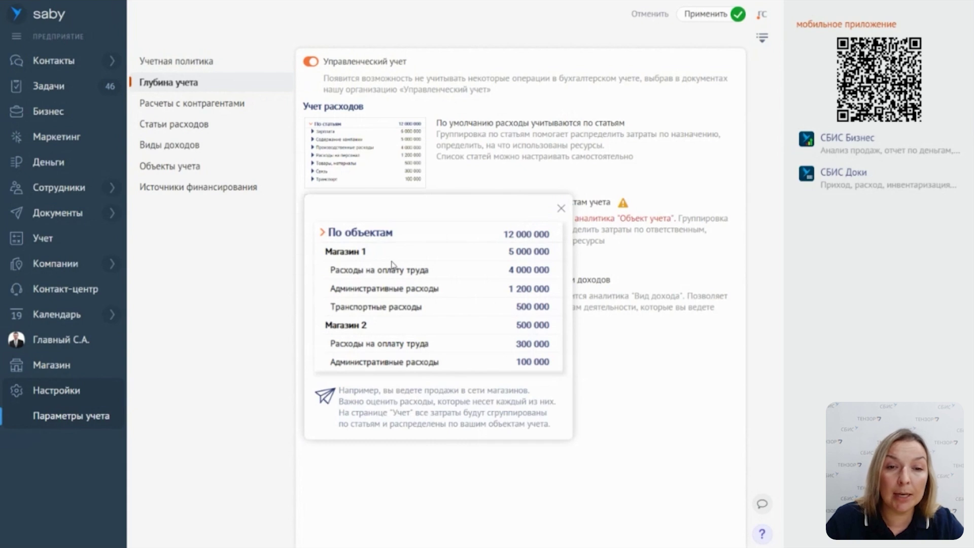
left_click(561, 209)
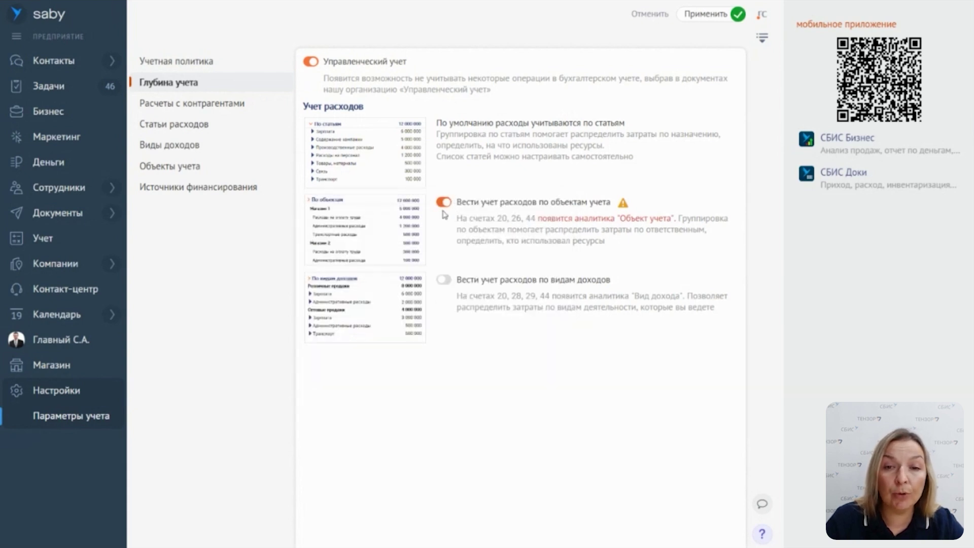
left_click(375, 230)
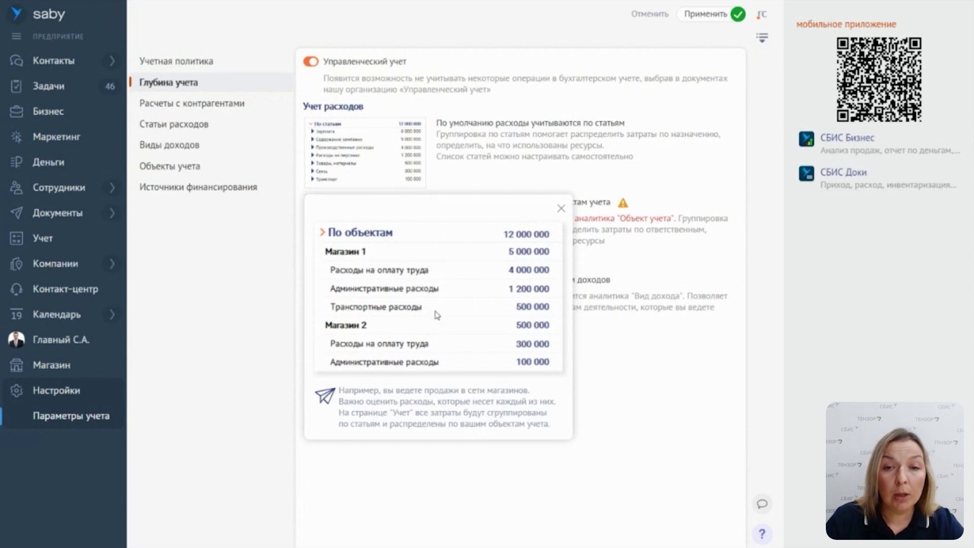
left_click(561, 209)
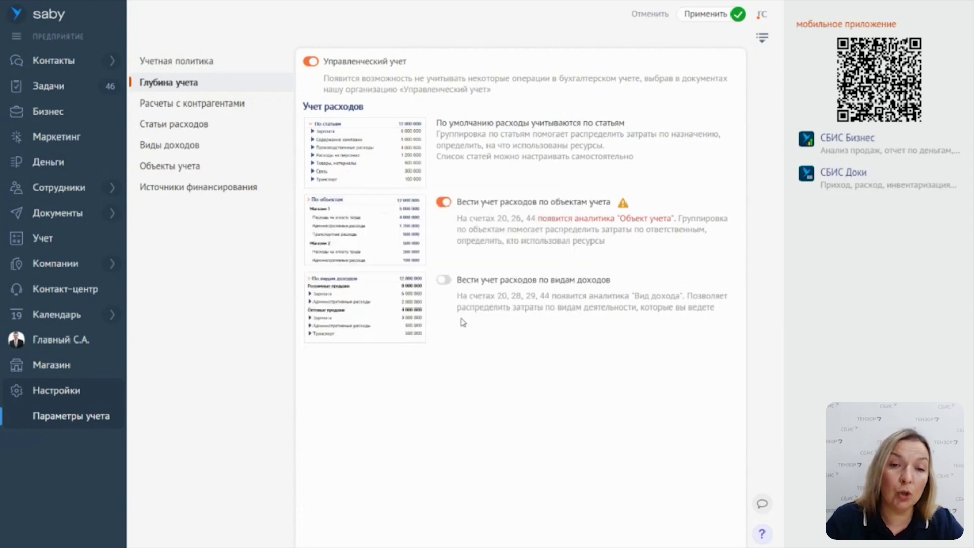
left_click(395, 314)
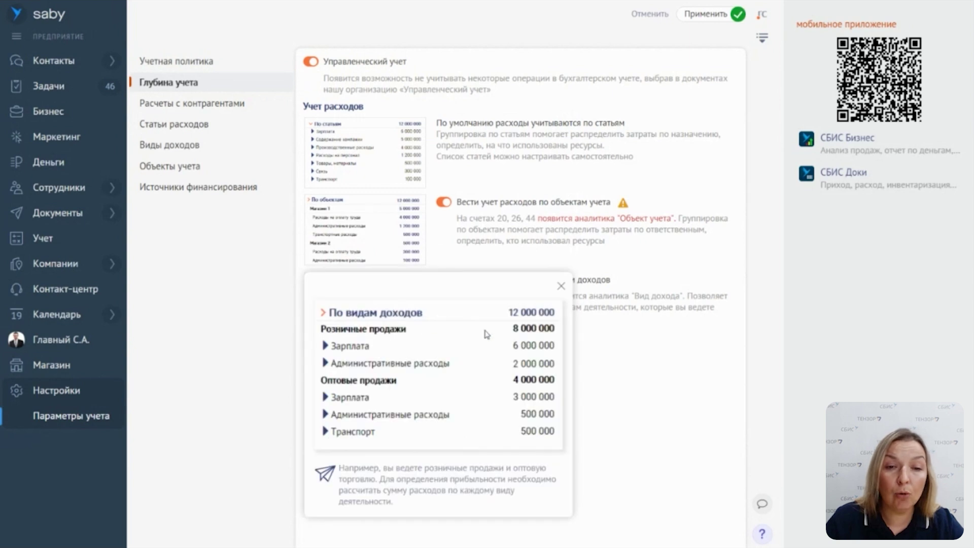
left_click(561, 286)
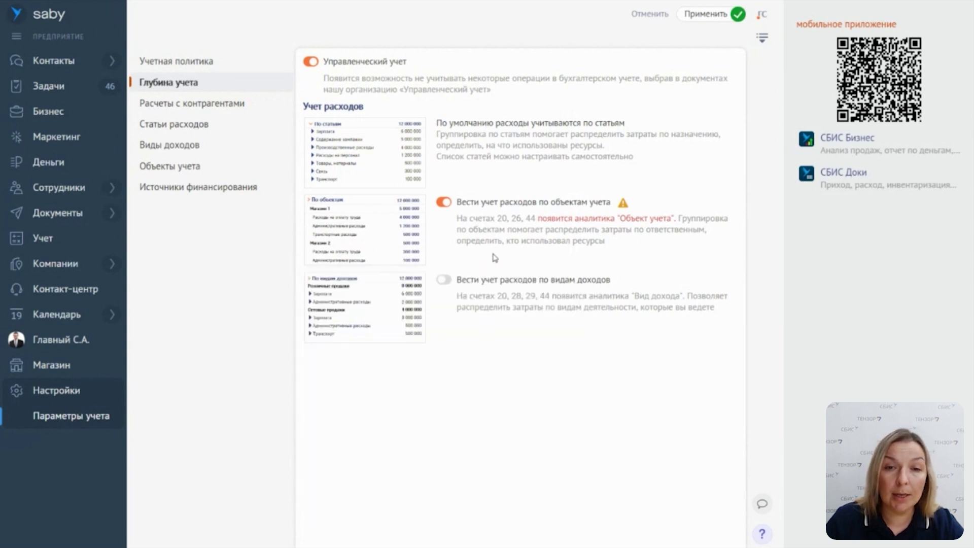
left_click(443, 203)
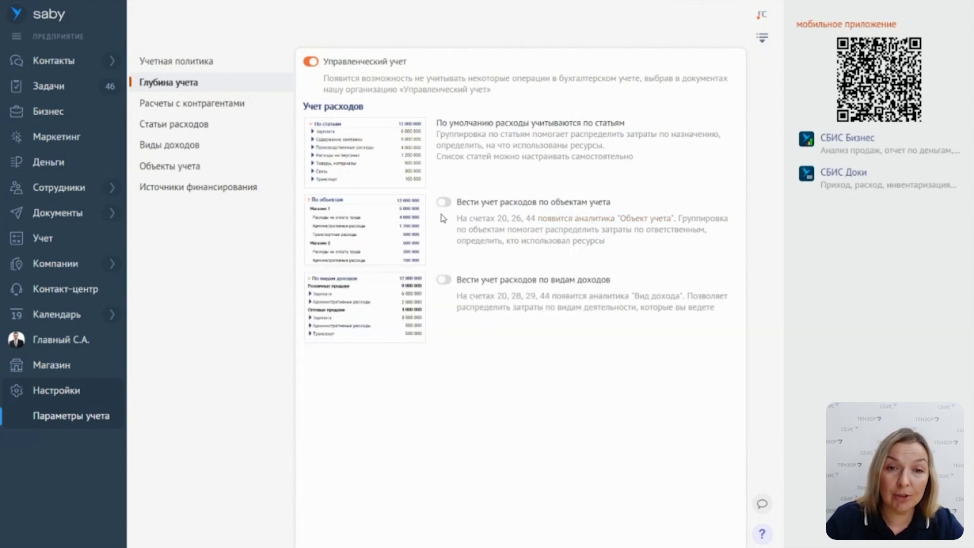
In Статьи расходов, examine how the Оплата труда item under Зарплата (с налогами) is treated for УСН Доходы - расходы.
left_click(207, 132)
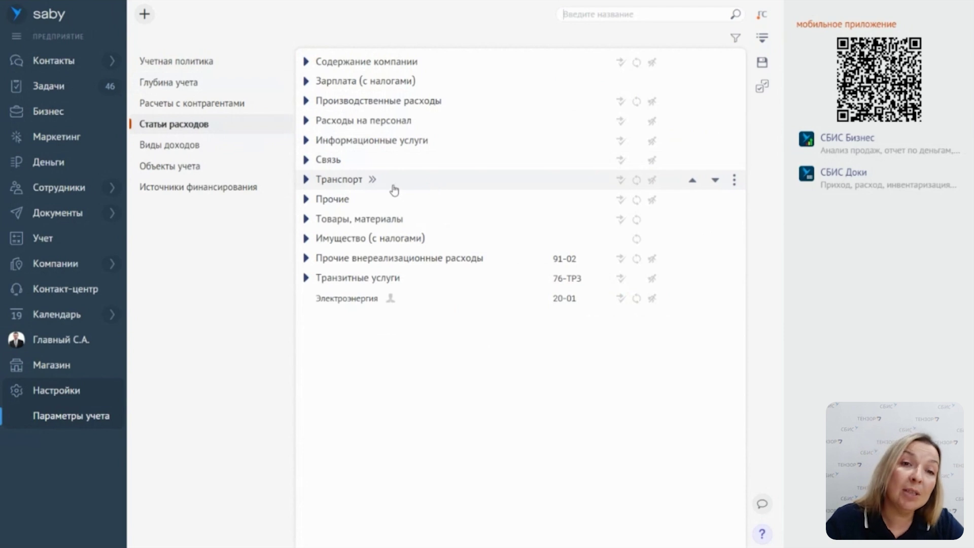
left_click(307, 81)
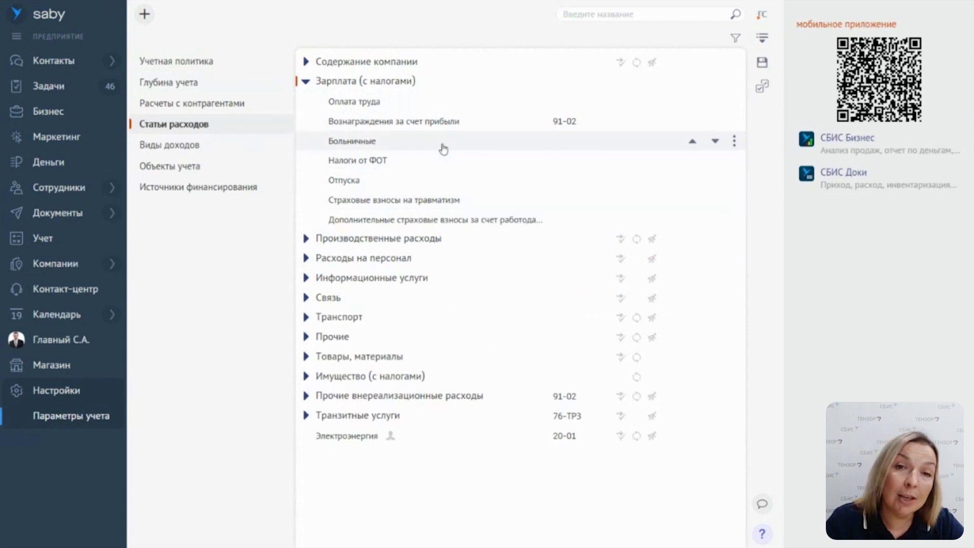
left_click(478, 105)
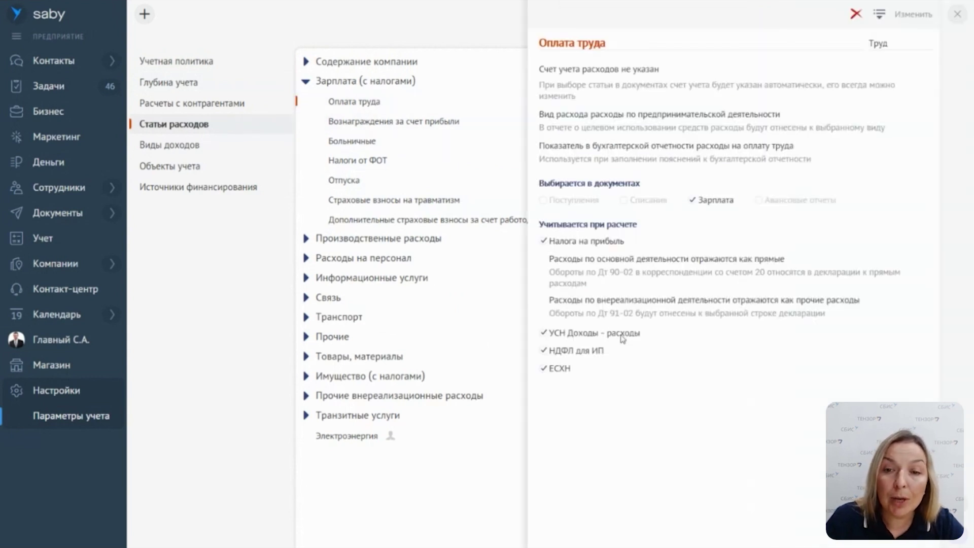
left_click_drag(642, 333, 547, 335)
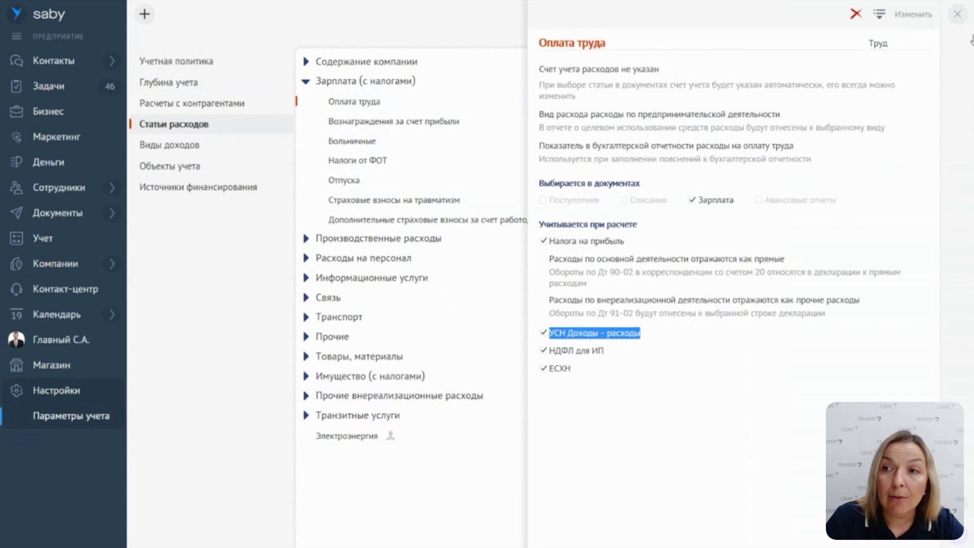
left_click(957, 14)
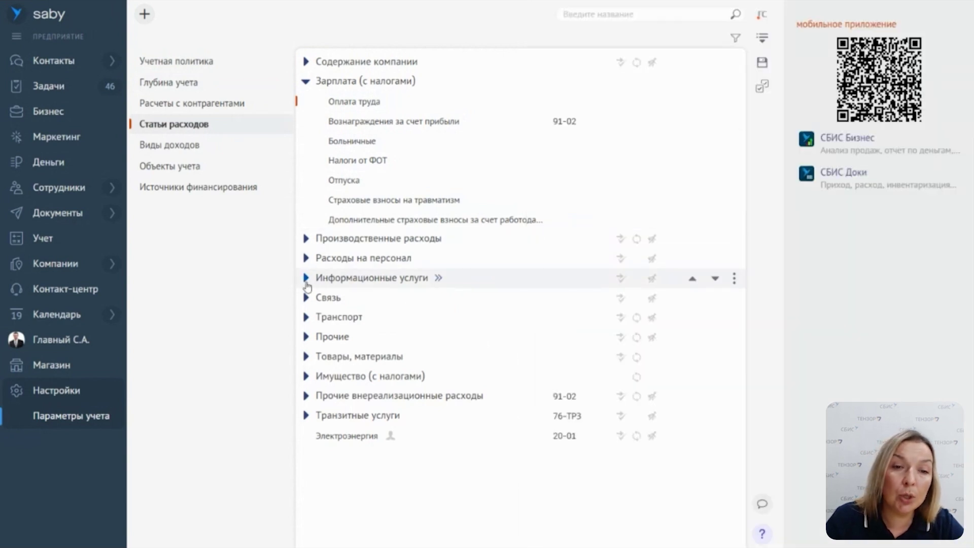
Examine the УСН Доходы - расходы setting of the Консультационные услуги item under Информационные услуги.
left_click(306, 278)
left_click(407, 319)
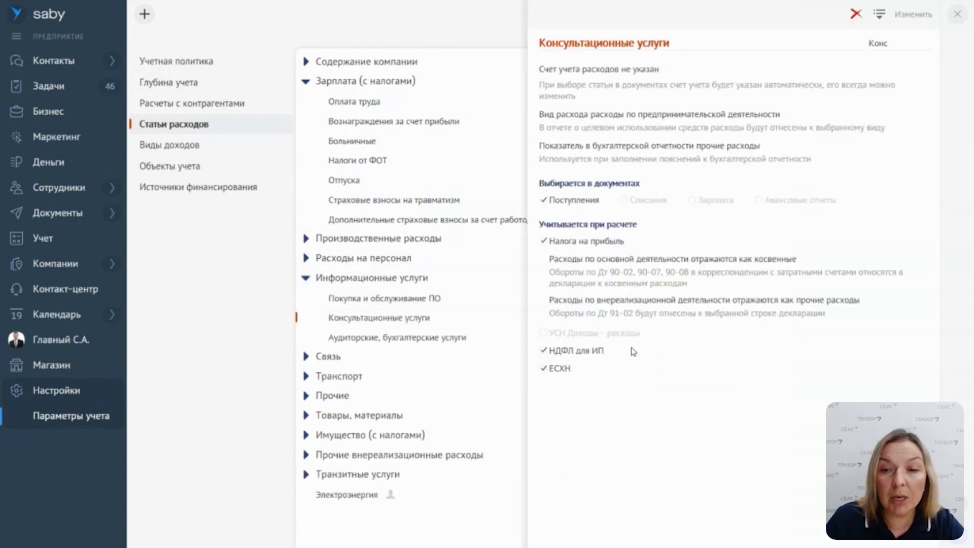
left_click_drag(650, 340, 549, 341)
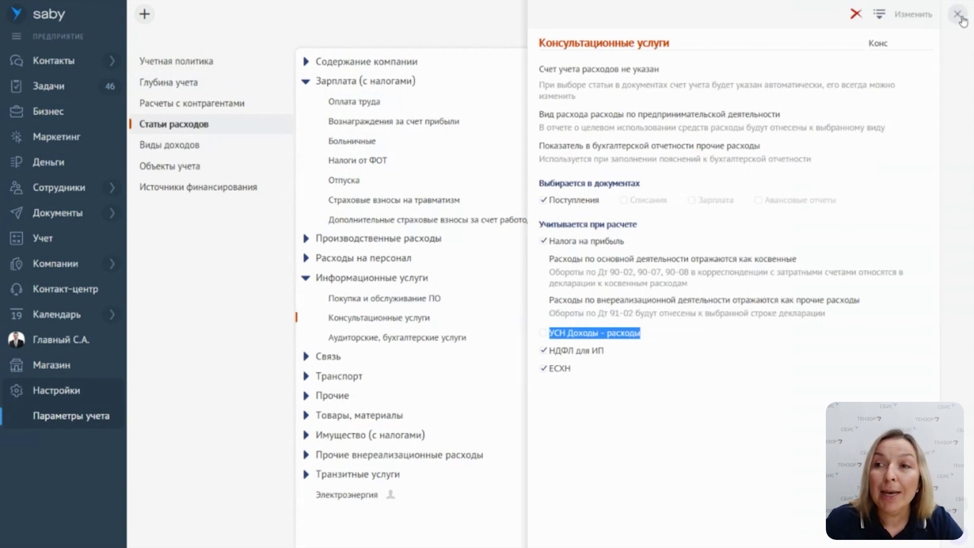
left_click(917, 99)
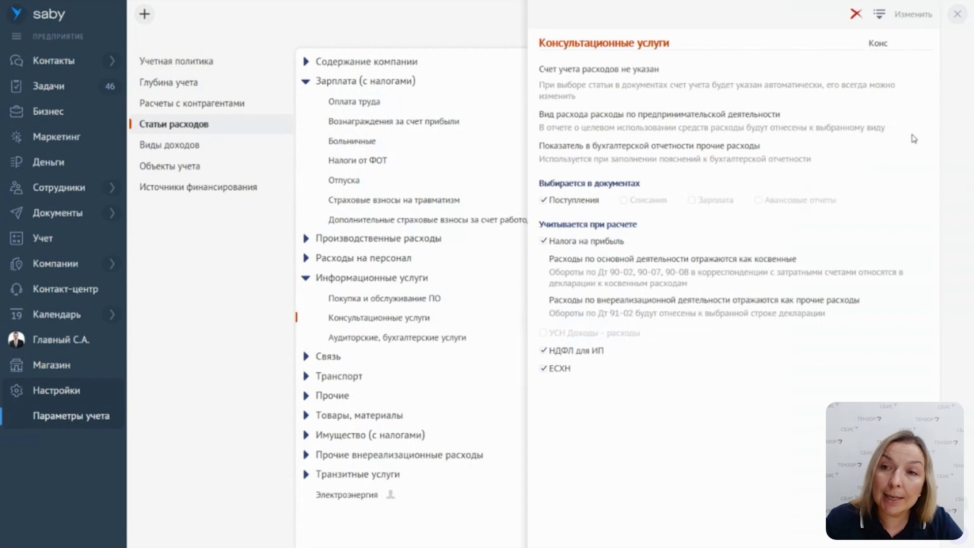
Try including Консультационные услуги in the УСН Доходы - расходы calculation, and close its card without saving.
left_click(912, 15)
left_click(608, 339)
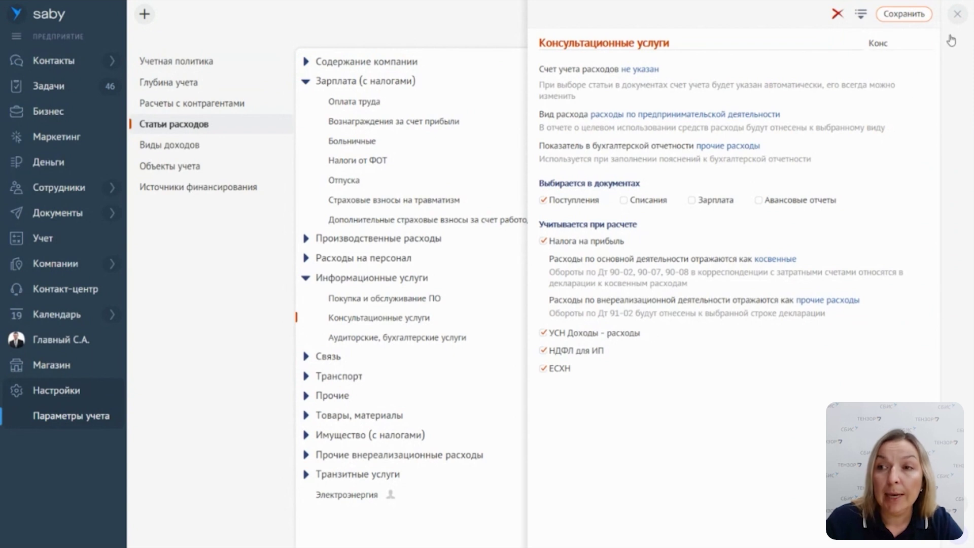
left_click(958, 13)
left_click(486, 312)
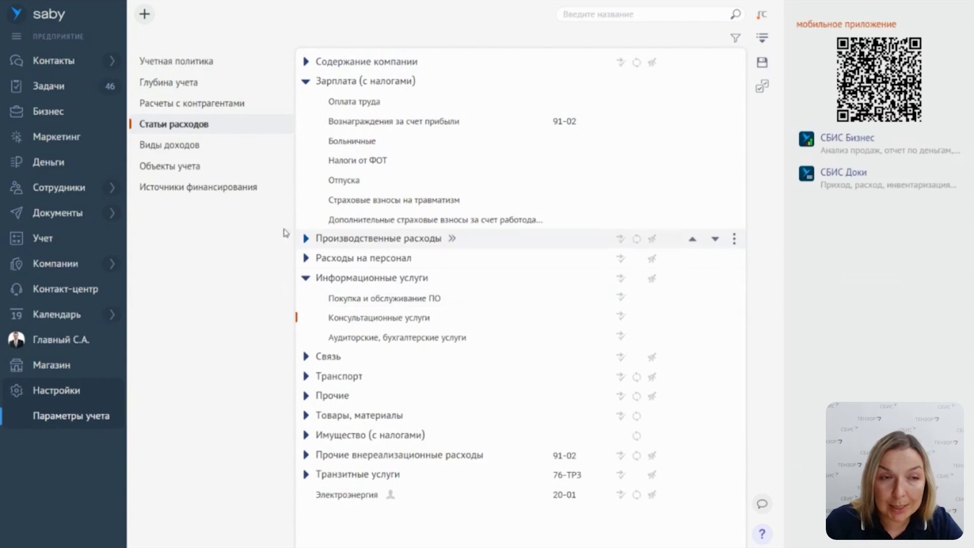
View the blank card for creating a new expense item and close it without saving.
left_click(144, 13)
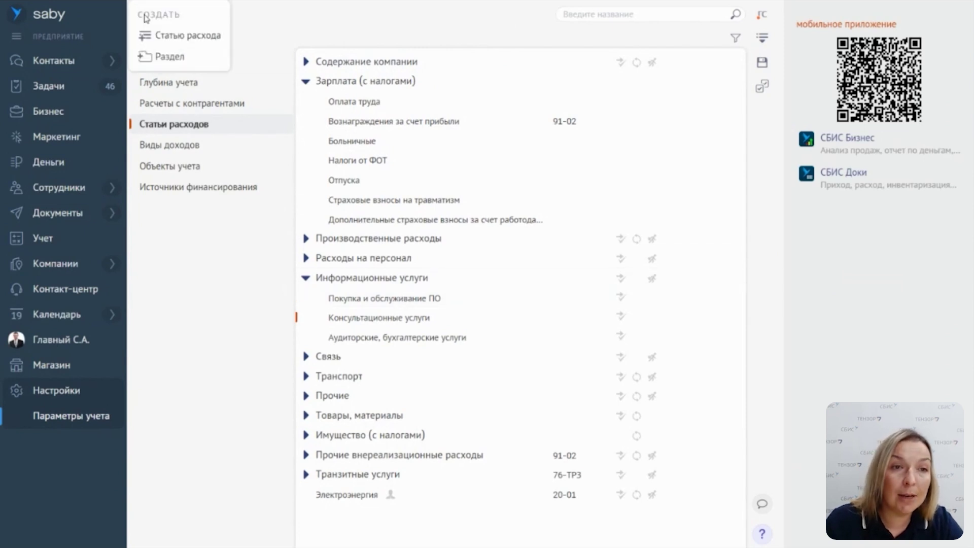
left_click(196, 36)
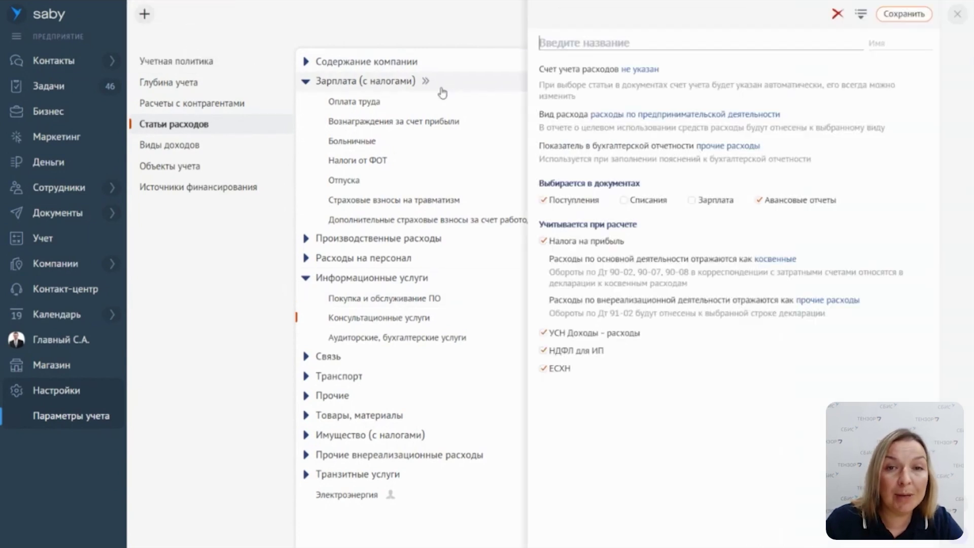
left_click(953, 13)
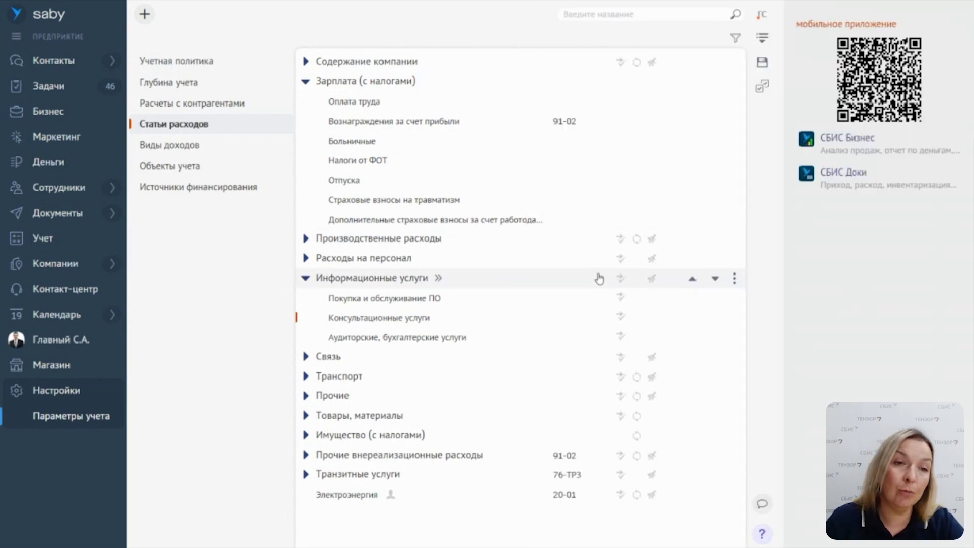
View the Объекты учета list in the accounting parameters, and return to the home page.
left_click(202, 170)
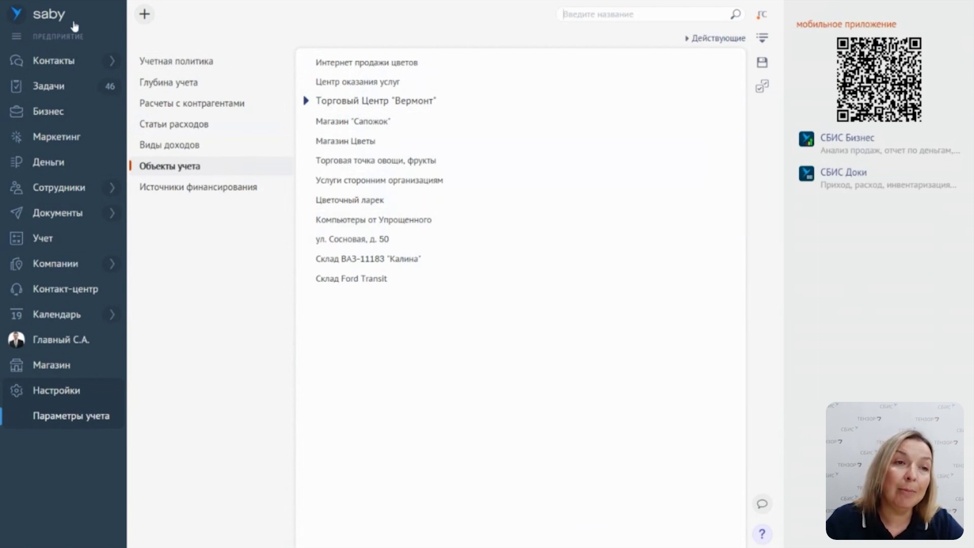
left_click(53, 14)
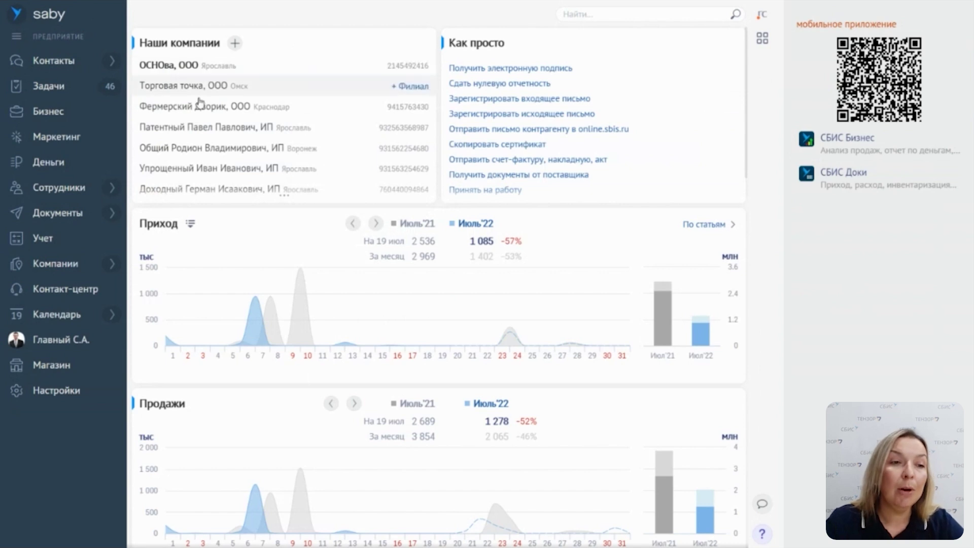
Open the accountant's calendar in the Бухгалтерия section and hide the help hints.
mouse_move(88, 248)
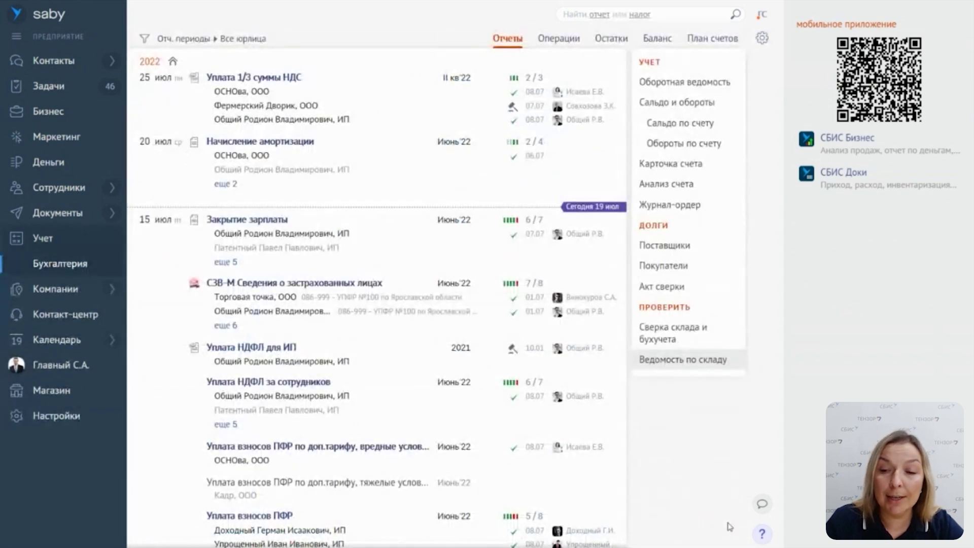
left_click(763, 534)
mouse_move(764, 537)
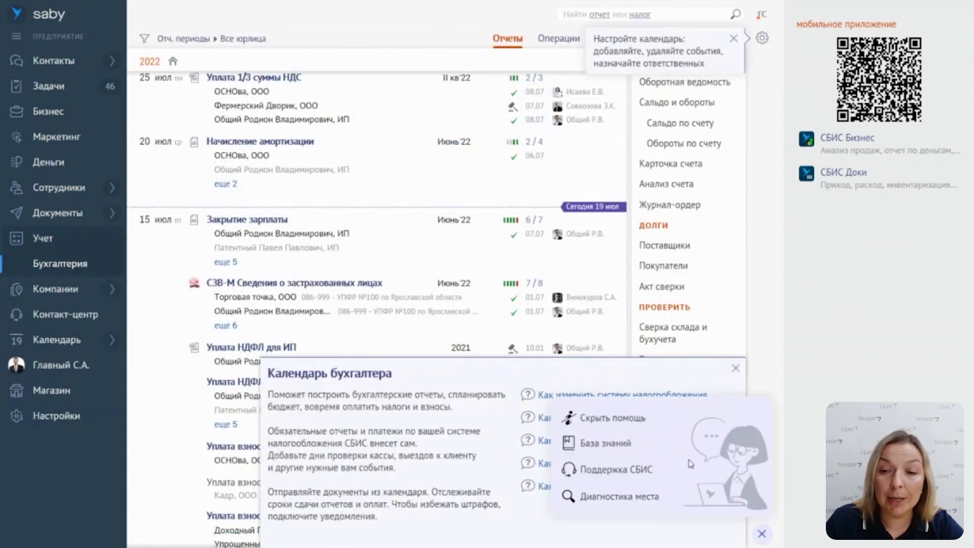
left_click(614, 421)
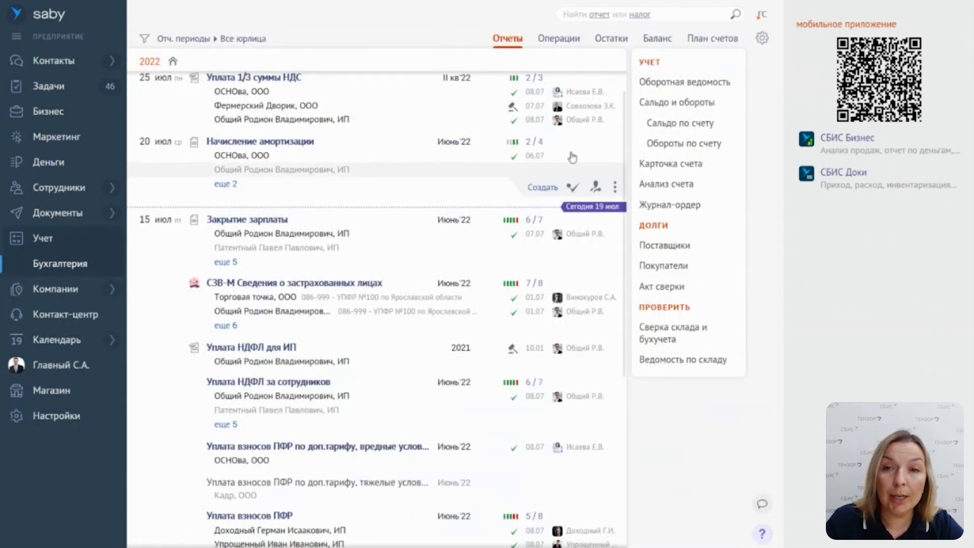
In Остатки, display all companies and start opening-balance setup for the sole proprietor on ПСНО.
left_click(597, 43)
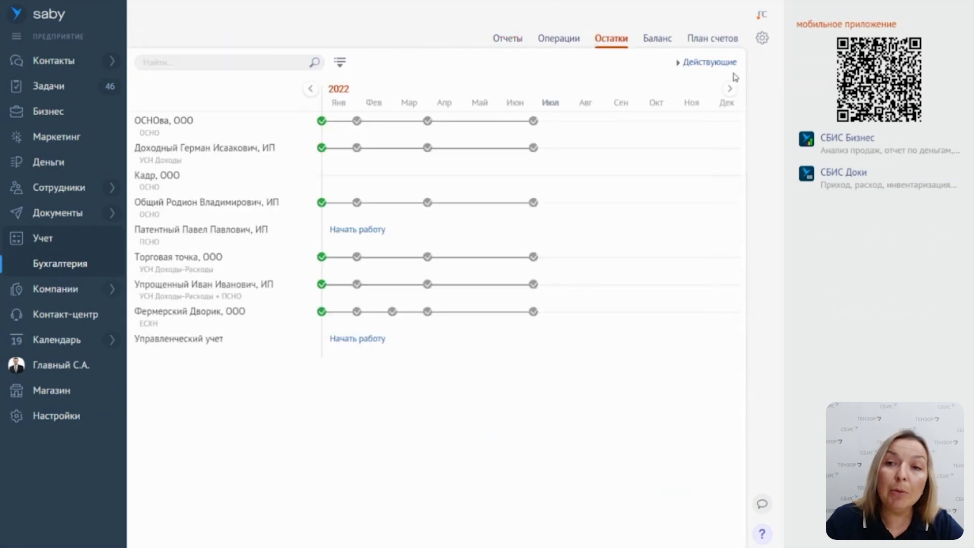
left_click(729, 72)
left_click(695, 84)
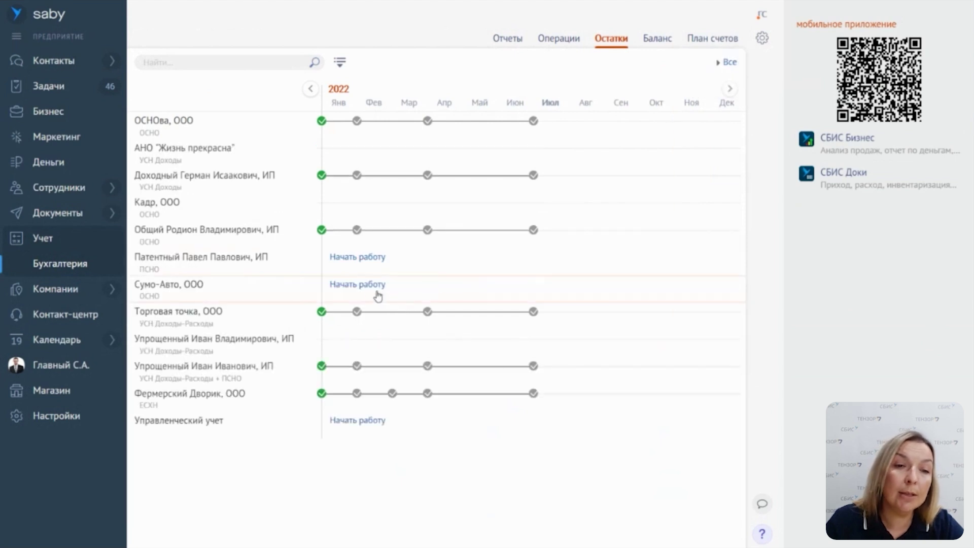
left_click(364, 258)
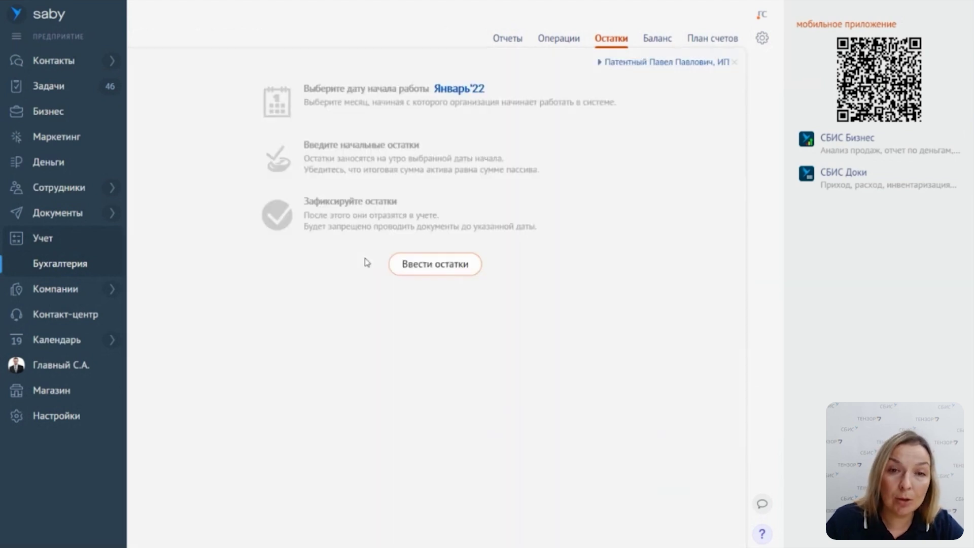
Look through the available work start months back to 2019, and close the date list without choosing one.
left_click(459, 89)
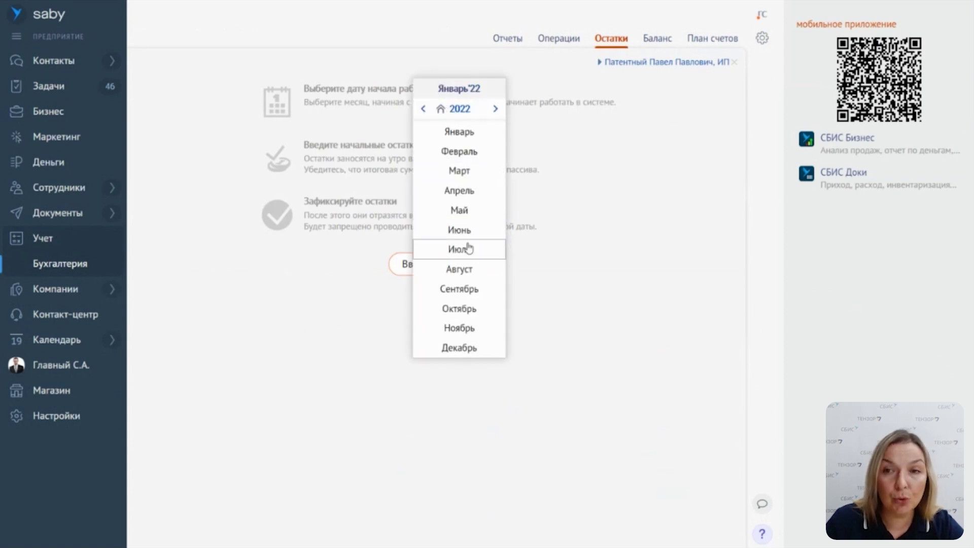
left_click(425, 109)
left_click(424, 109)
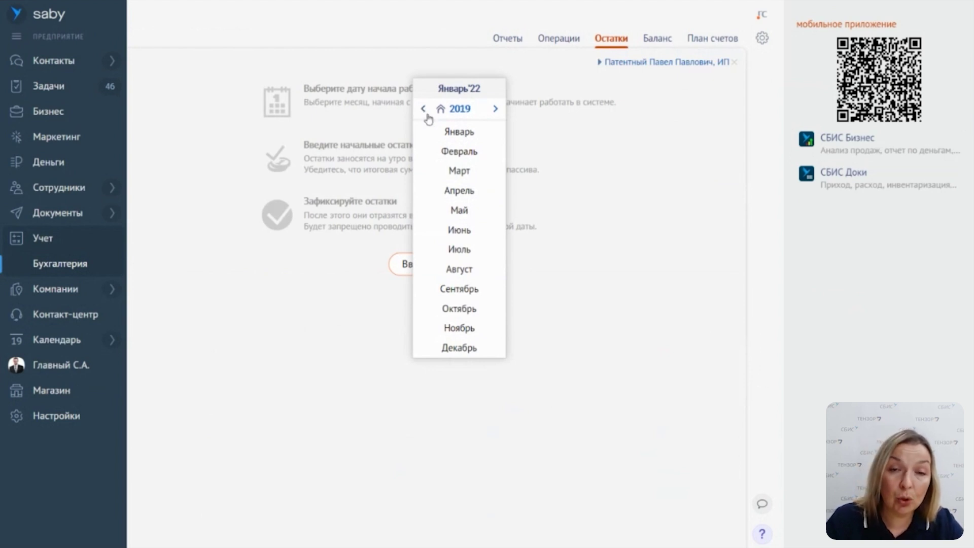
left_click(666, 332)
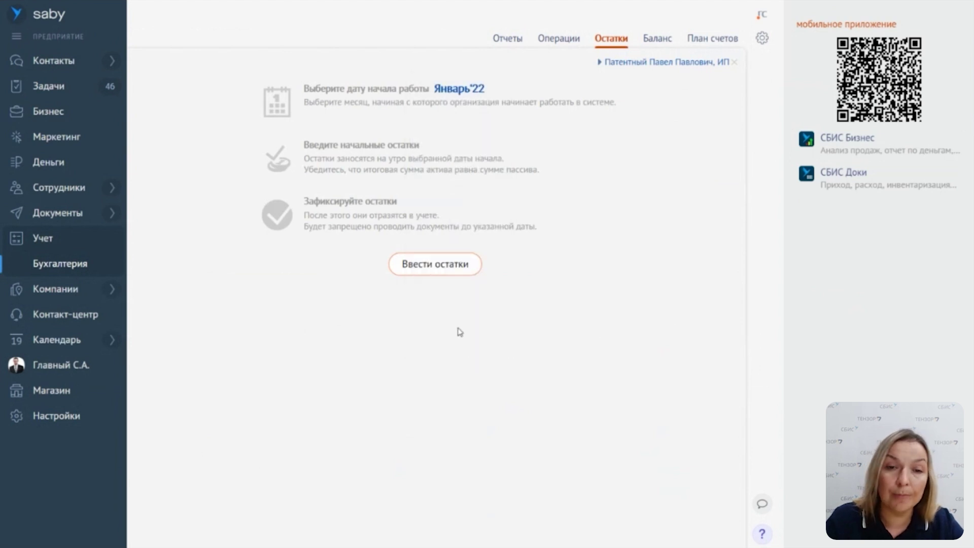
Start entering balances as of 1 January 2022 and set the Основная касса opening balance to 1 000.
left_click(435, 270)
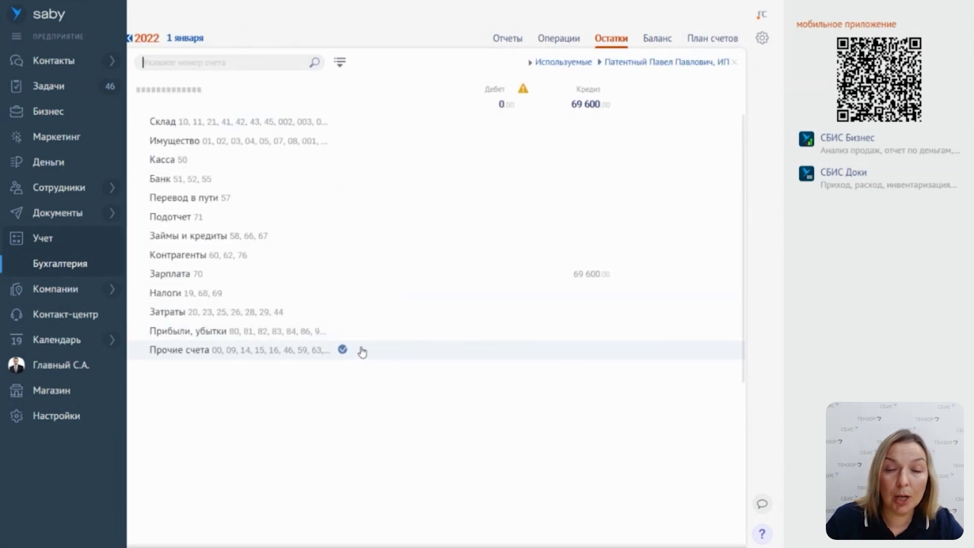
left_click(184, 162)
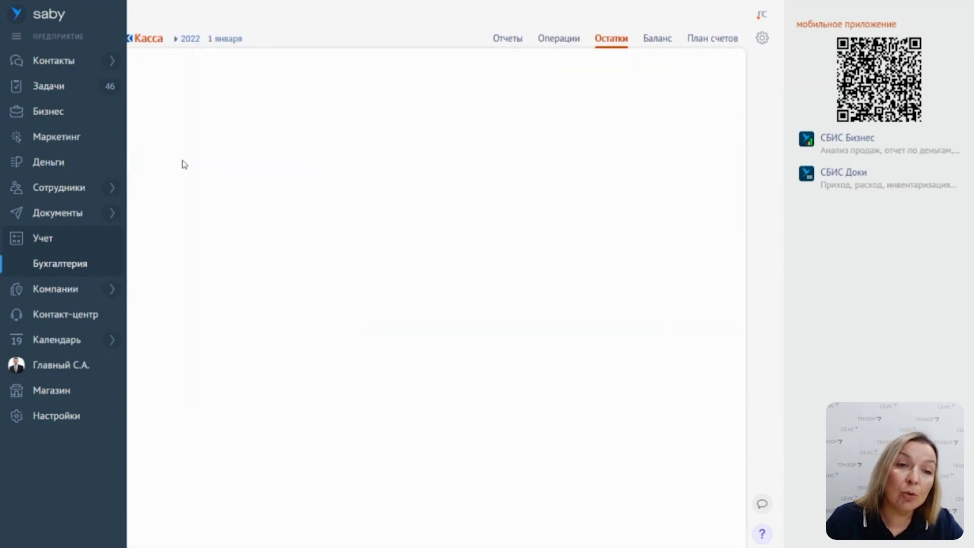
left_click(608, 125)
type("100")
left_click(713, 136)
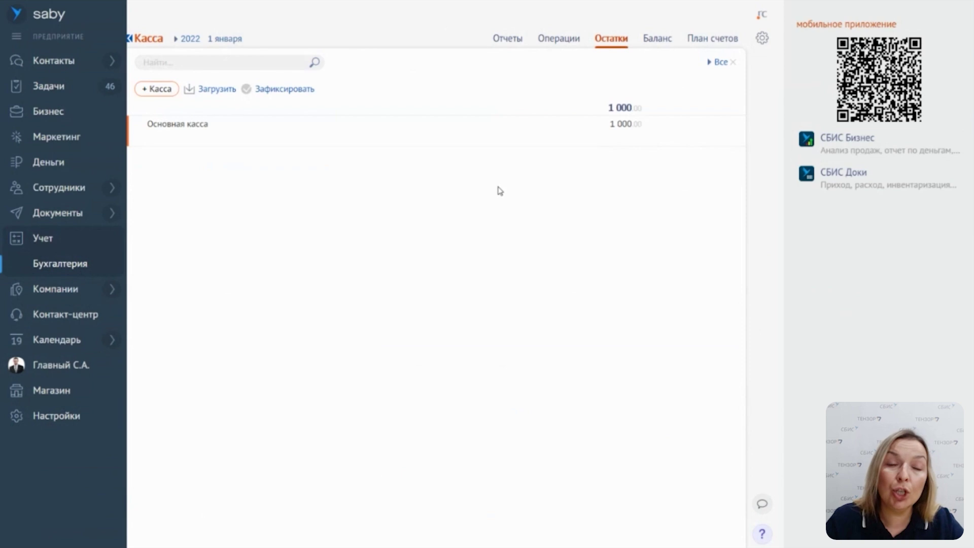
View the first step of the 1C connection wizard for loading cash balances, and abort the setup.
left_click(218, 90)
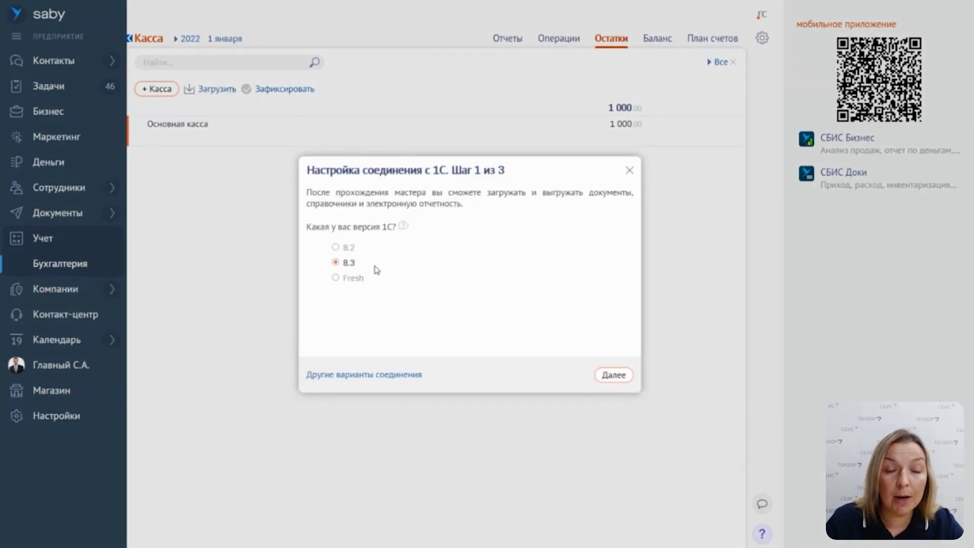
left_click(630, 170)
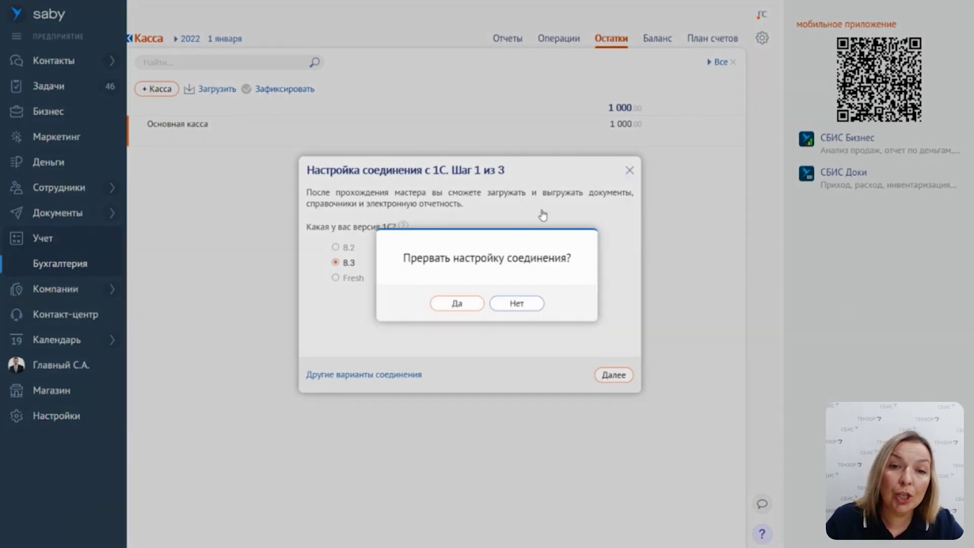
left_click(462, 304)
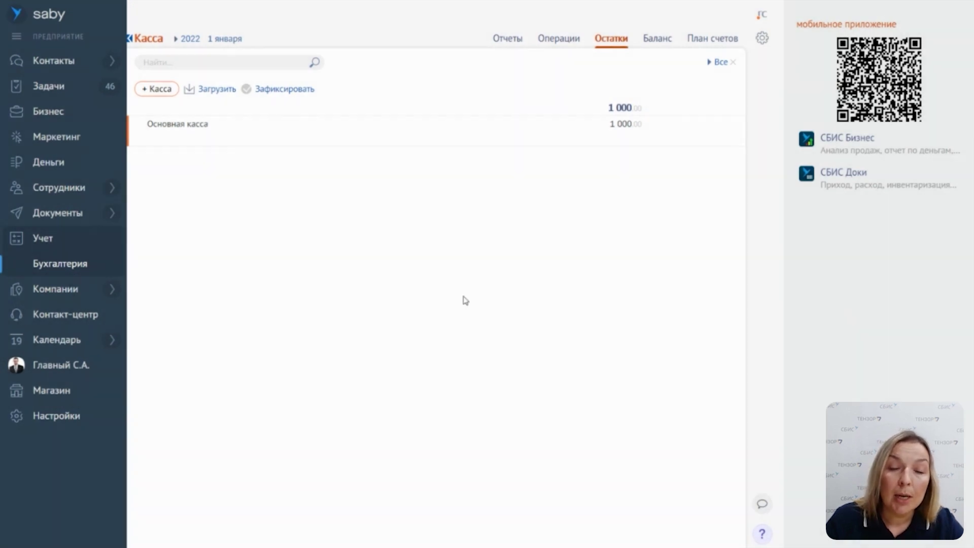
Examine the import sources for the product catalogue in Каталог и цены, and clear the company filter.
left_click(127, 39)
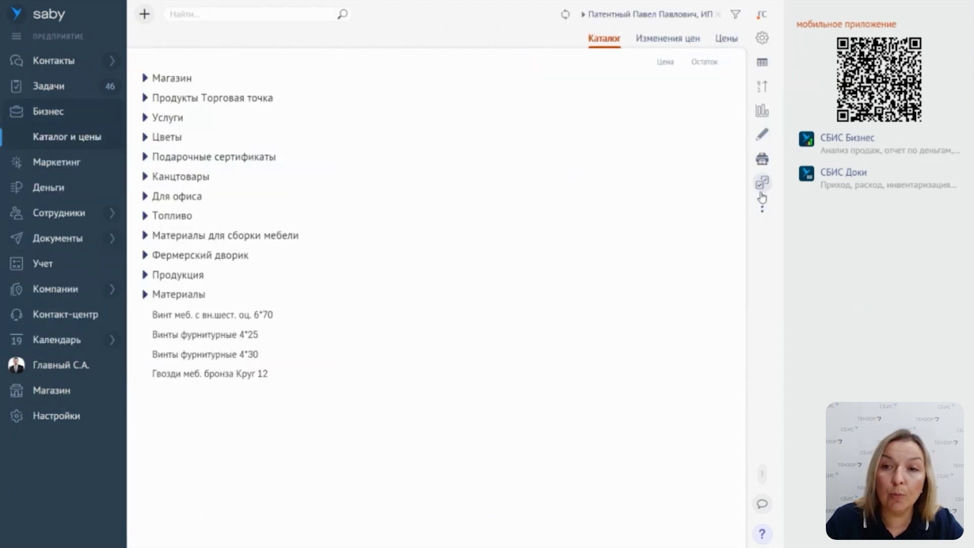
left_click(762, 183)
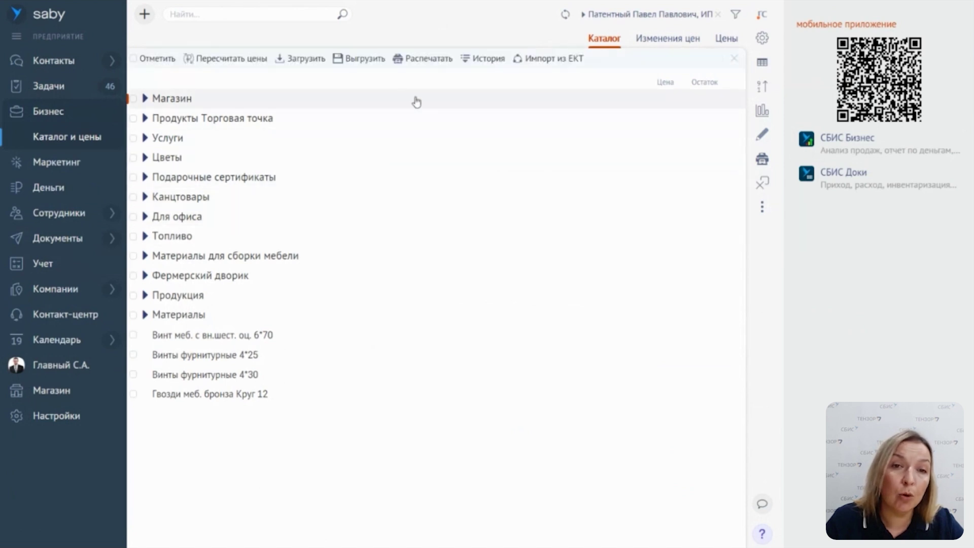
left_click(304, 58)
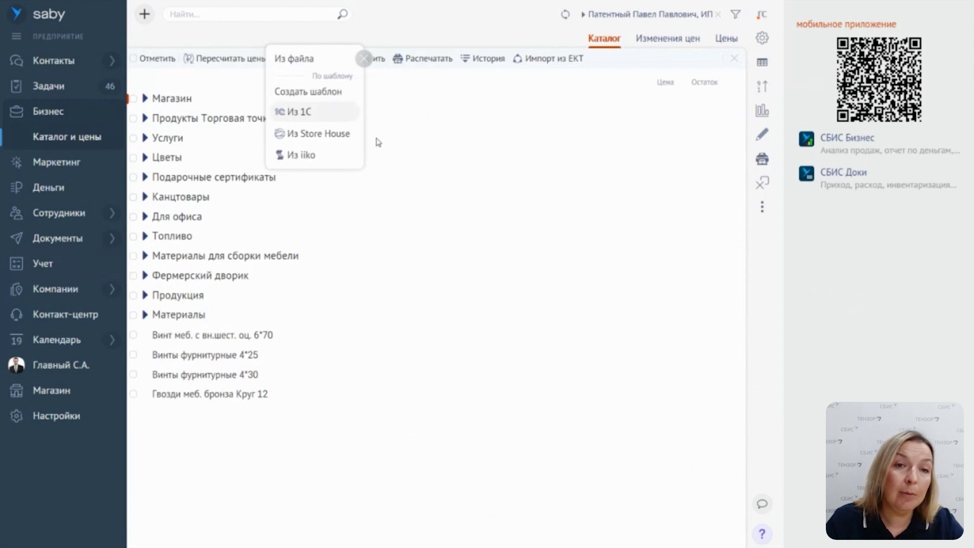
left_click(363, 59)
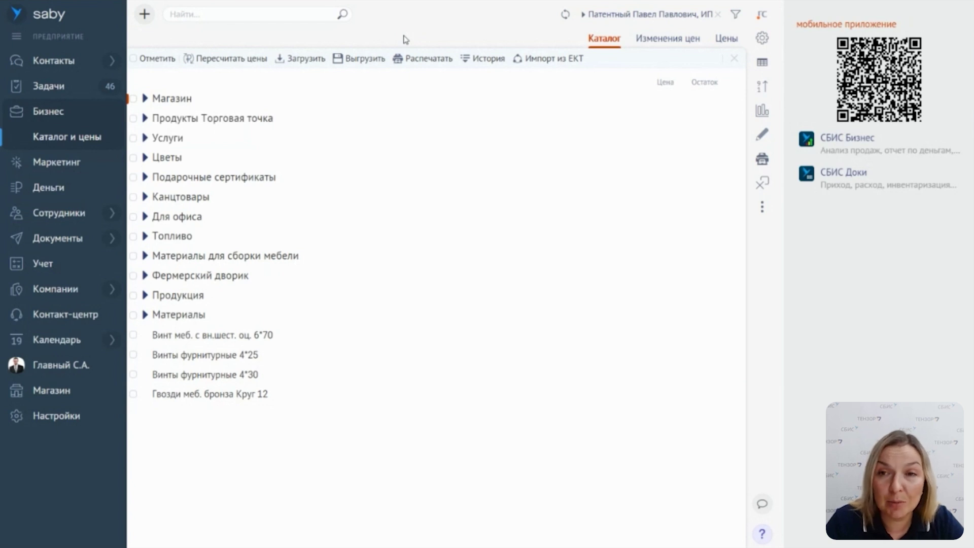
left_click(717, 14)
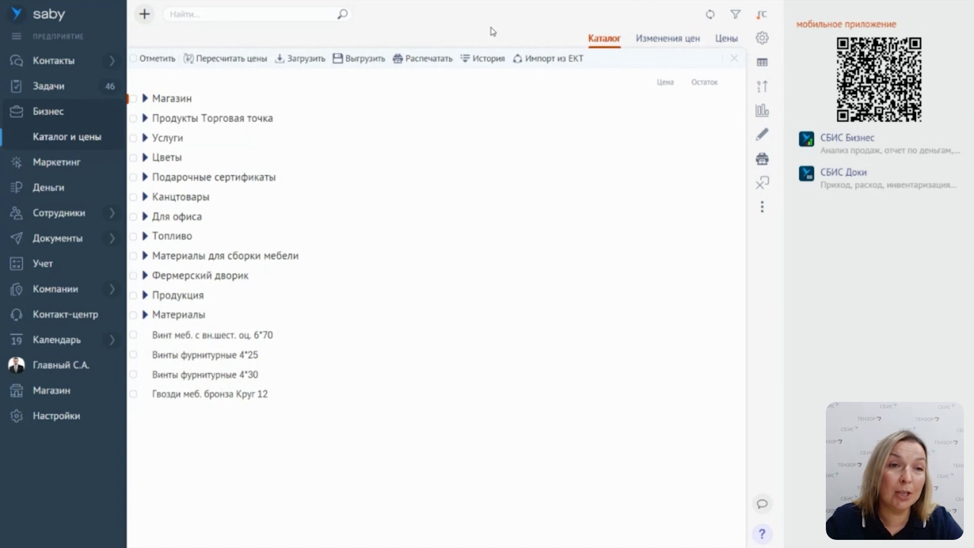
Open the Поступления list under Закупки/Расходы and hide the help hints.
left_click(61, 15)
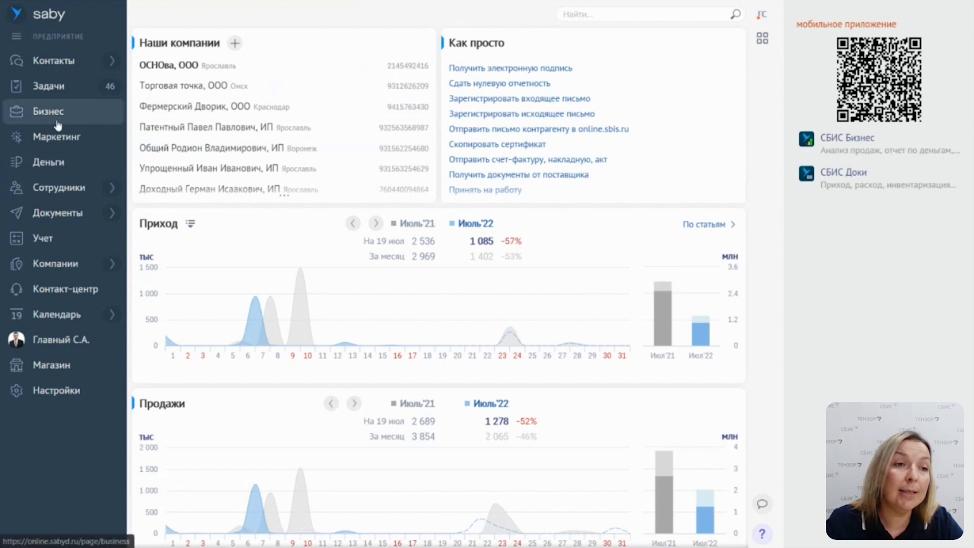
mouse_move(58, 126)
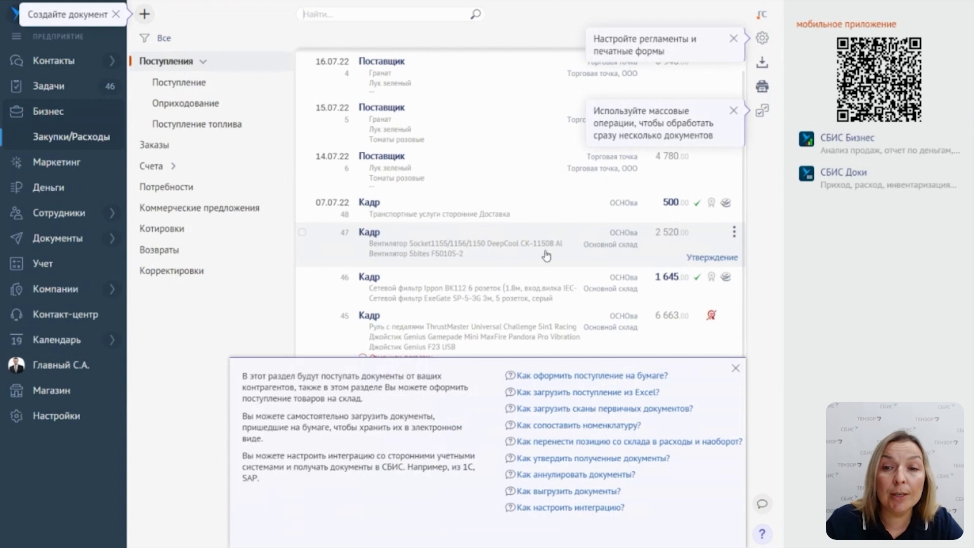
left_click(762, 534)
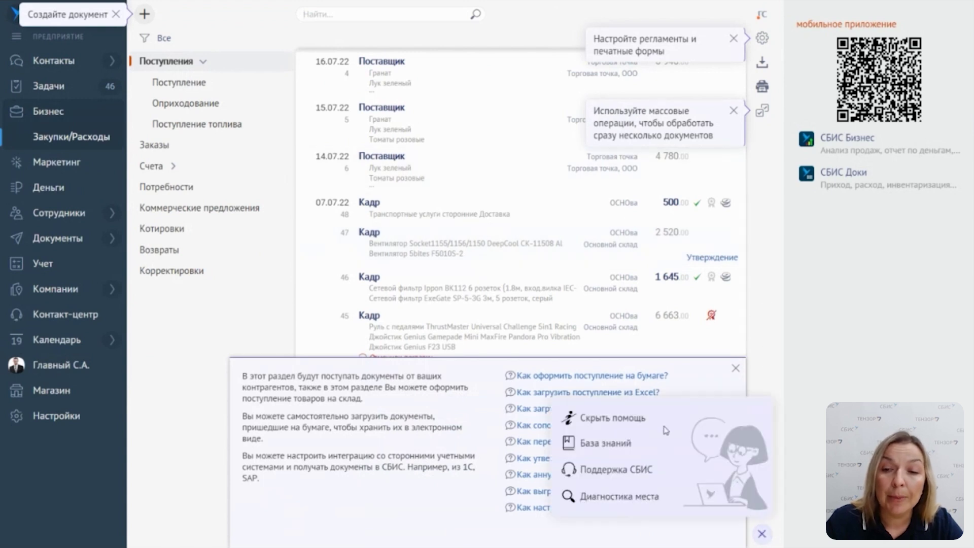
left_click(641, 419)
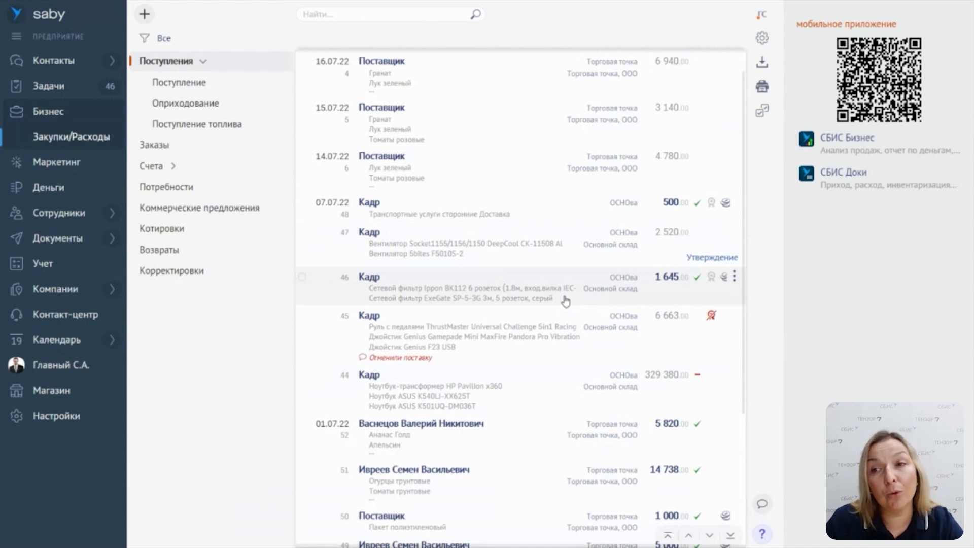
Examine the accounting entries of receipt № 48 from Кадр, ООО, and close the document.
left_click(559, 219)
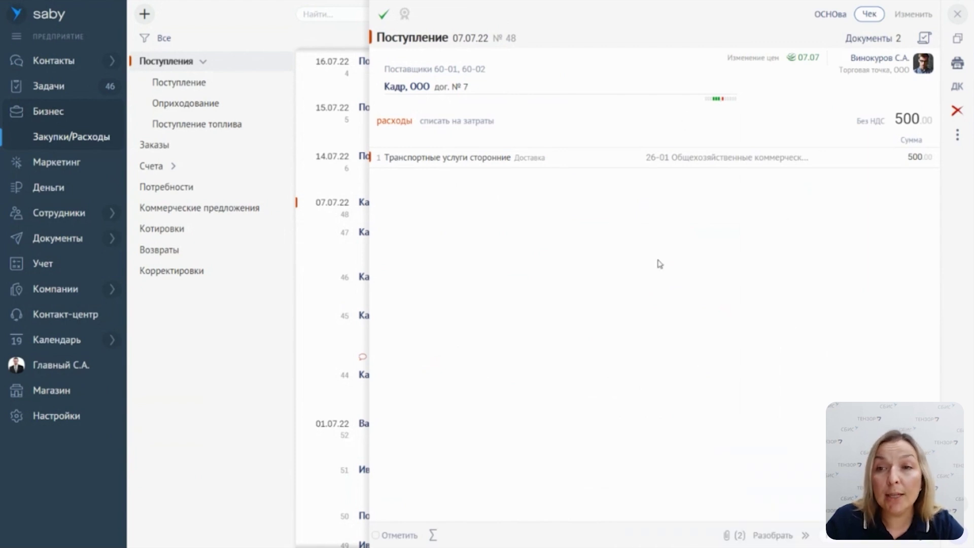
left_click(957, 92)
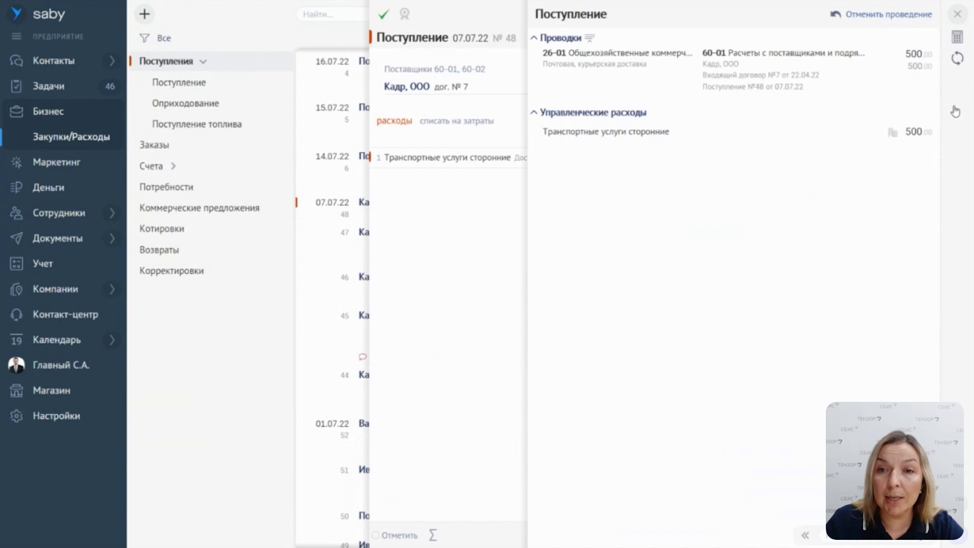
left_click(957, 14)
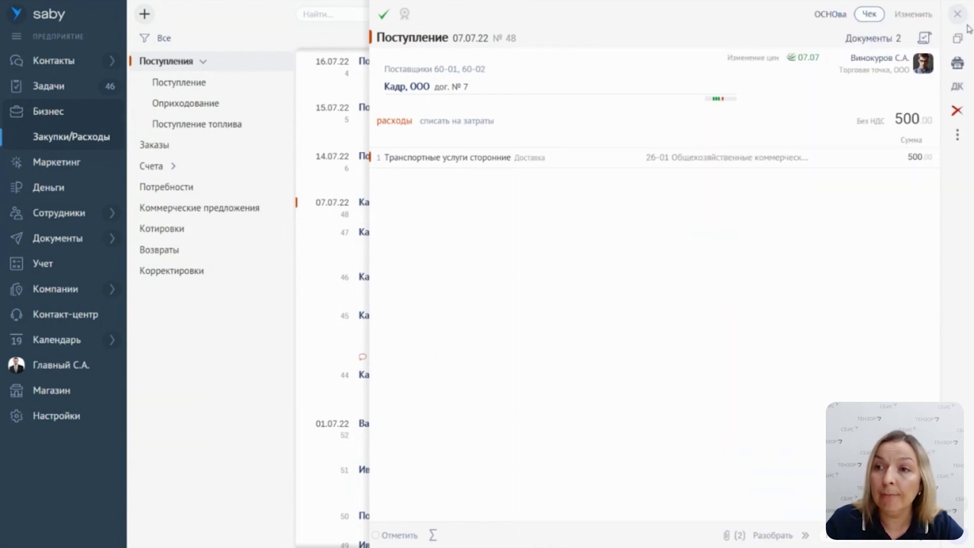
left_click(957, 14)
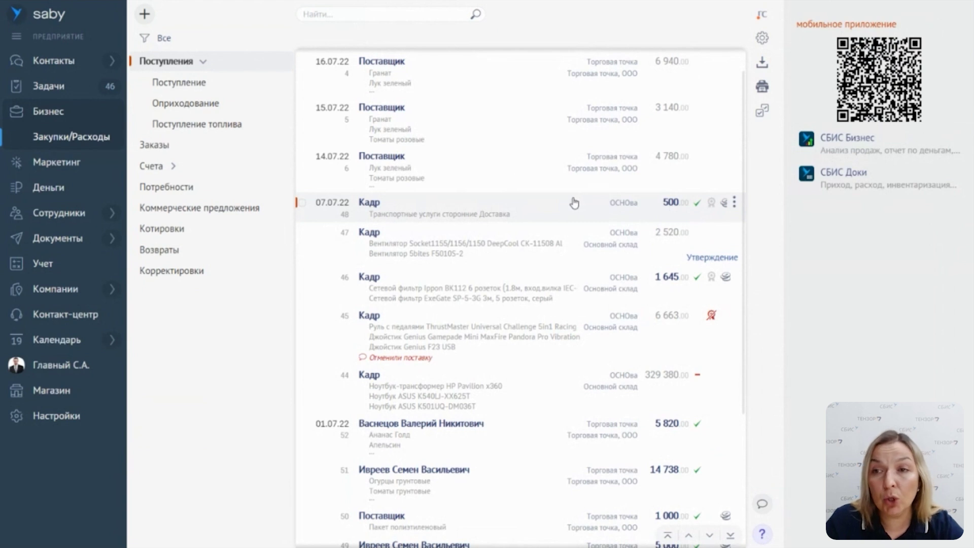
View the warehouse and expense line entry in a new Поступление, and close the document without saving.
left_click(144, 14)
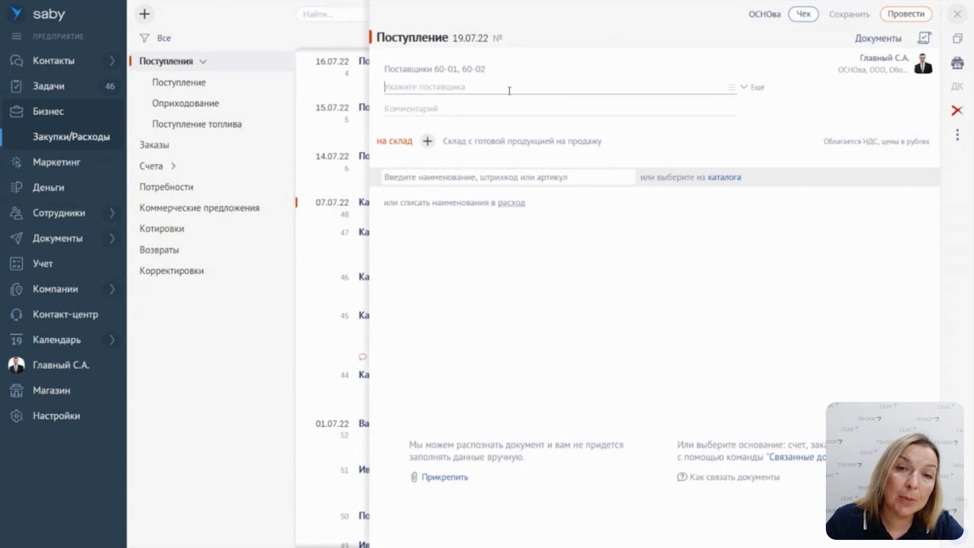
left_click(585, 179)
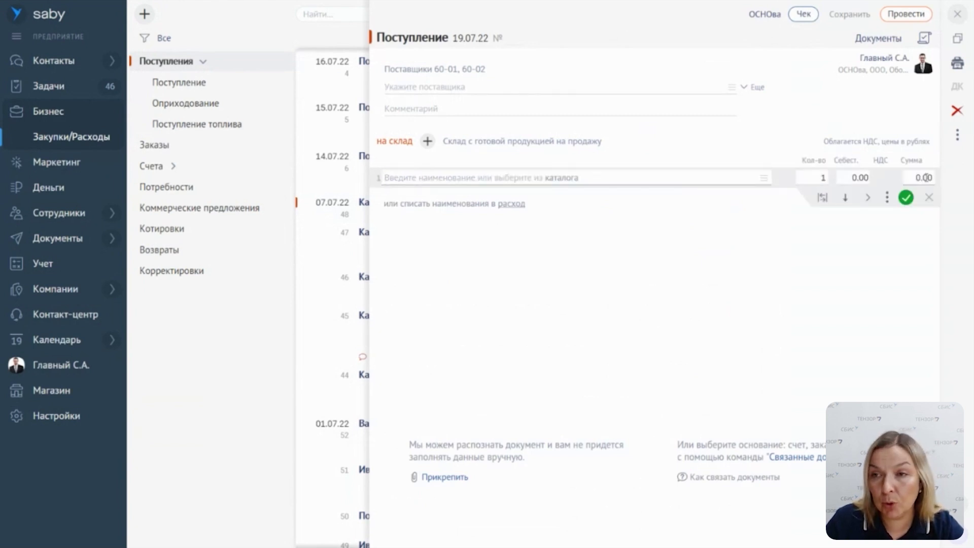
left_click(549, 207)
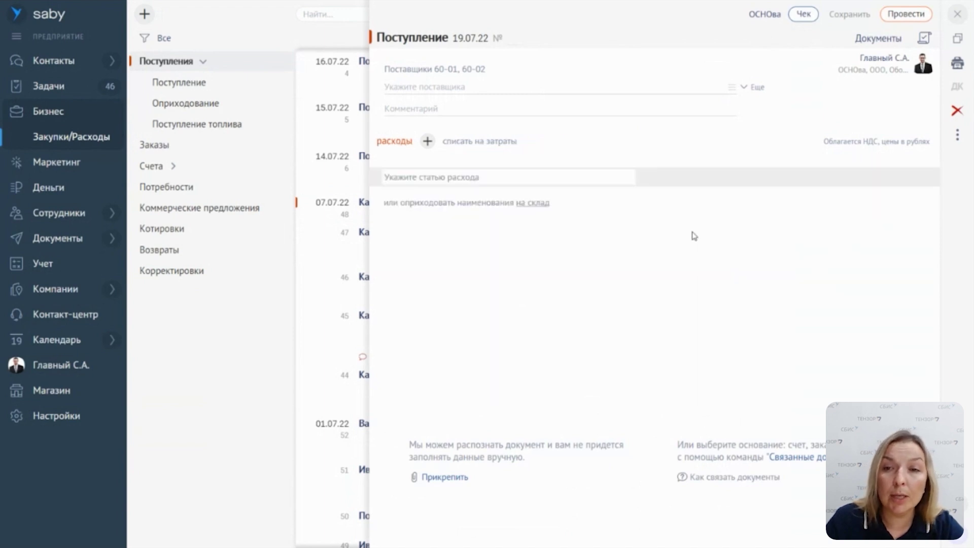
left_click(555, 180)
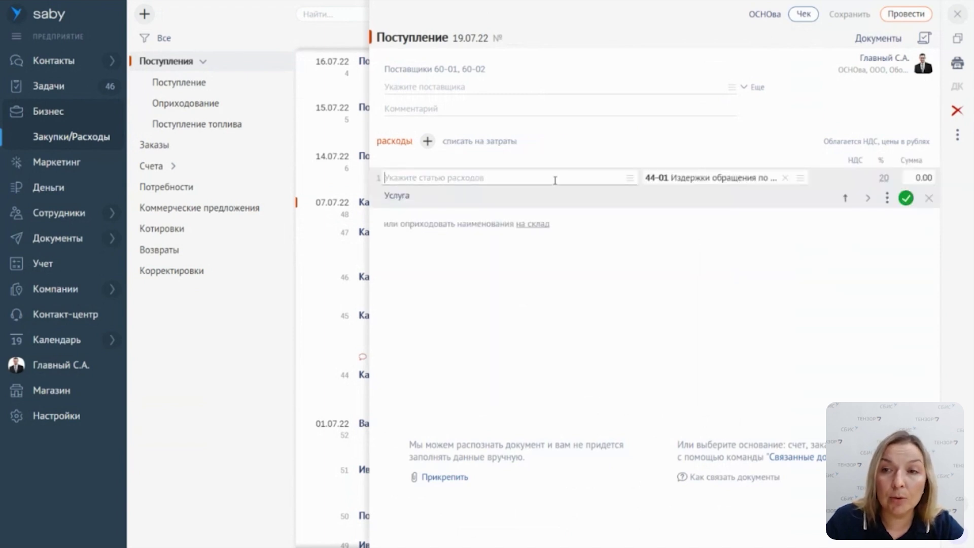
left_click(959, 16)
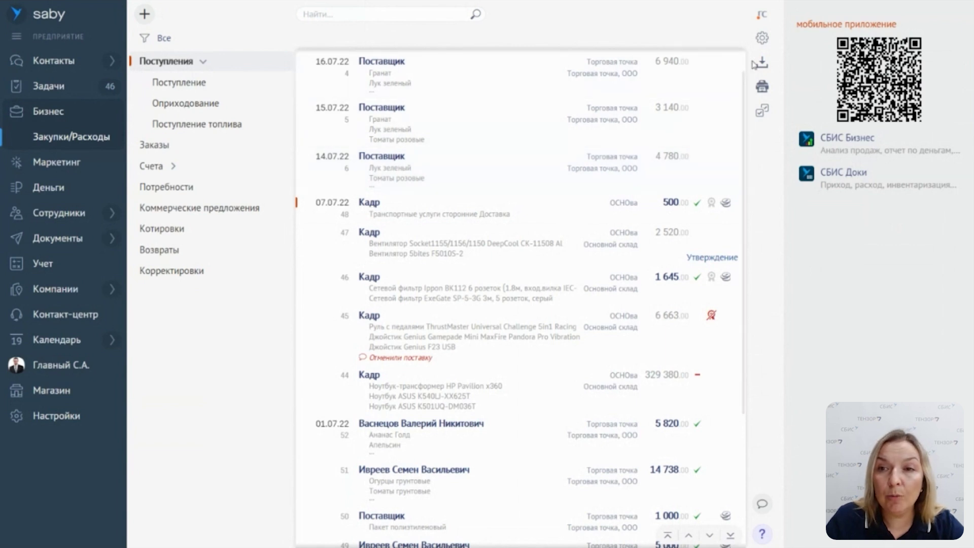
Load the newest files Накладная для бухгалтерии (Торговая точка) (10) and Акт Торговая точка (11) from the computer's Загрузки folder as receipts.
left_click(764, 72)
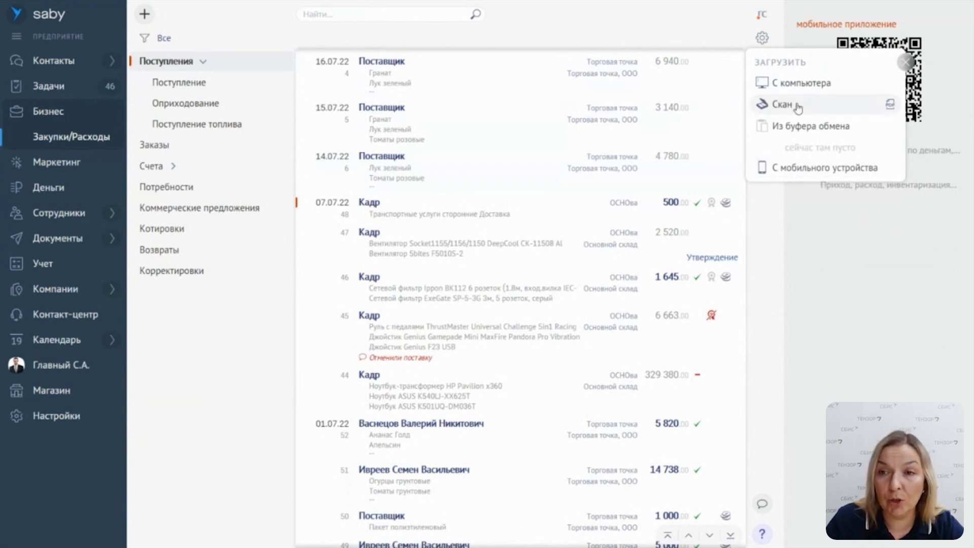
left_click(566, 125)
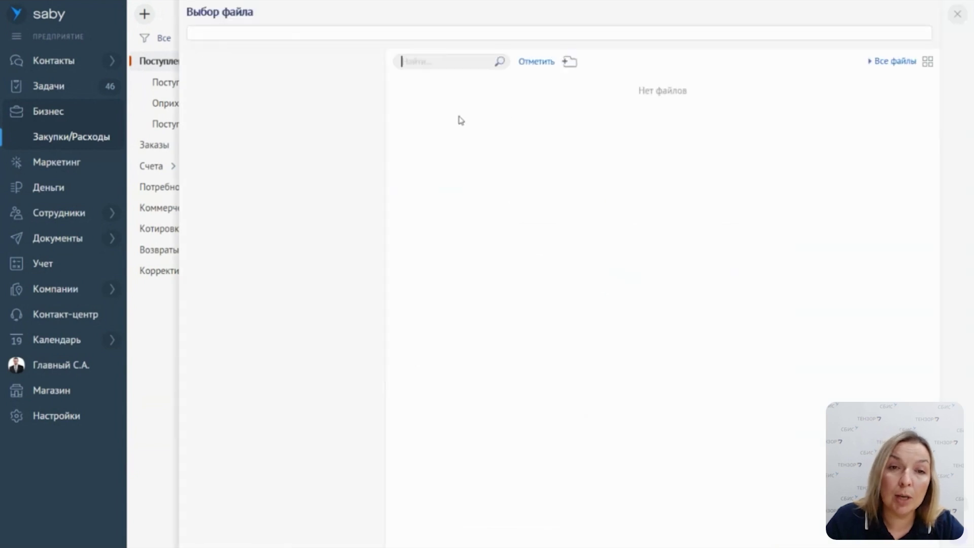
left_click(255, 100)
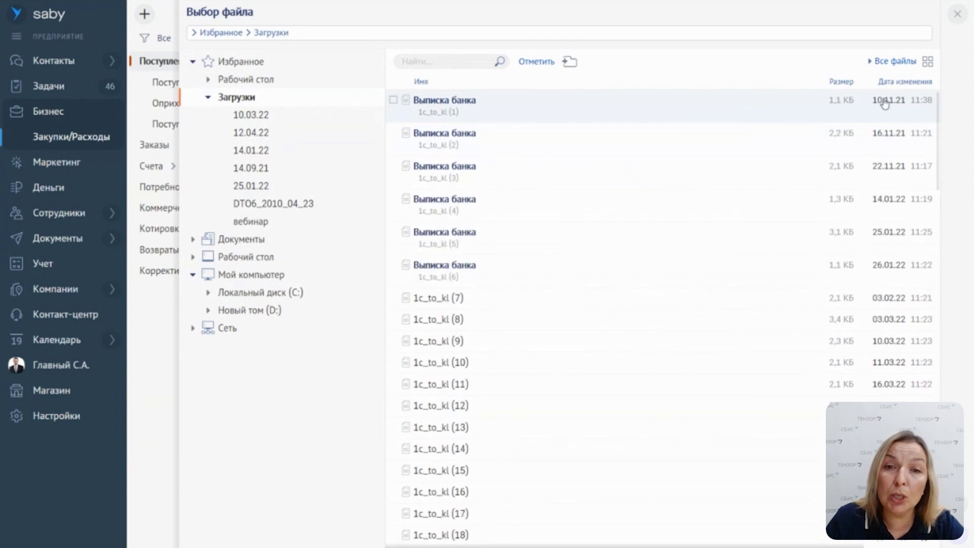
left_click(910, 85)
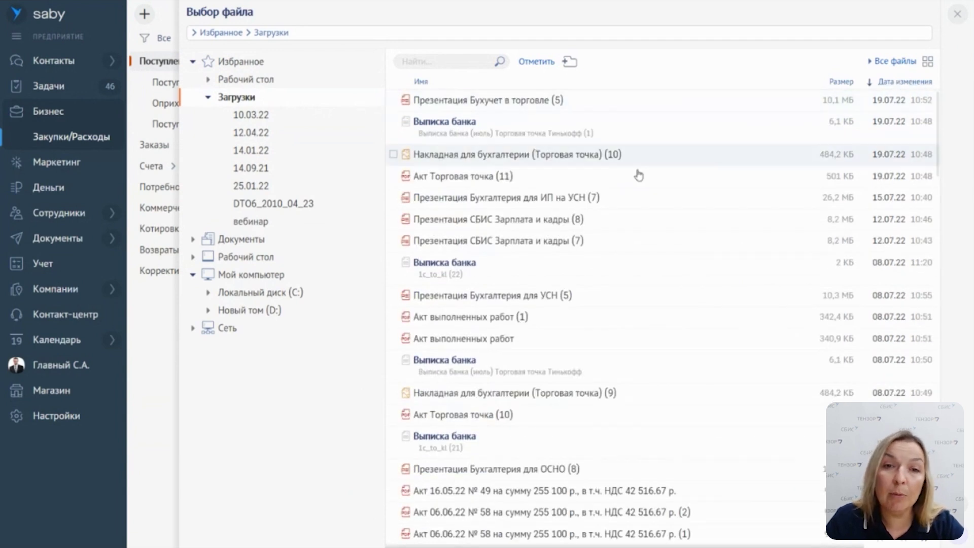
left_click(393, 176)
left_click(394, 154)
left_click(906, 15)
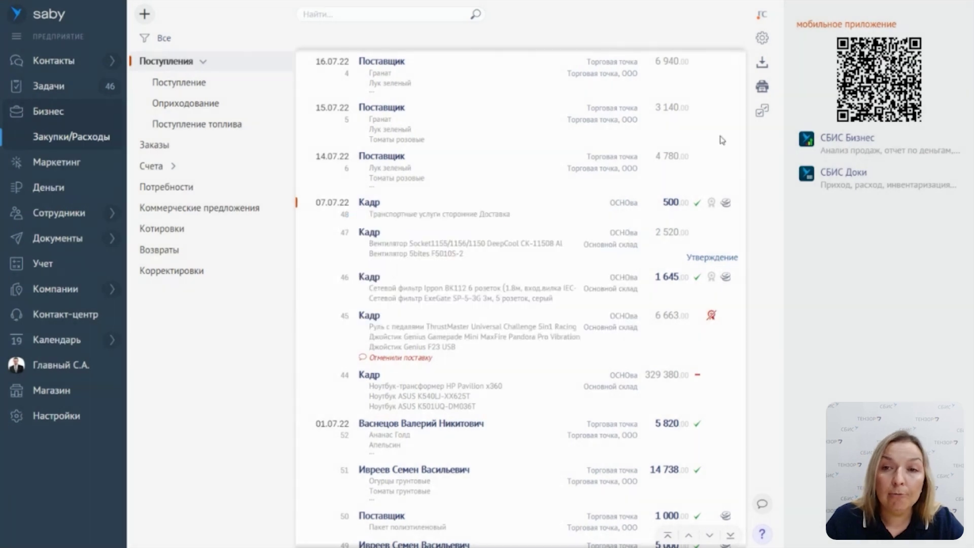
left_click(384, 104)
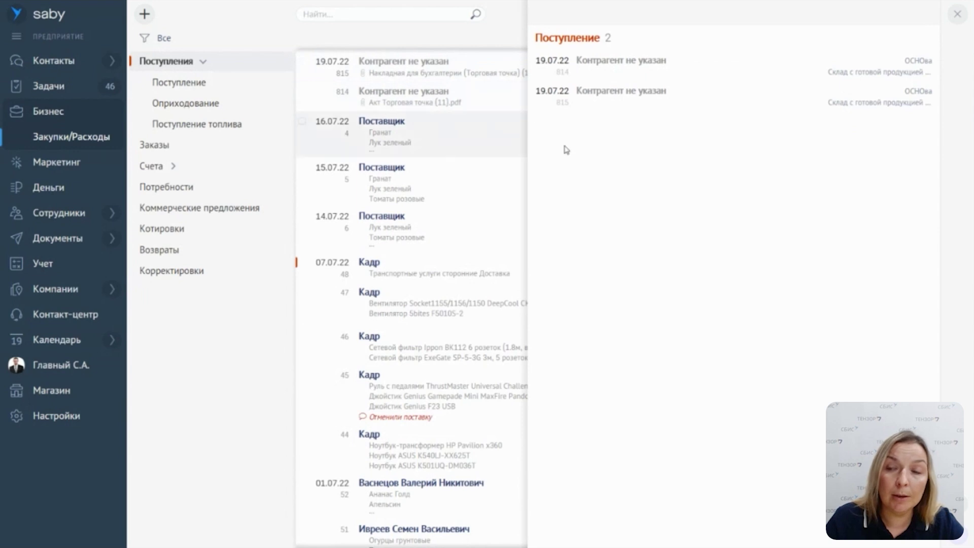
Open the new receipt № 815 and recognize its attached scan Накладная для бухгалтерии (Торговая точка) (10).jpg to fill in the document.
left_click(742, 105)
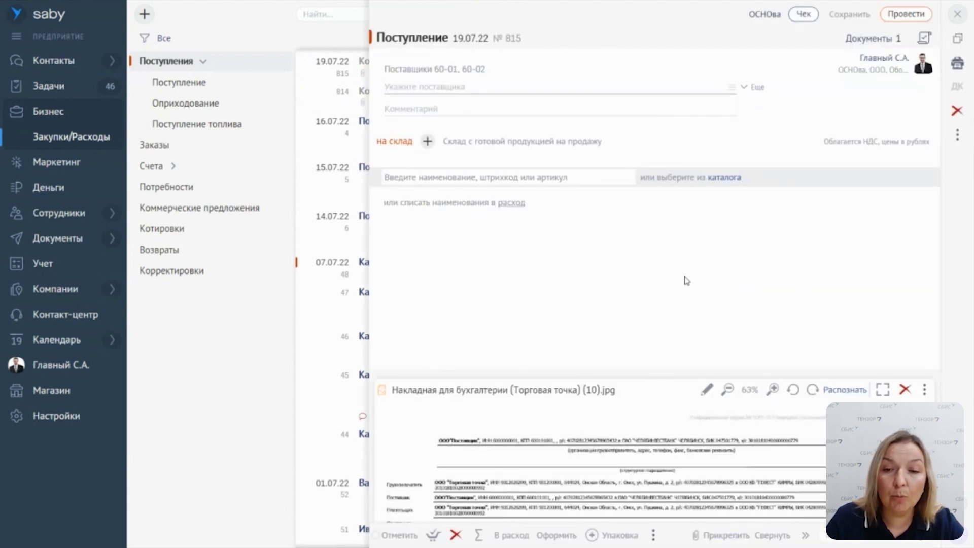
scroll(715, 472, "down", 2)
scroll(715, 476, "up", 5)
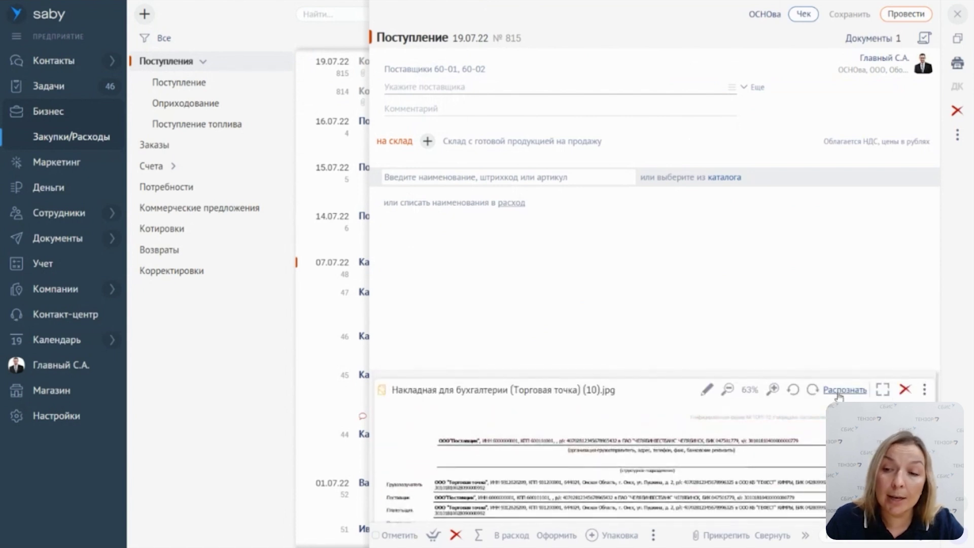
left_click(837, 395)
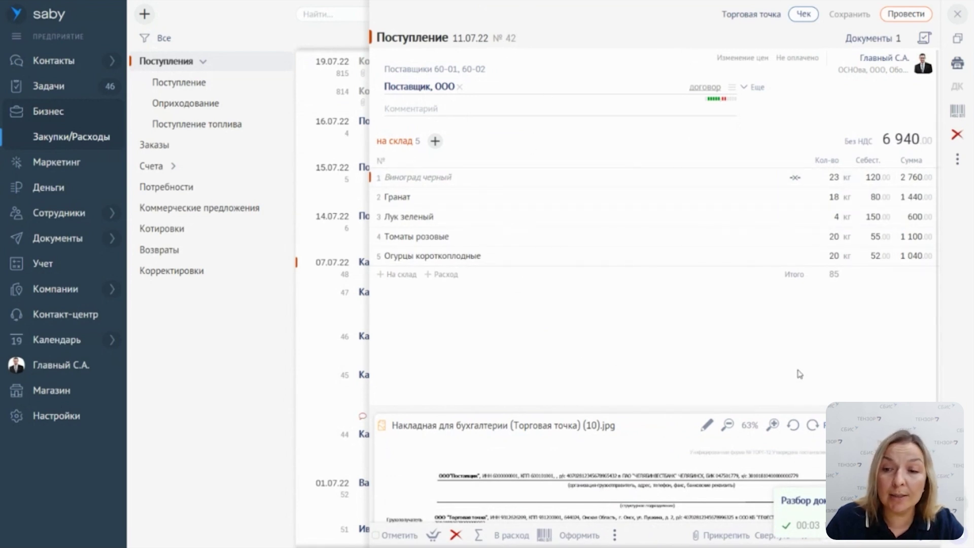
Examine the scanned waybill full screen and in the receipt's attached documents with its file actions, and return to the item lines.
left_click(599, 482)
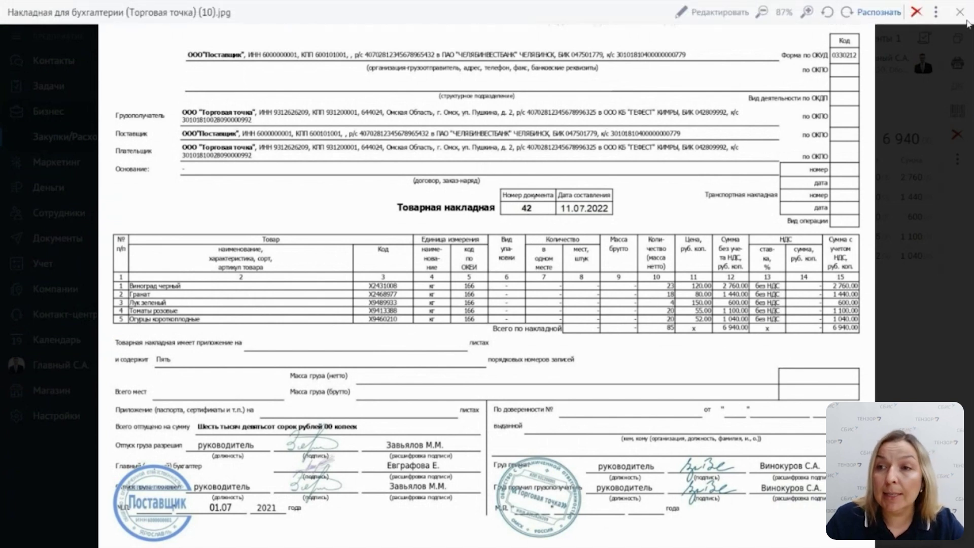
left_click(960, 6)
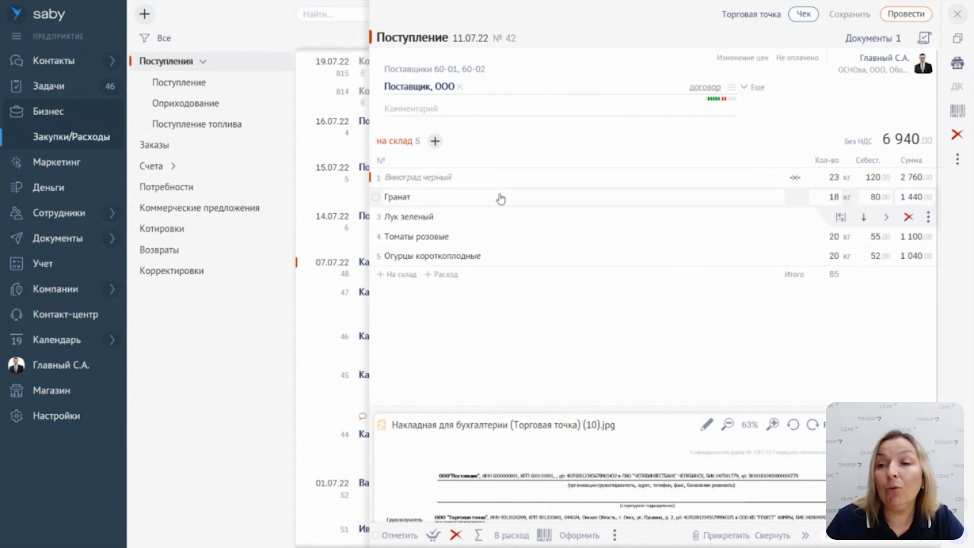
left_click(870, 41)
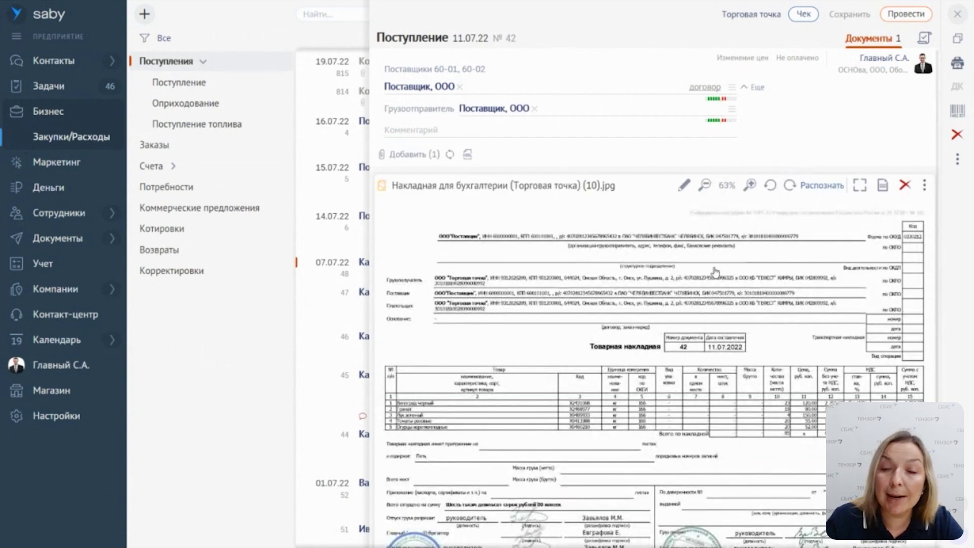
scroll(729, 369, "down", 1)
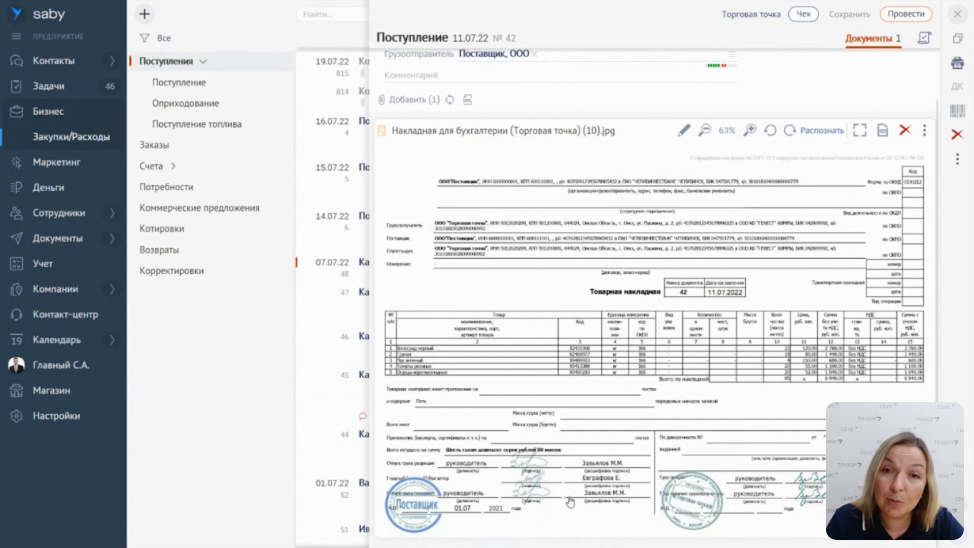
left_click(925, 131)
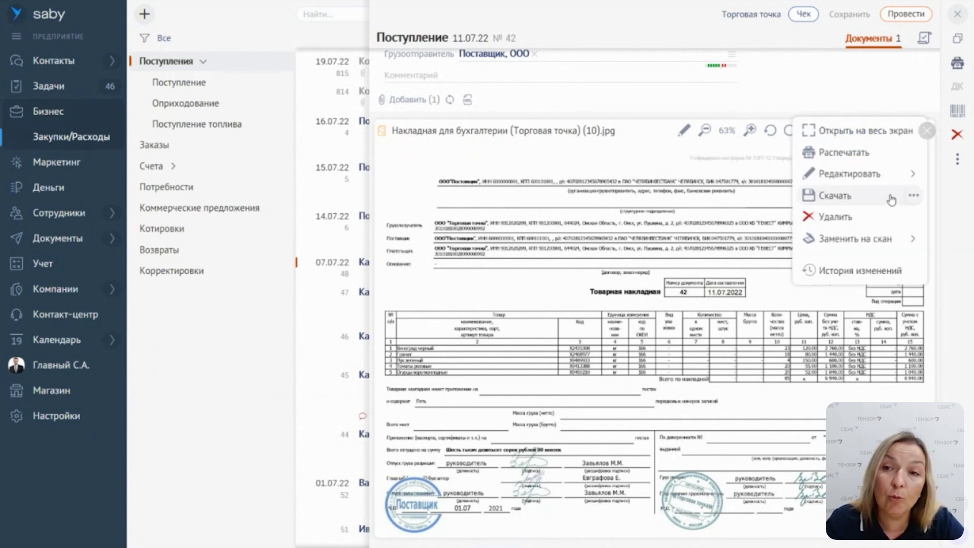
left_click(749, 39)
scroll(749, 76, "up", 2)
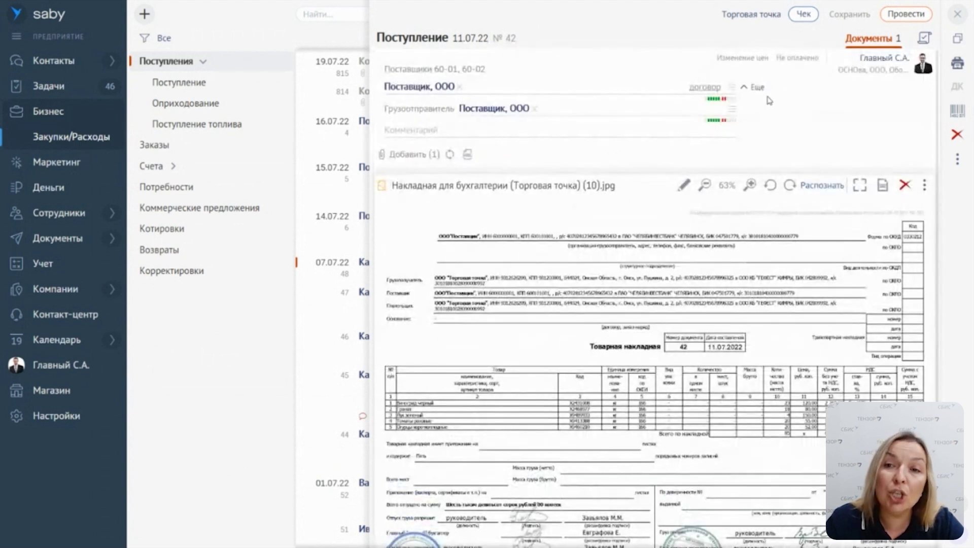
scroll(743, 265, "down", 1)
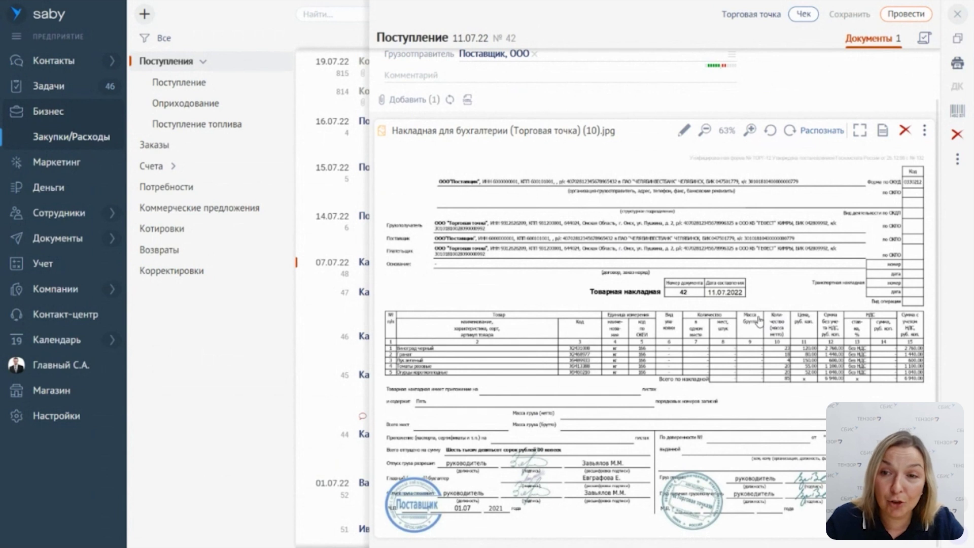
scroll(766, 315, "up", 1)
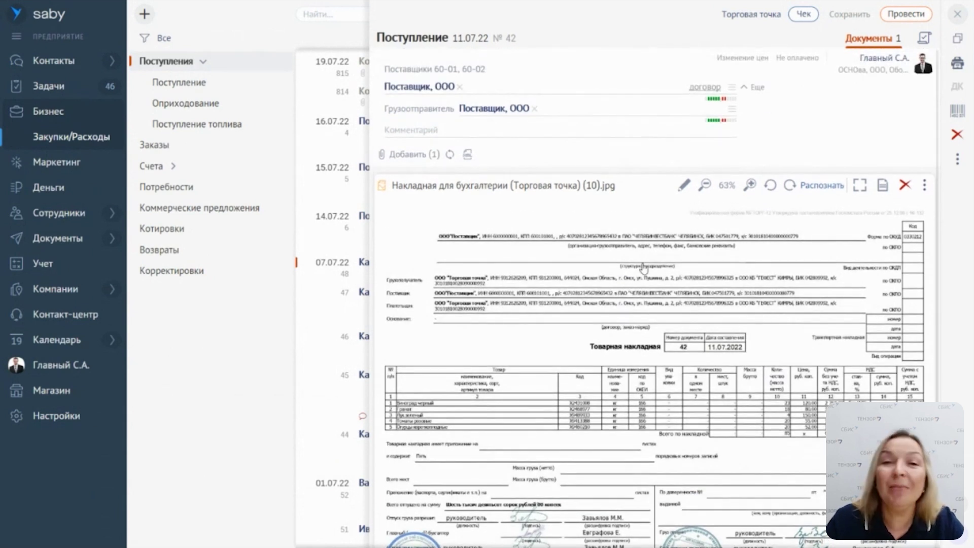
left_click(446, 45)
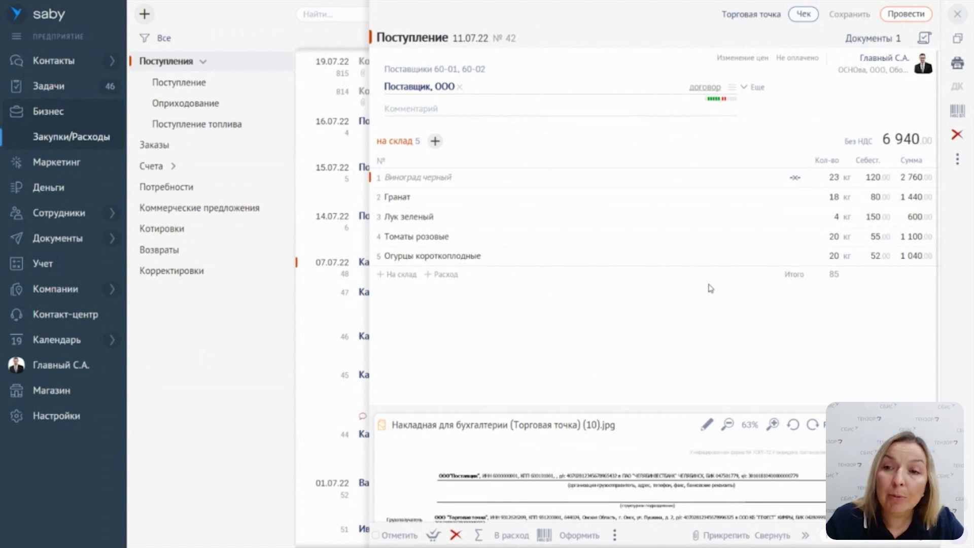
Match the supplier's item Виноград черный in the receipt to the catalogue item Виноград черн.
left_click(796, 180)
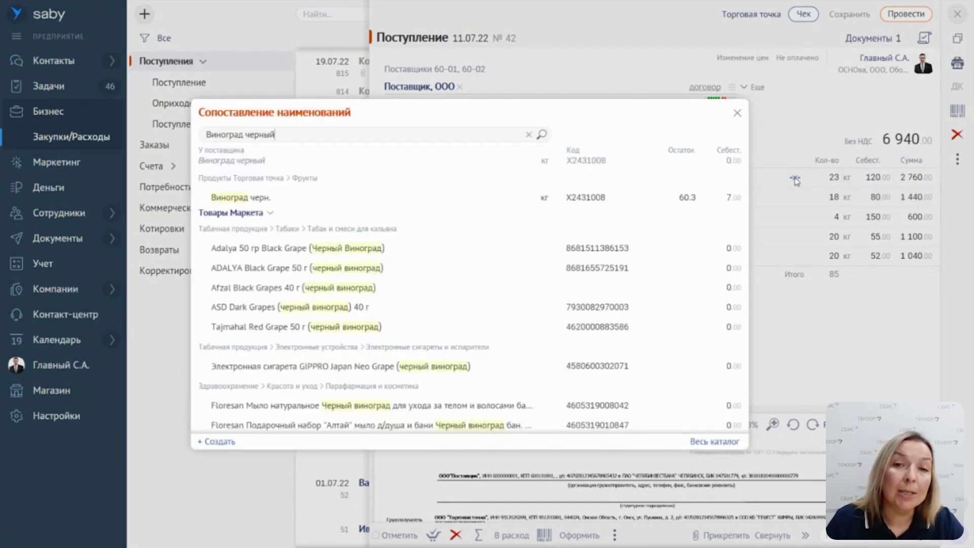
left_click_drag(296, 134, 207, 138)
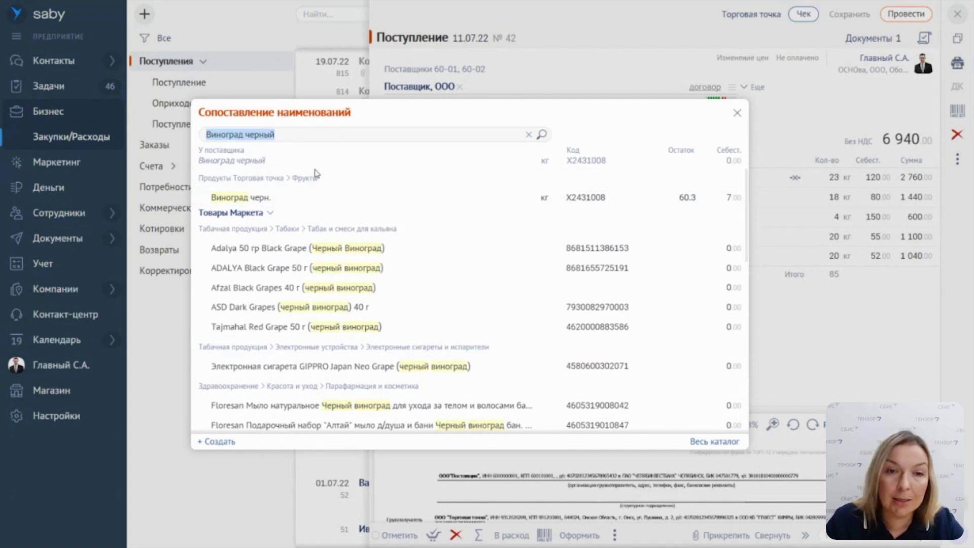
left_click(361, 205)
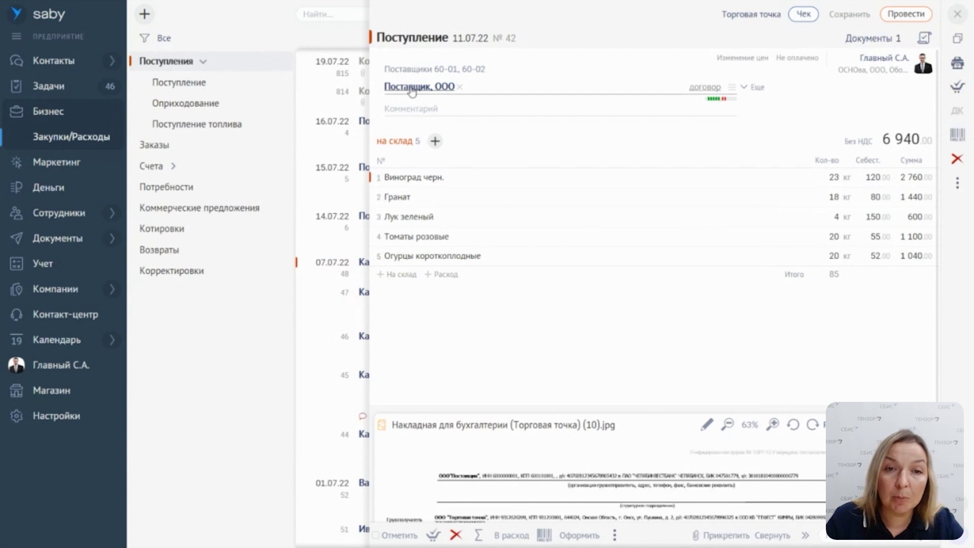
left_click(412, 180)
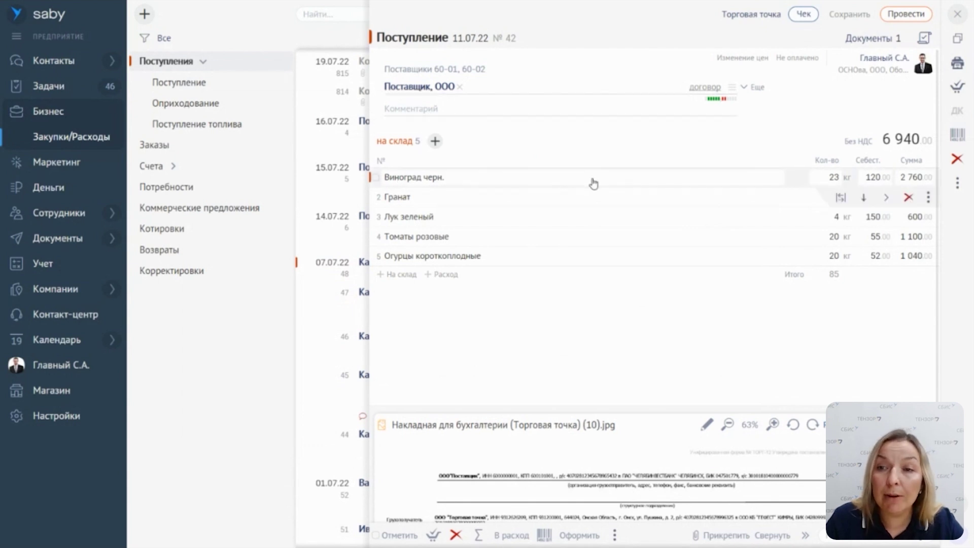
left_click(593, 294)
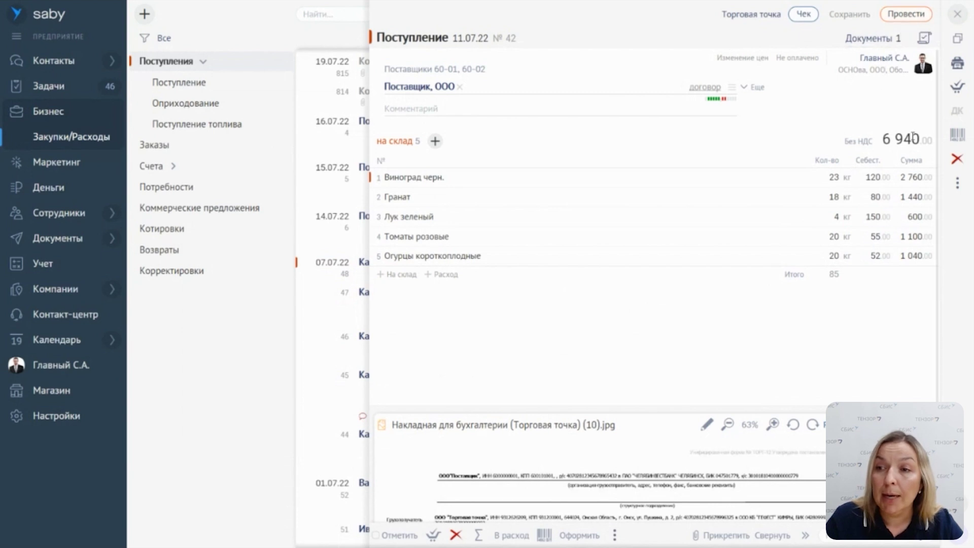
Post the receipt from Поставщик, ООО, examine its accounting entries and УСН expenses, and close the entries view.
left_click(958, 116)
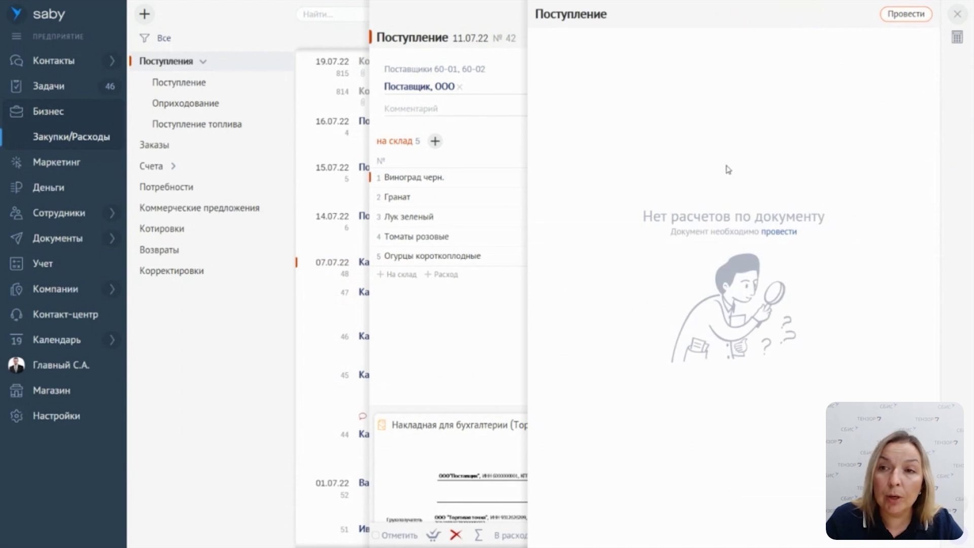
key("ctrl+Return")
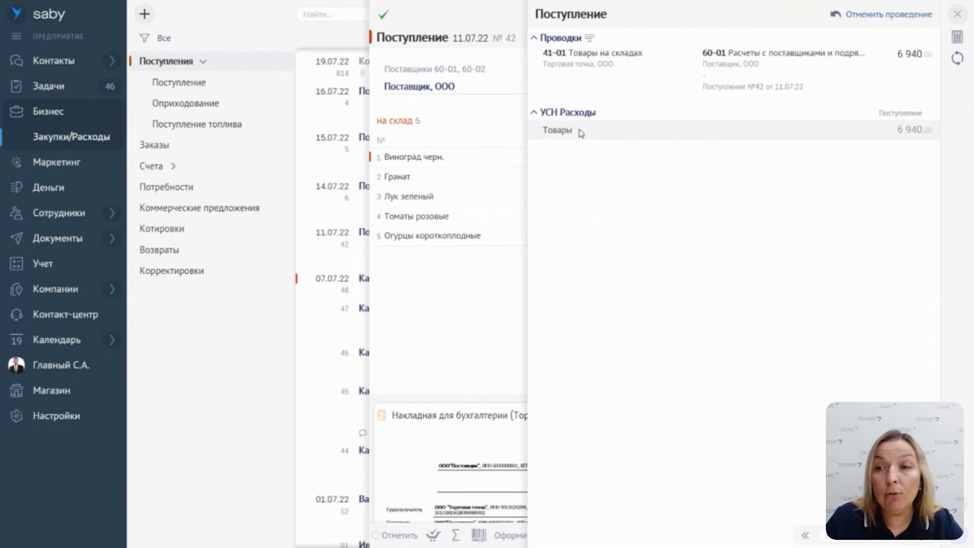
left_click(956, 15)
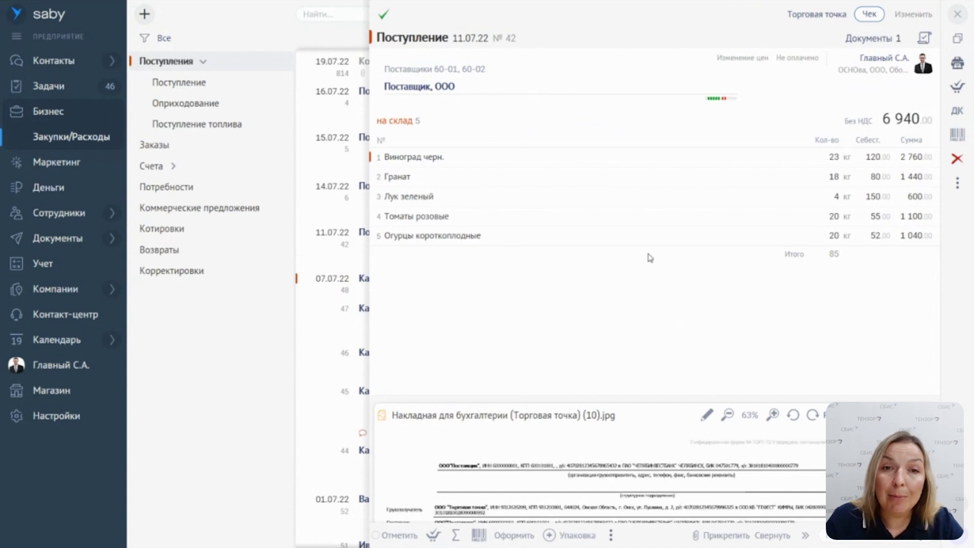
Create a price change from the receipt and recalculate the prices from cost with a manual markup of 200%.
left_click(743, 59)
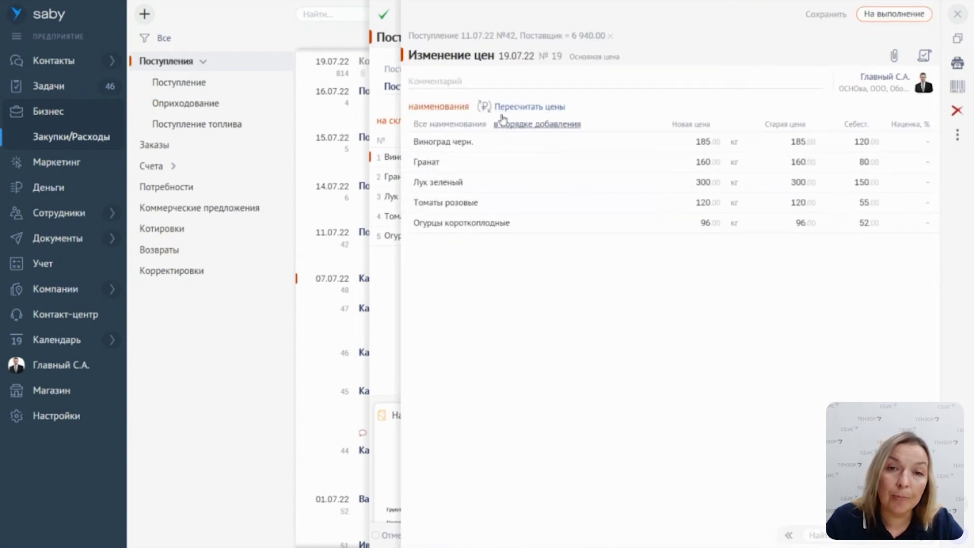
left_click(510, 110)
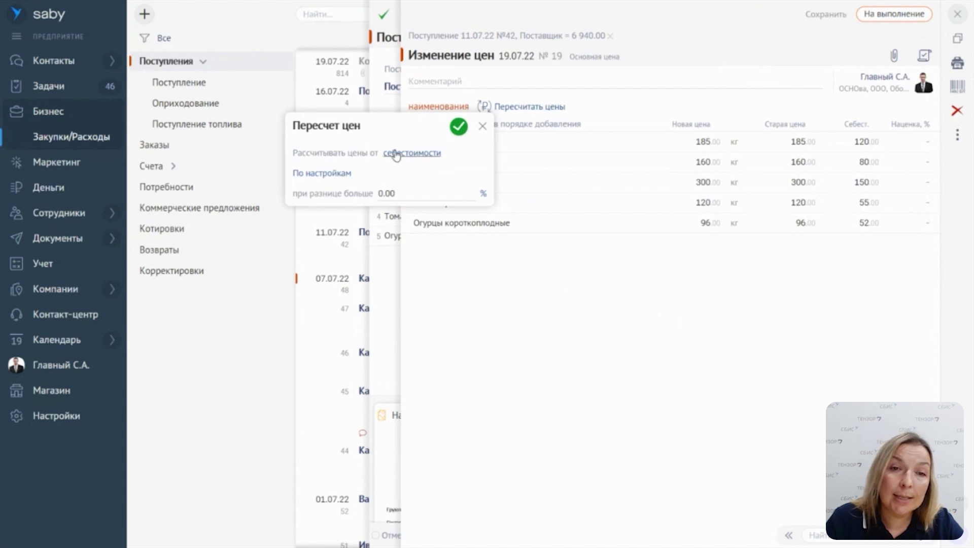
left_click(326, 175)
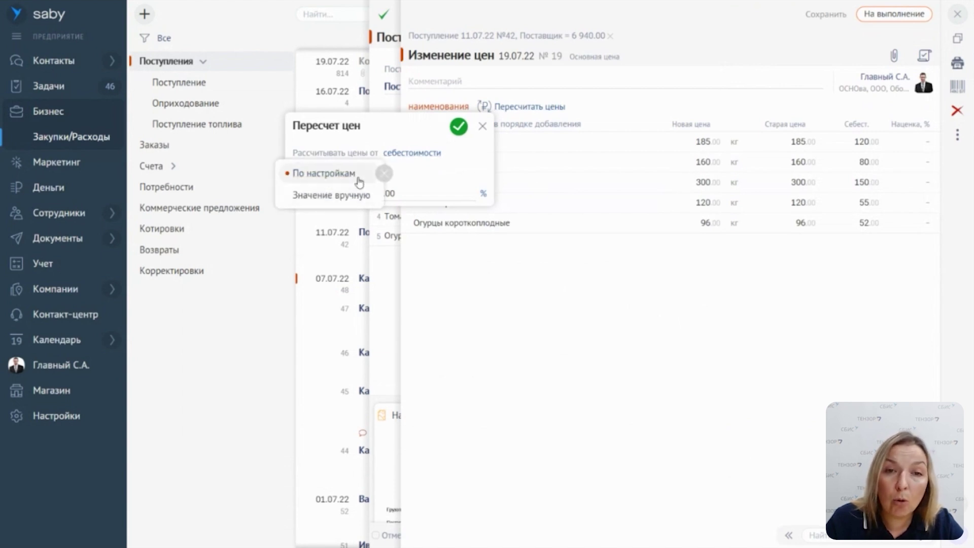
left_click(340, 195)
left_click(381, 173)
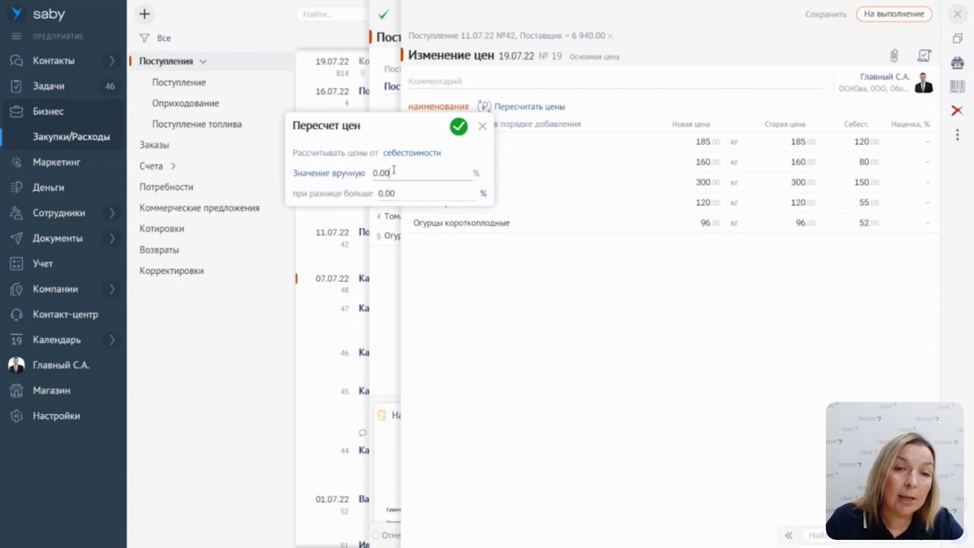
double_click(382, 173)
type("200")
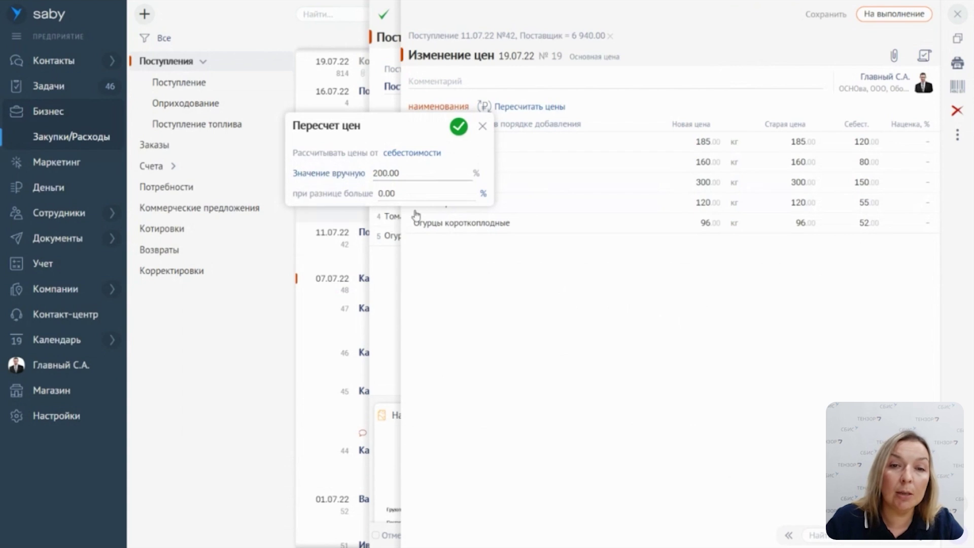
left_click(459, 126)
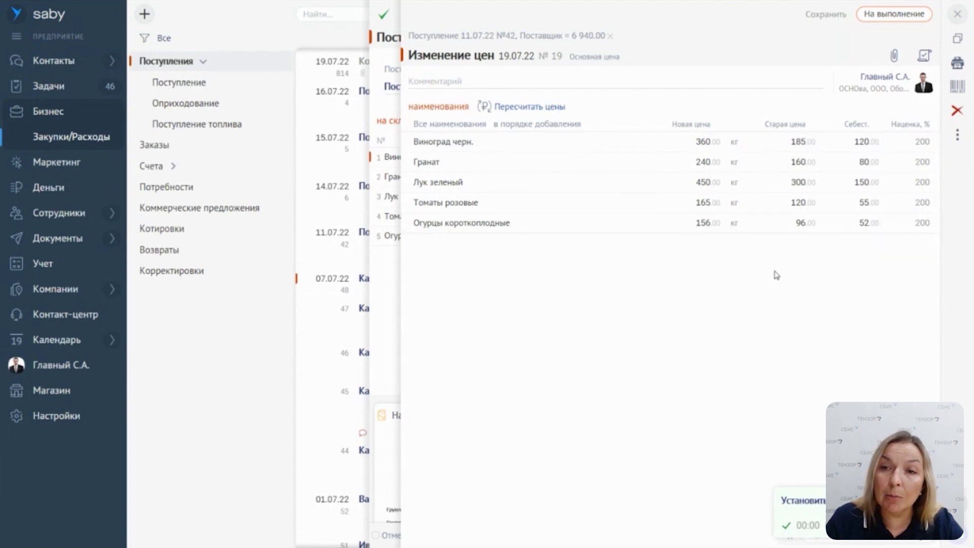
Set the new price of Виноград черн. to 500 in the price change document.
left_click(694, 142)
left_click_drag(694, 142, 725, 174)
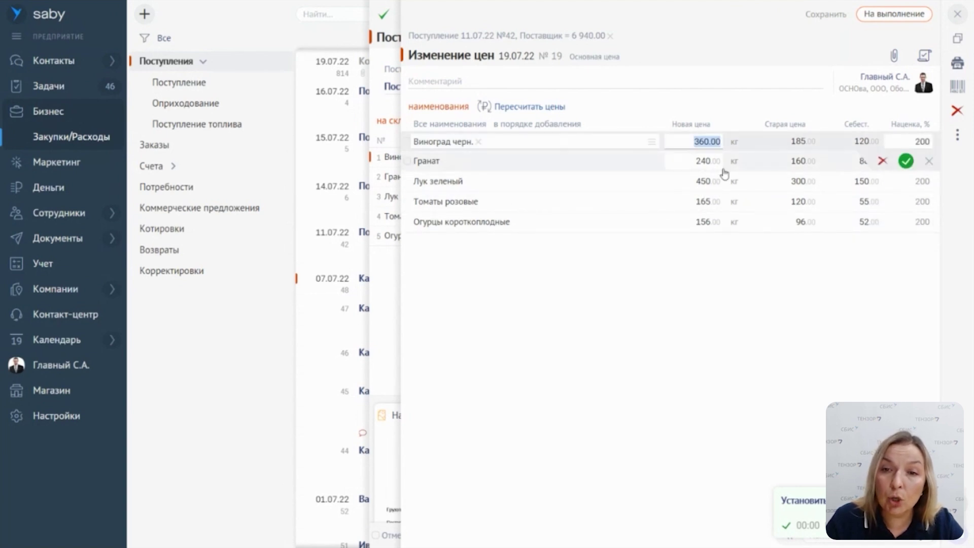
type("500")
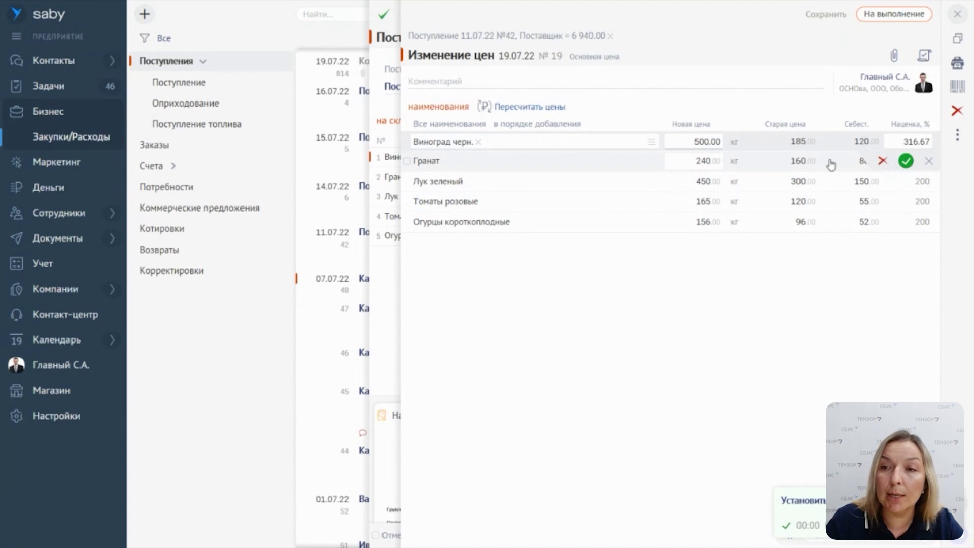
left_click(906, 161)
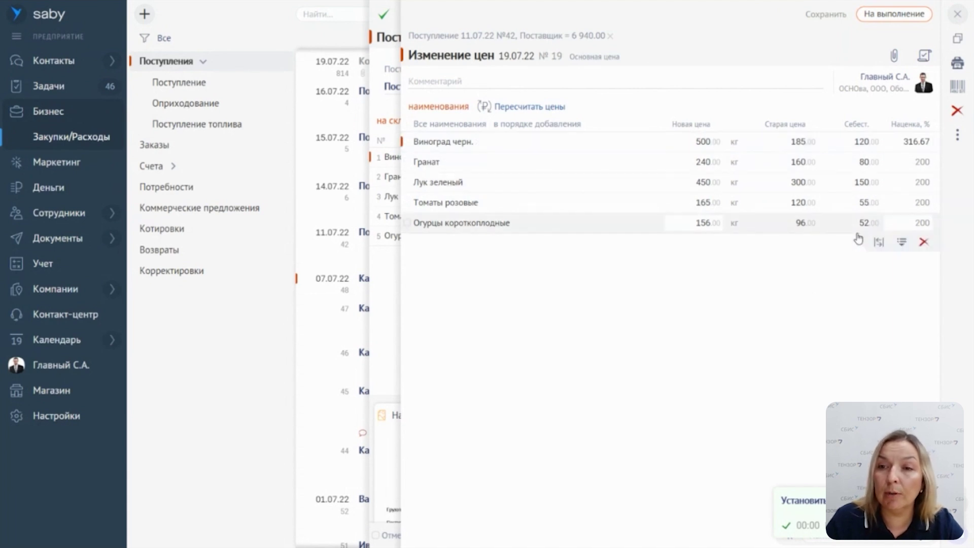
Examine the price tag and label options and the print preview of the price change document, then close the preview.
left_click(958, 90)
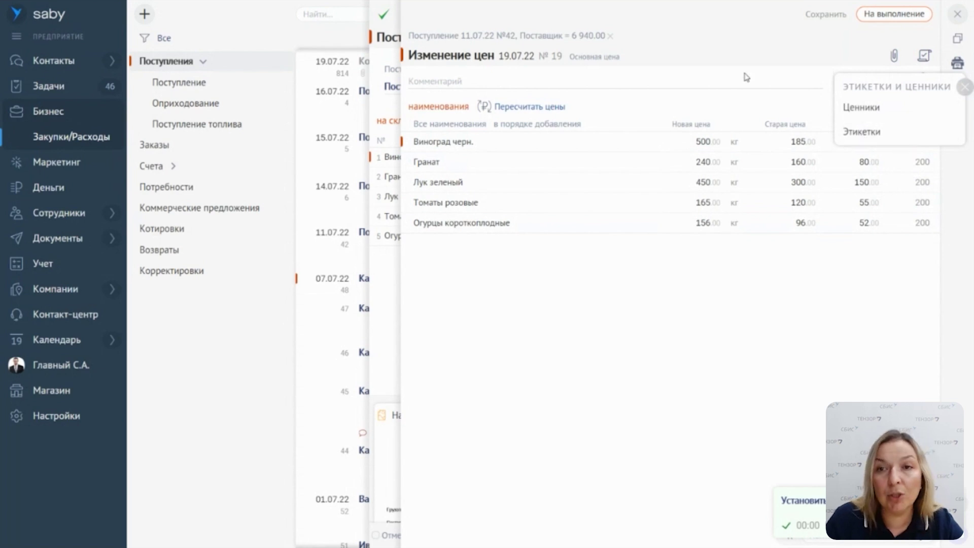
left_click(959, 65)
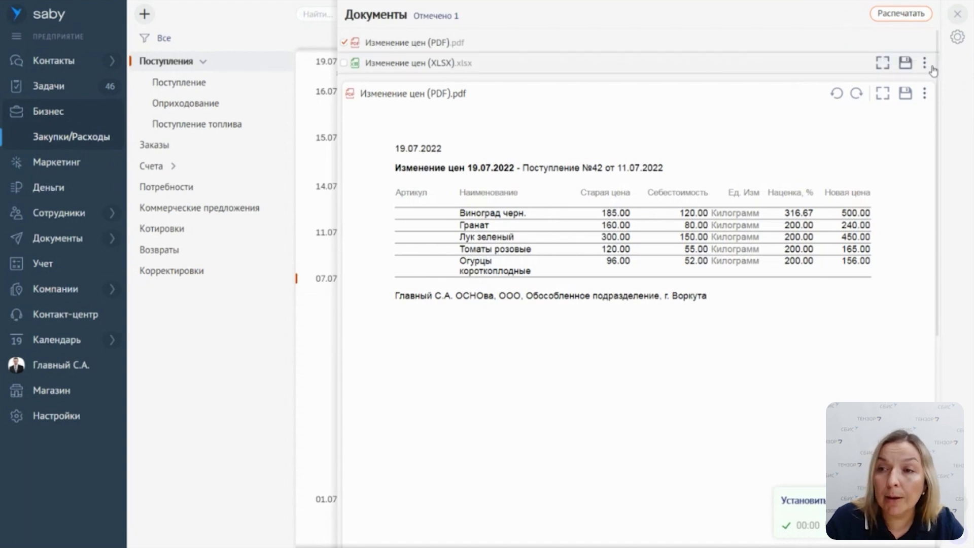
left_click(956, 16)
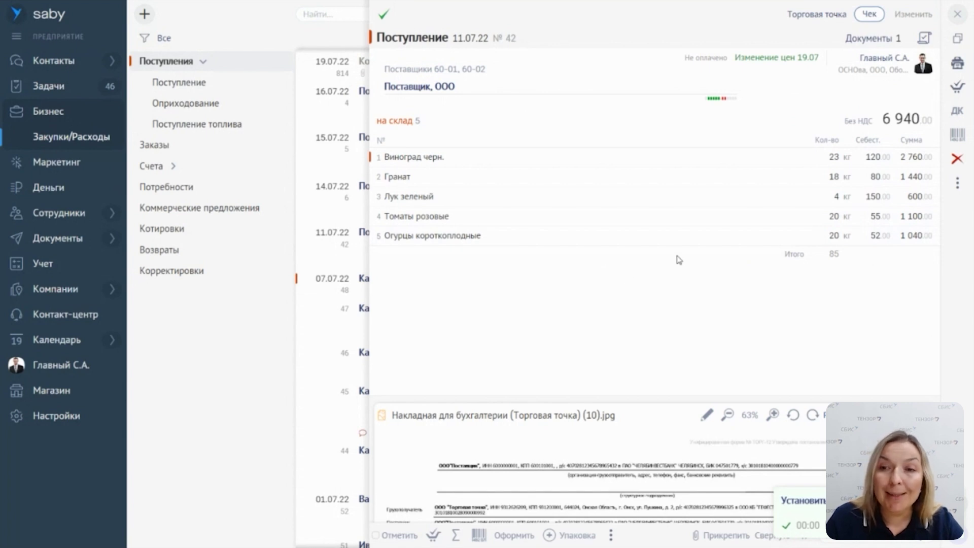
Create and save an outgoing payment to Поставщик, ООО from receipt №42, then close the receipt.
left_click(700, 60)
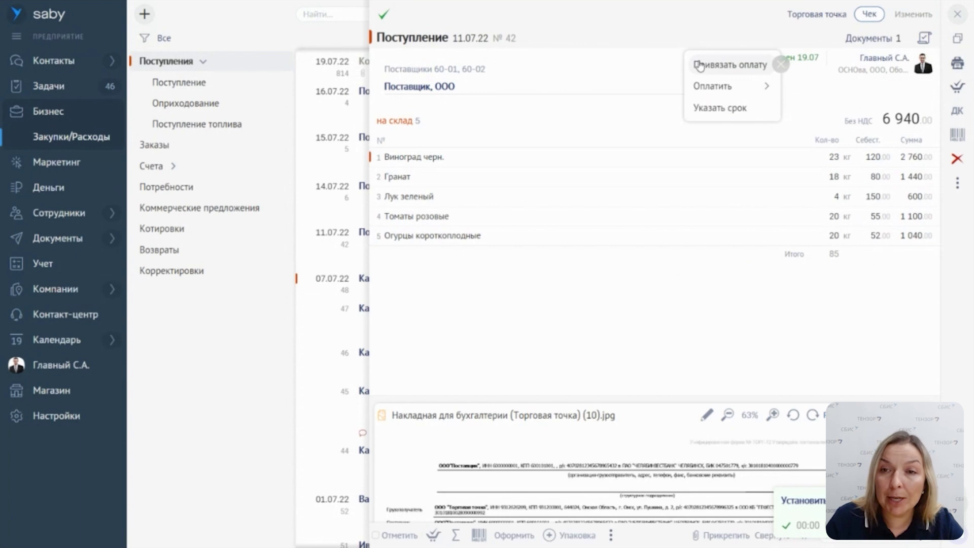
mouse_move(731, 86)
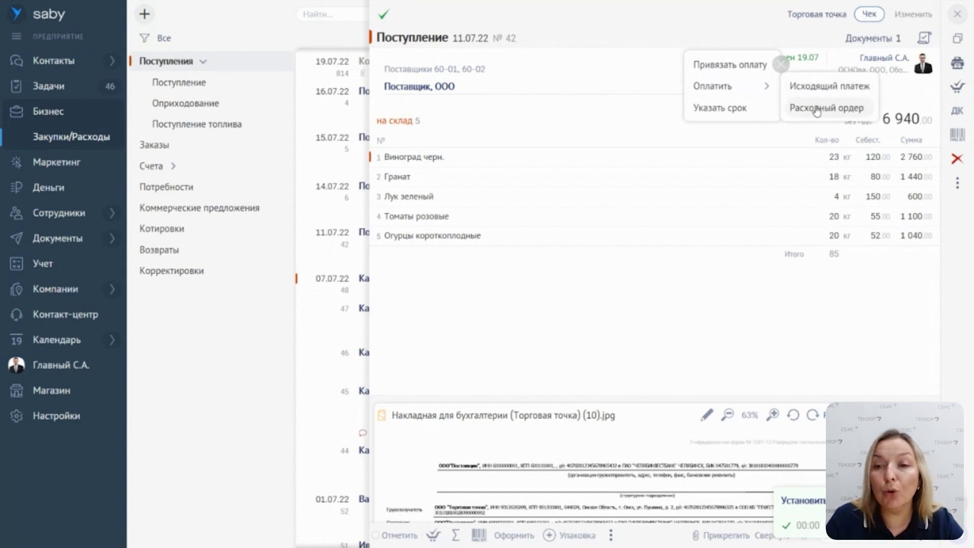
left_click(811, 88)
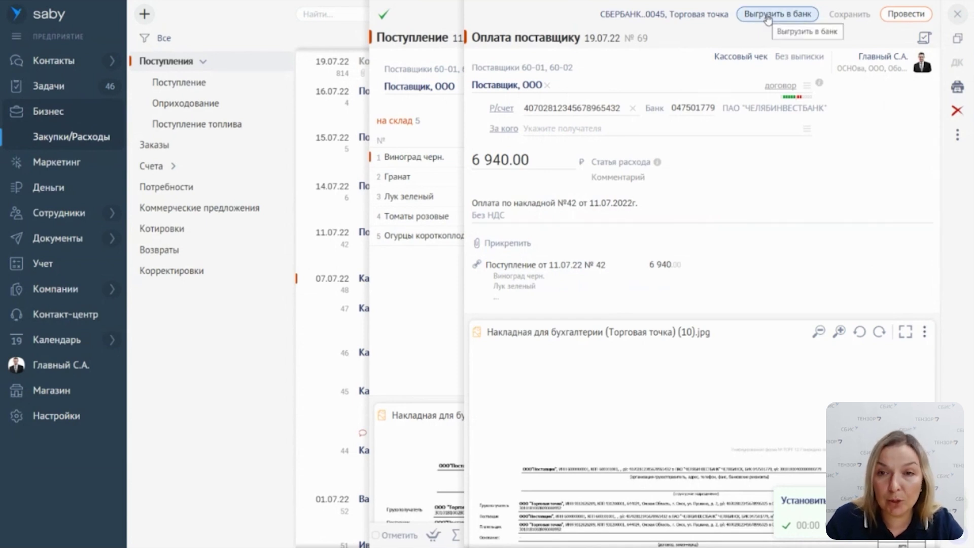
left_click(849, 18)
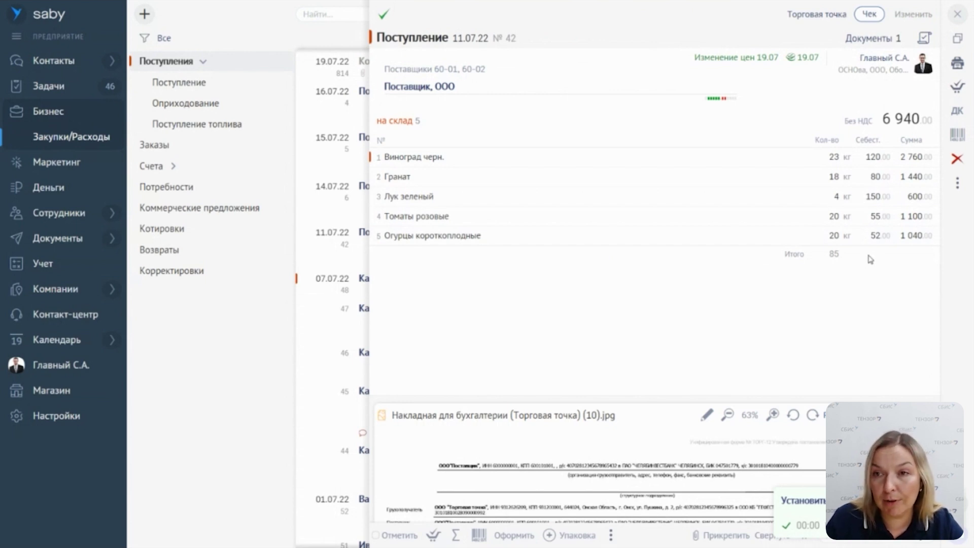
left_click(958, 15)
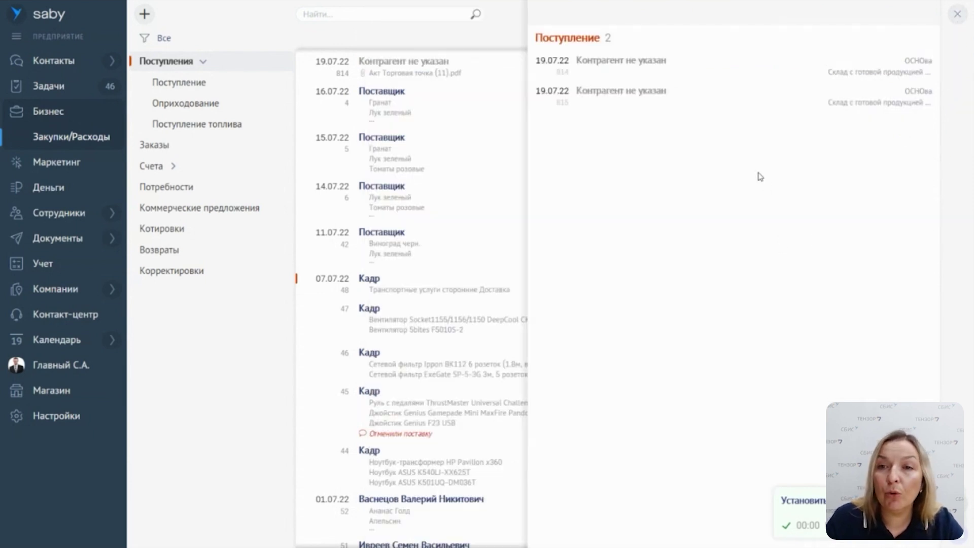
Recognize Акт Торговая точка (11).pdf in receipt №814 and assign the expense item Содержание и текущий ремонт to the Чистка ПК line.
left_click(701, 71)
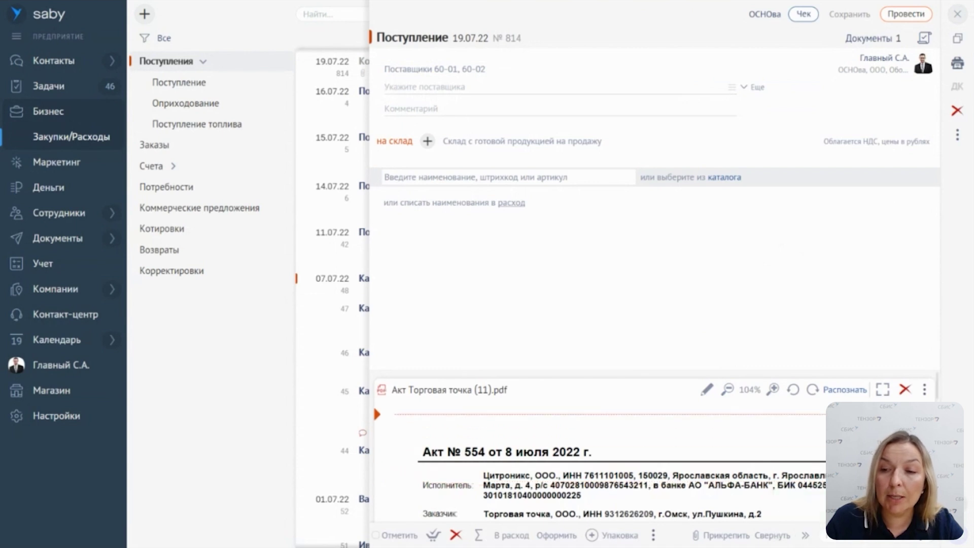
left_click(845, 390)
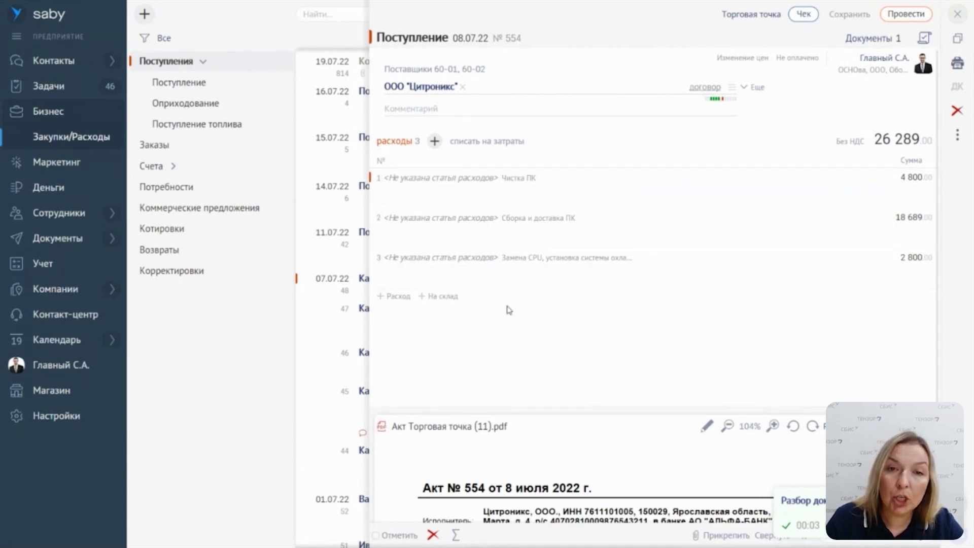
left_click(450, 181)
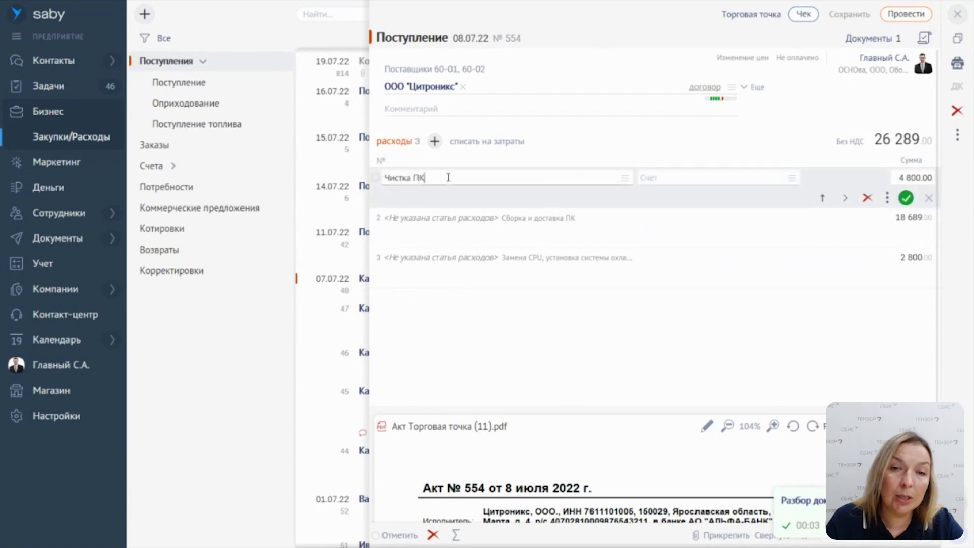
left_click(626, 179)
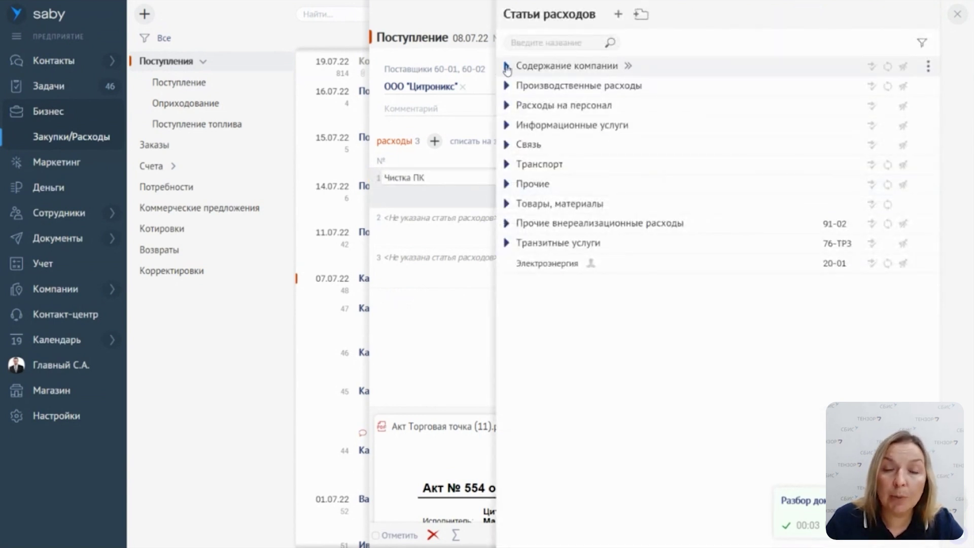
left_click(507, 67)
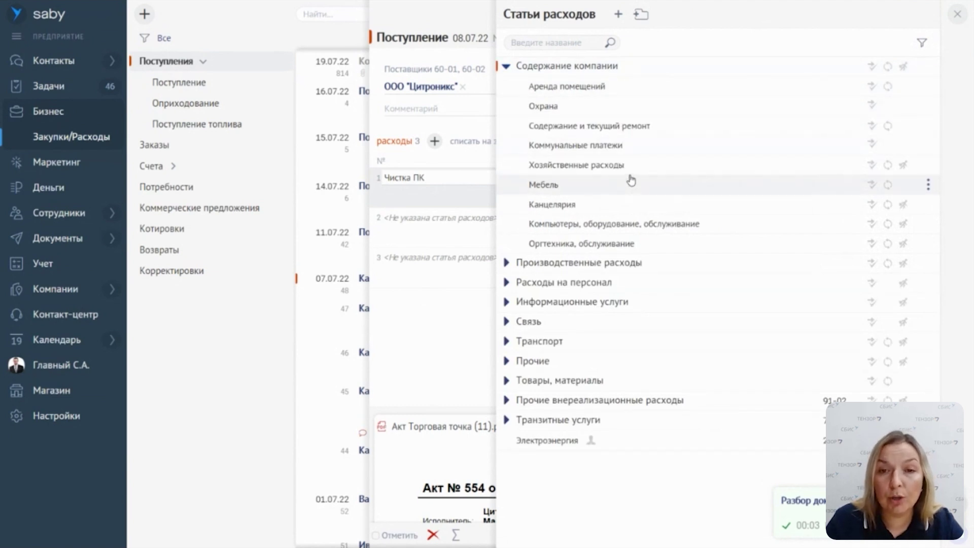
left_click(659, 133)
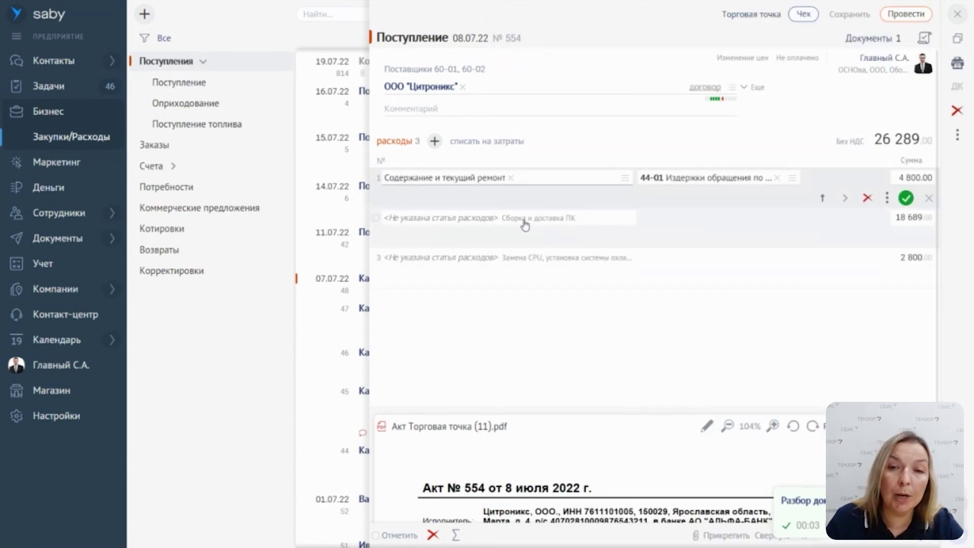
Assign the expense item Содержание и текущий ремонт to the Сборка и доставка ПК and Замена CPU lines.
left_click(607, 218)
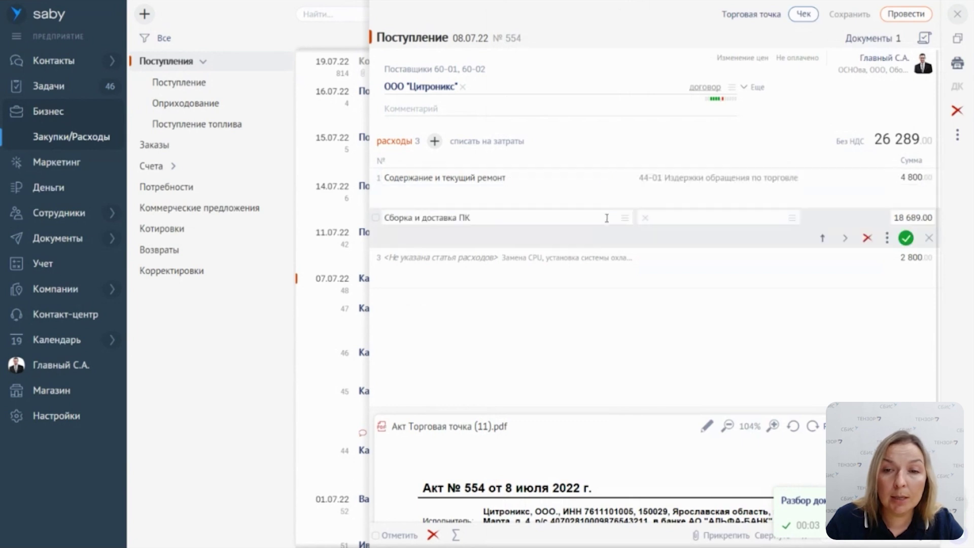
left_click(625, 218)
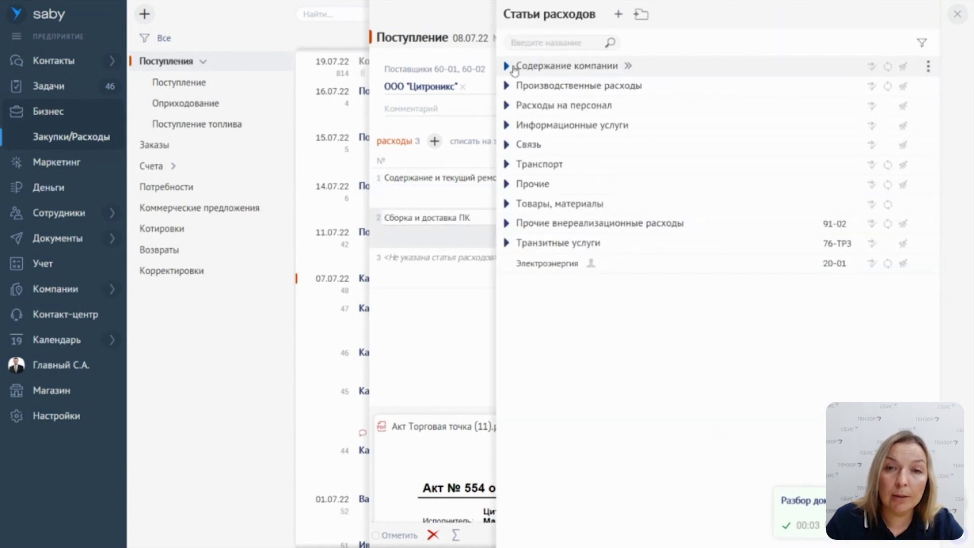
left_click(507, 67)
left_click(577, 126)
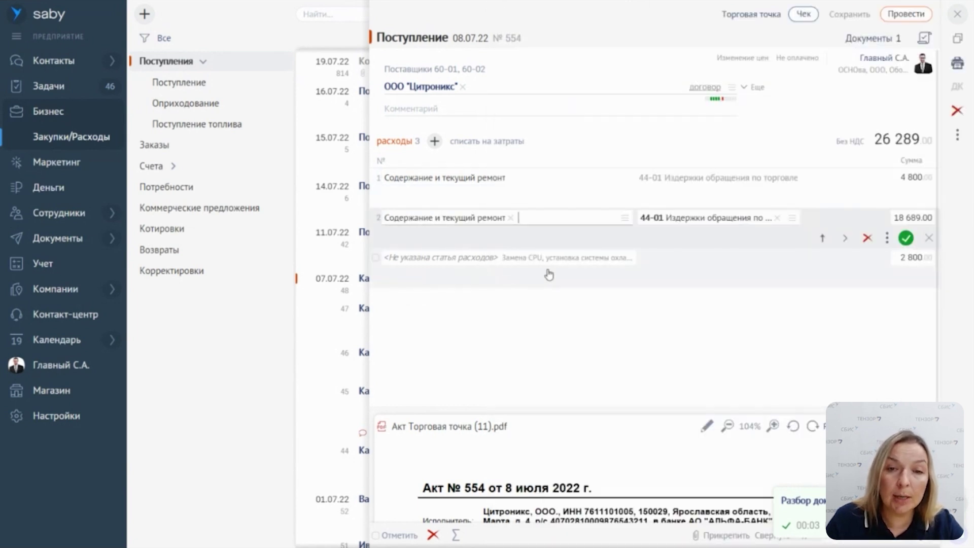
left_click(585, 260)
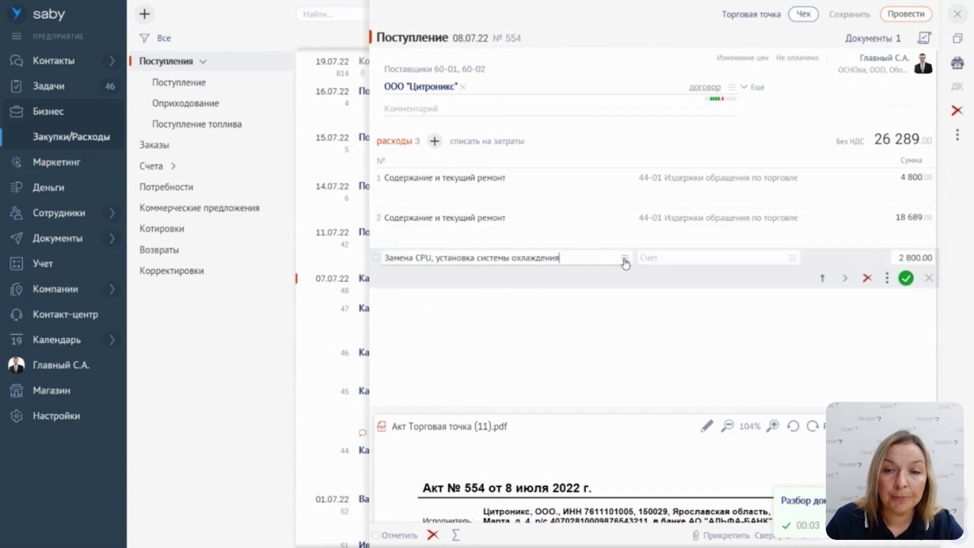
left_click(625, 259)
left_click(506, 66)
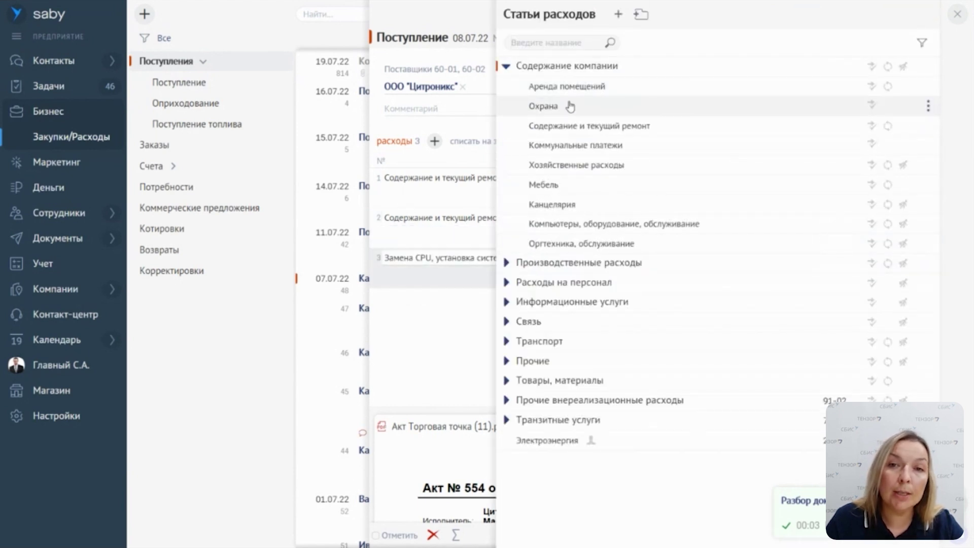
left_click(573, 126)
left_click(907, 278)
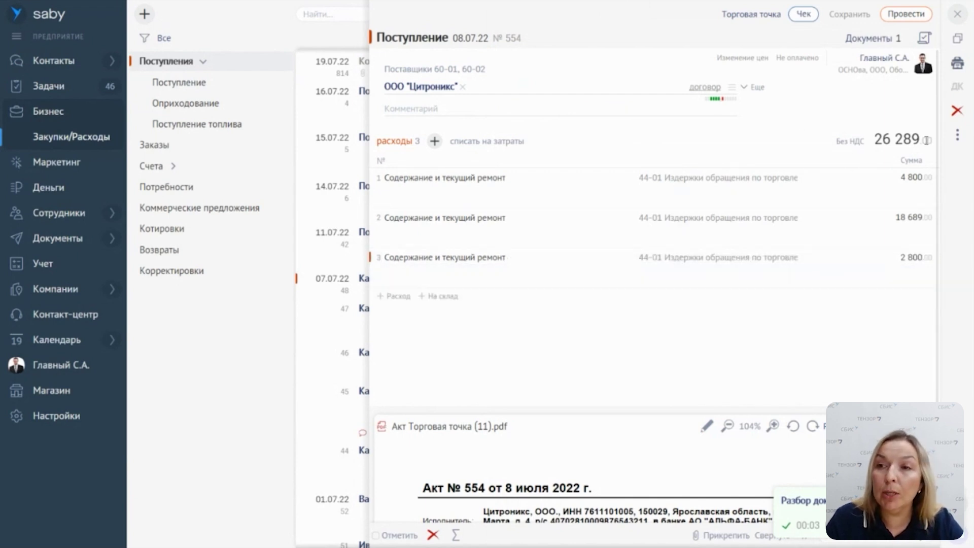
Post the receipt from ООО "Цитроникс", examine its accounting entries and УСН expenses, and close the entries view.
left_click(956, 87)
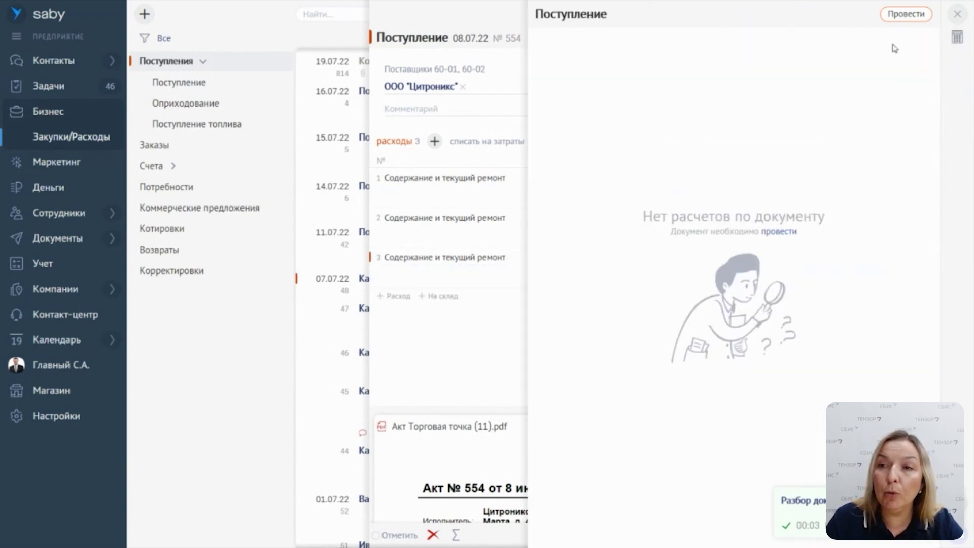
left_click(779, 232)
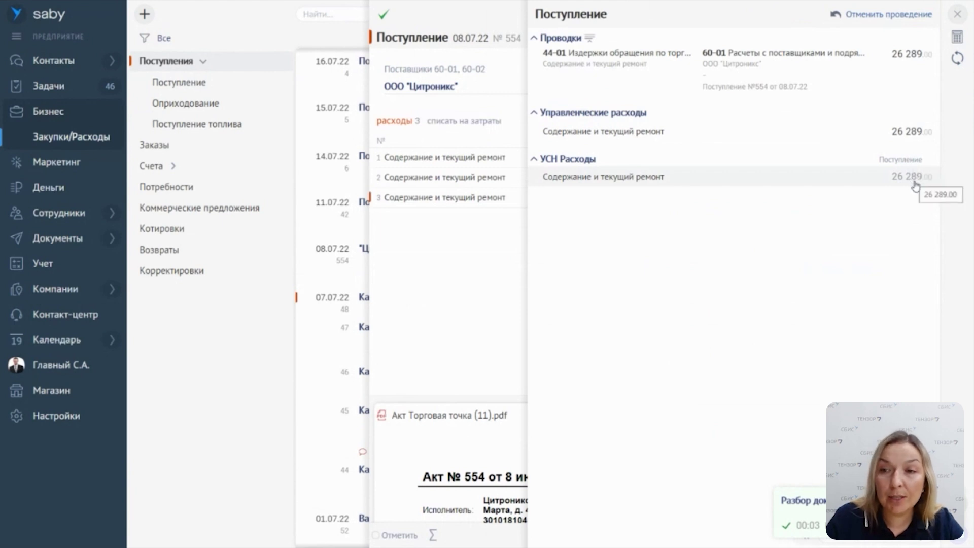
left_click(958, 14)
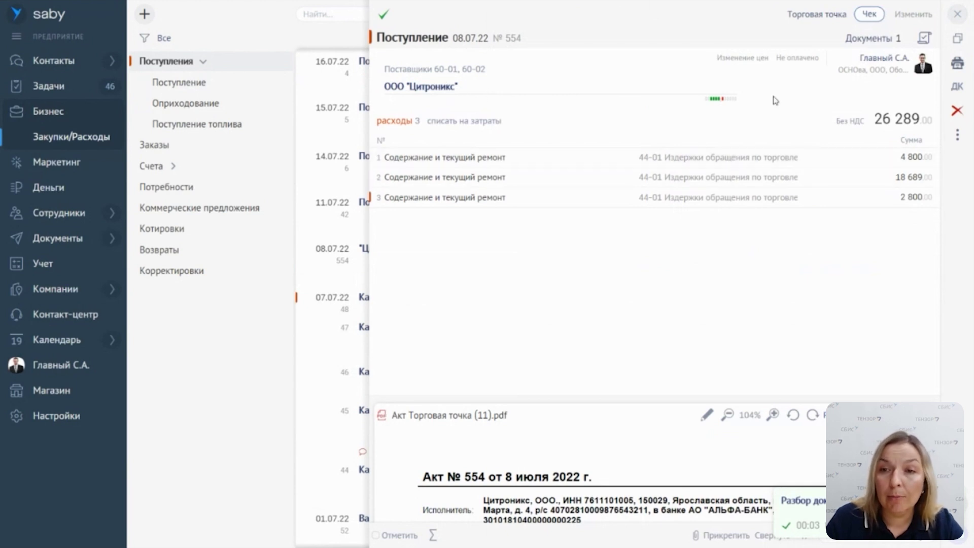
Create an outgoing payment to ООО "Цитроникс" from the receipt and post it.
left_click(790, 58)
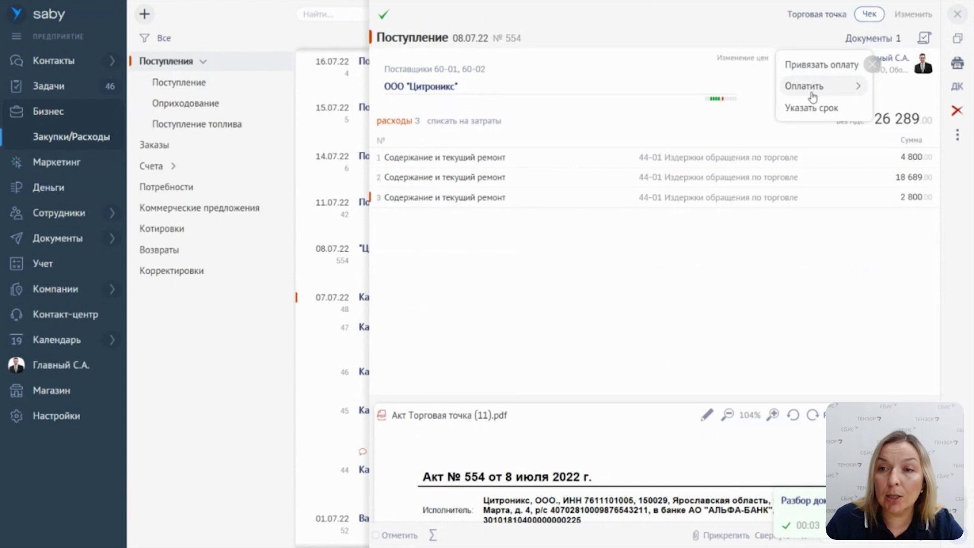
mouse_move(814, 96)
left_click(913, 79)
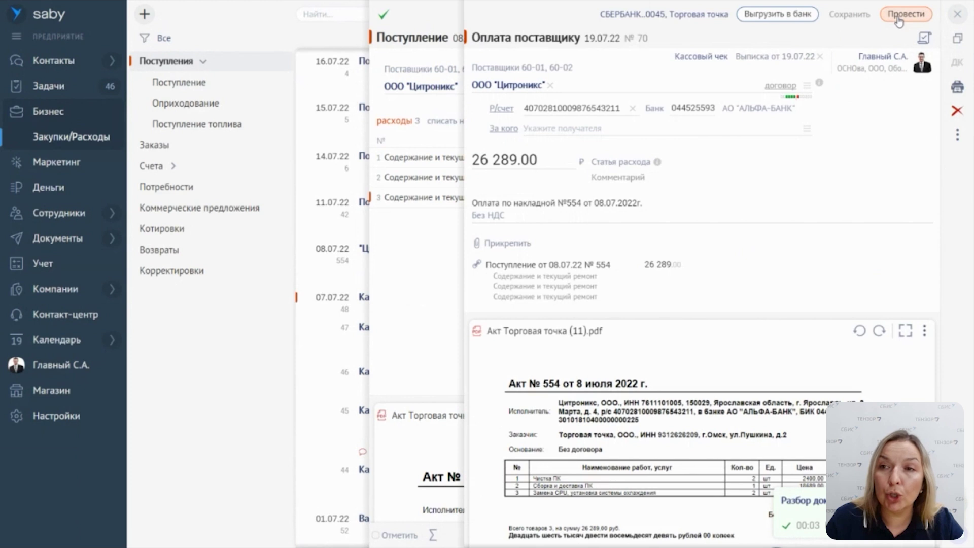
left_click(906, 15)
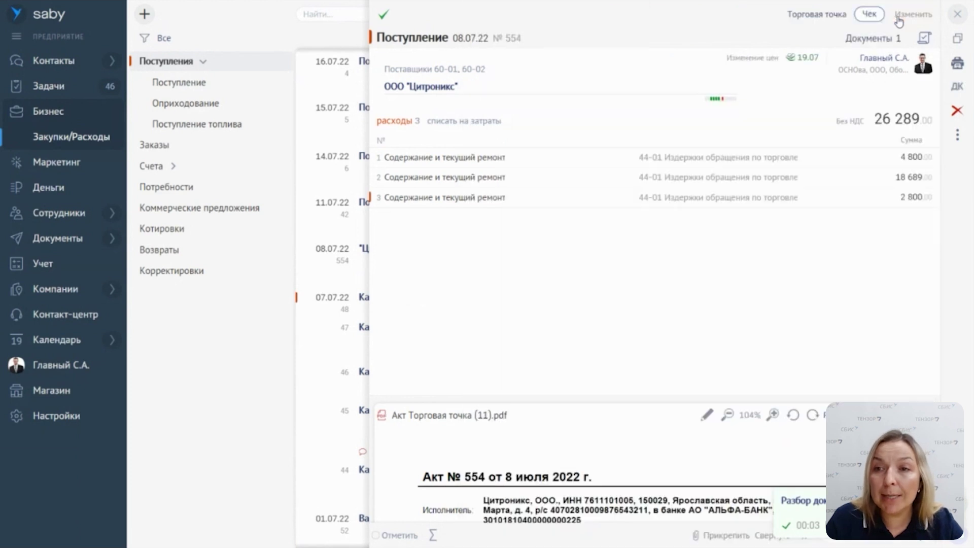
Check the accepted УСН expenses of the paid ООО "Цитроникс" receipt, then return to the full list of receipts.
left_click(958, 91)
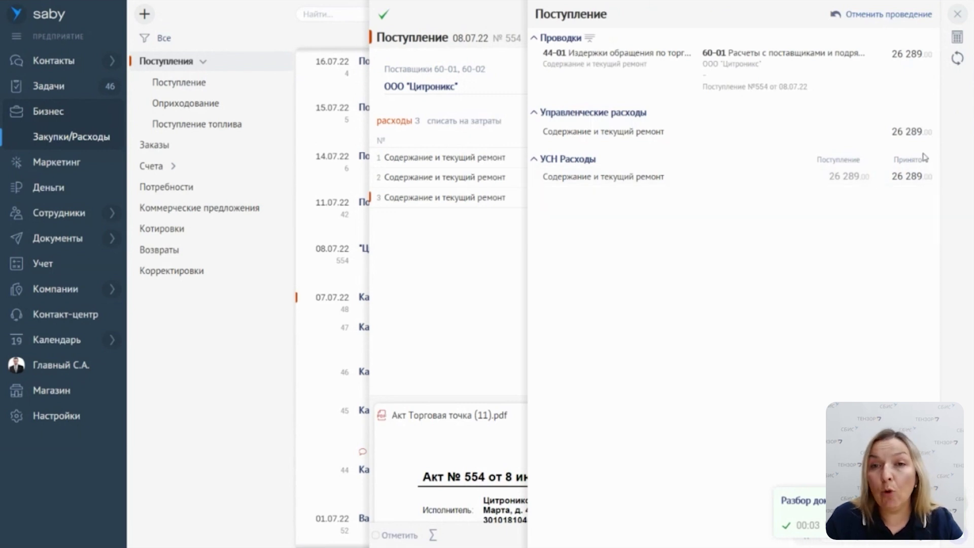
left_click(957, 15)
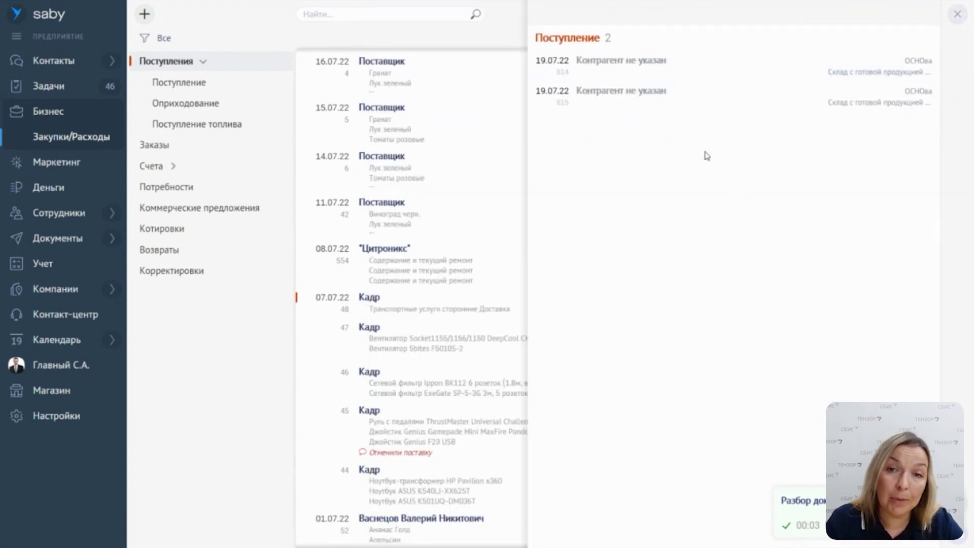
left_click(958, 16)
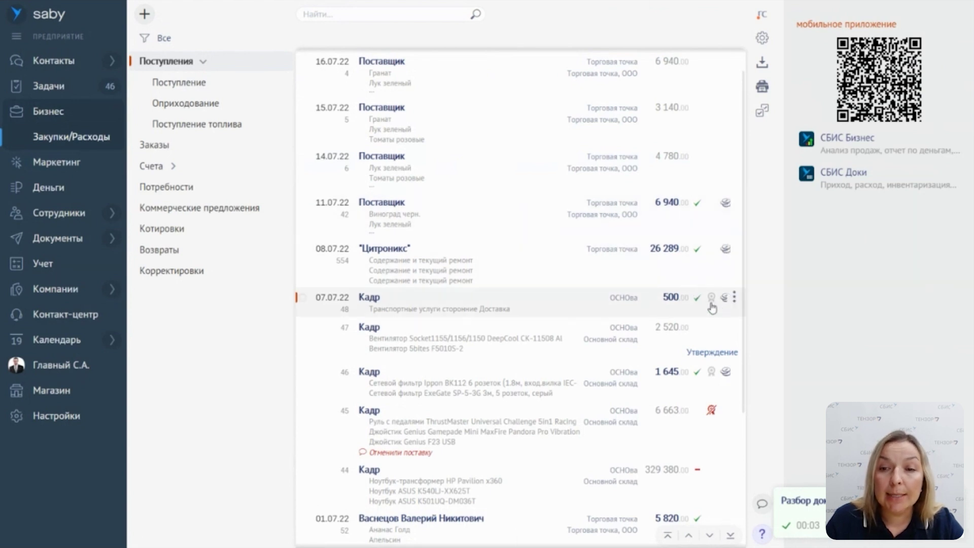
View the posting, signature and payment status details of Кадр receipt №48, then close them.
mouse_move(714, 303)
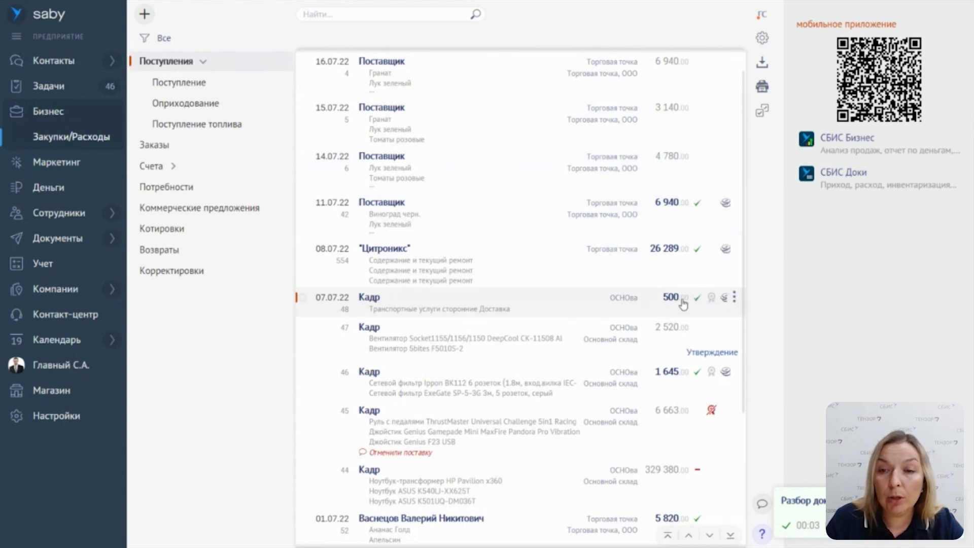
left_click(721, 302)
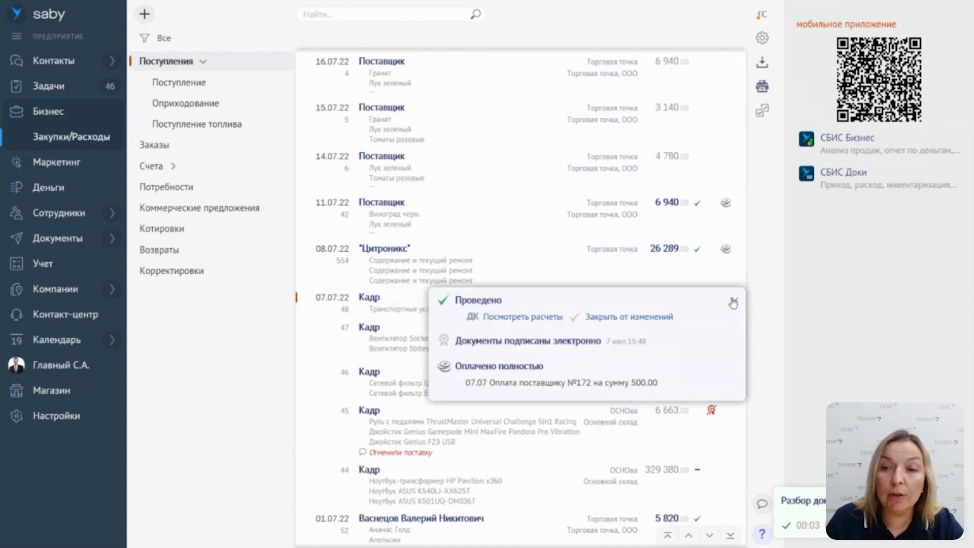
left_click(735, 302)
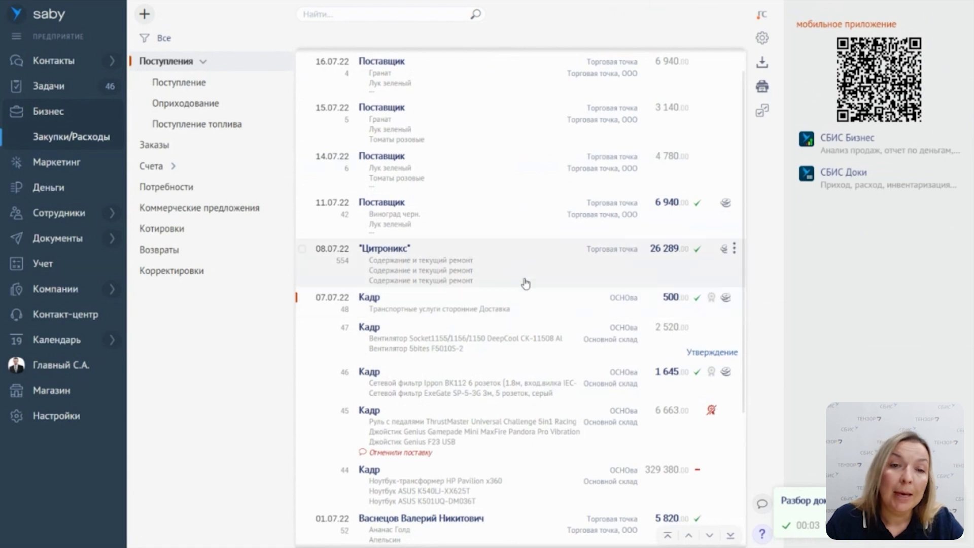
Open receipt №42 from Поставщик and view its attached scanned invoice among the receipt's documents.
left_click(486, 218)
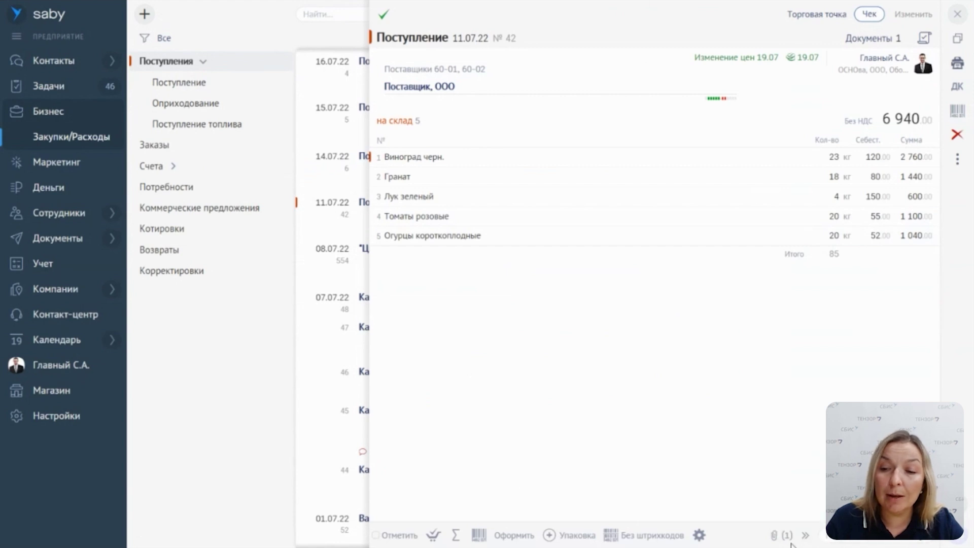
left_click(782, 535)
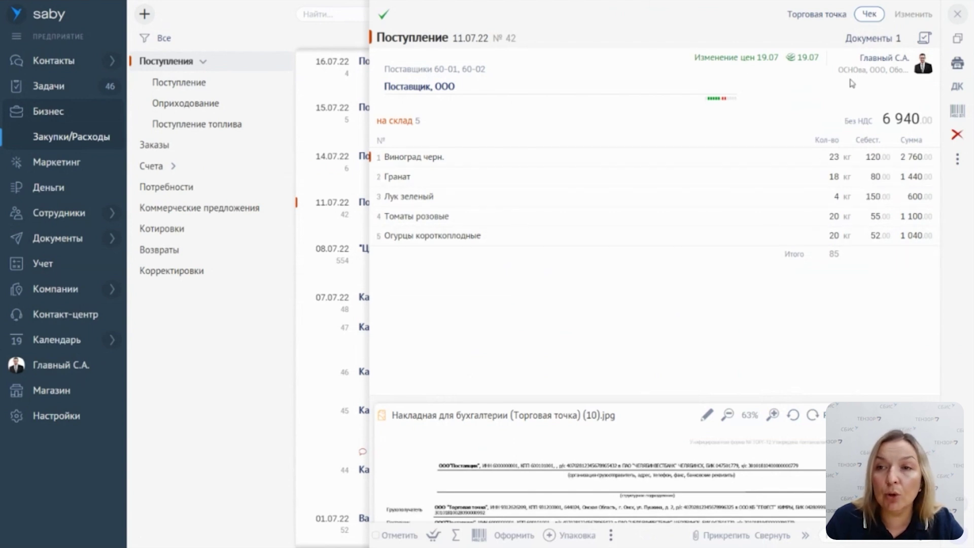
left_click(865, 39)
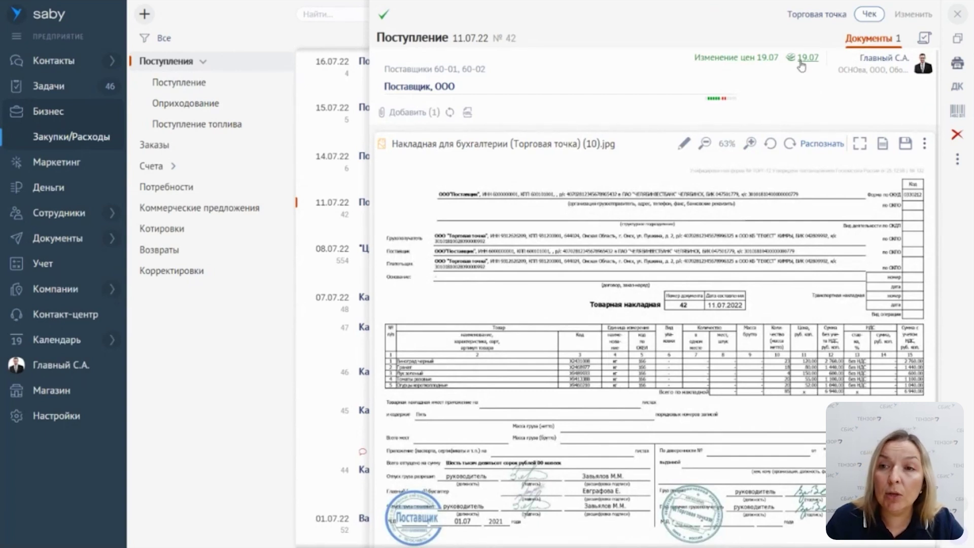
Close receipt №42, switch to the store's cash register shifts and start a new shift.
left_click(959, 15)
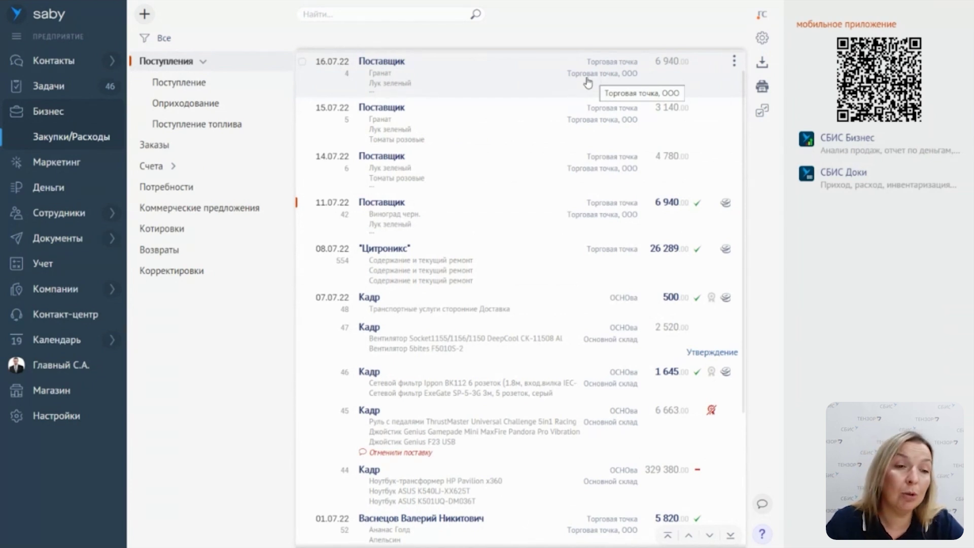
left_click(90, 390)
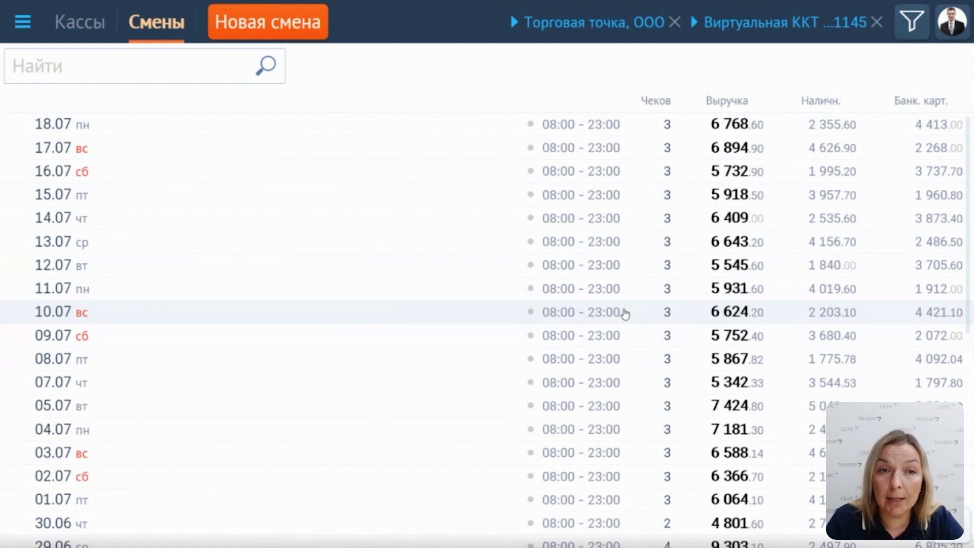
left_click(269, 34)
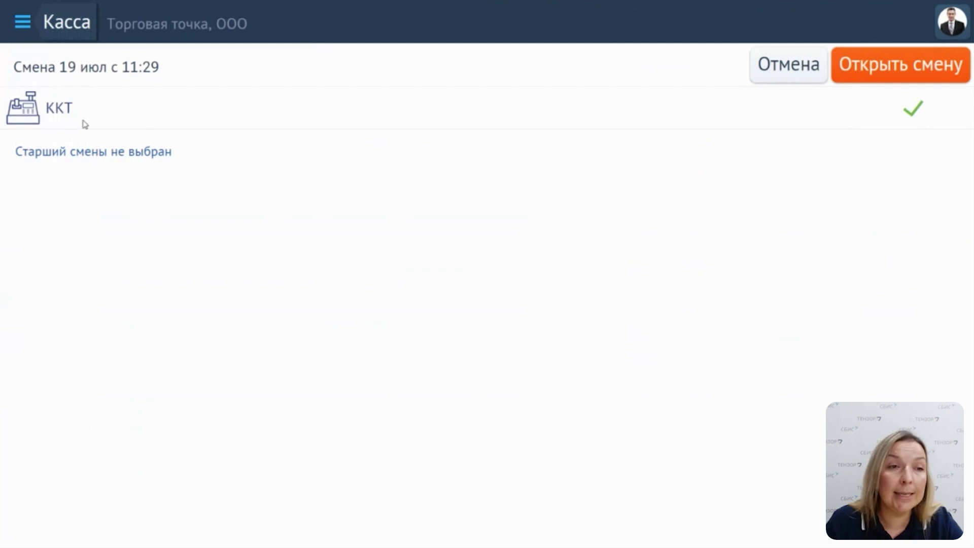
View the 24/7 support options, including remote computer access, then close them.
left_click(948, 22)
left_click(795, 146)
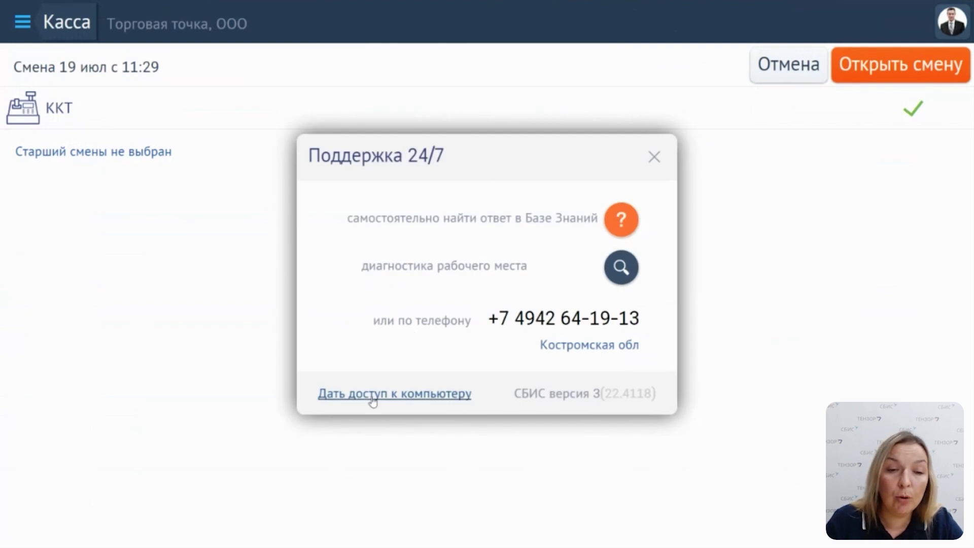
left_click(654, 157)
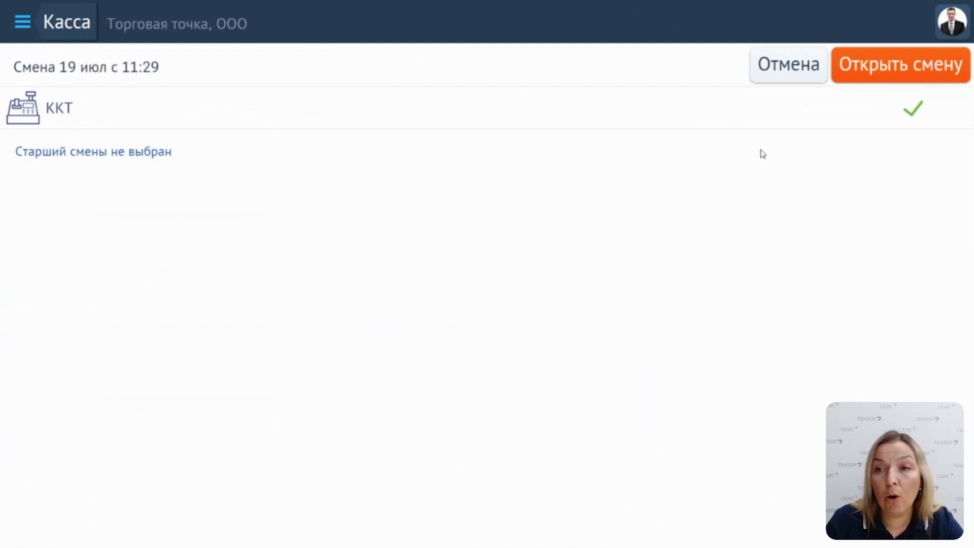
Enter 100 as the change fund and open the cash register shift.
left_click(866, 71)
type("100")
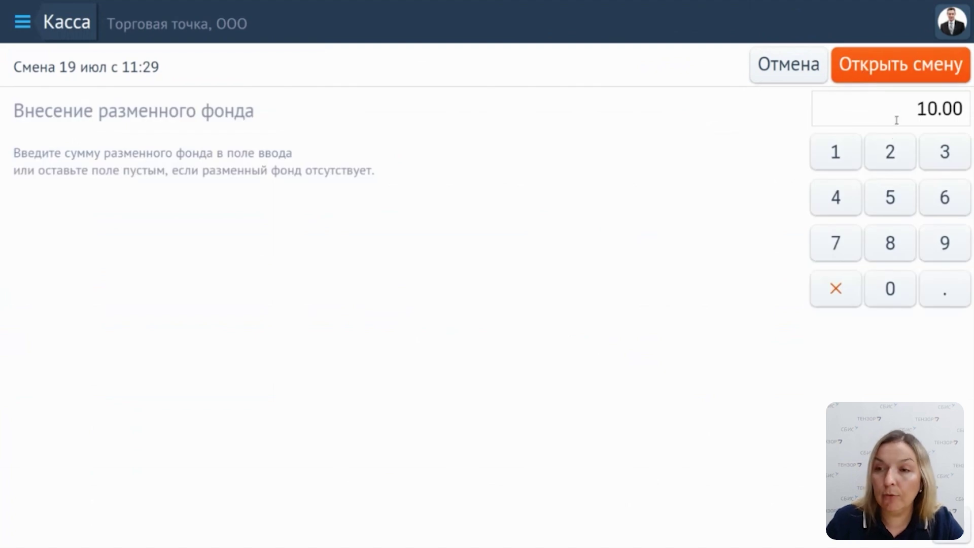
left_click(881, 66)
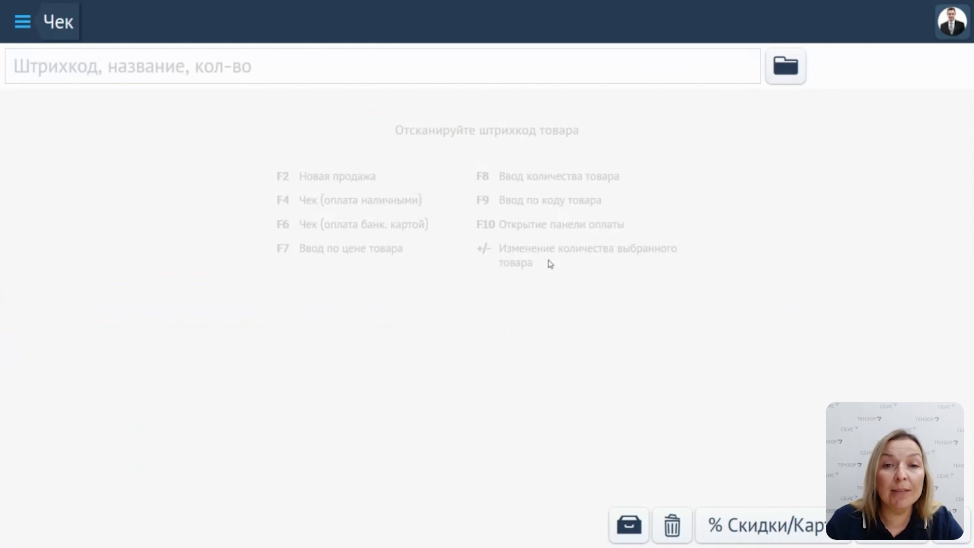
View the ways to add goods to a sale, browse Канцтовары and Магазин in the catalog, then close it.
left_click_drag(582, 131, 397, 127)
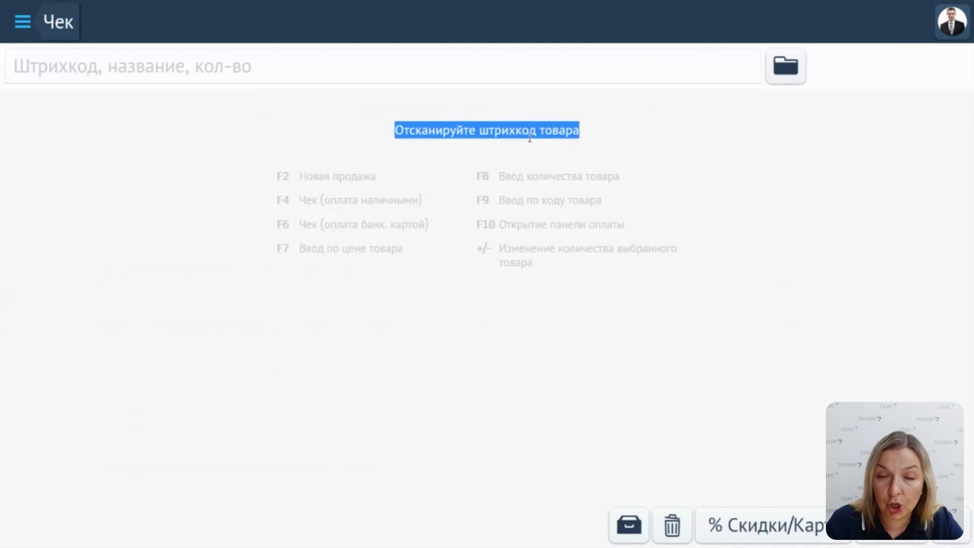
left_click(512, 70)
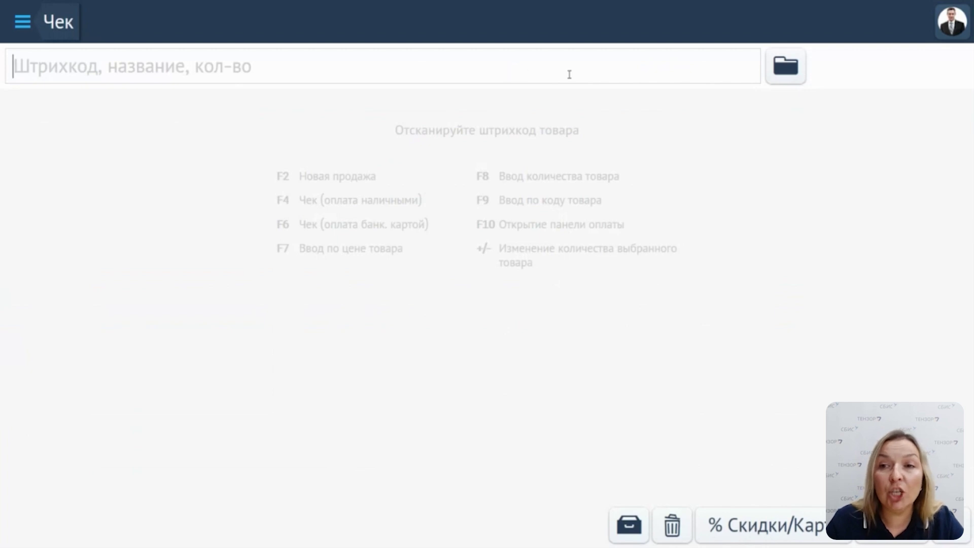
left_click(782, 70)
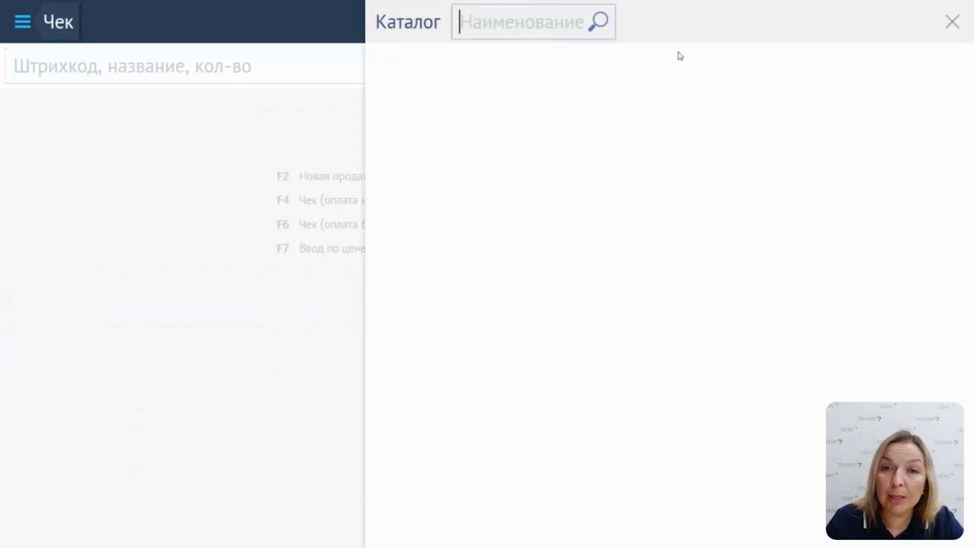
left_click(408, 80)
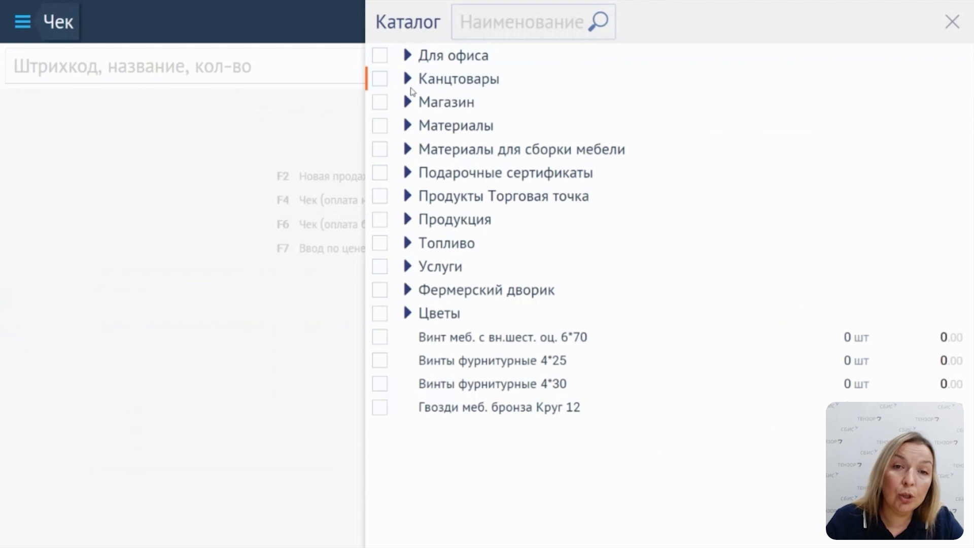
left_click(409, 363)
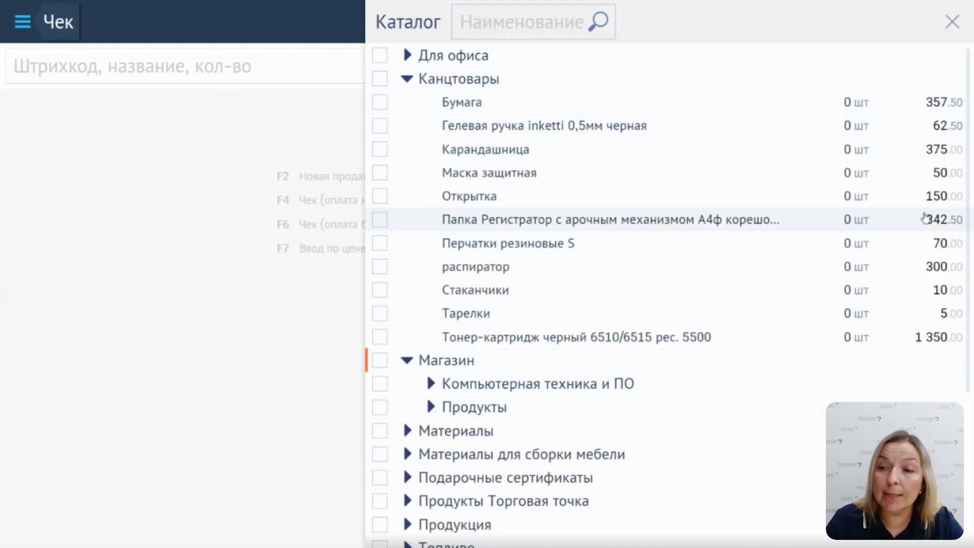
left_click(938, 36)
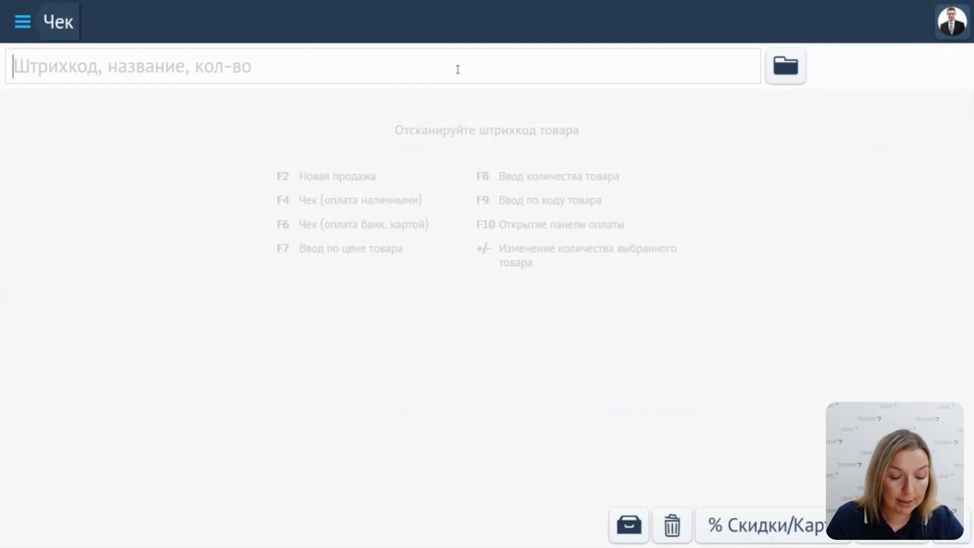
Find "вин" and add 2 kg of Виноград черн. to the sale.
type("вин")
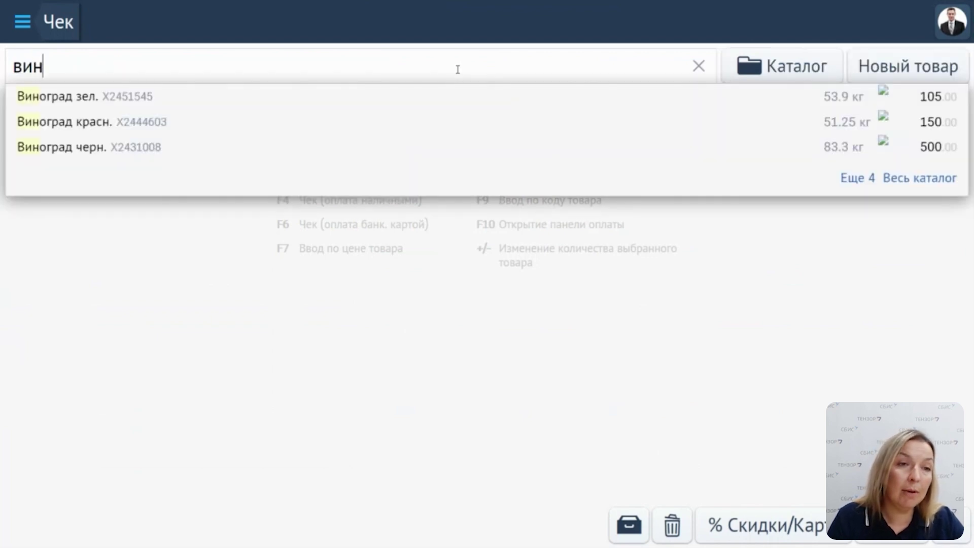
key("Down")
key("Down")
key("Down")
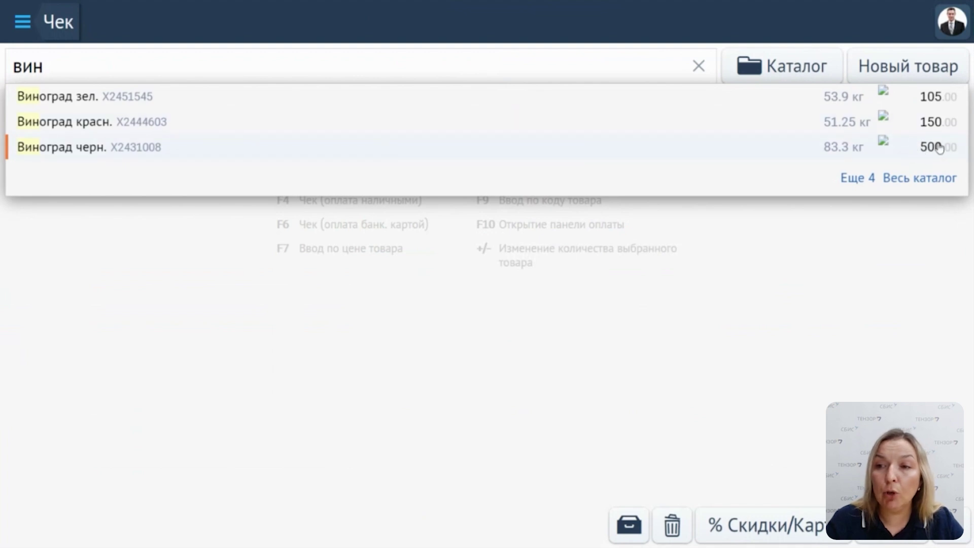
left_click(785, 156)
type("2")
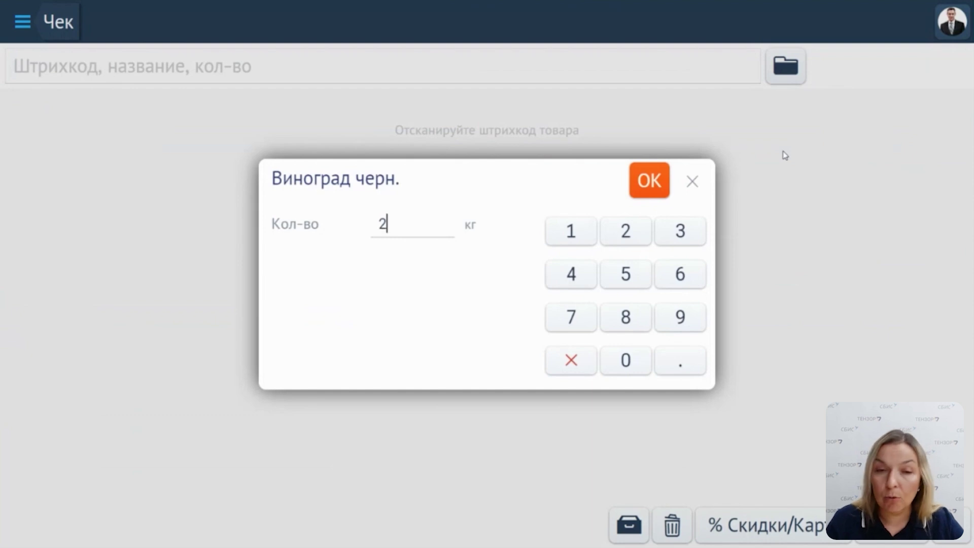
key("Return")
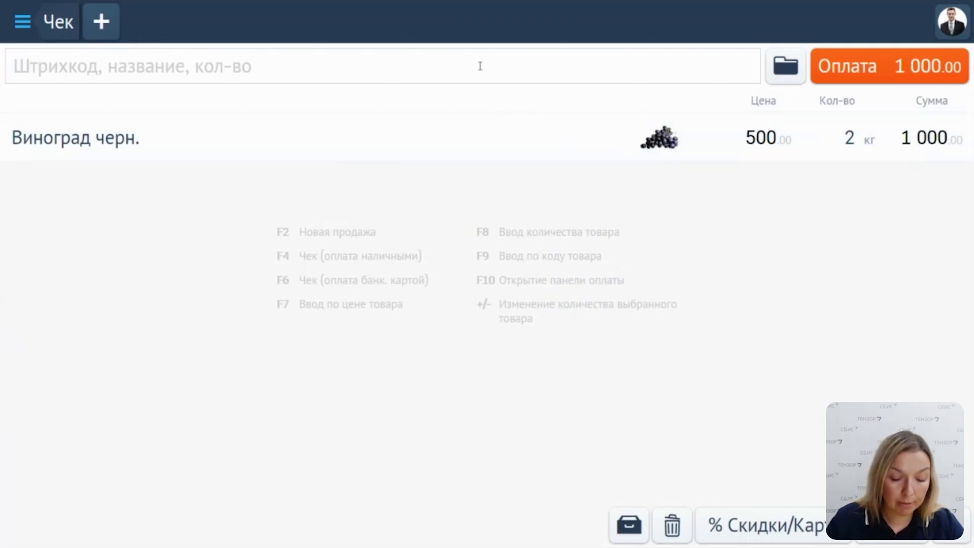
Find "яблок" and add 5 kg of Яблоки Айдаред to the sale.
type("яблок")
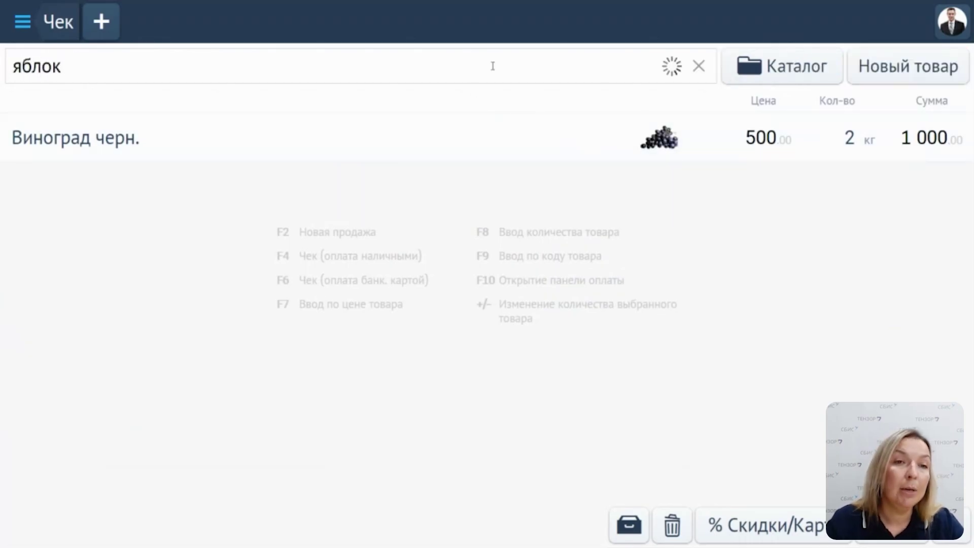
left_click(332, 110)
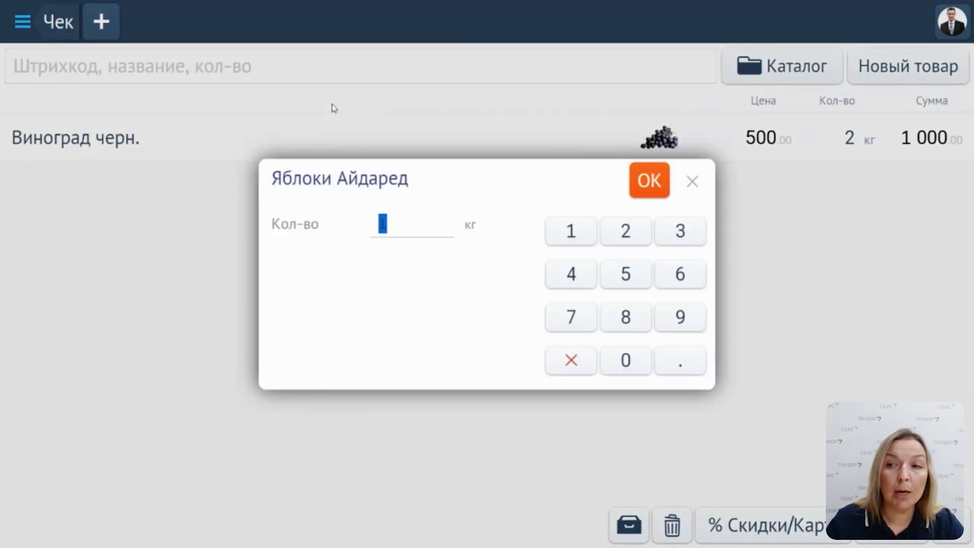
type("5")
key("Return")
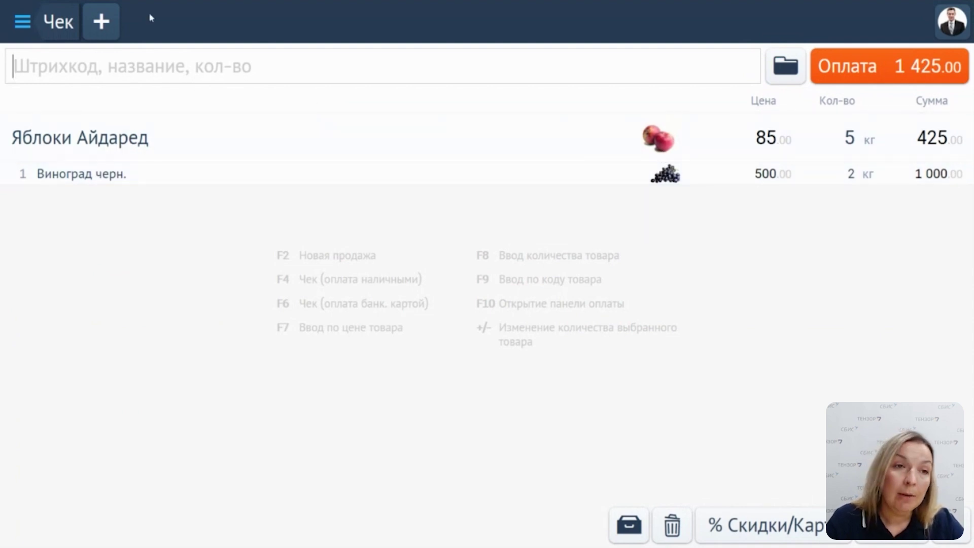
Start a second parallel sale, keeping the first one on hold, and add 1 kg of Гранат to it.
left_click(101, 21)
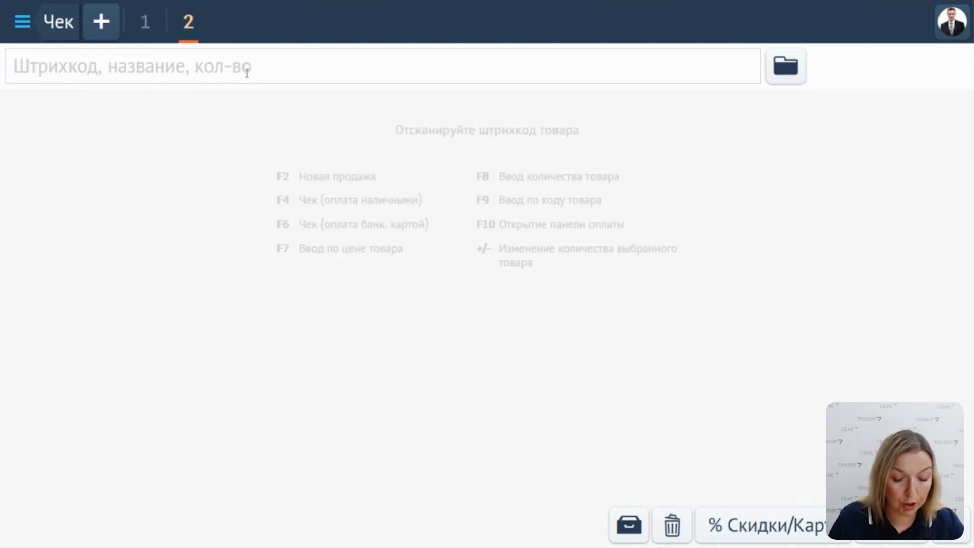
type("гран")
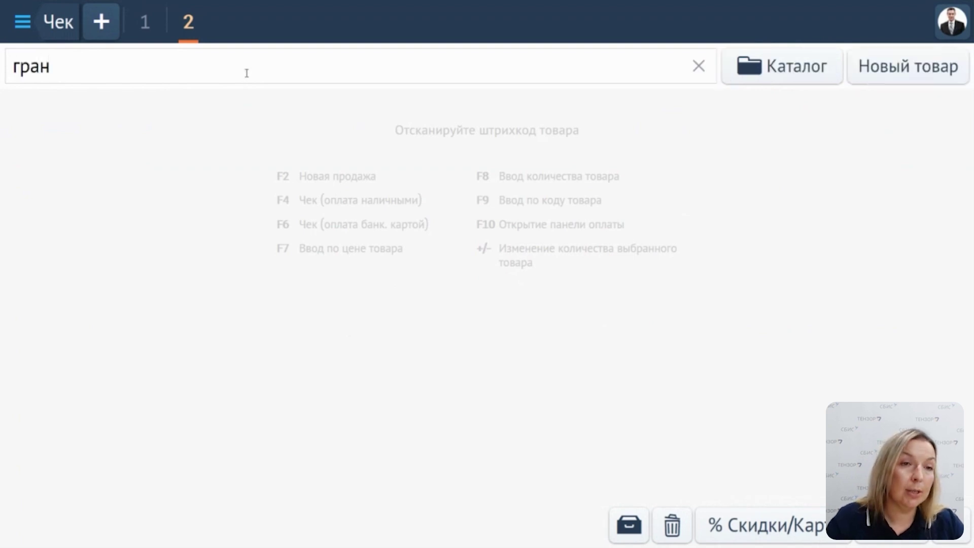
key("Down")
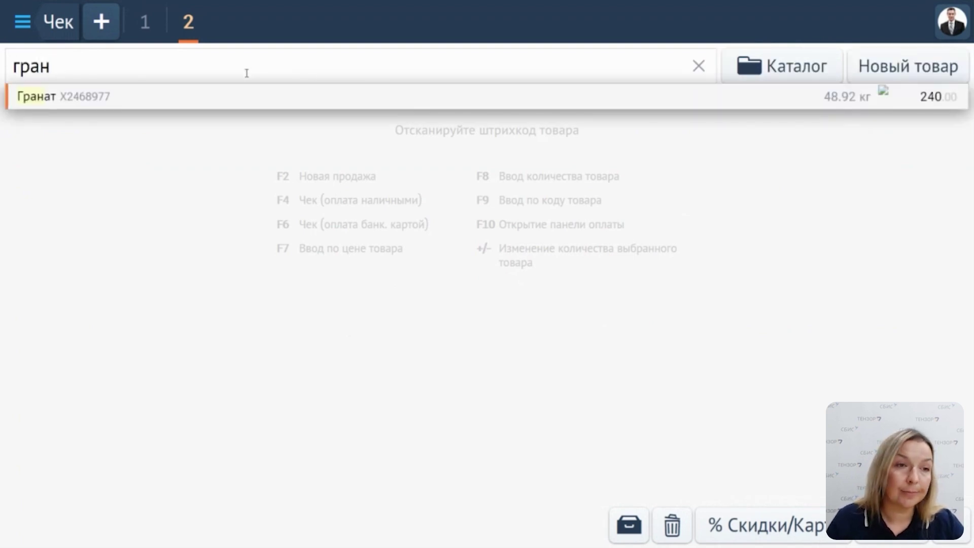
key("Return")
type("1")
key("Return")
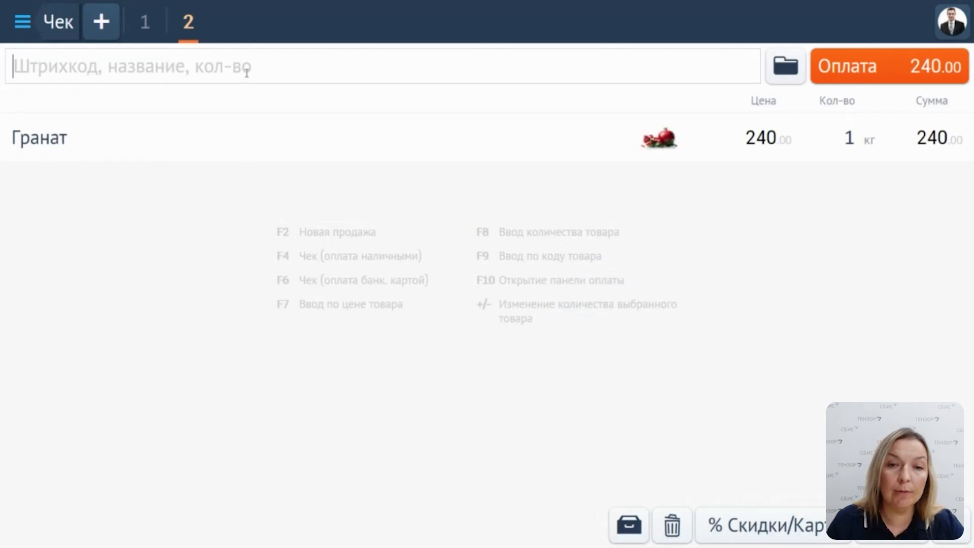
Add 1.5 kg of Виноград зел. to the second sale.
type("вин")
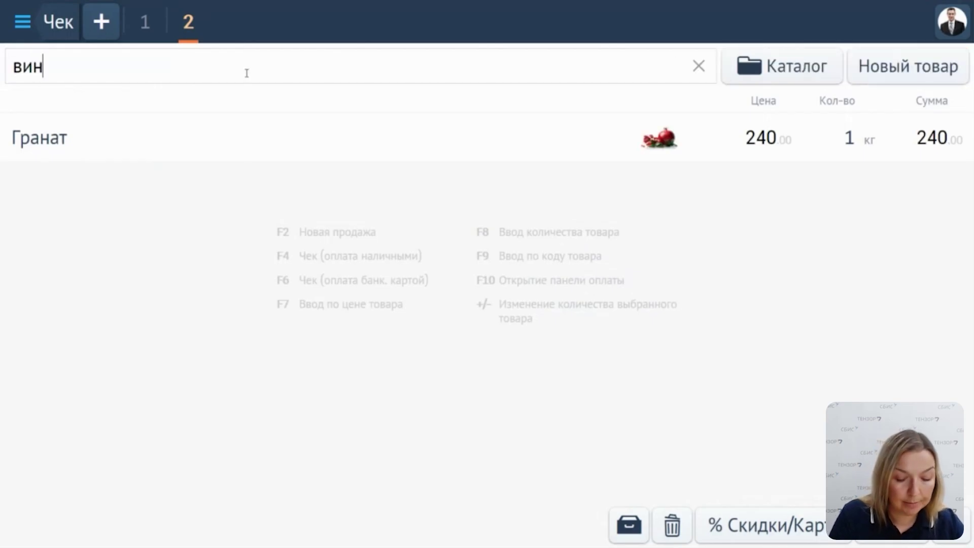
type("о")
left_click(203, 97)
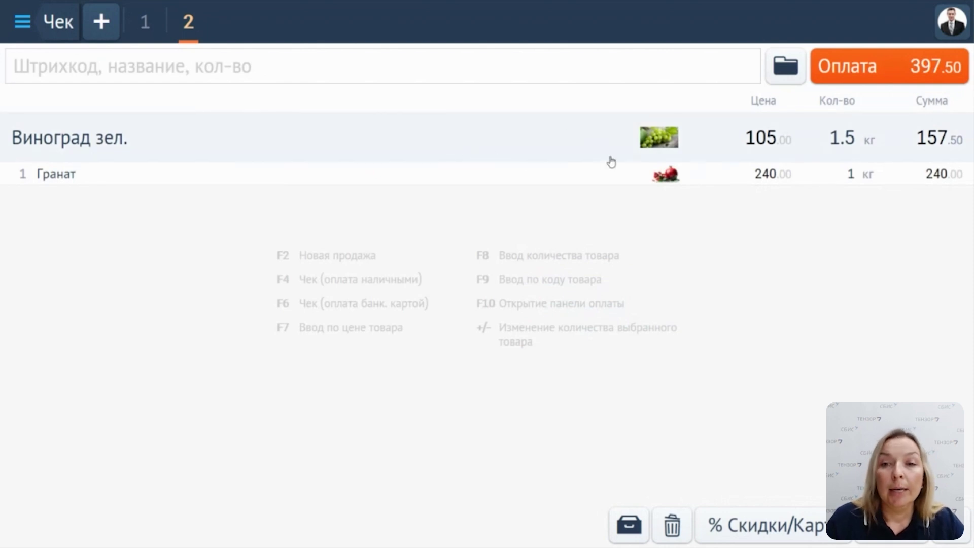
Go to payment for the second sale and apply a discount of 59.62 to it.
left_click(833, 75)
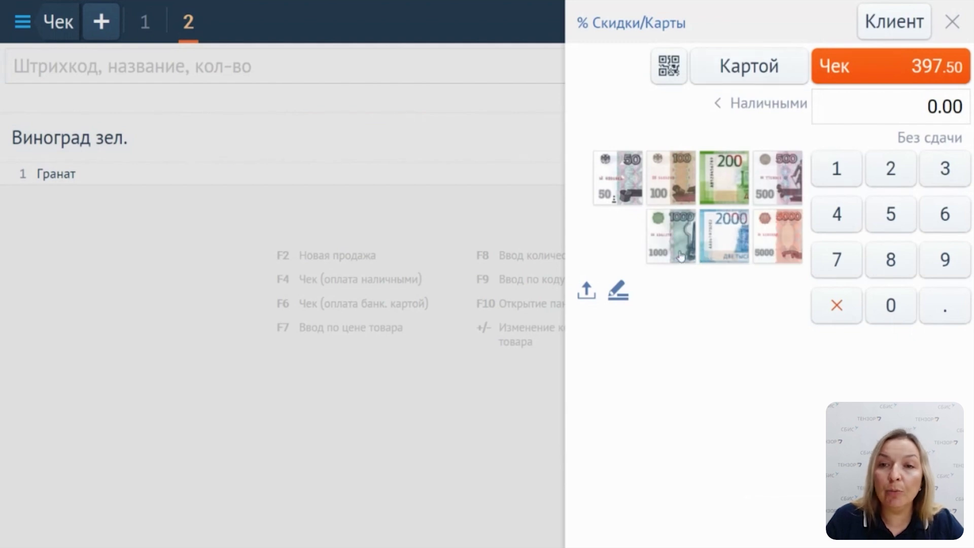
left_click(607, 24)
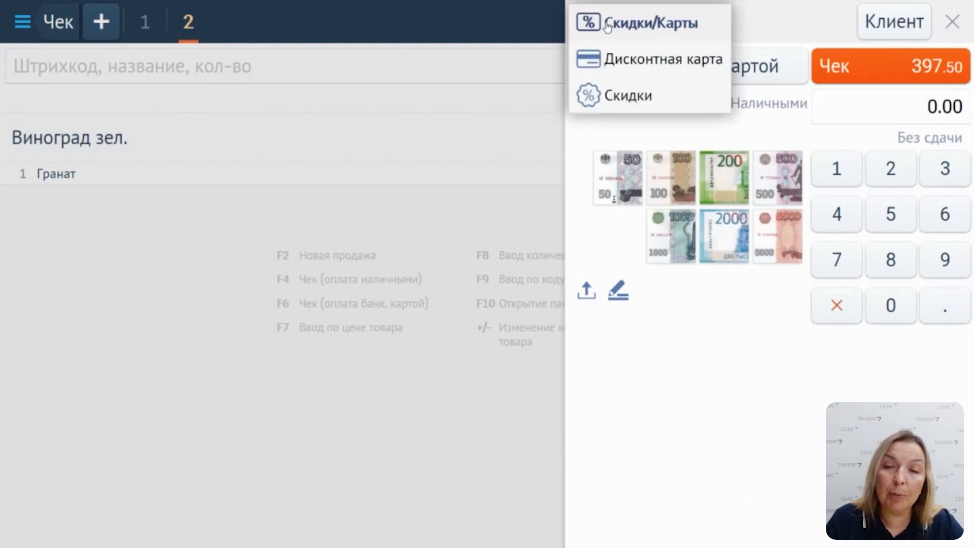
left_click(628, 107)
left_click(800, 155)
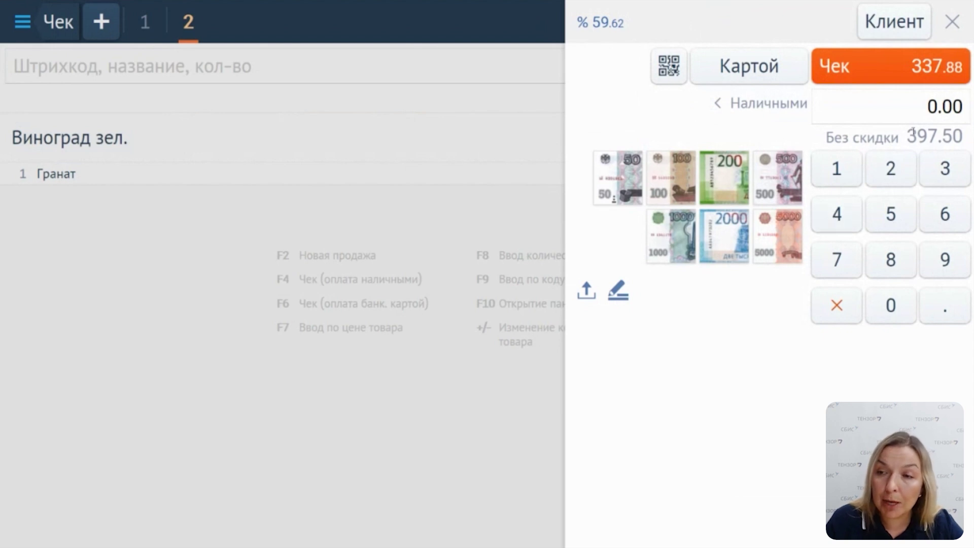
Split the payment into 100 in cash and 237.88 by bank card, and issue the sales receipt.
type("100")
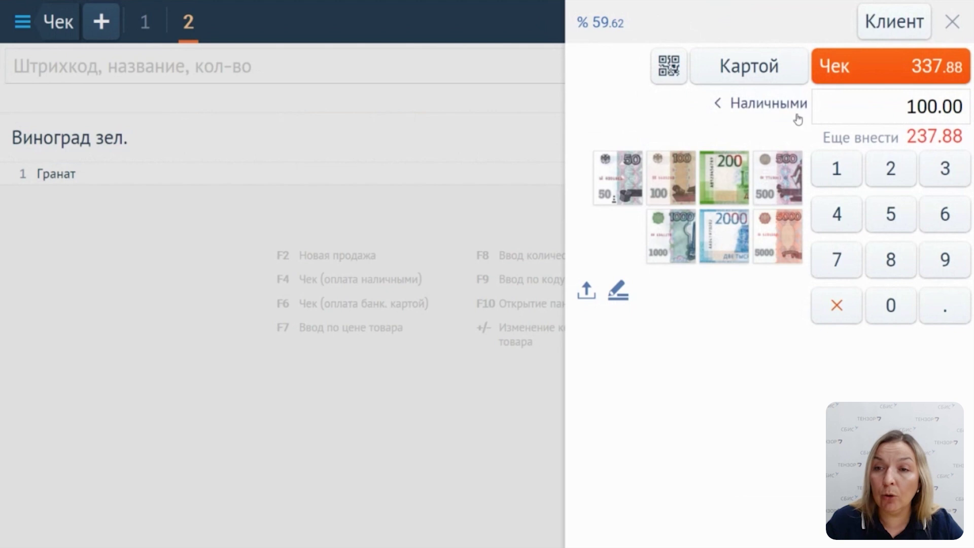
left_click(788, 104)
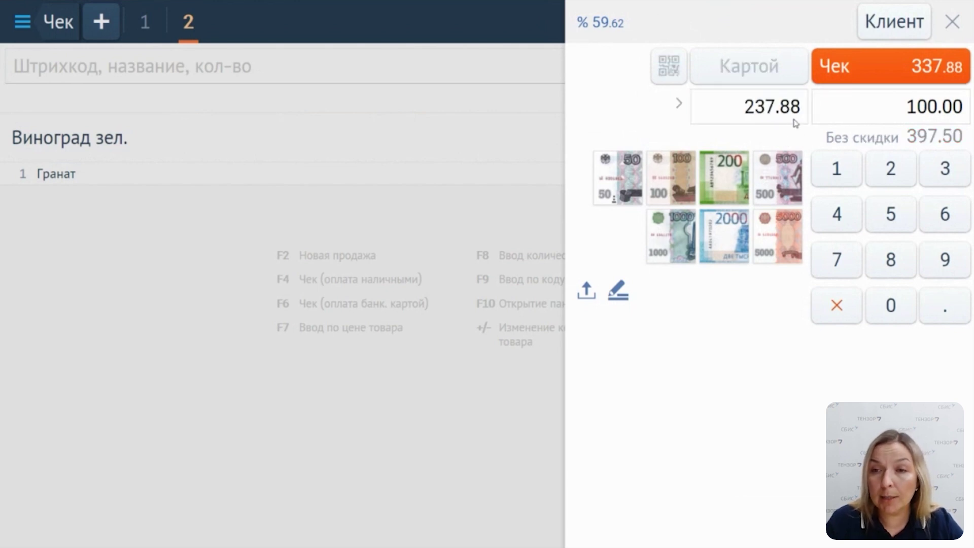
left_click(823, 77)
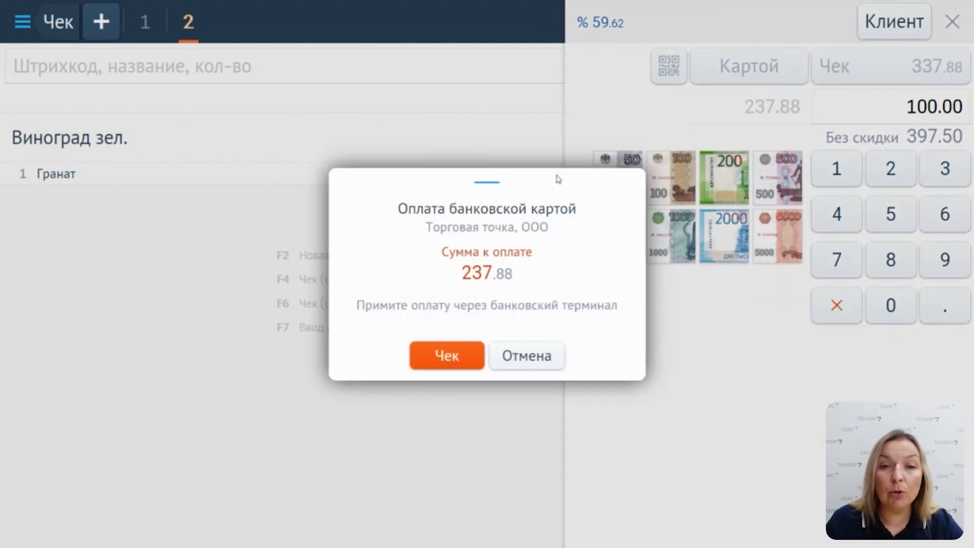
left_click(435, 354)
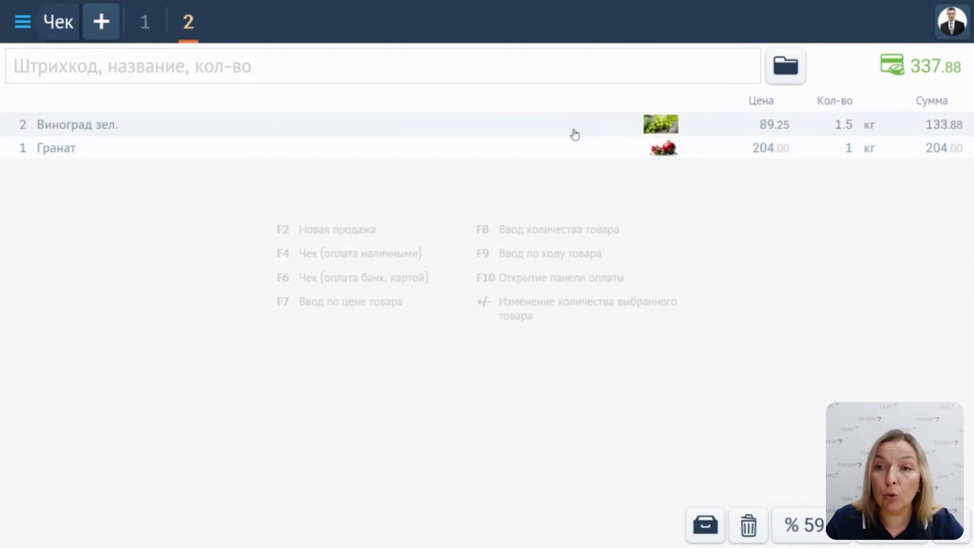
Return to the first sale on hold, add 1.5 kg of Виноград зел. to it, and issue its receipt with cash payment.
left_click(146, 24)
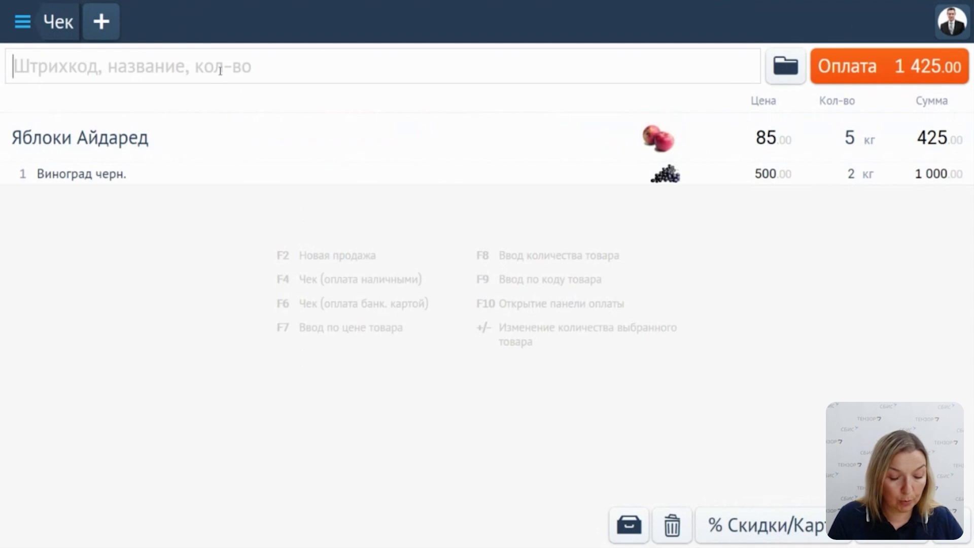
type("виног")
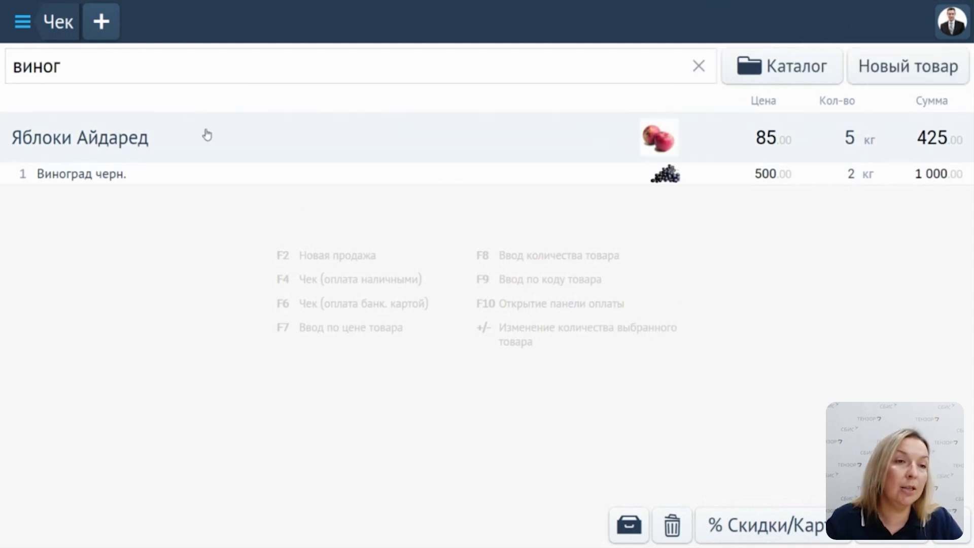
left_click(198, 104)
type("1.5")
key("Return")
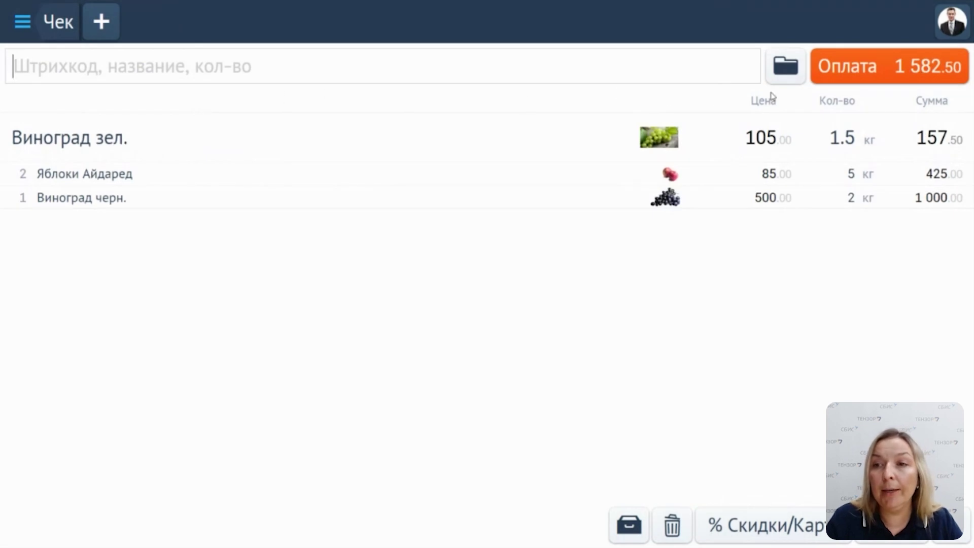
left_click(841, 77)
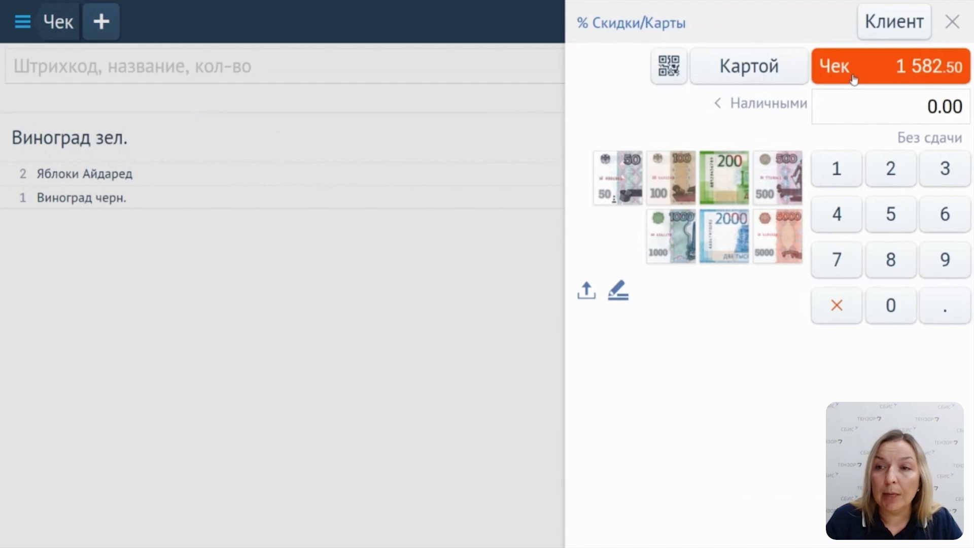
left_click(855, 80)
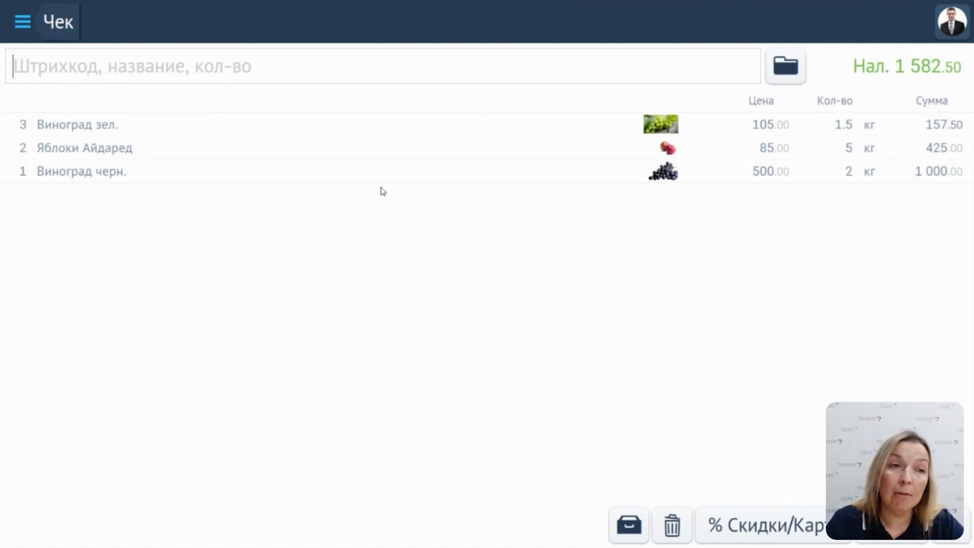
Close the cash register shift, entering 1 782.50 as the counted cash.
left_click(18, 24)
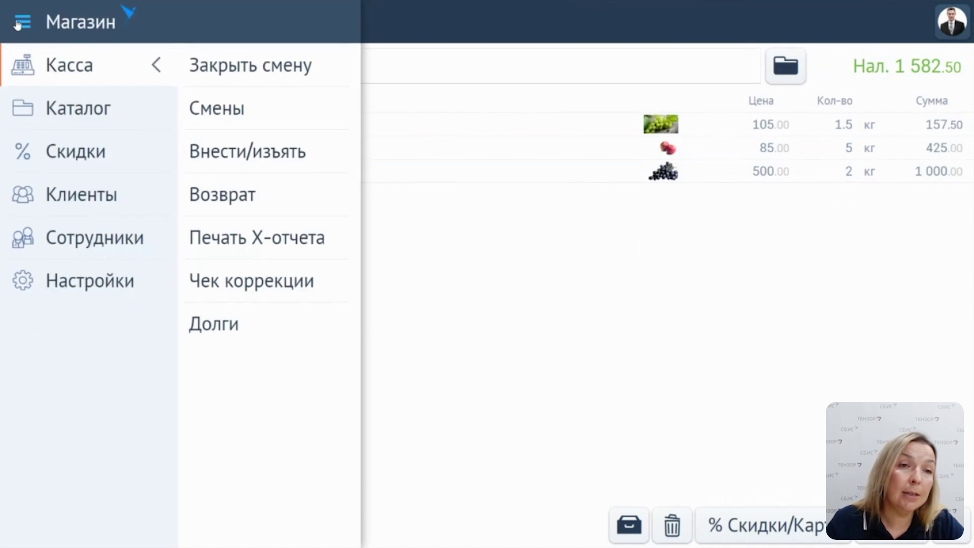
left_click(247, 80)
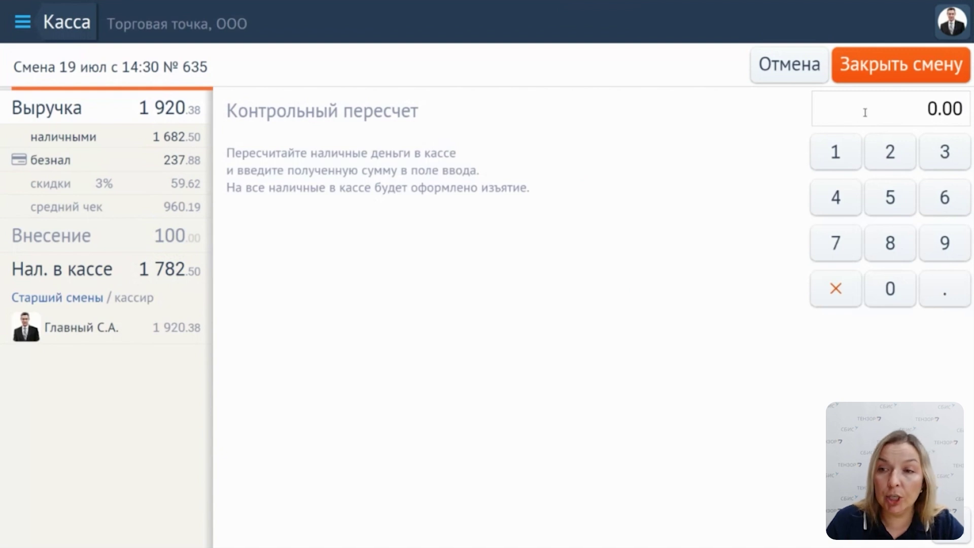
type("1 782.50")
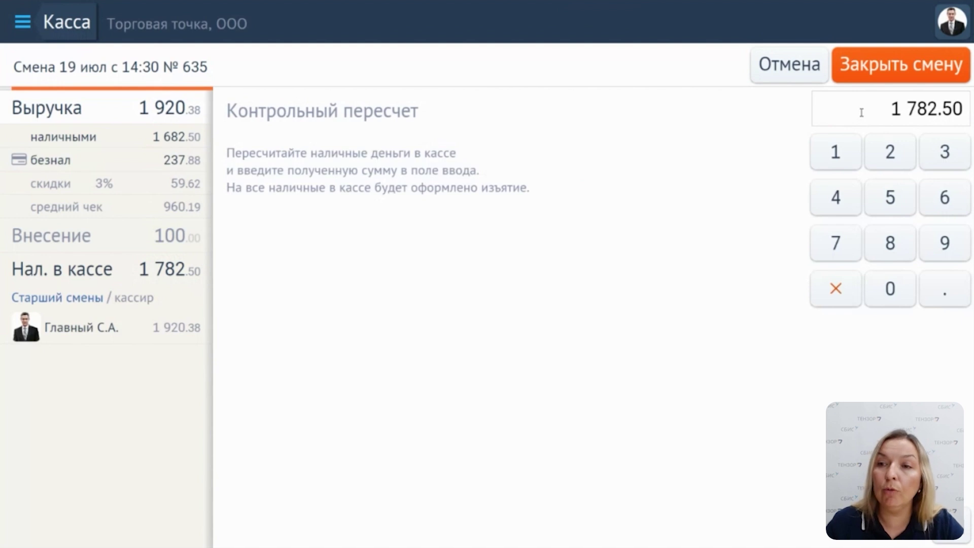
left_click(860, 66)
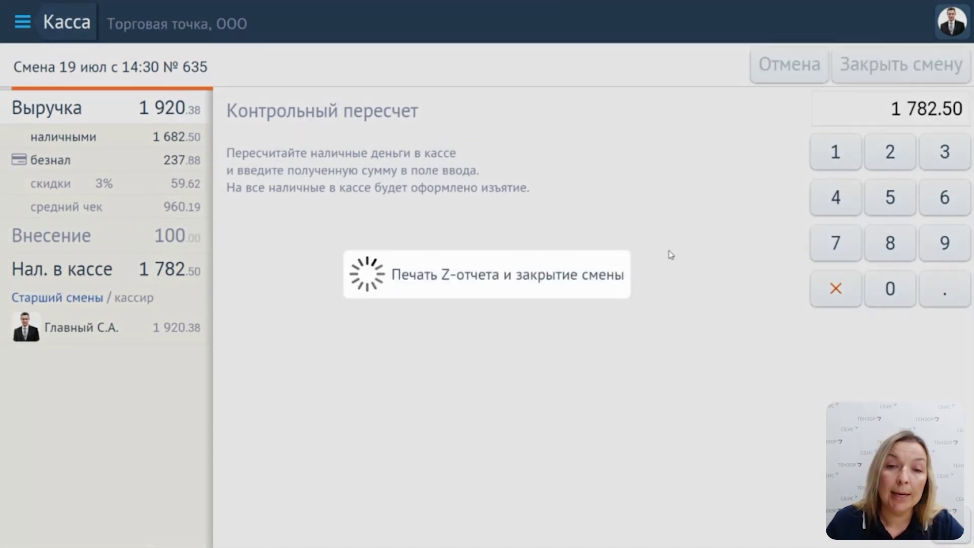
left_click(487, 322)
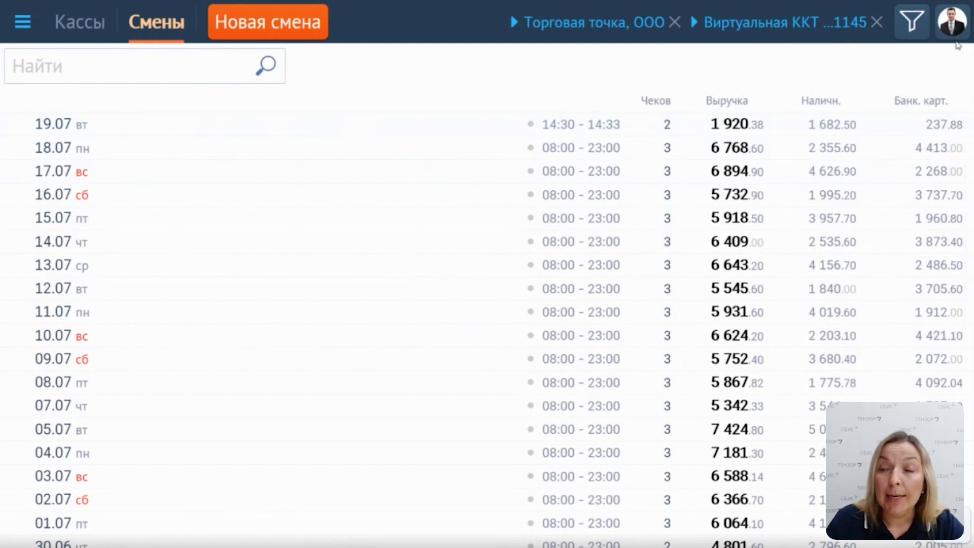
Switch from the cash register to the main СБИС account and open the Розница/Кассы section.
left_click(945, 29)
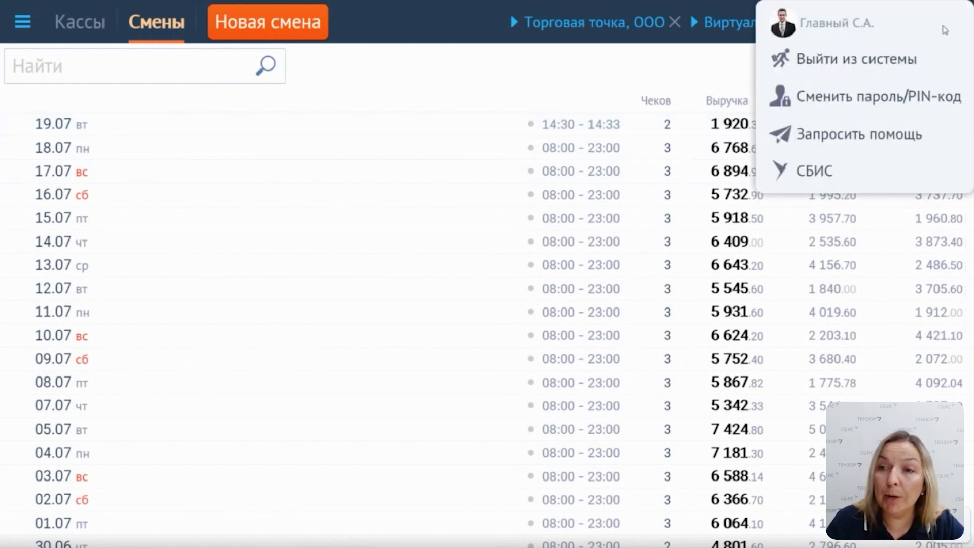
left_click(828, 185)
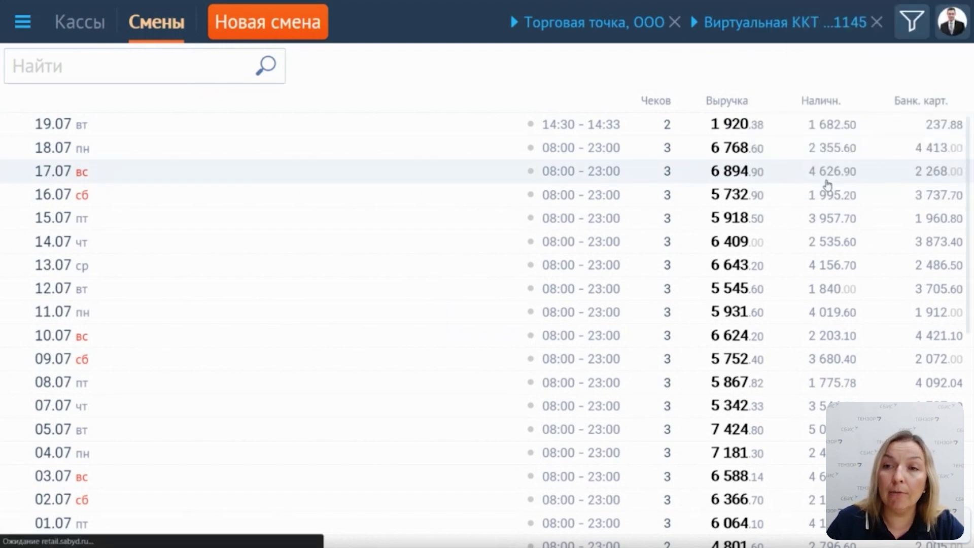
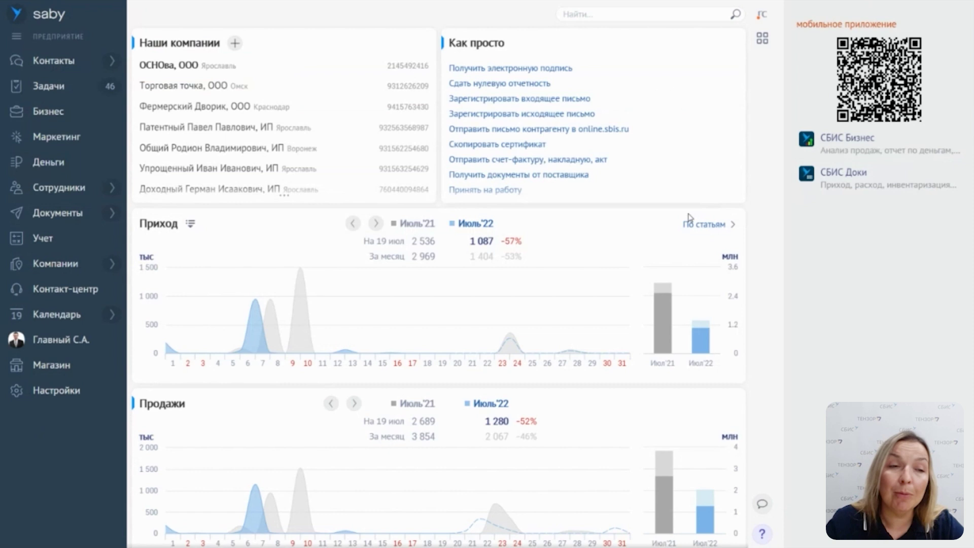
mouse_move(61, 120)
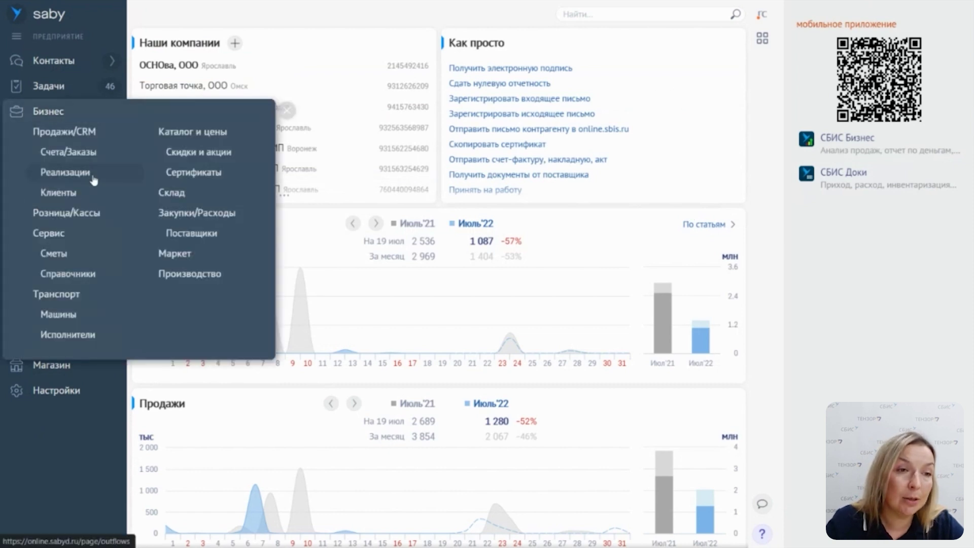
left_click(94, 213)
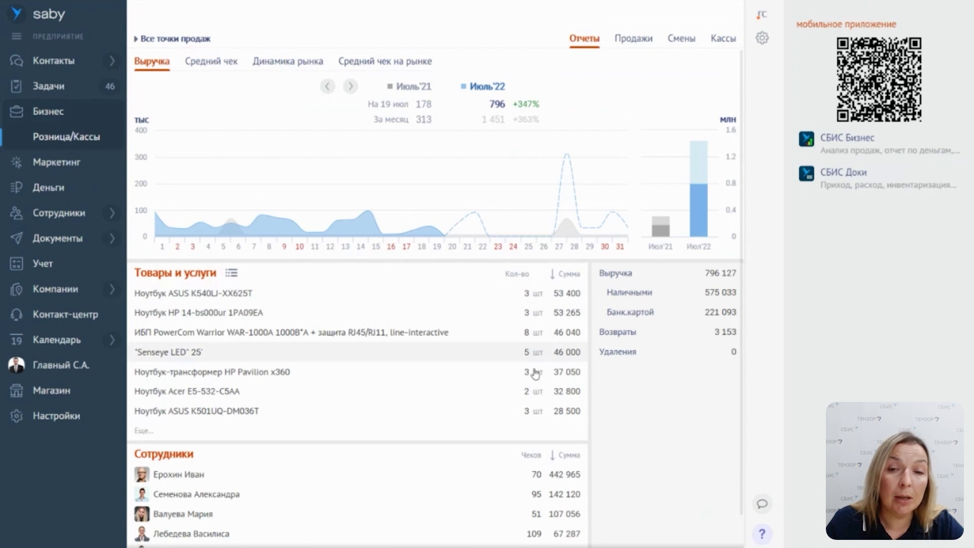
Examine the retail revenue report, sorting goods by quantity and then by amount, and look through the employee sales.
left_click(512, 277)
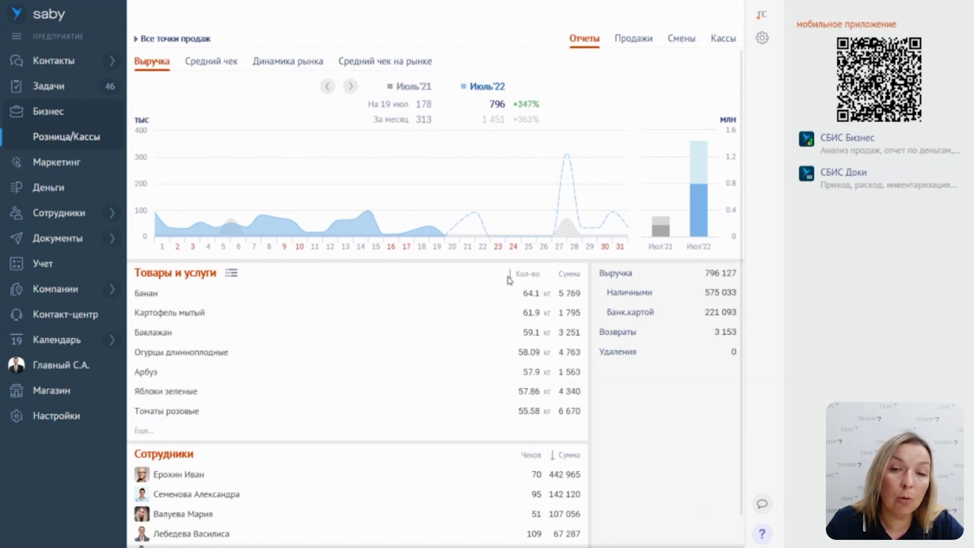
left_click(569, 276)
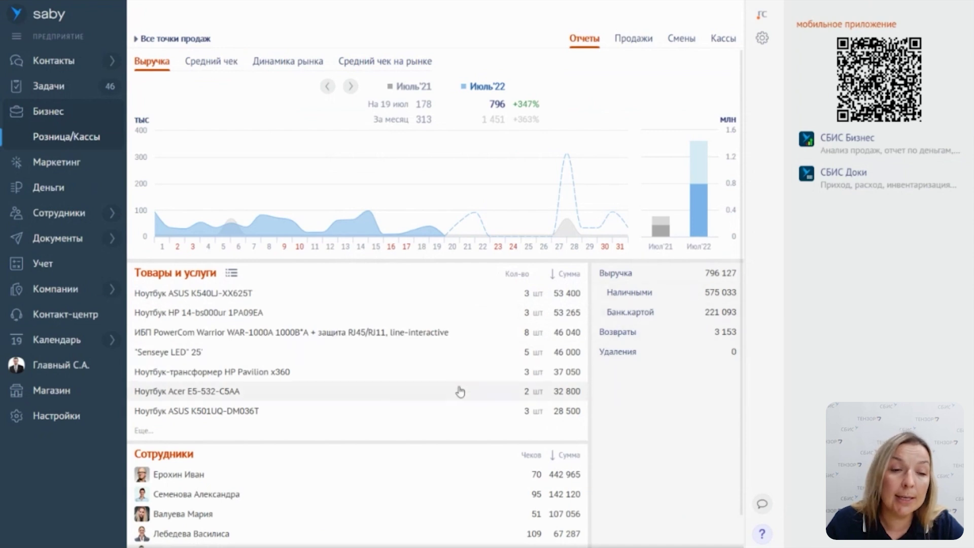
scroll(405, 454, "down", 1)
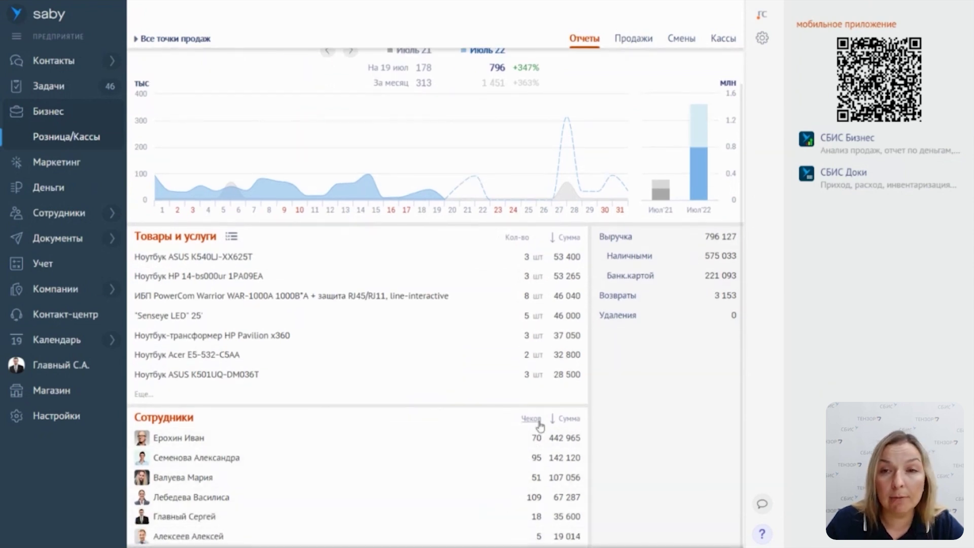
scroll(608, 412, "up", 1)
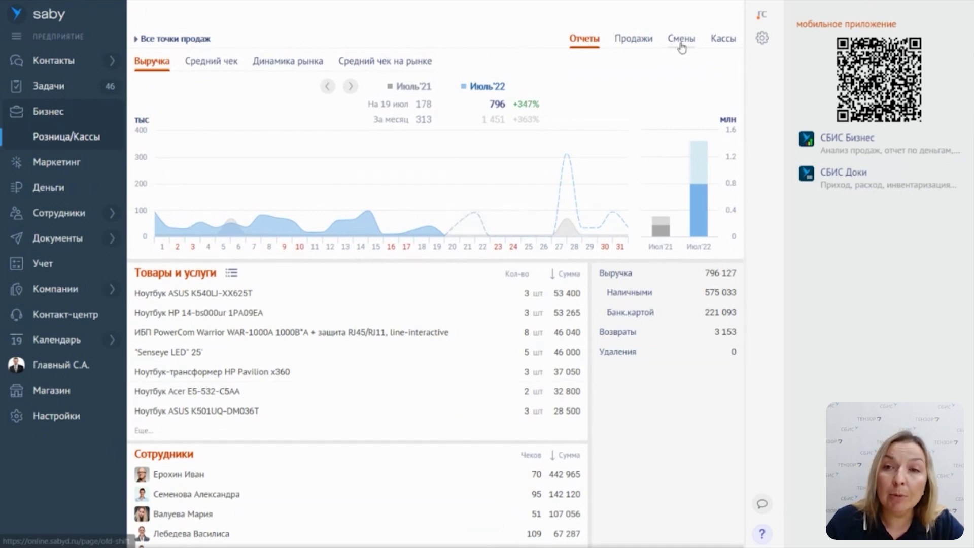
Open the 19.07.22 shift from the shift list and view the documents generated from it.
left_click(674, 65)
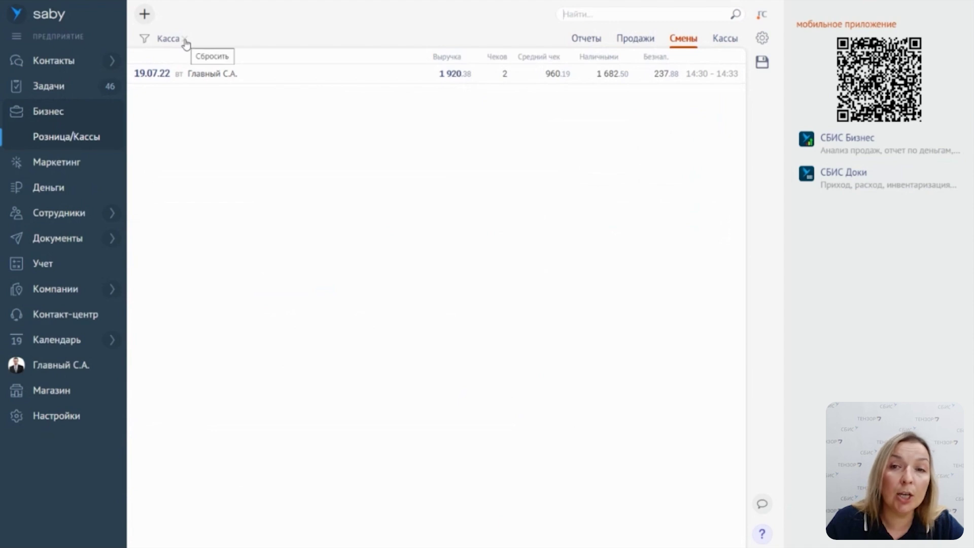
left_click(283, 77)
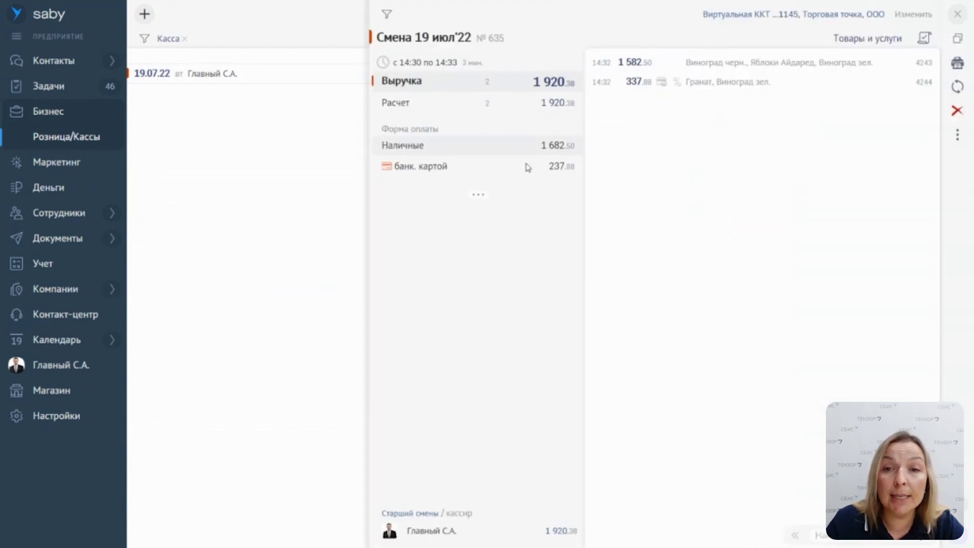
left_click(927, 41)
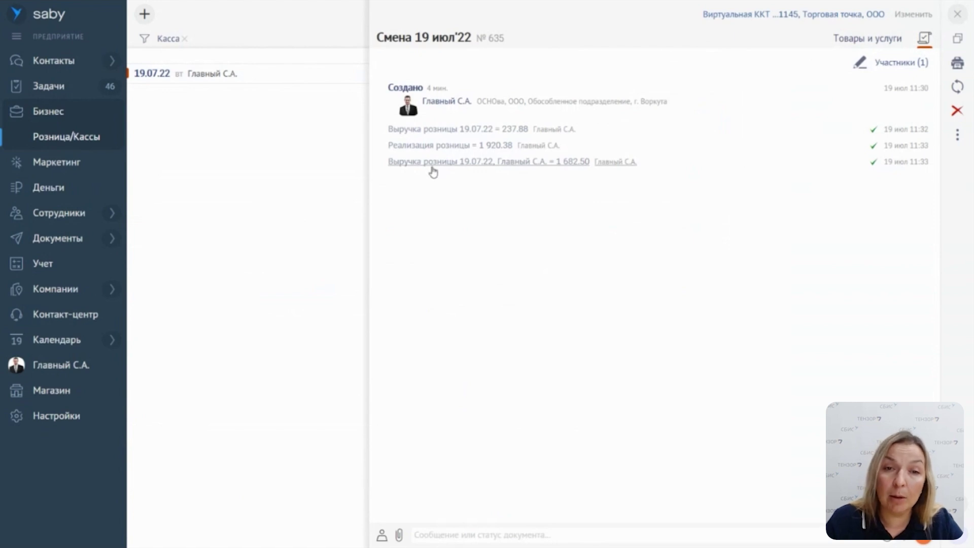
Examine the accounting entries and УСН income of the shift's cash Выручка розницы document, and return to the shift.
left_click(575, 162)
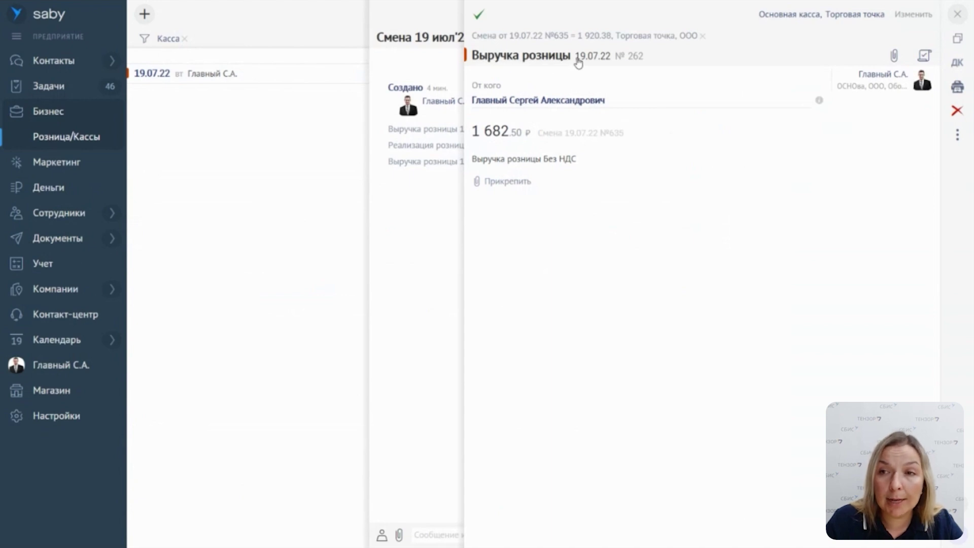
left_click(958, 63)
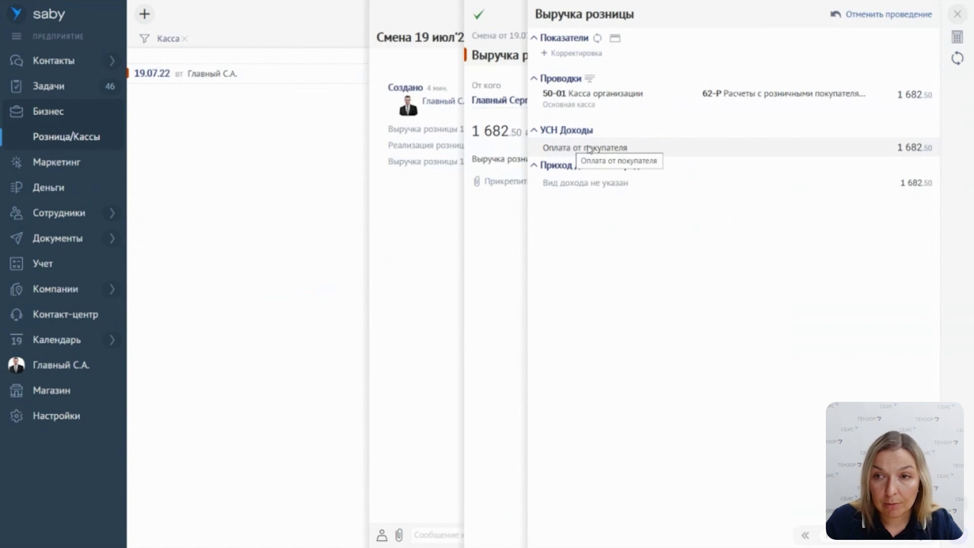
left_click(958, 15)
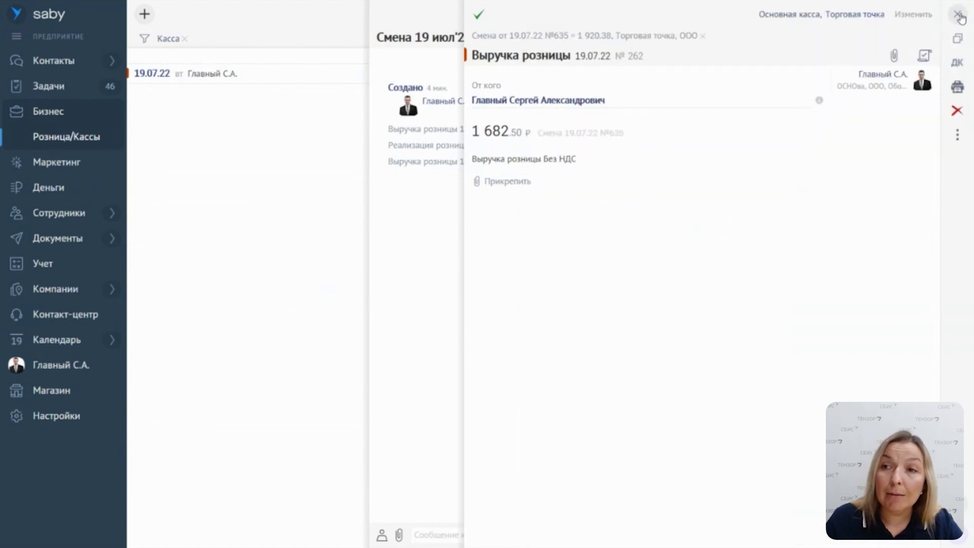
left_click(959, 16)
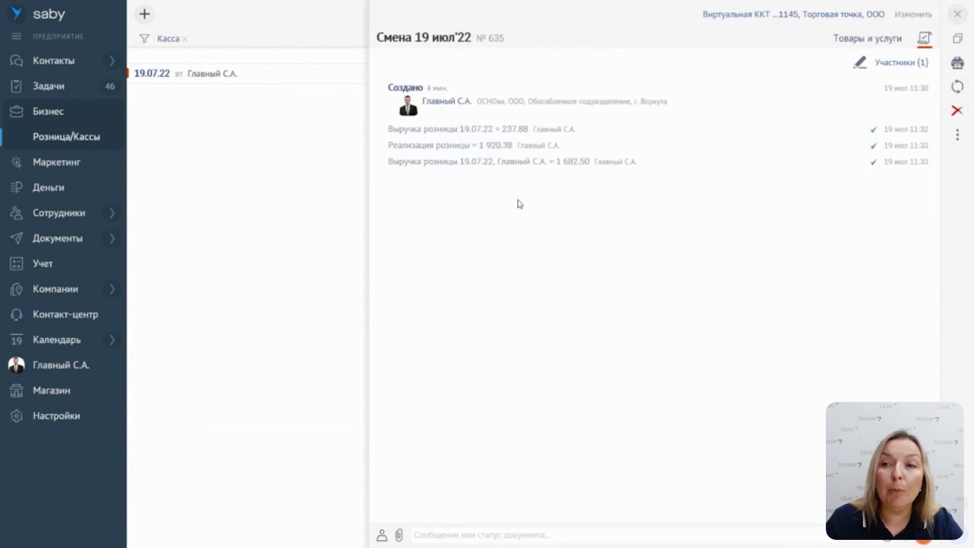
Examine the accounting entries of the shift's bank card Выручка розницы document, and return to the shift.
left_click(435, 133)
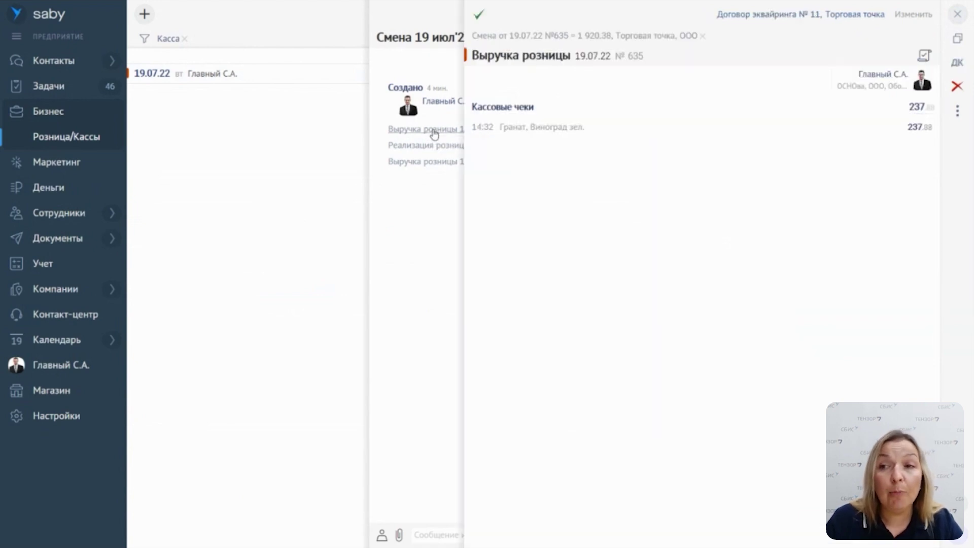
left_click(955, 70)
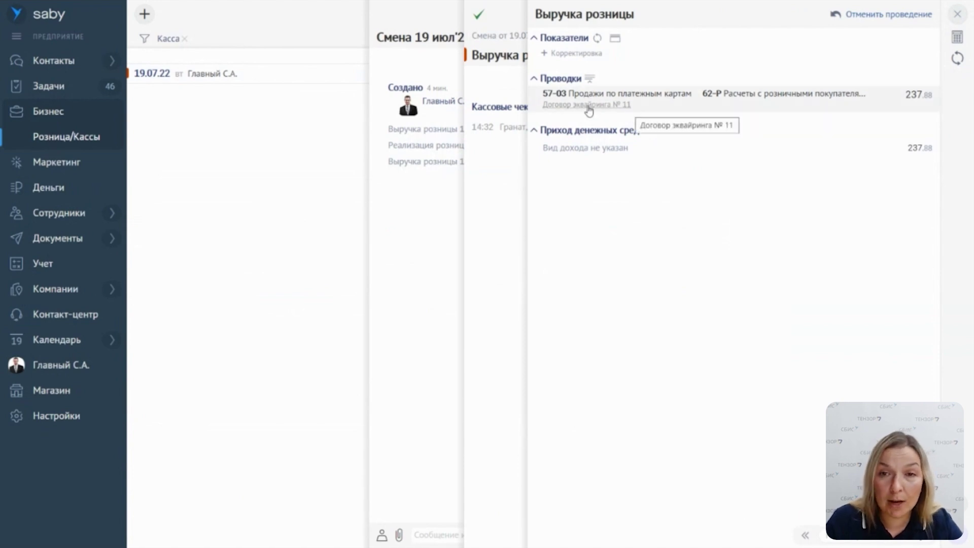
left_click(957, 15)
left_click(957, 14)
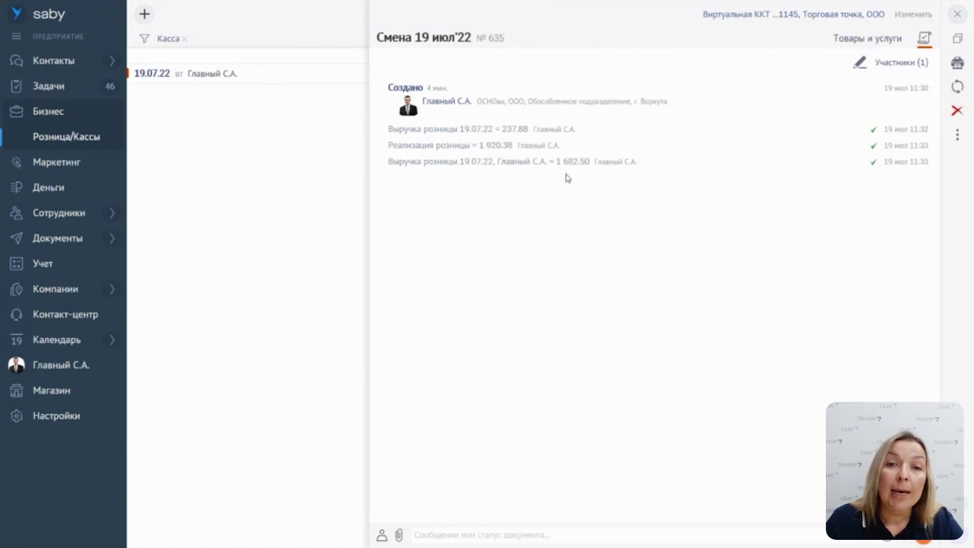
Examine the goods, accounting entries and УСН expenses of the shift's Реализация розницы document, and return to the shift.
left_click(454, 148)
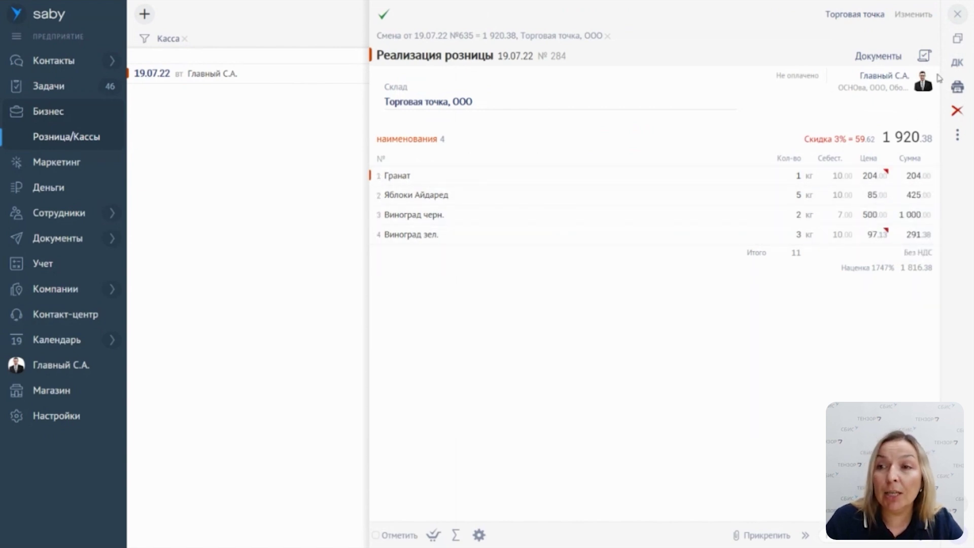
left_click(956, 64)
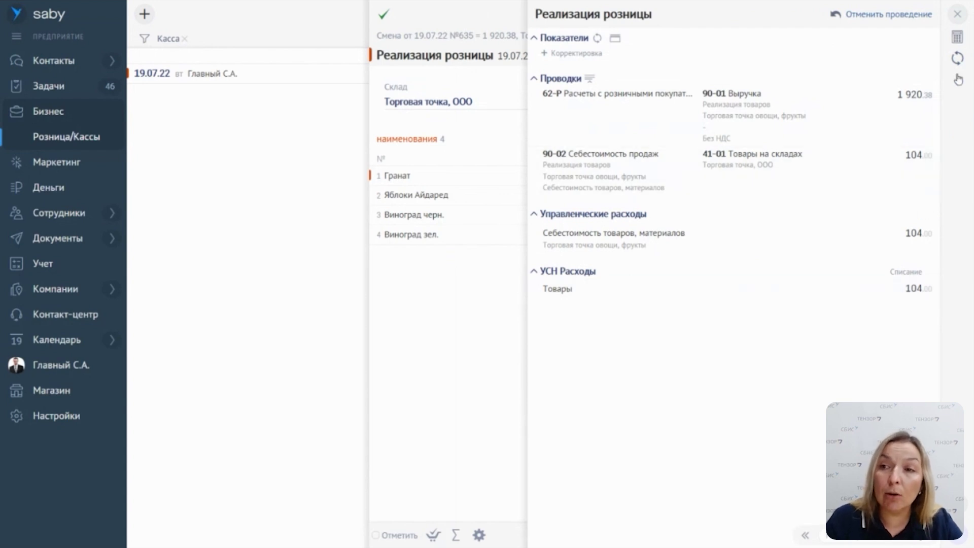
left_click(957, 19)
left_click(958, 18)
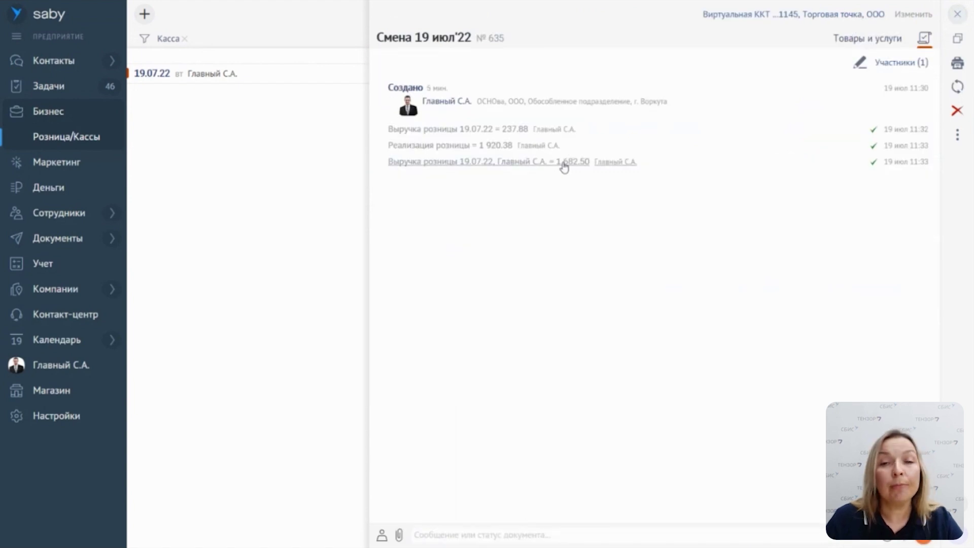
Close the shift, open the Касса payments under Деньги, and dismiss the hint about processing several documents at once.
left_click(957, 16)
mouse_move(50, 187)
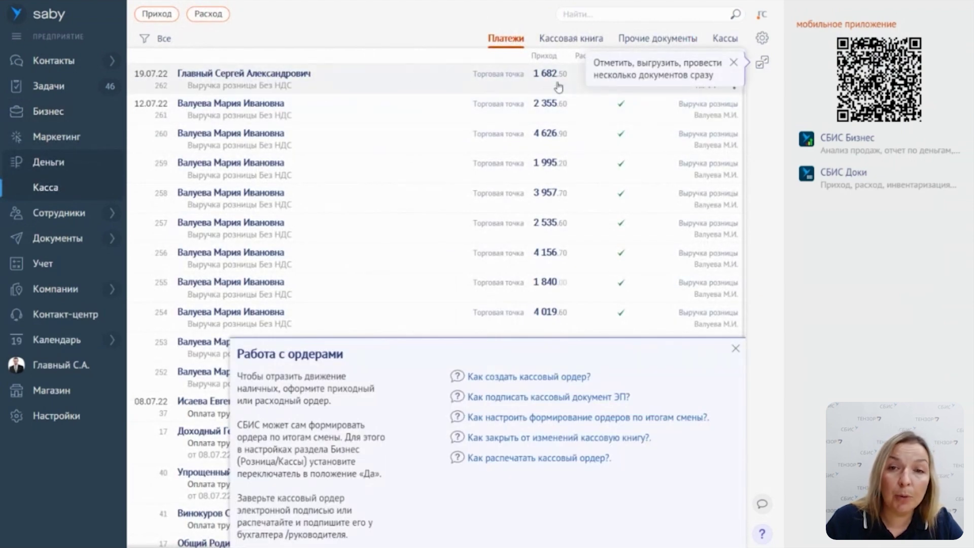
left_click(734, 62)
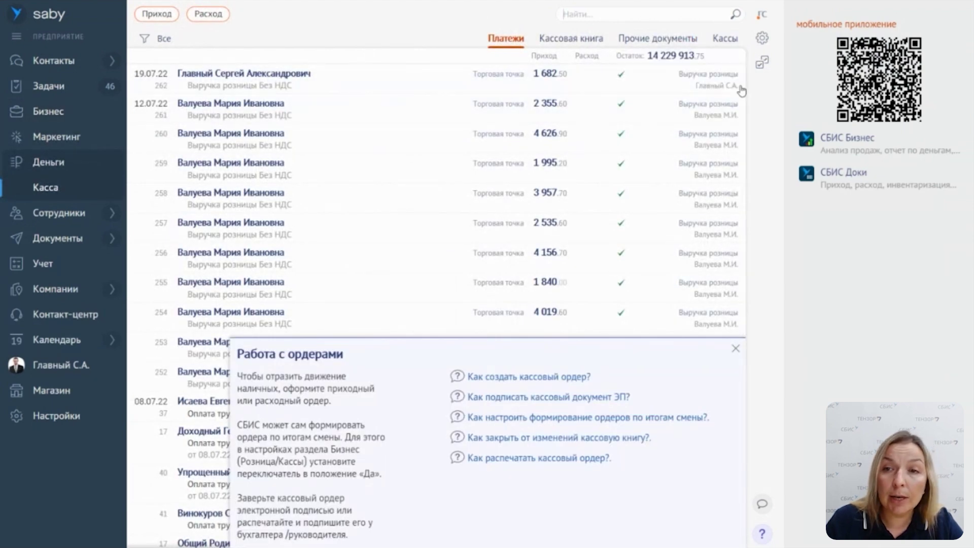
Review the accounting entries of the 19.07.22 retail revenue document (Выручка розницы) in the Эквайринг section and close the document.
left_click(736, 348)
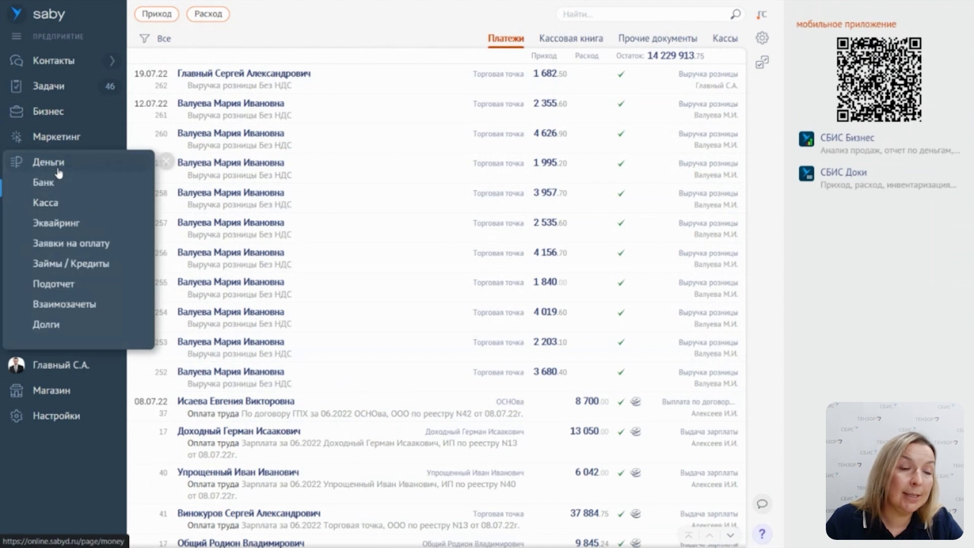
left_click(100, 206)
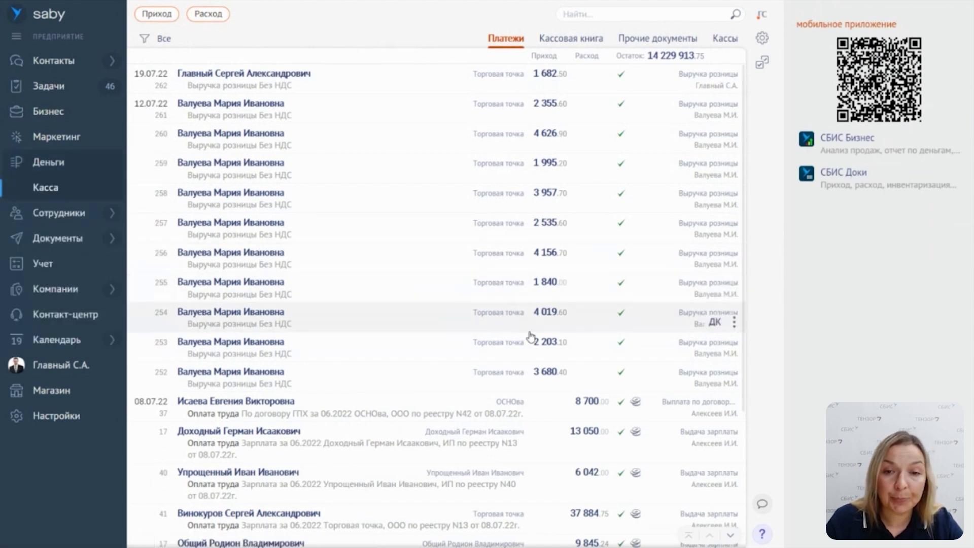
left_click(584, 319)
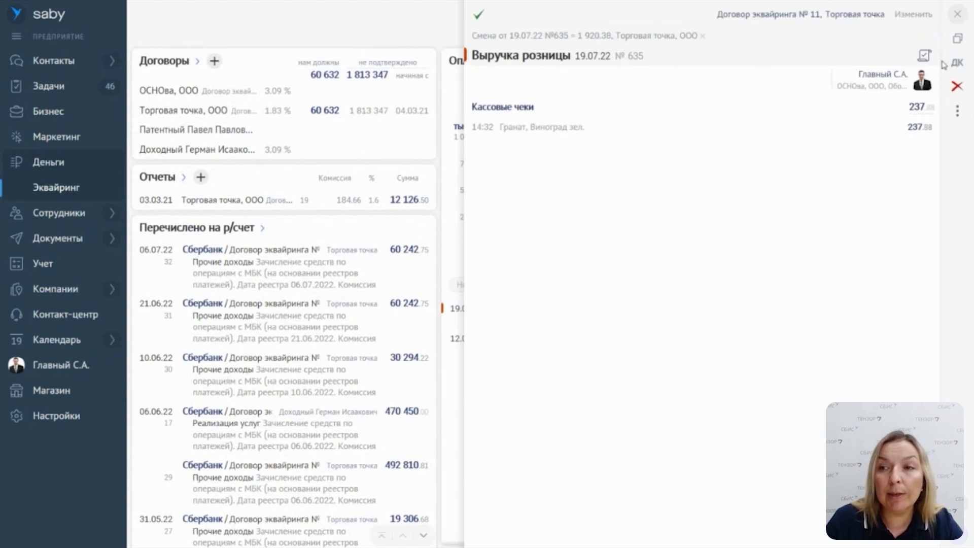
left_click(960, 62)
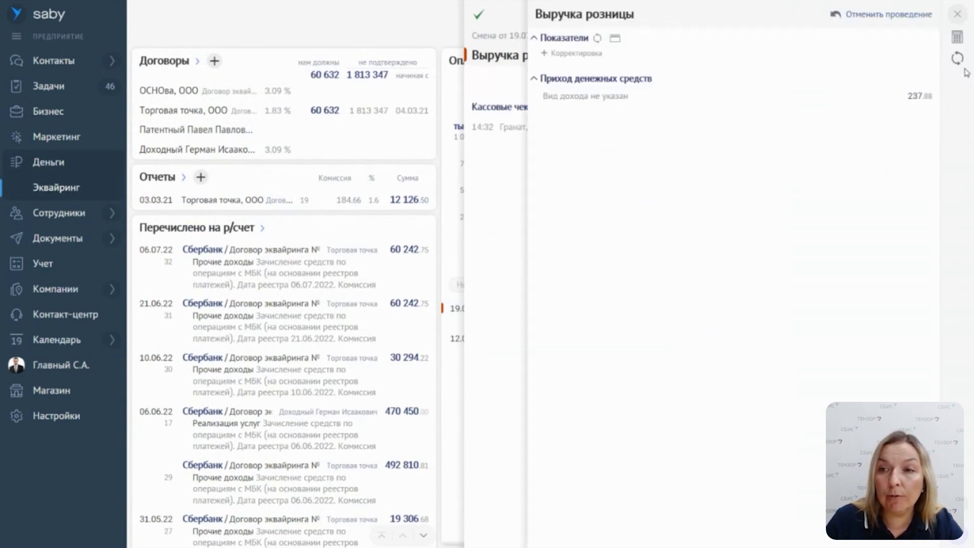
left_click(958, 15)
left_click(959, 16)
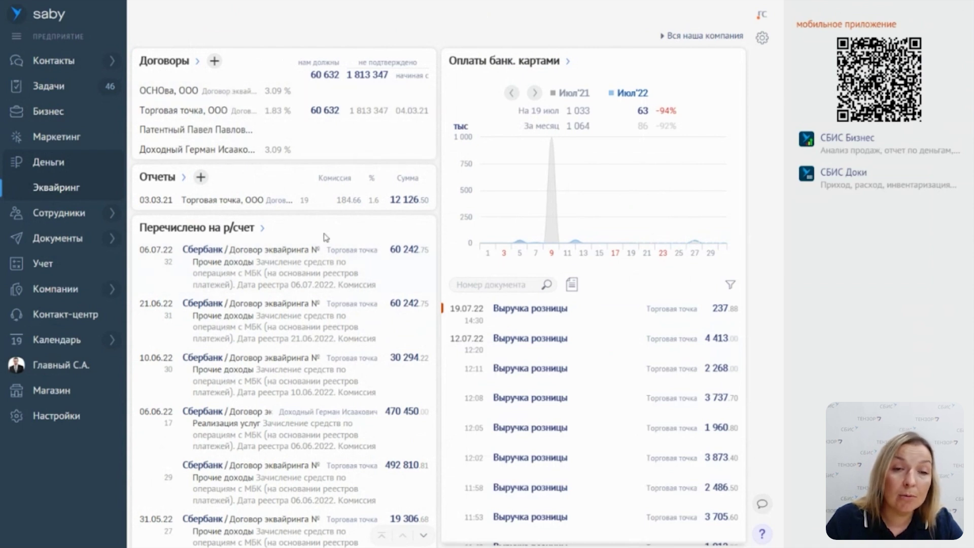
Review the postings and simplified-tax (УСН) income of the acquirer receipt dated 06.07.22 from Сбербанк and close the document.
left_click(371, 274)
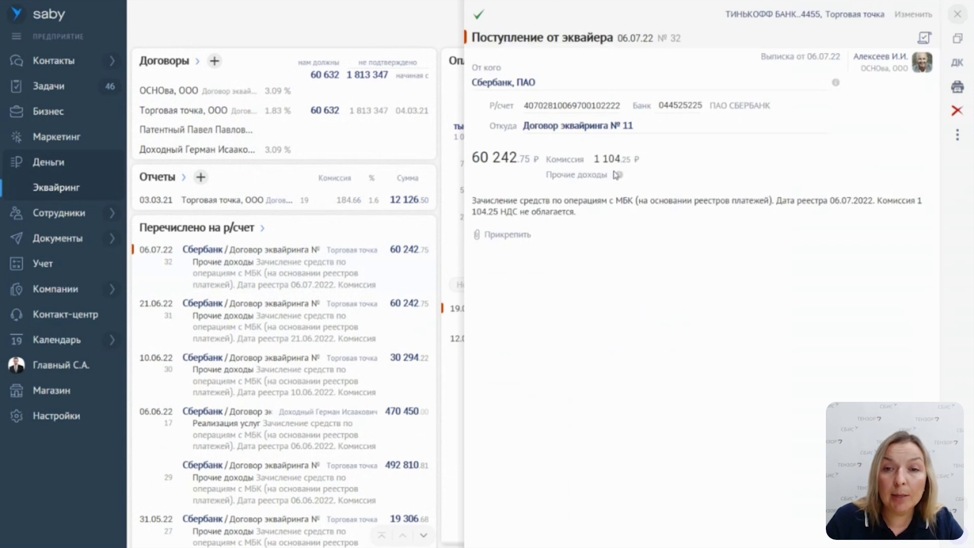
left_click(958, 63)
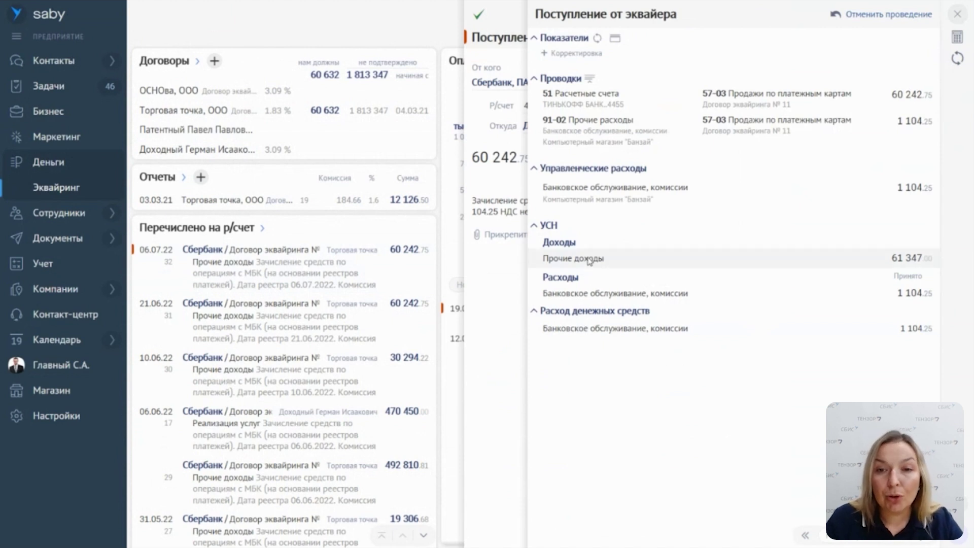
left_click_drag(935, 259, 888, 258)
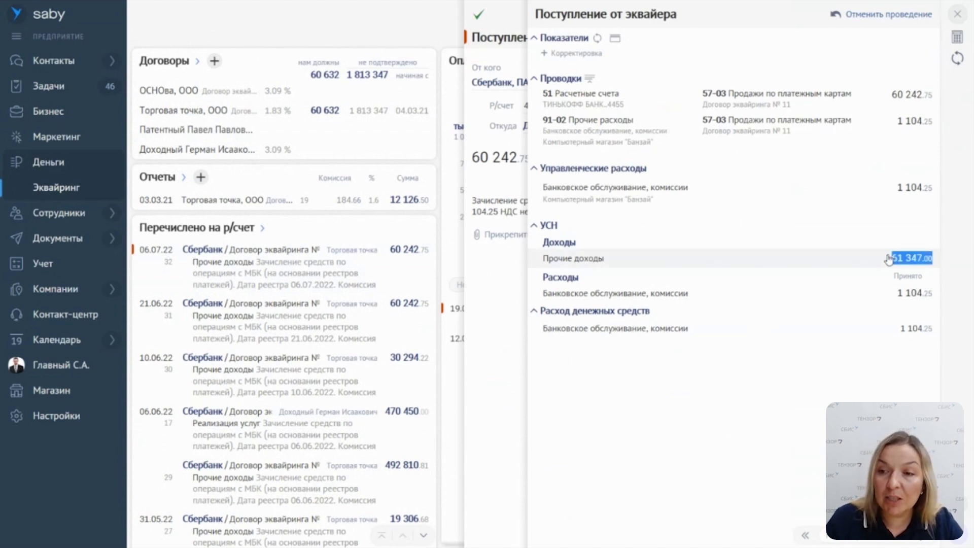
left_click(822, 381)
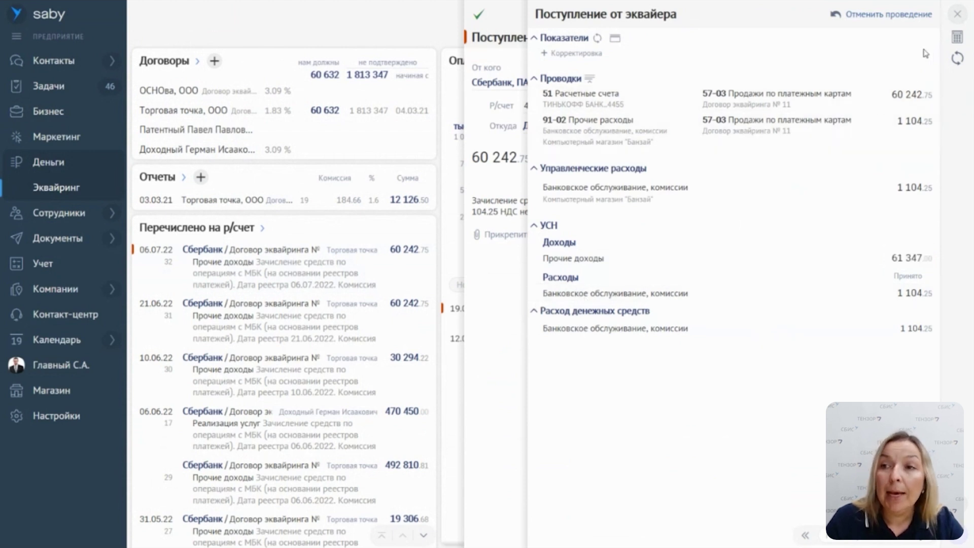
left_click(959, 15)
left_click(959, 15)
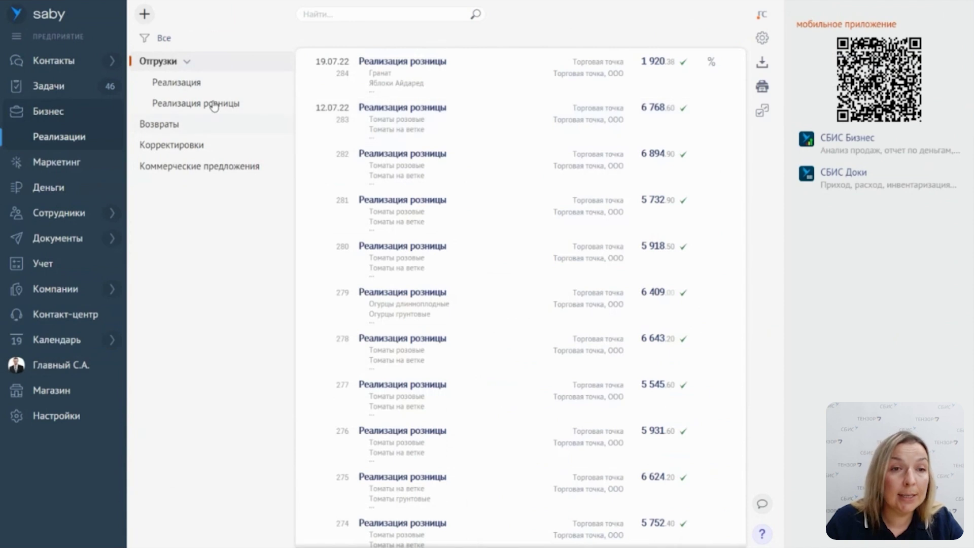
Review the postings of the Реализация розницы document № 284 of 19.07.22 in the retail sales list and close it.
left_click(219, 104)
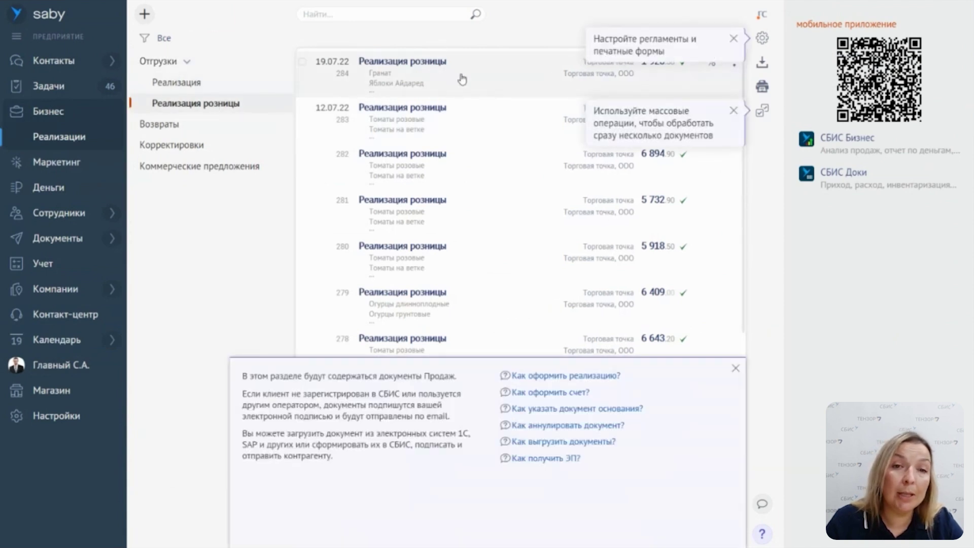
left_click(462, 77)
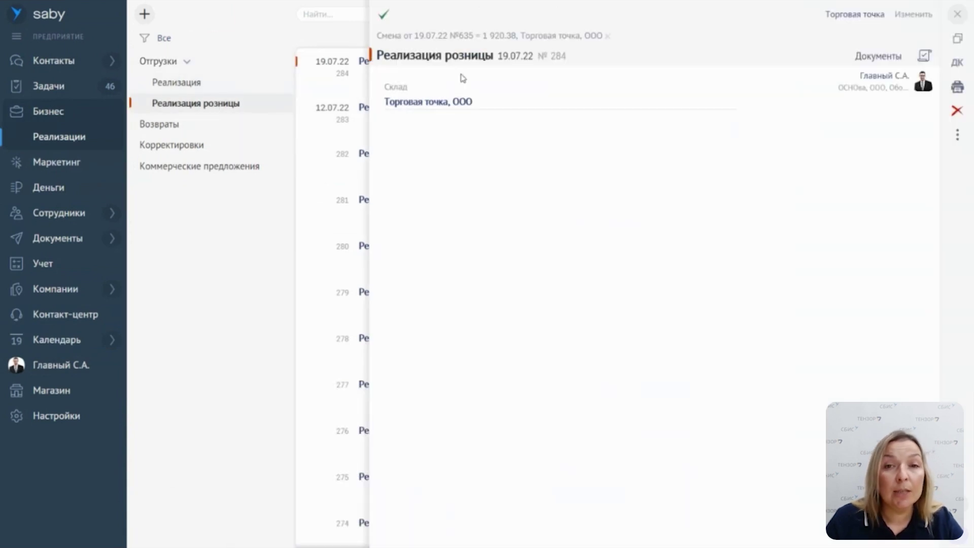
left_click(961, 64)
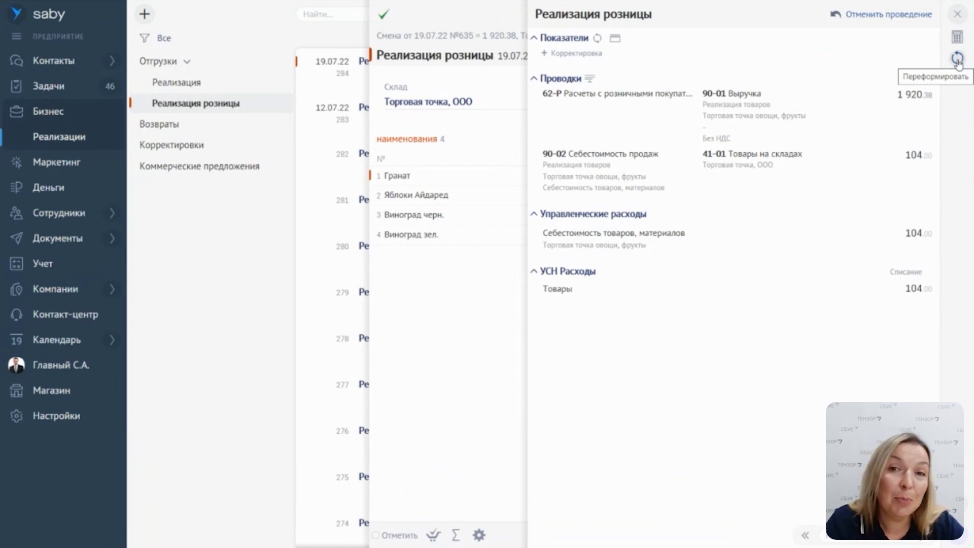
left_click(958, 14)
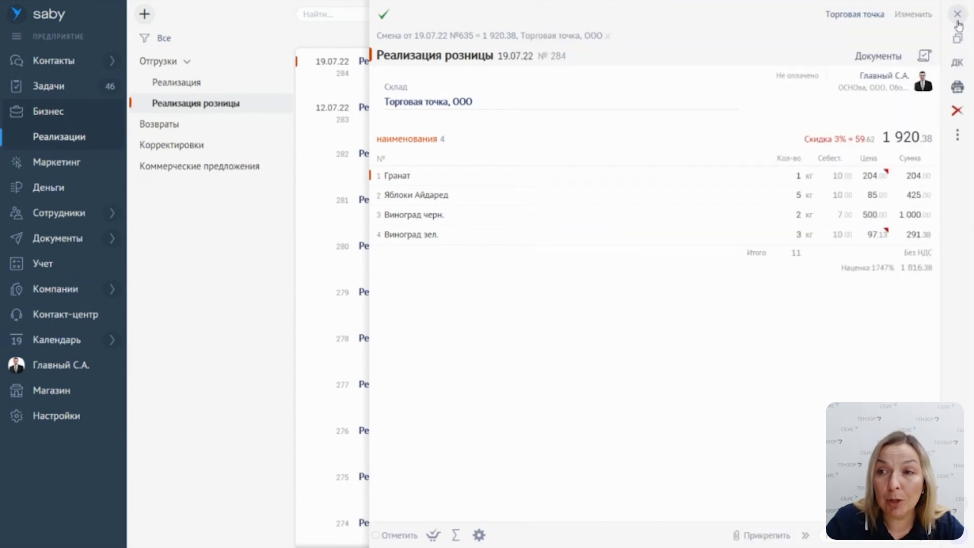
left_click(957, 14)
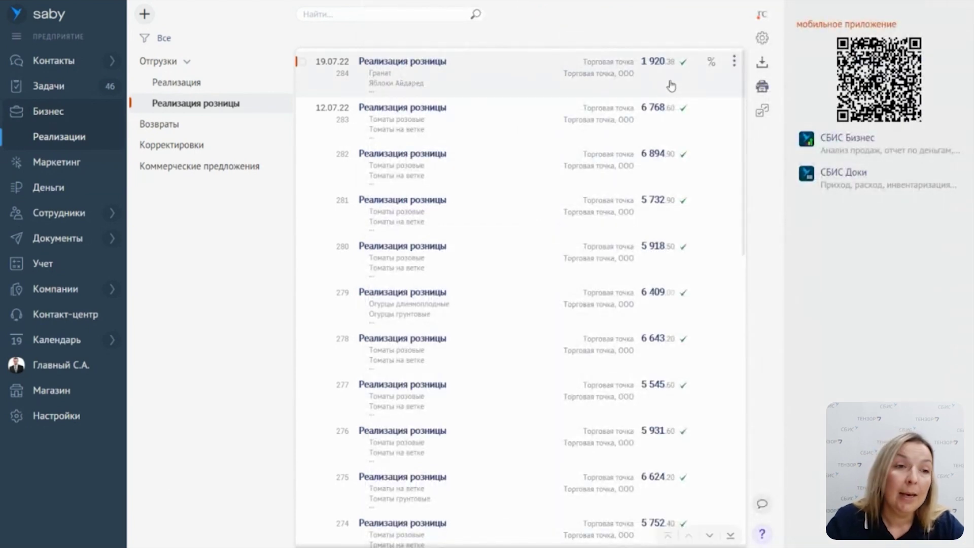
Open the Банк payments list under Деньги and dismiss its help hints.
mouse_move(61, 189)
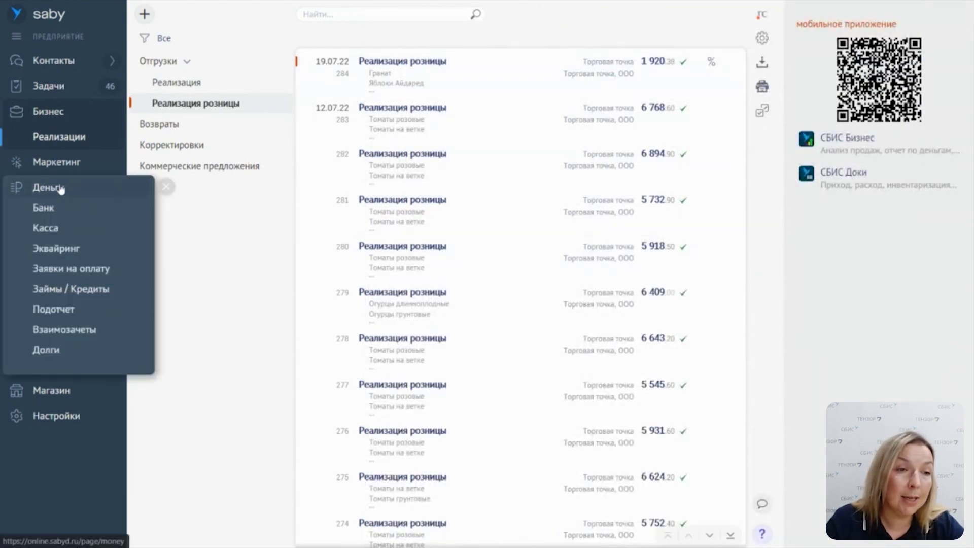
left_click(91, 213)
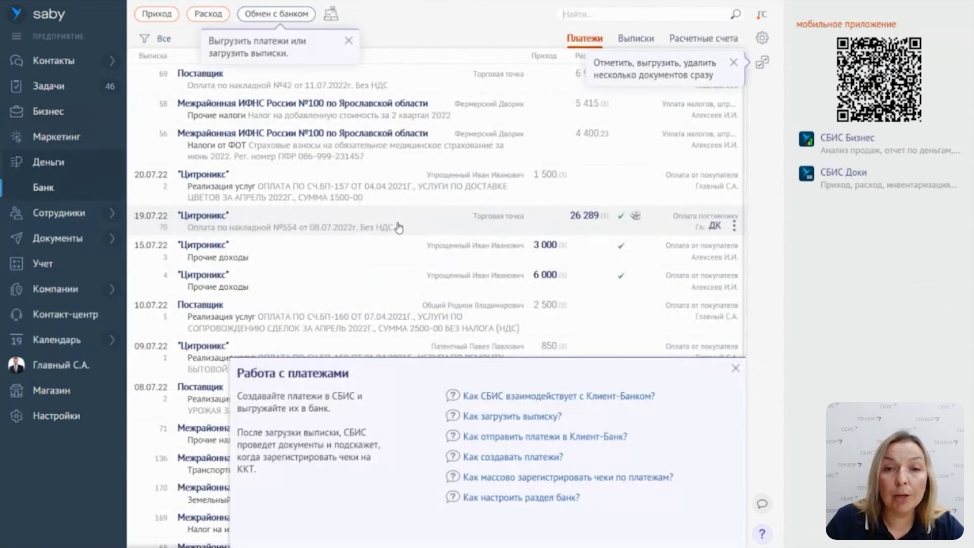
left_click(733, 63)
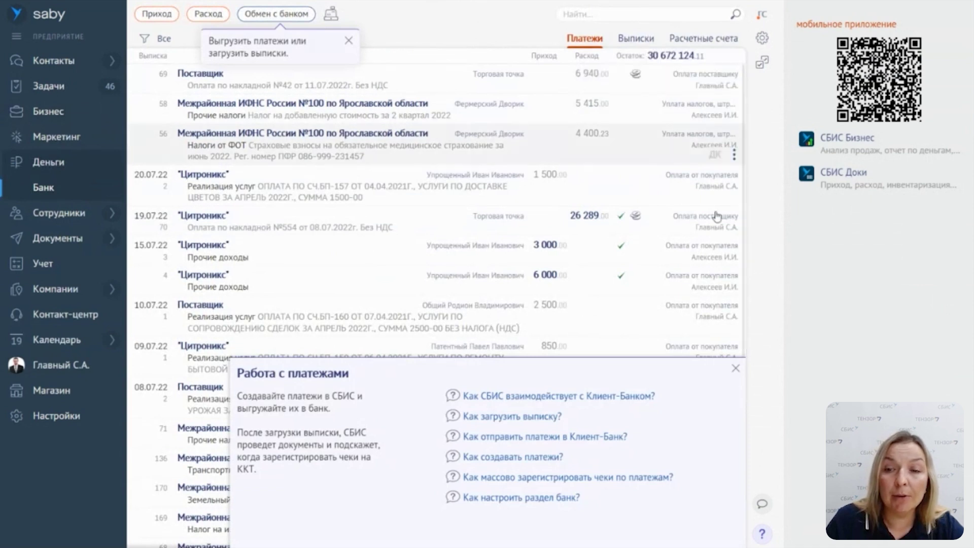
left_click(736, 368)
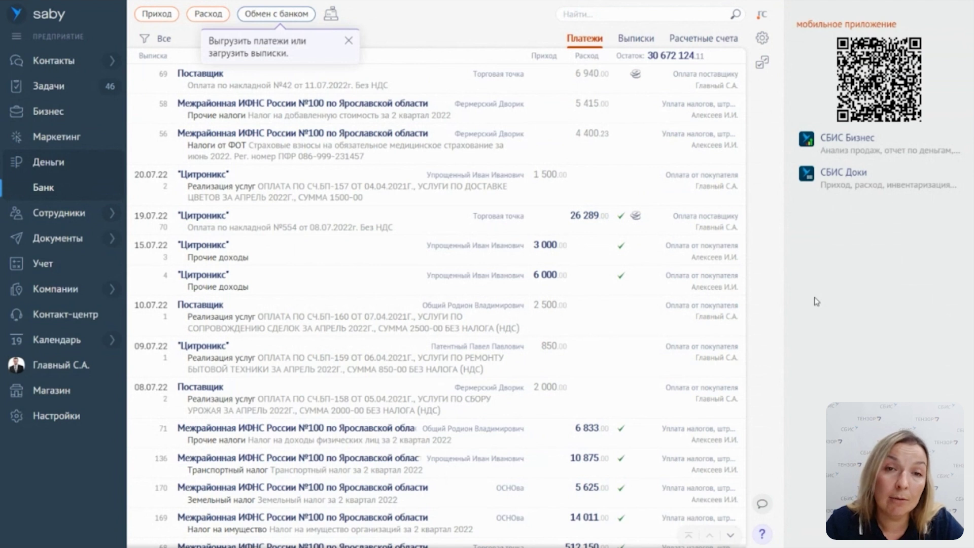
left_click(349, 41)
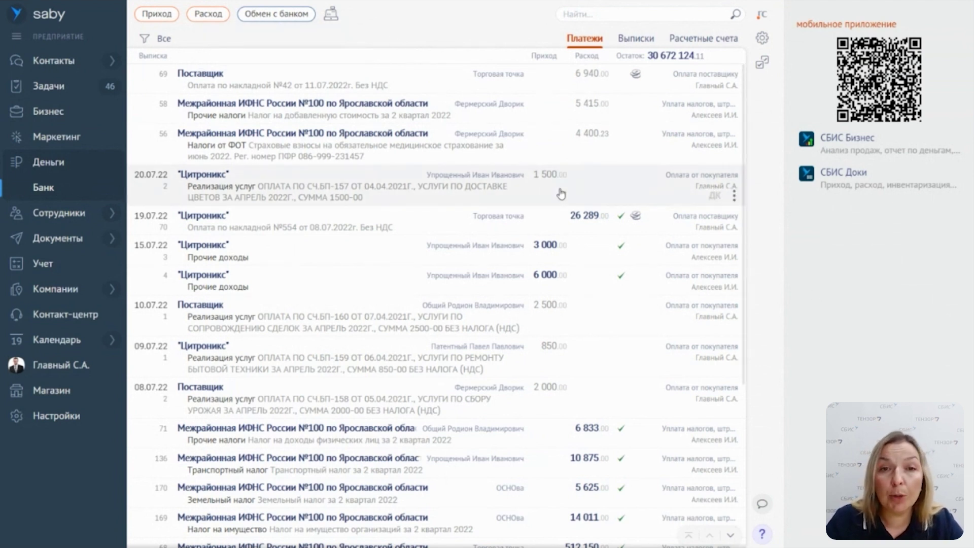
Examine the supplier payment № 69 for Поставщик, ООО together with its attached delivery note and close it.
left_click(530, 90)
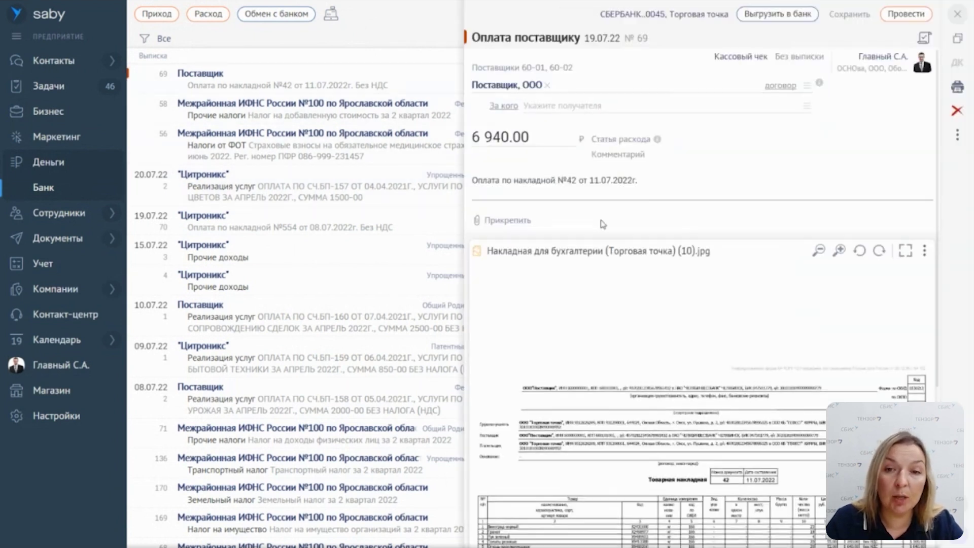
scroll(810, 372, "down", 4)
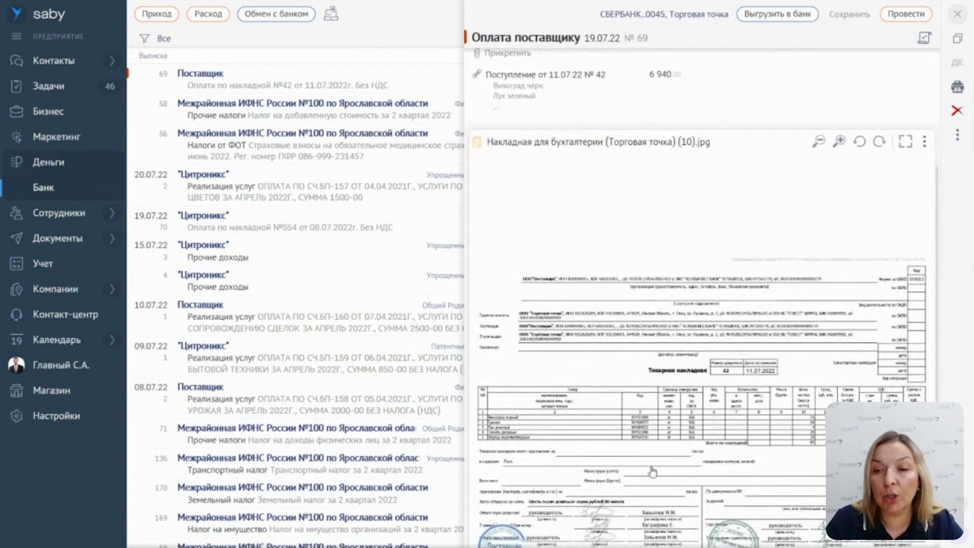
scroll(807, 307, "up", 4)
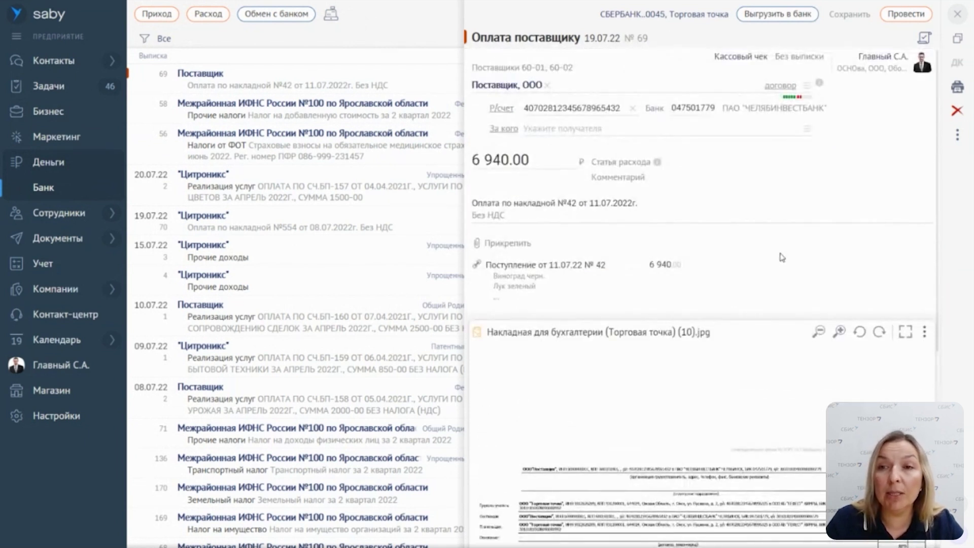
left_click(958, 14)
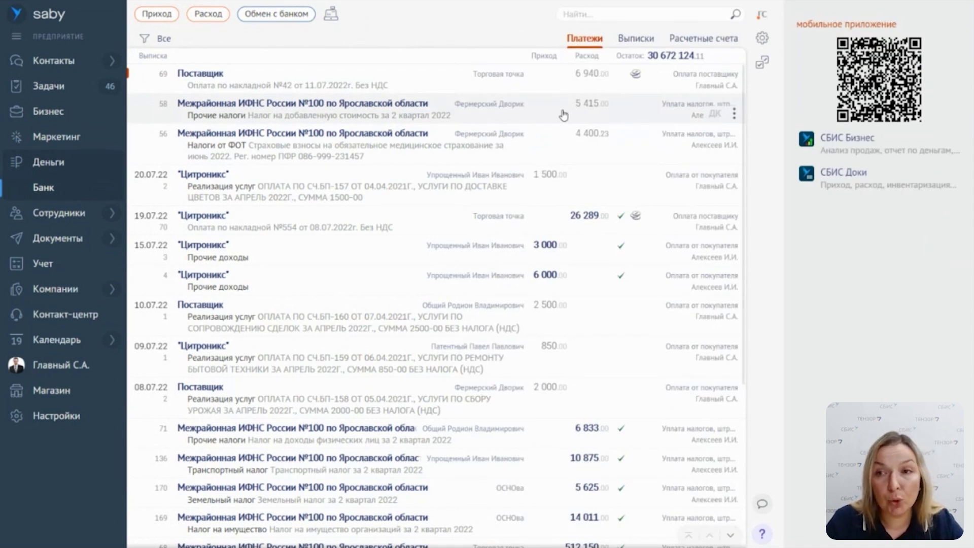
Create an outgoing supplier payment (Оплата поставщику) from the СБЕРБАНК account of Торговая точка, ООО.
left_click(217, 15)
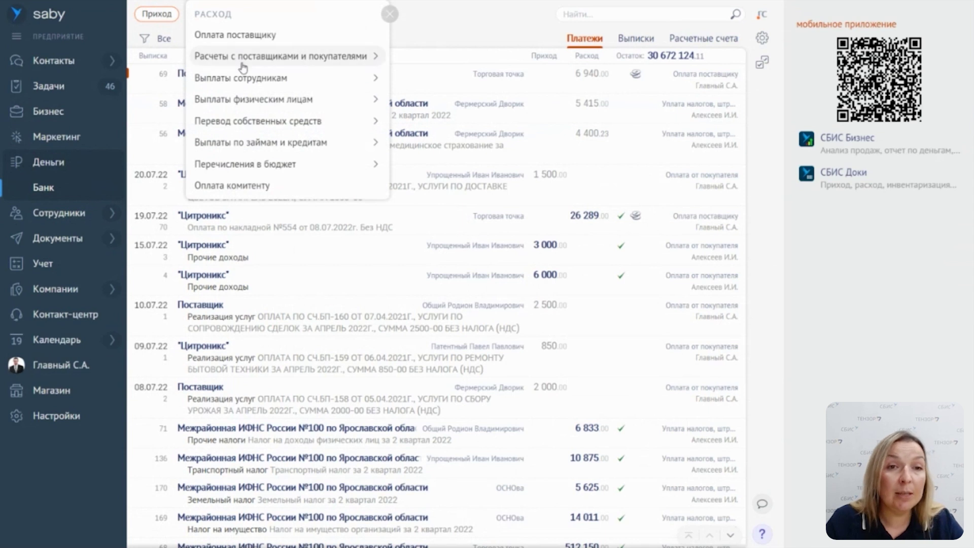
mouse_move(244, 83)
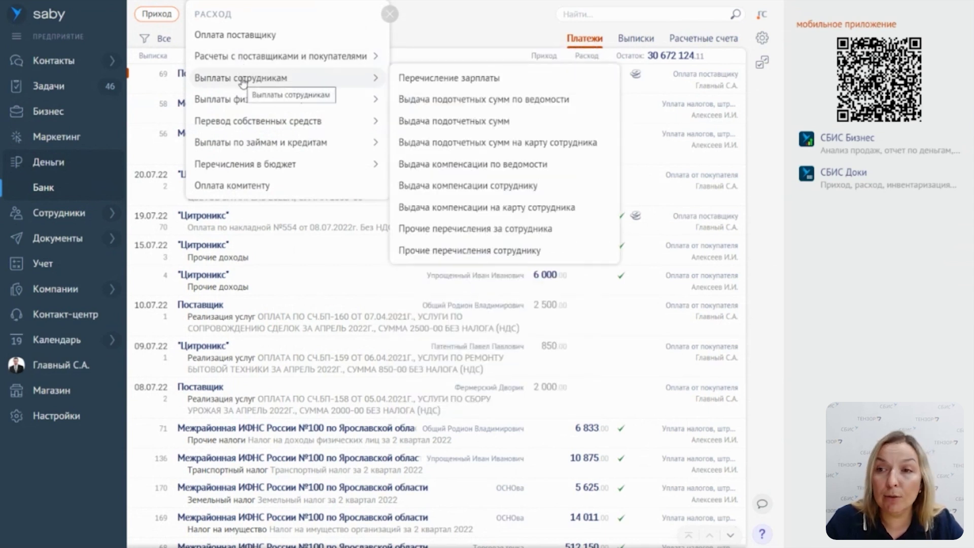
left_click(235, 35)
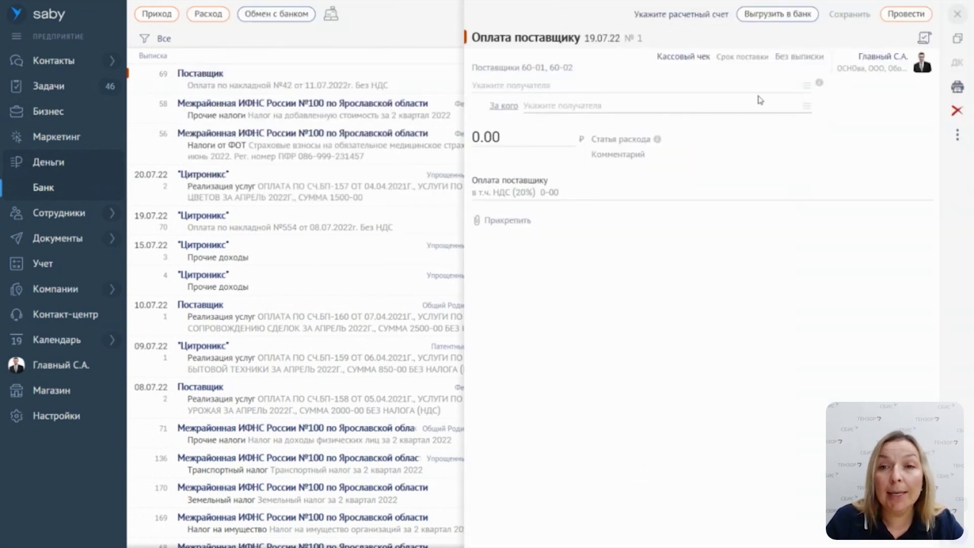
left_click(681, 17)
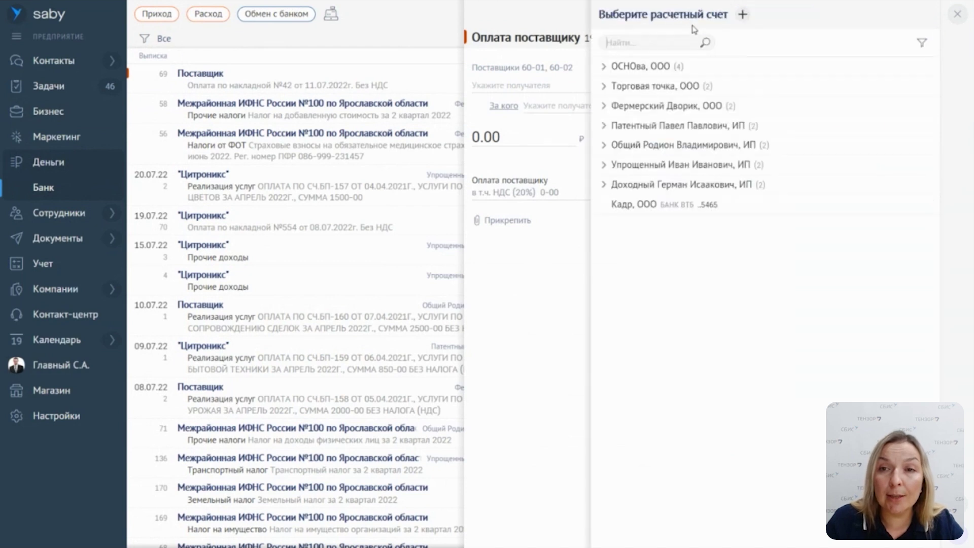
left_click(668, 91)
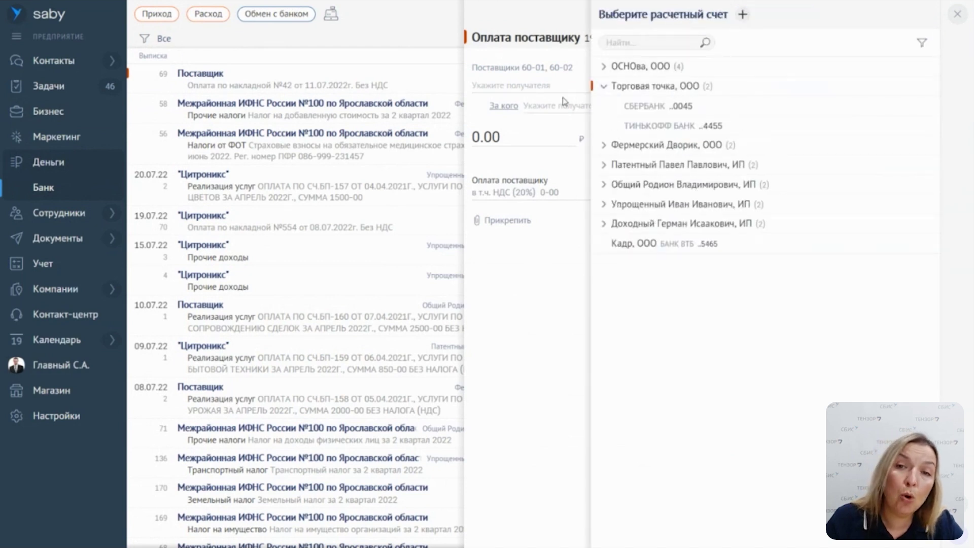
left_click(655, 108)
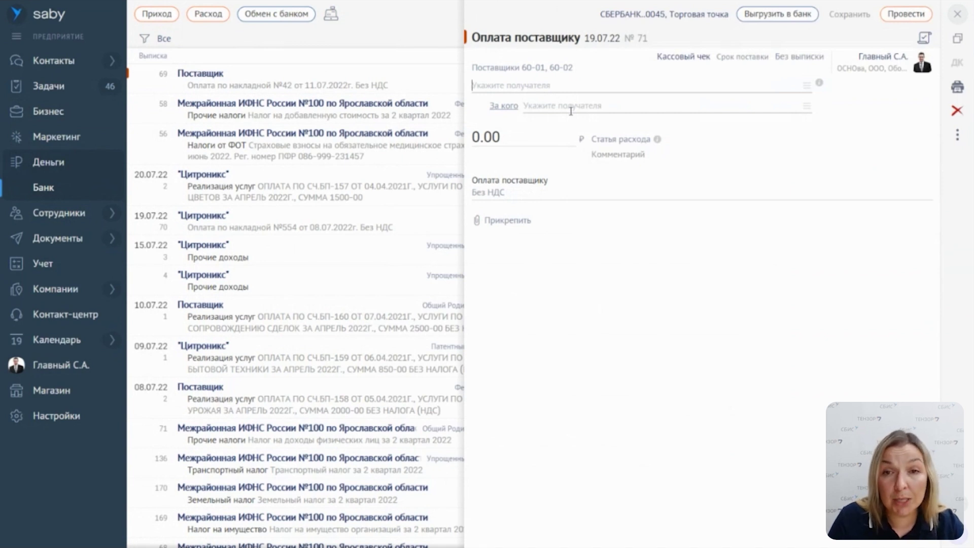
Look up "пост" among the counterparties, choose Поставщик, ООО as the payment's recipient, and clear the recipient again.
type("пост")
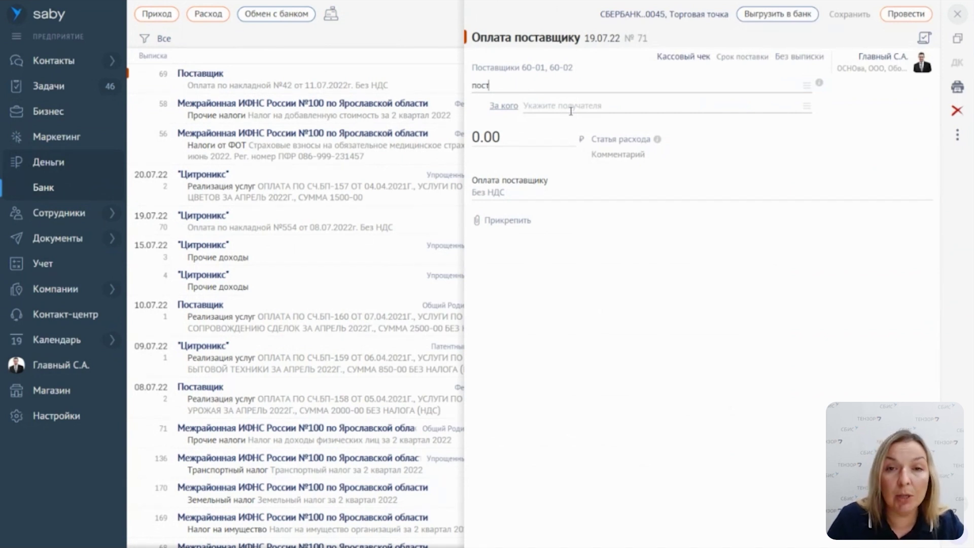
left_click(624, 113)
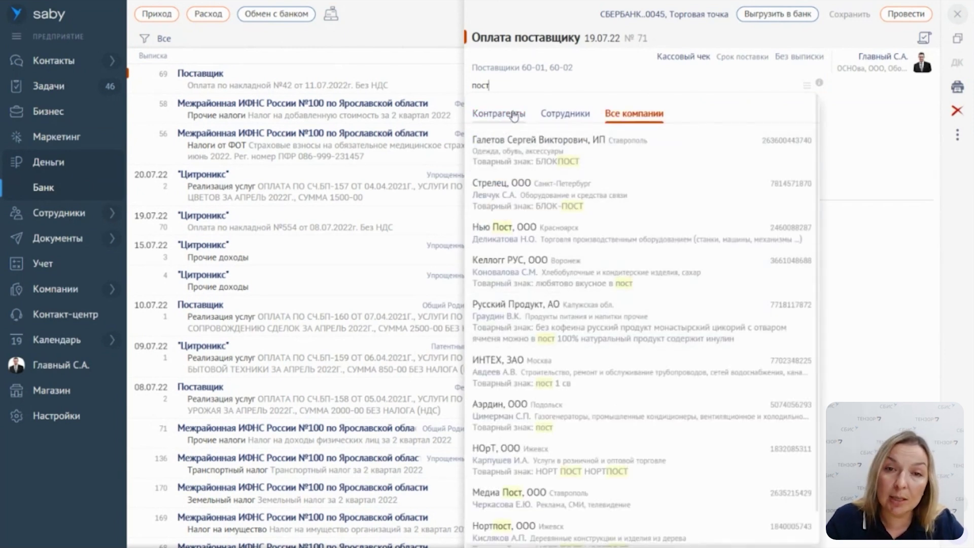
left_click(514, 116)
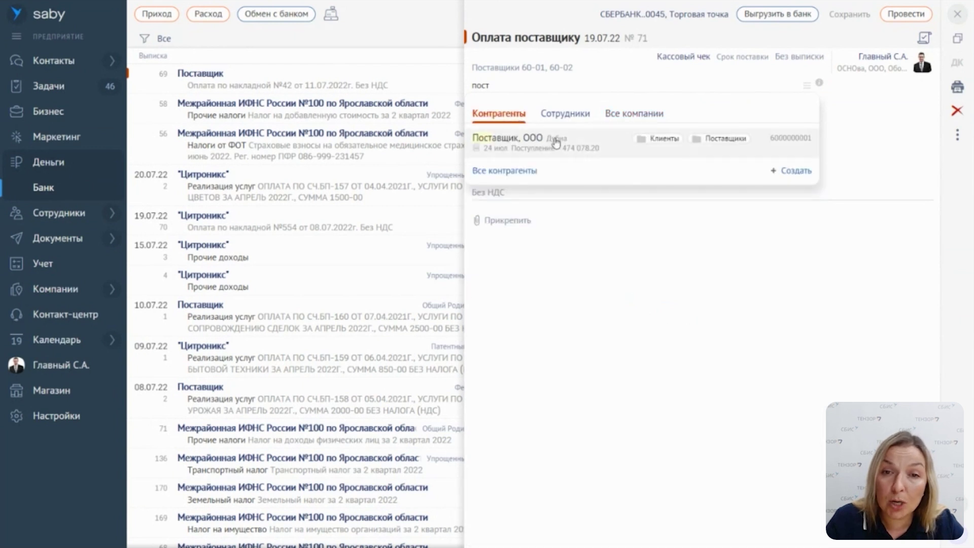
left_click(620, 145)
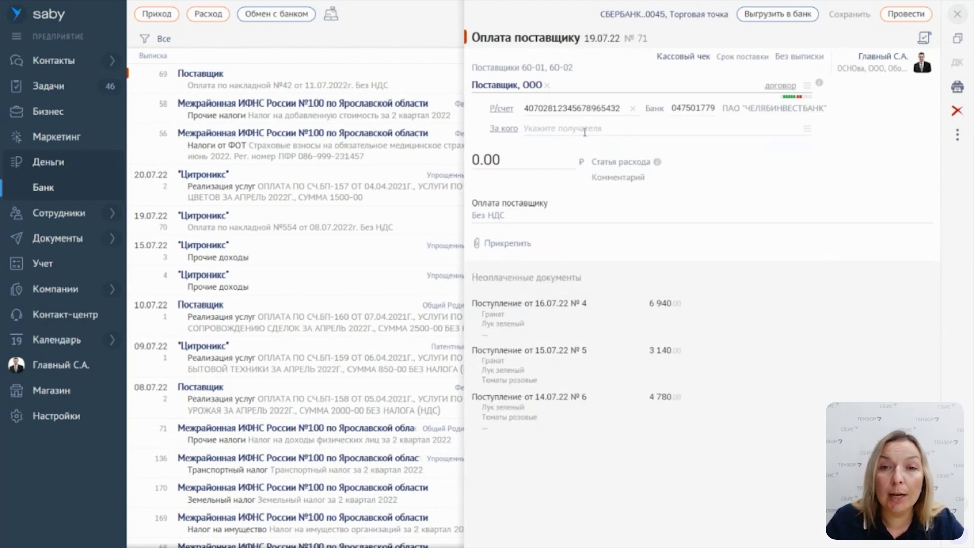
left_click(547, 85)
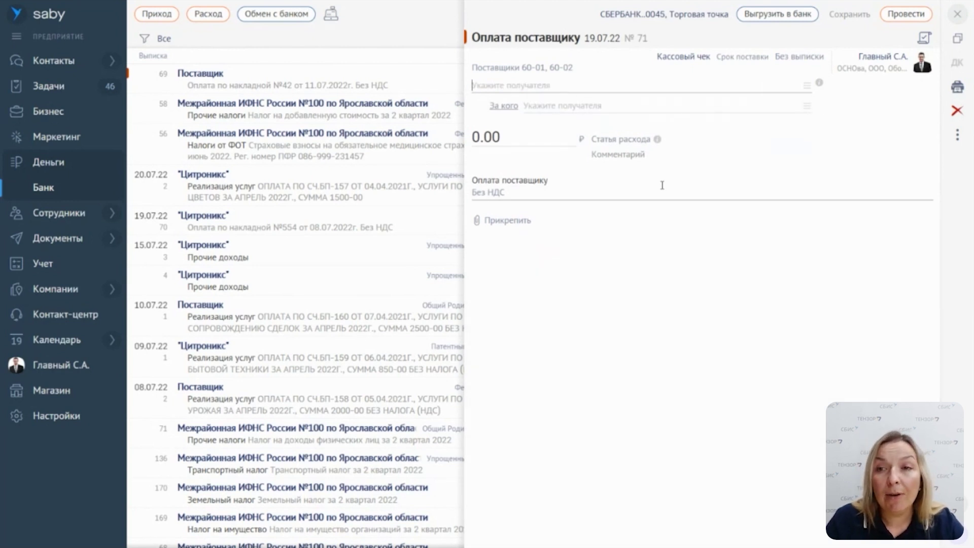
Attach unpaid receipts № 52 and № 45 to the supplier payment and accept the suggested payment purpose for contract №3.
left_click(525, 226)
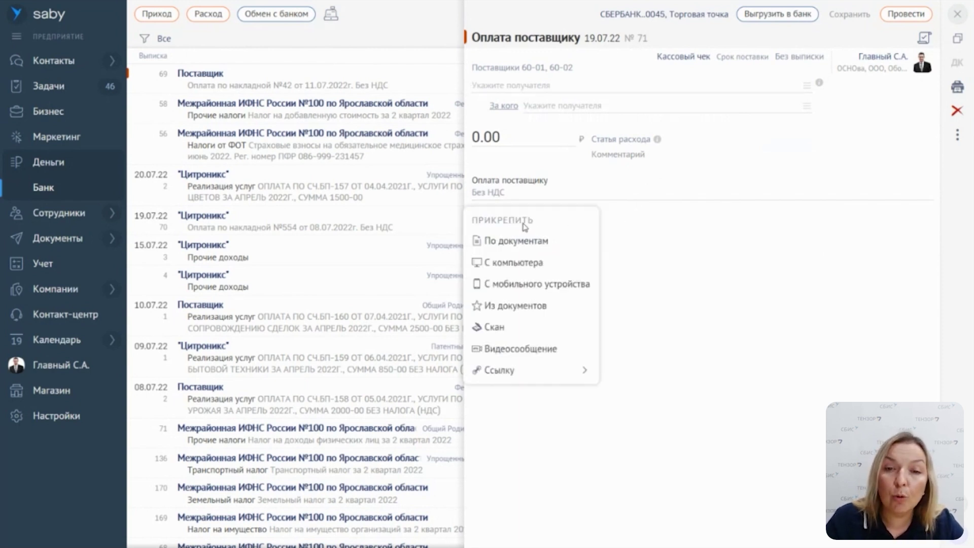
left_click(525, 250)
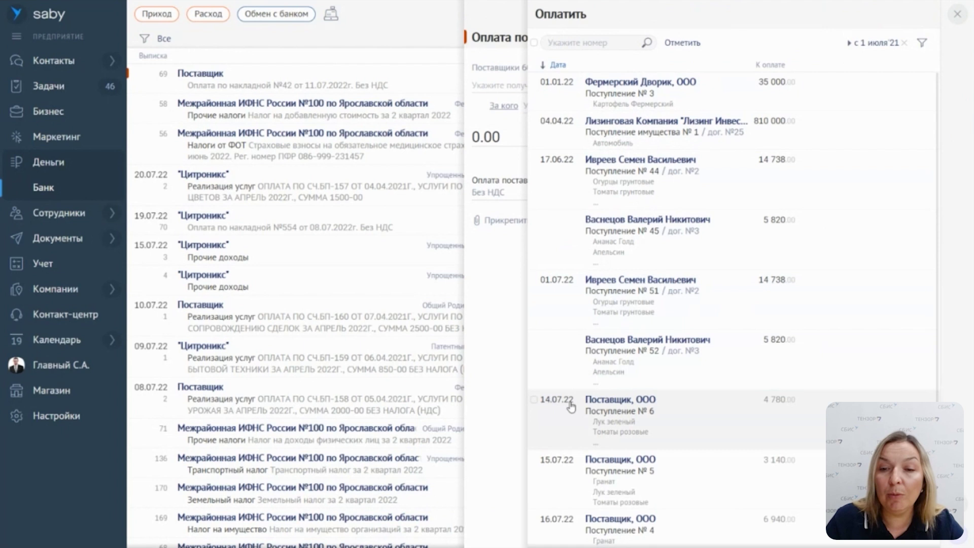
left_click(536, 344)
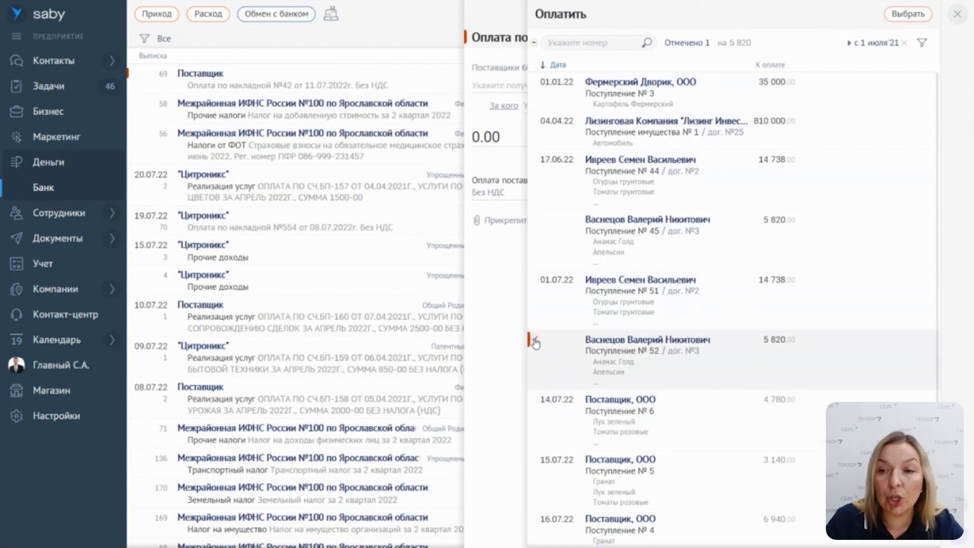
left_click(532, 222)
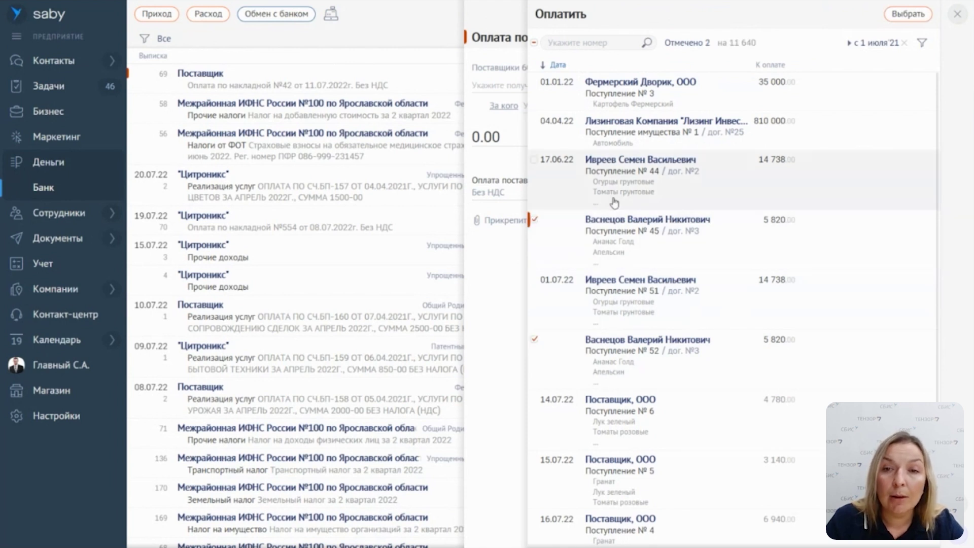
left_click(909, 15)
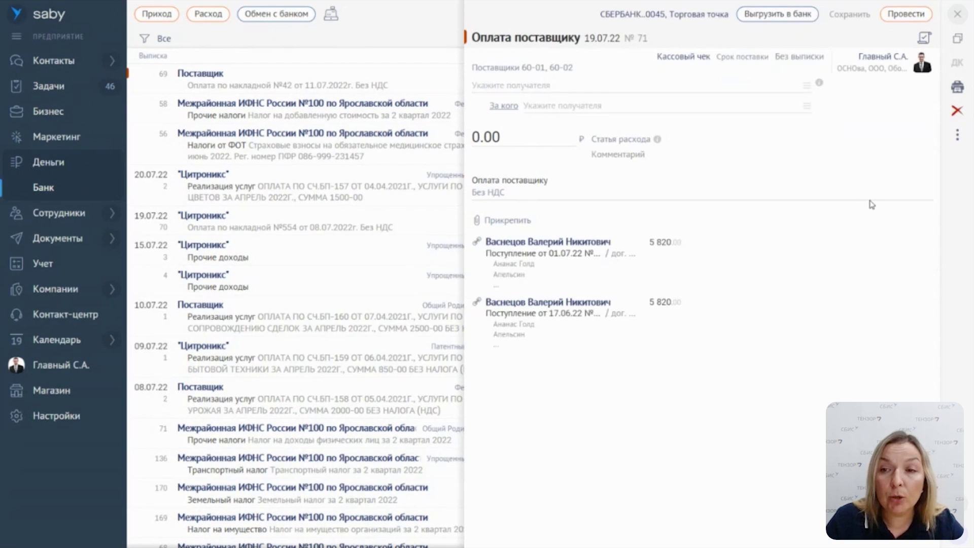
mouse_move(931, 201)
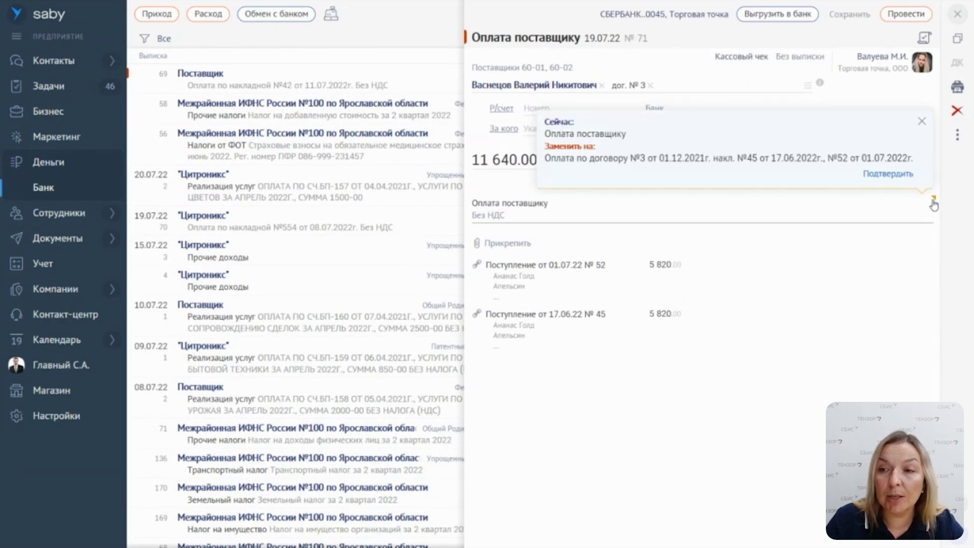
left_click(894, 175)
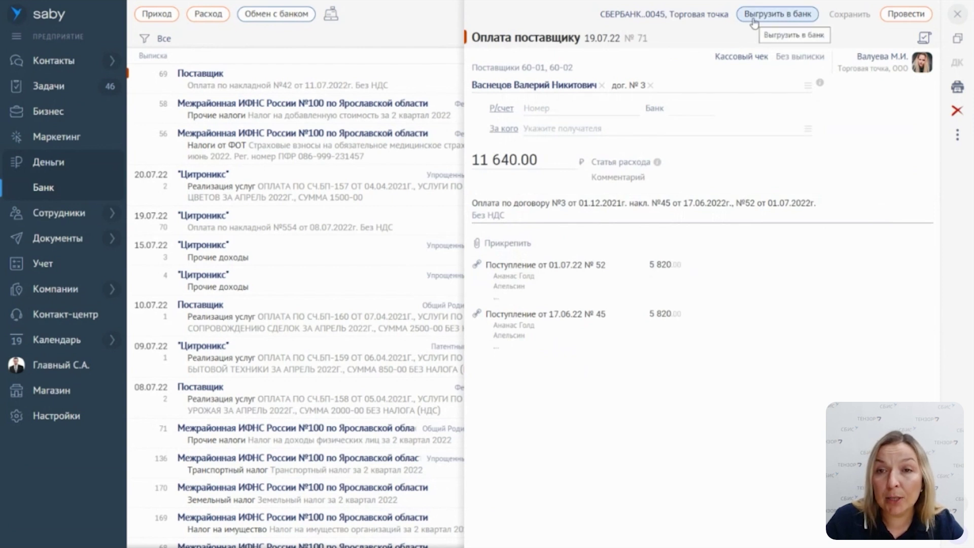
Try to save the supplier payment, and close it without saving.
left_click(849, 15)
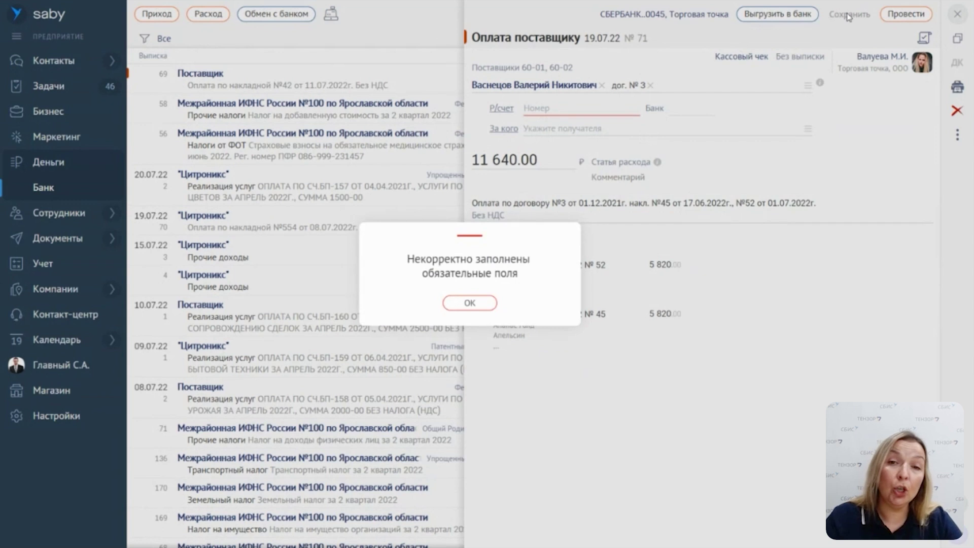
left_click(470, 303)
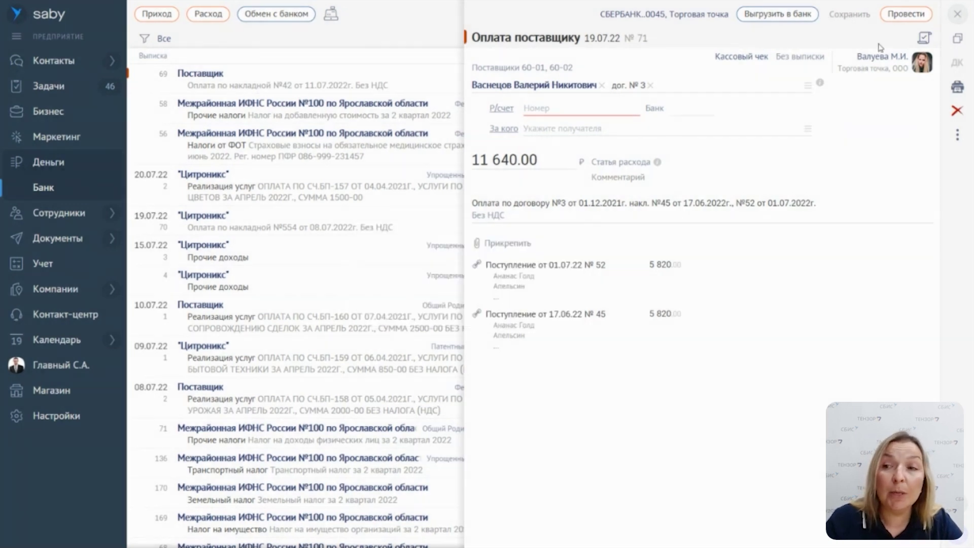
left_click(958, 14)
left_click(468, 312)
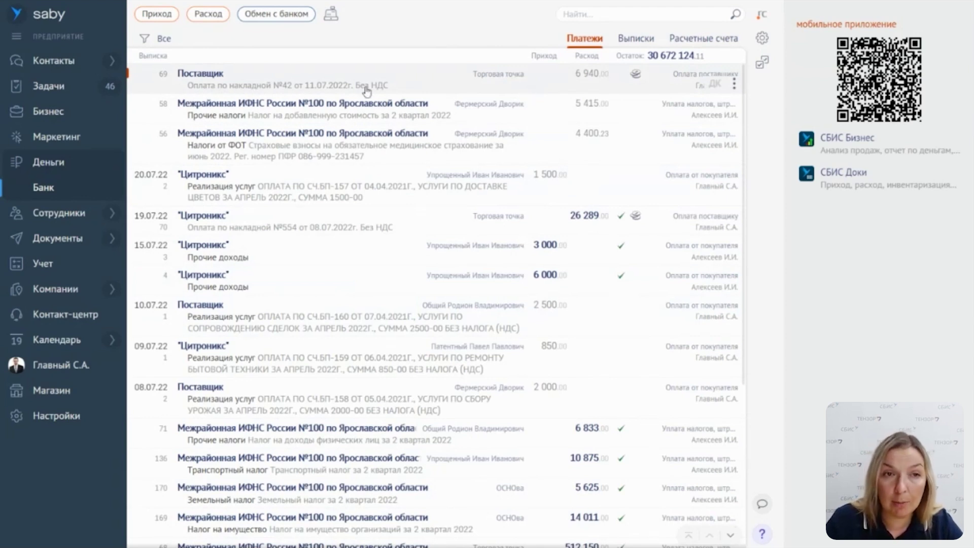
Create a supplier payment from Счет Торговая точка.pdf in the company disk's Счета folder, allow all participants to view the file, and save the payment.
left_click(217, 19)
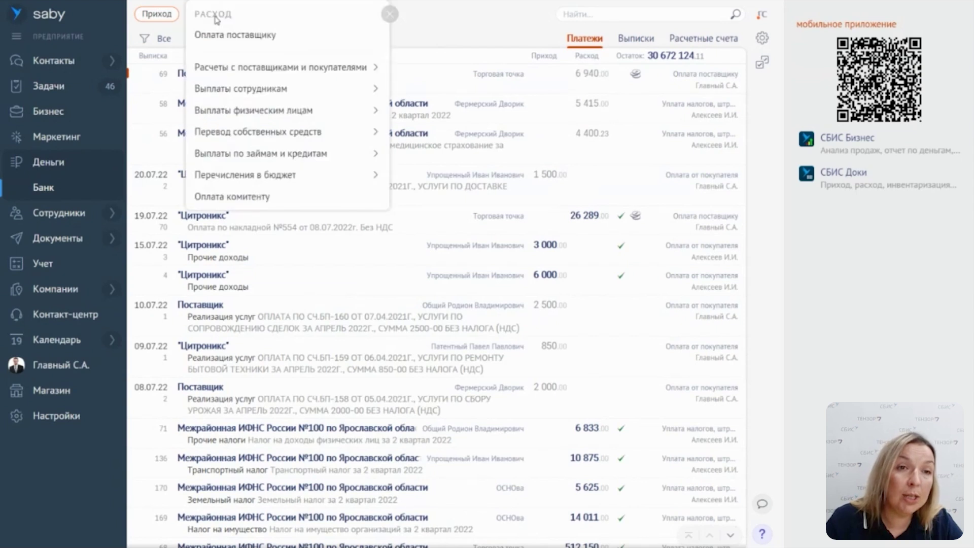
left_click(279, 35)
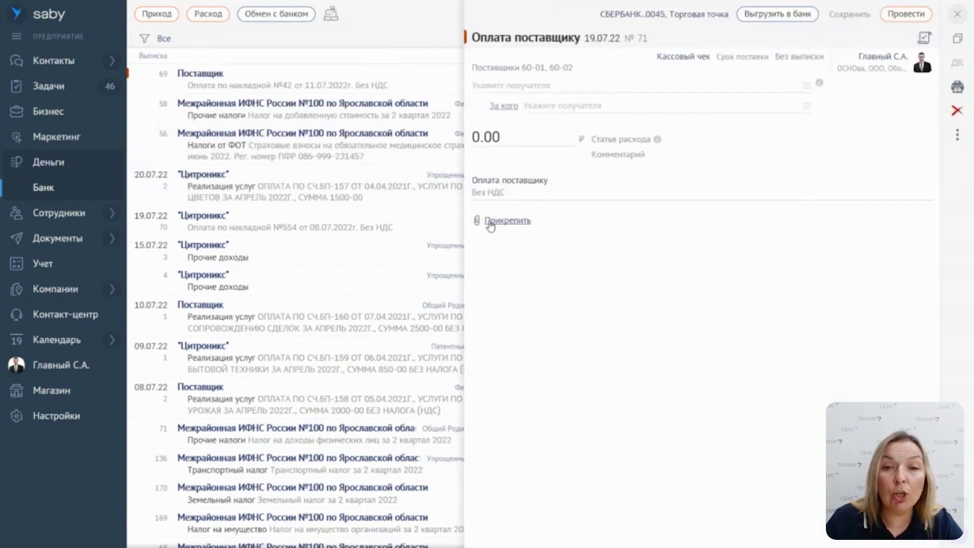
left_click(508, 221)
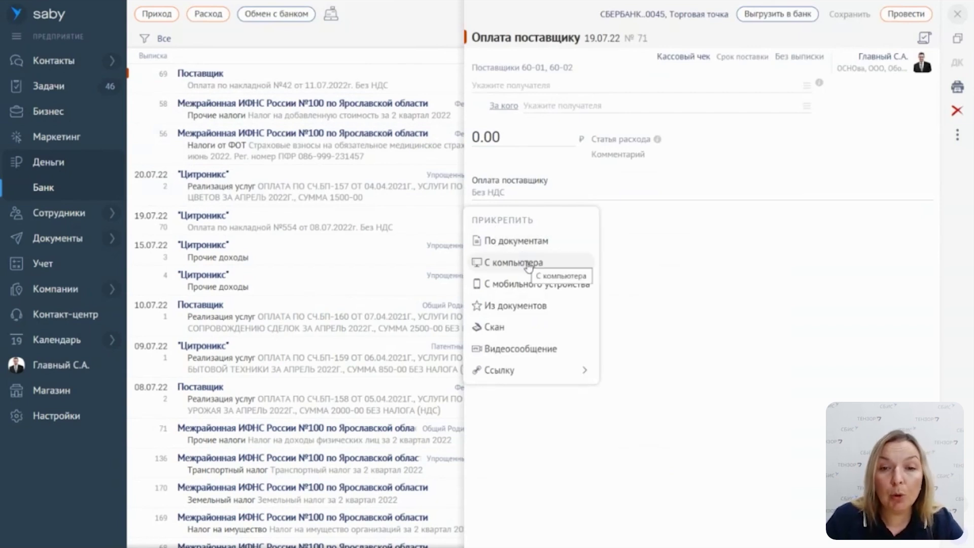
key("Escape")
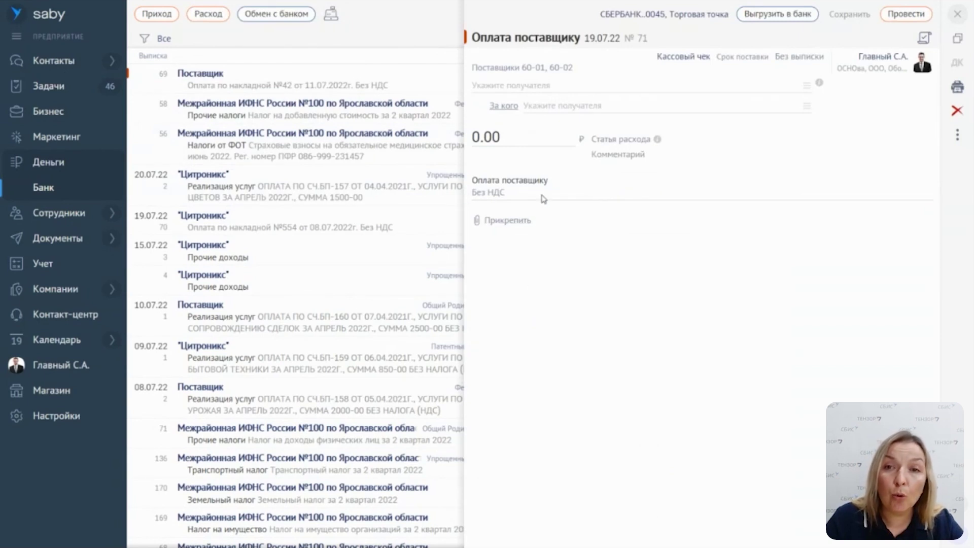
left_click(398, 62)
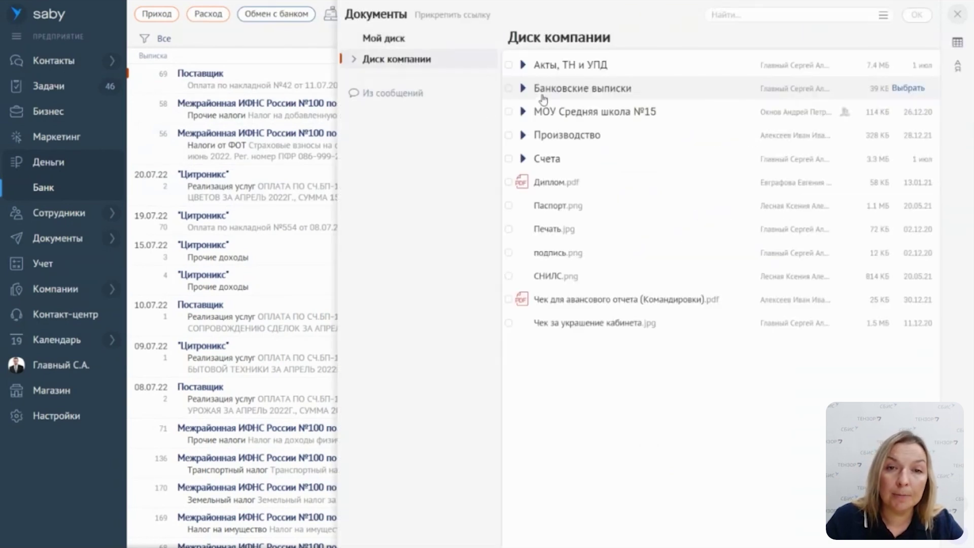
left_click(523, 160)
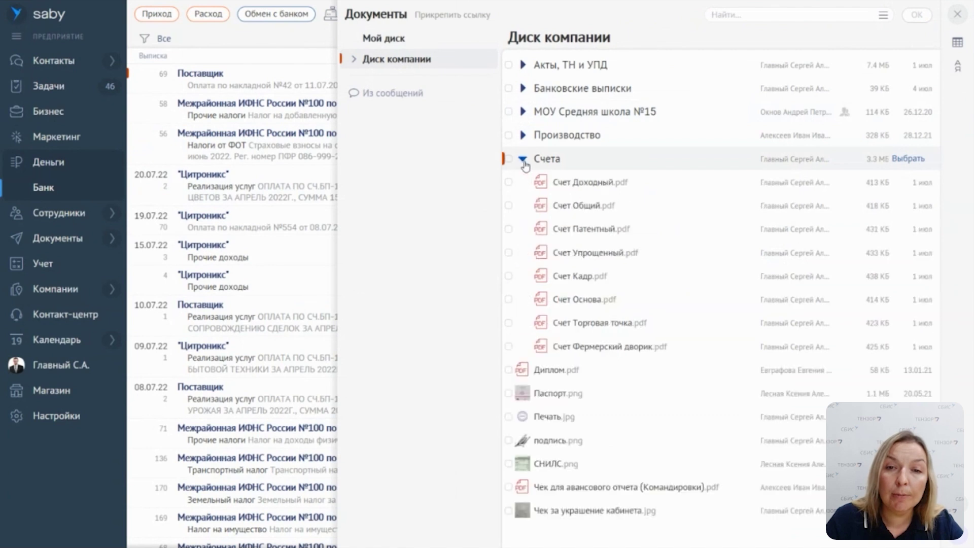
left_click(623, 324)
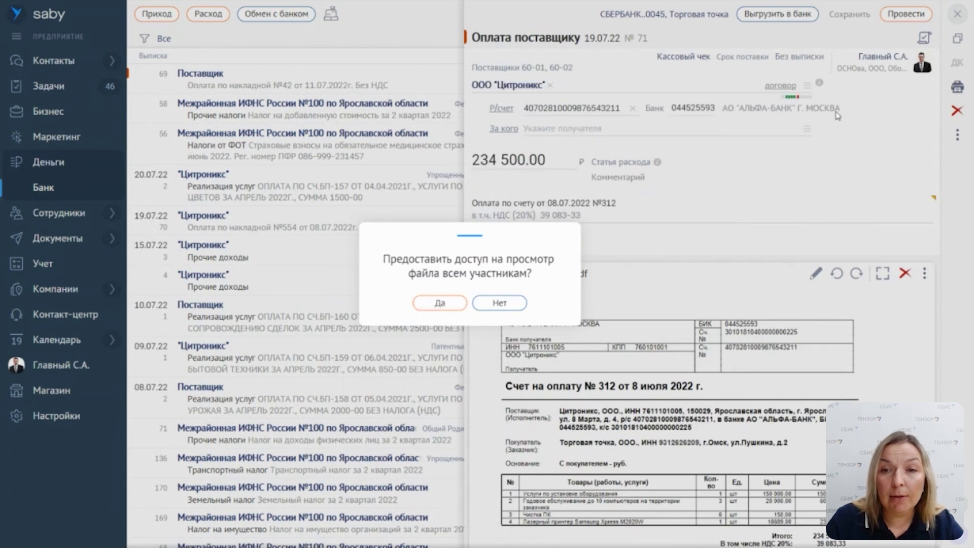
left_click(440, 303)
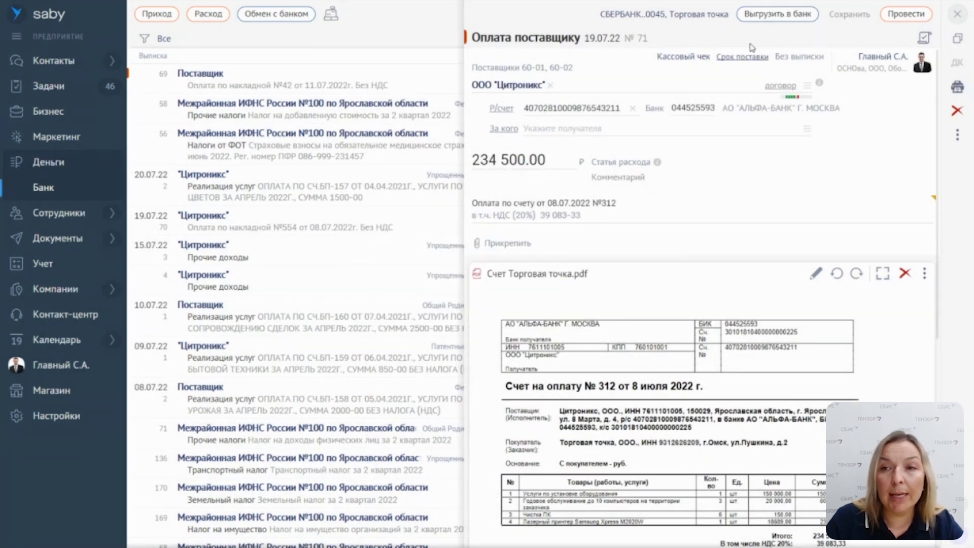
left_click(851, 20)
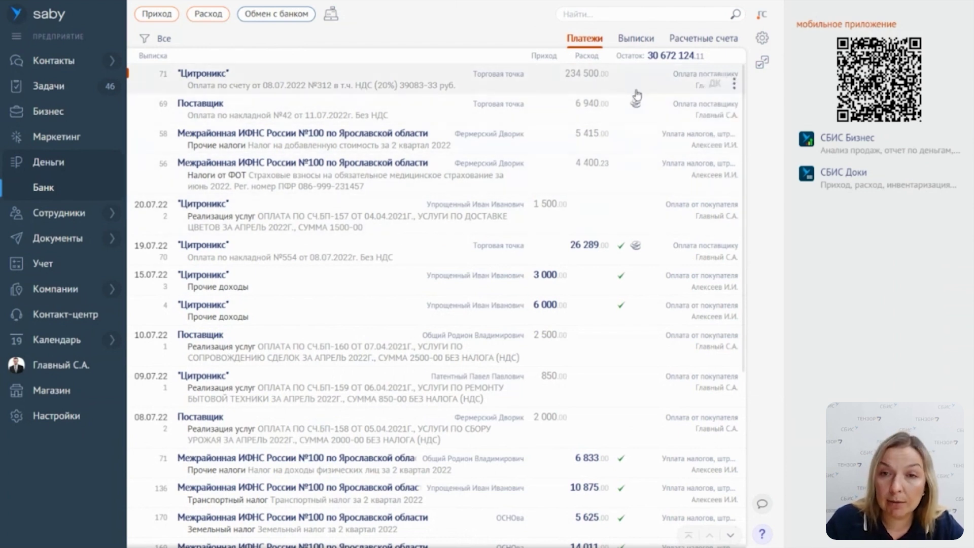
Select outgoing payments № 71 to "Цитроникс" and № 69 to Поставщик and download them as a file for the bank.
left_click(767, 60)
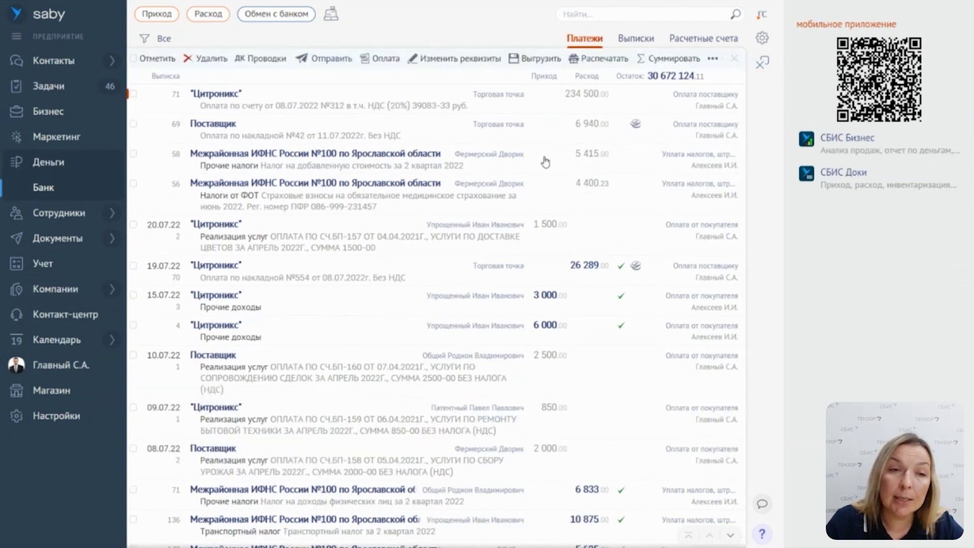
left_click(133, 95)
left_click(133, 124)
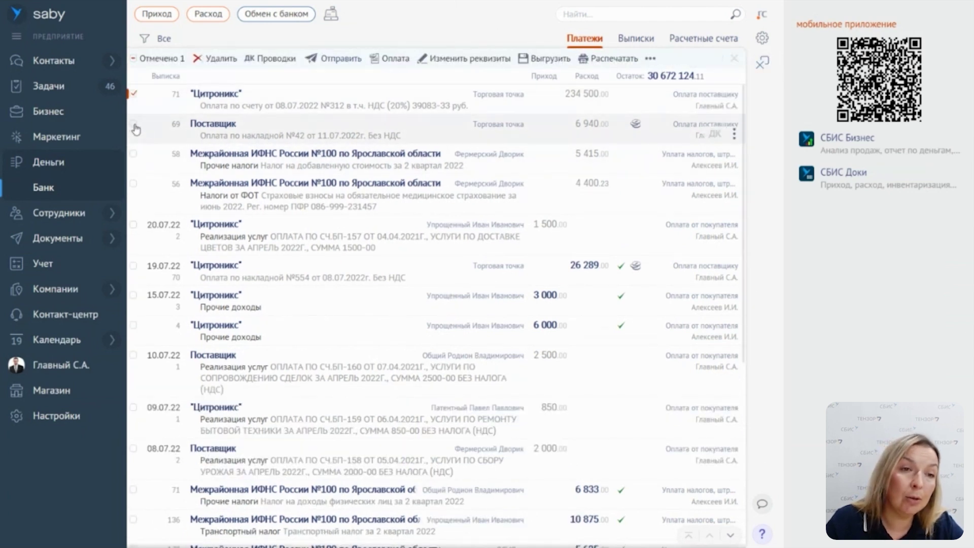
left_click(347, 63)
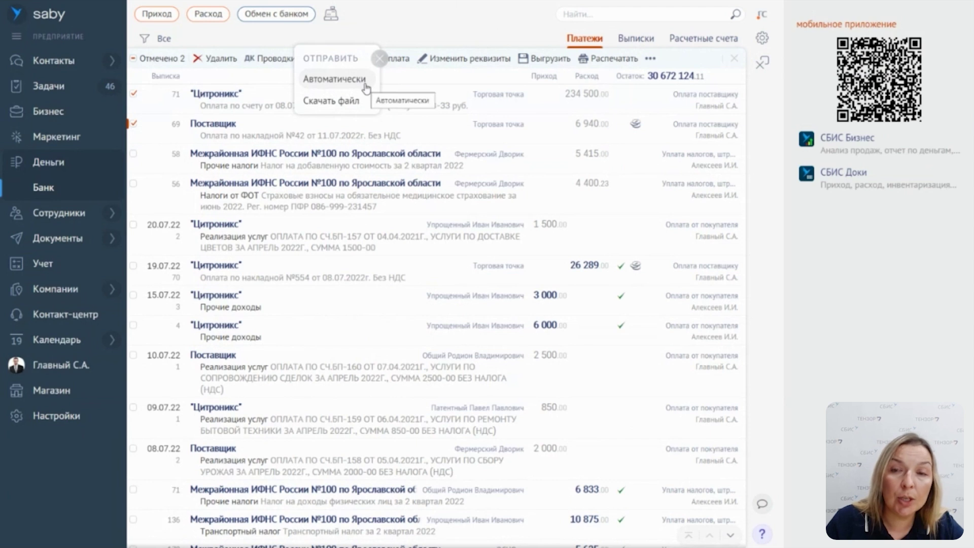
left_click(318, 101)
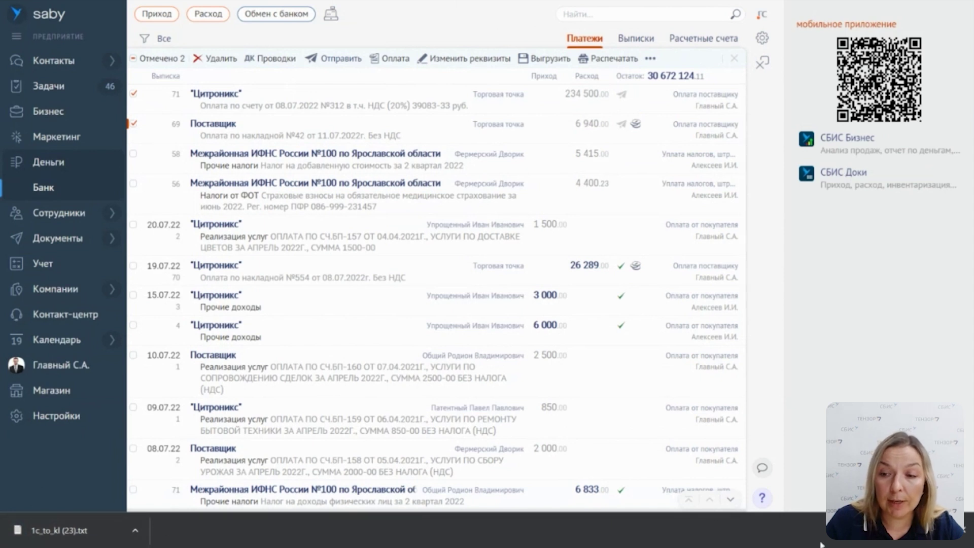
left_click(970, 534)
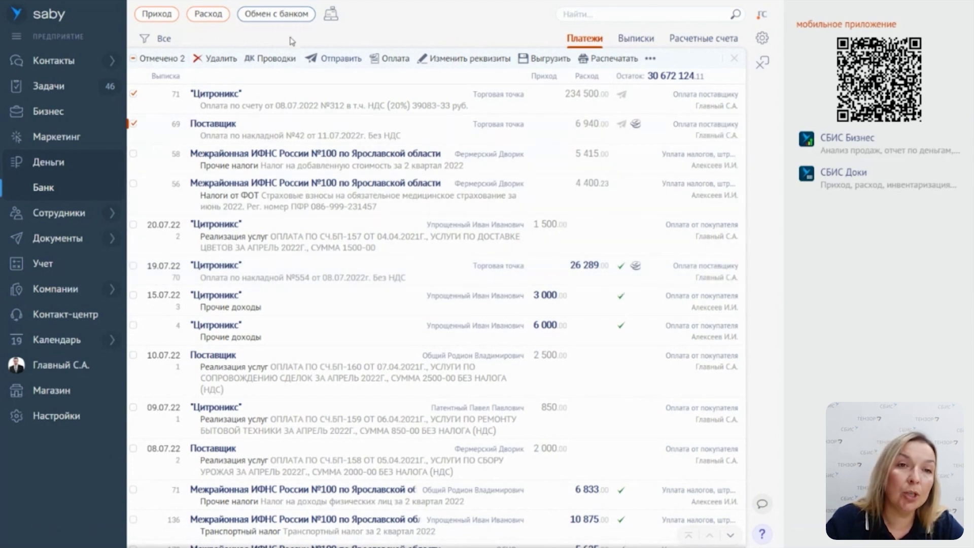
left_click(277, 13)
left_click(282, 56)
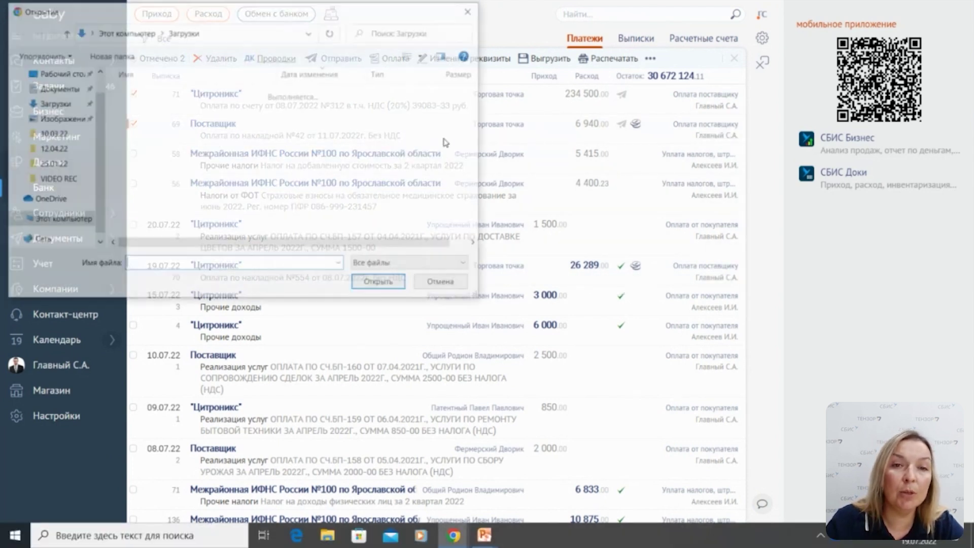
left_click(457, 287)
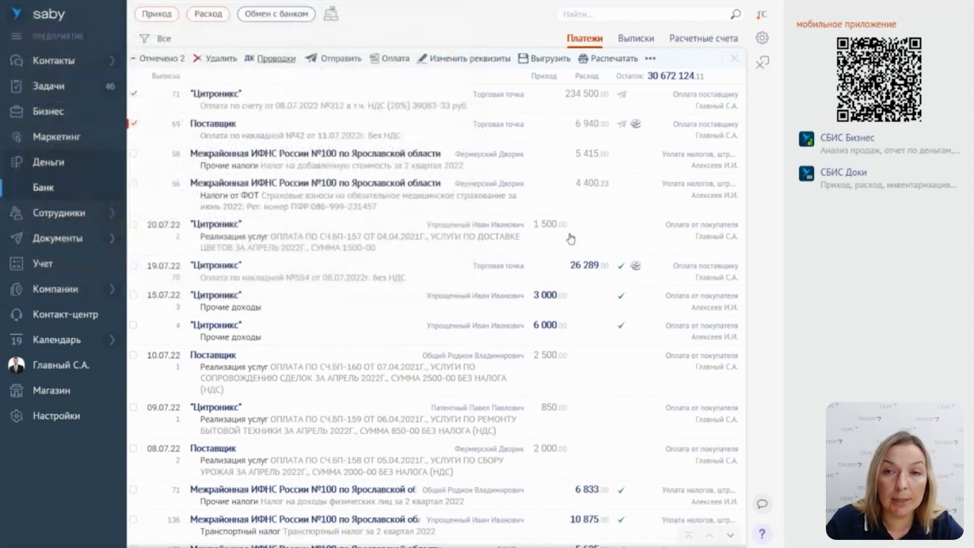
Clear the payment selection and open the bank statements list (Выписки), dismissing its help hint.
left_click(133, 59)
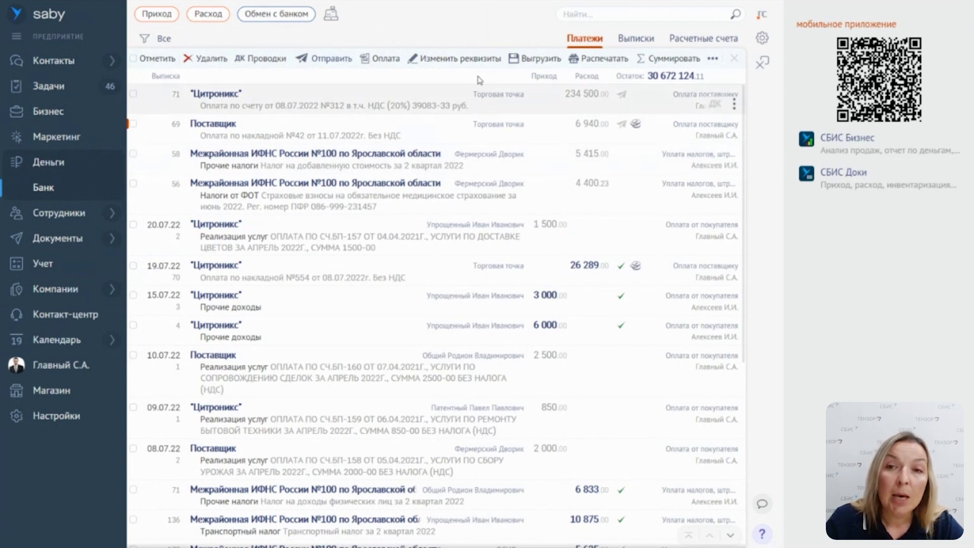
left_click(648, 39)
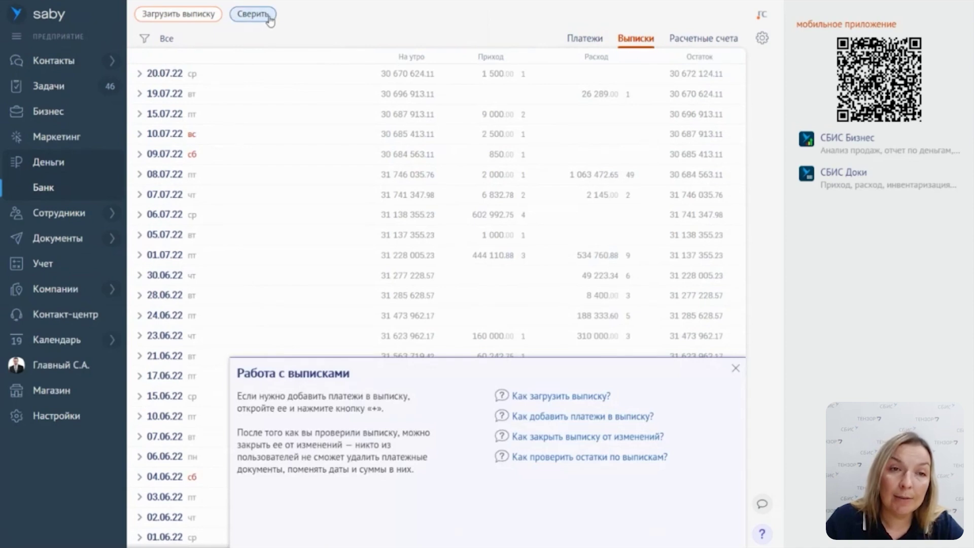
left_click(736, 368)
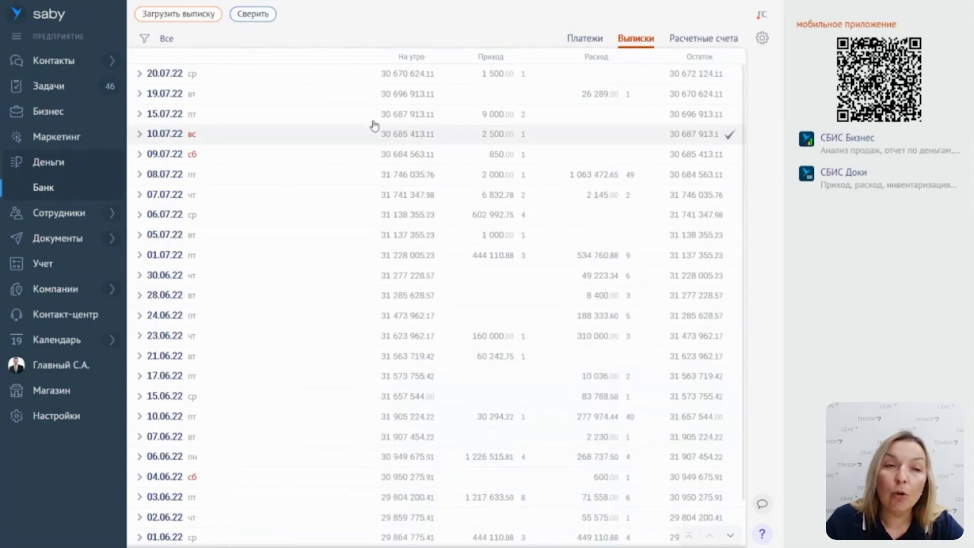
Build a bank operations reconciliation for Июль'22 for Торговая точка, ООО and its ТИНЬКОФФ БАНК account.
left_click(254, 13)
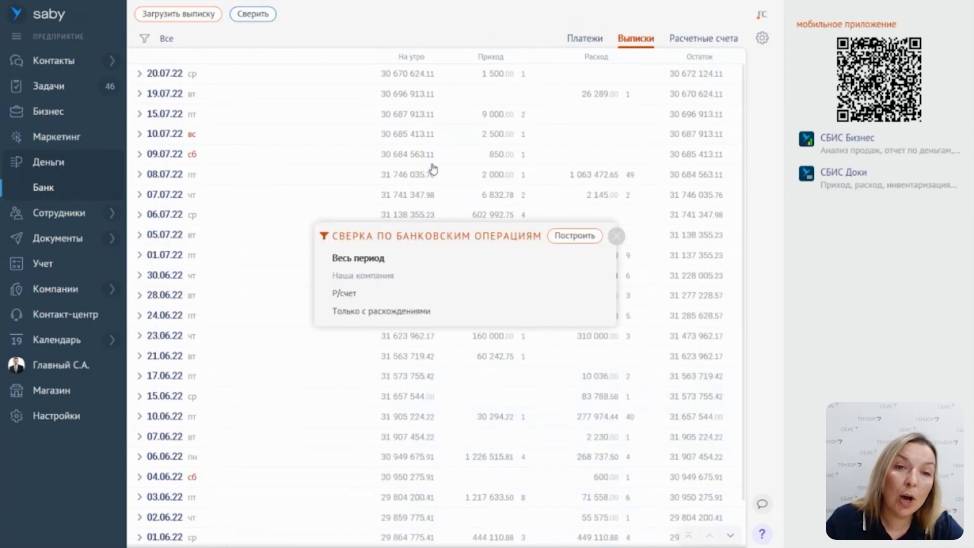
left_click(374, 262)
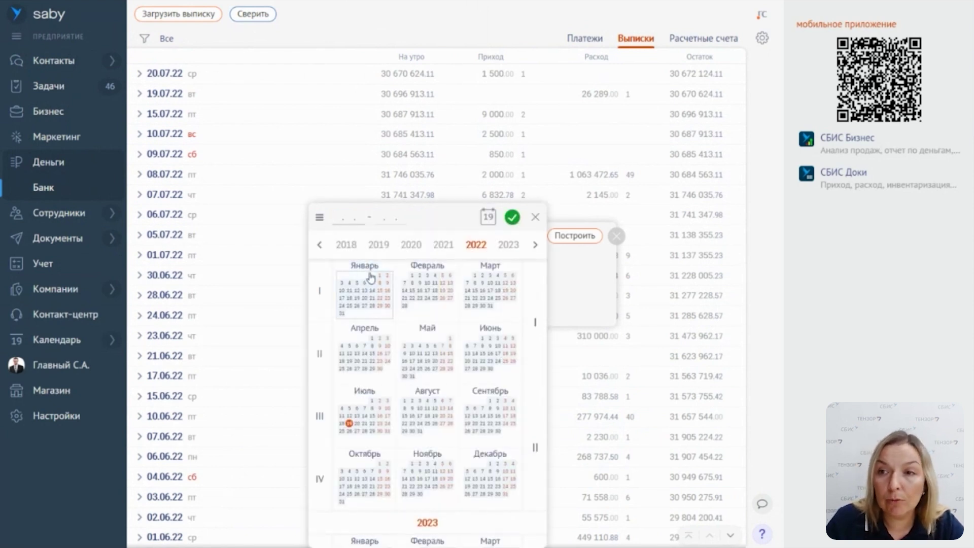
left_click(366, 394)
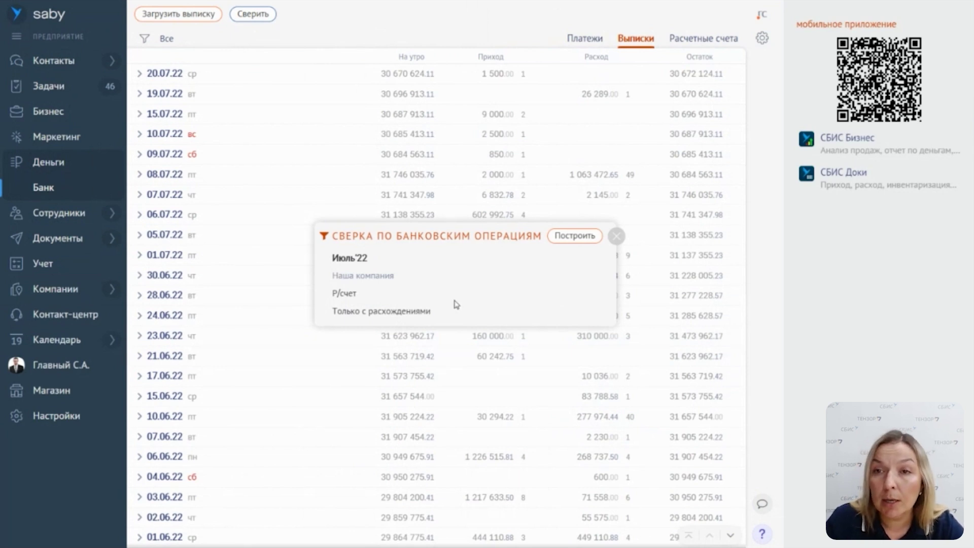
left_click(354, 280)
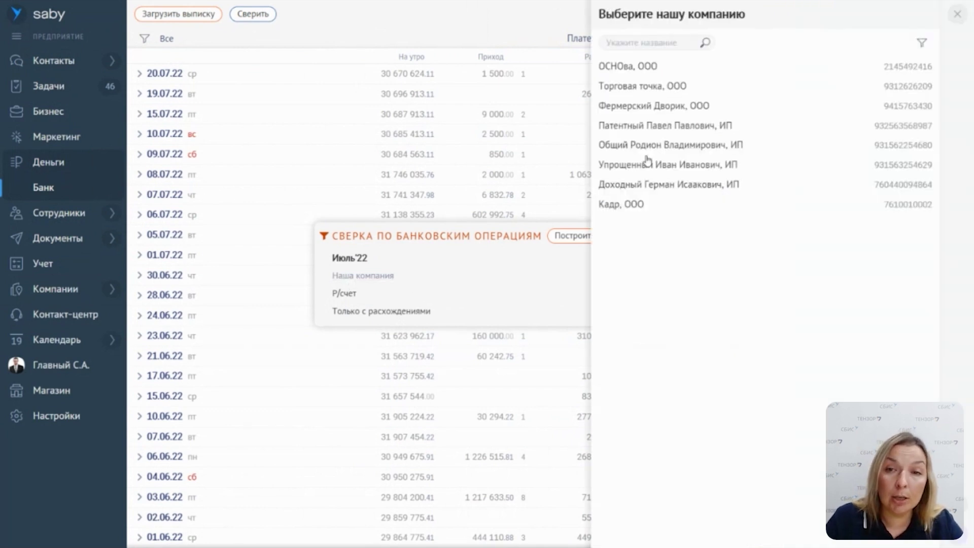
left_click(643, 89)
left_click(353, 297)
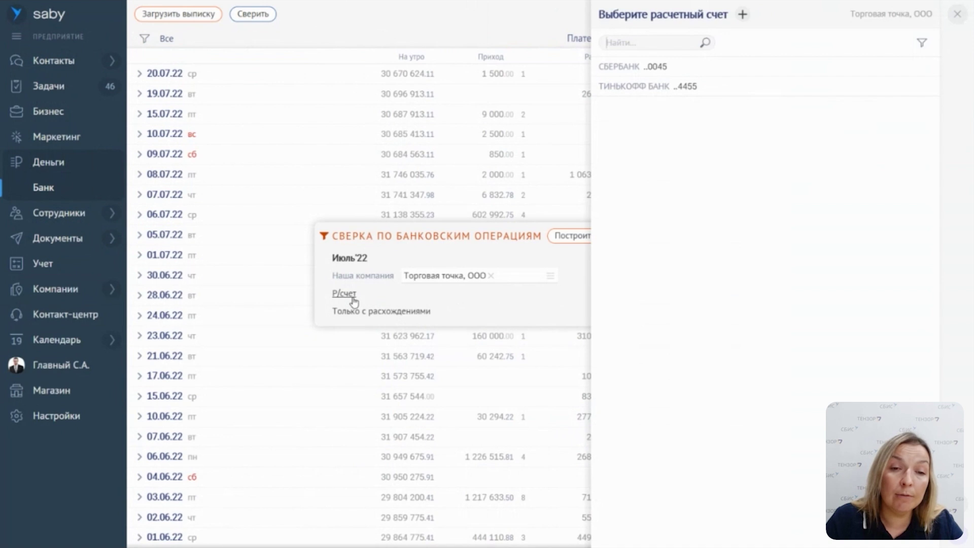
left_click(629, 86)
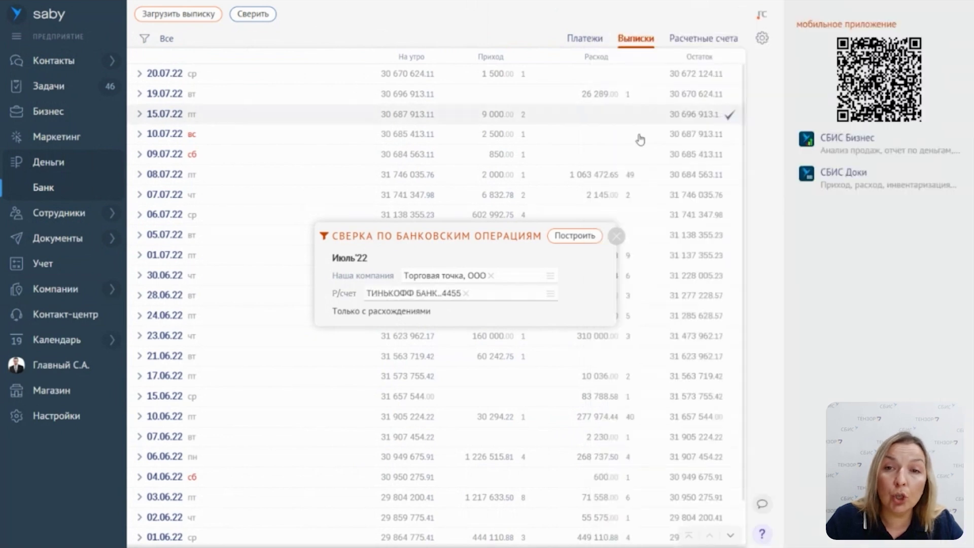
left_click(576, 248)
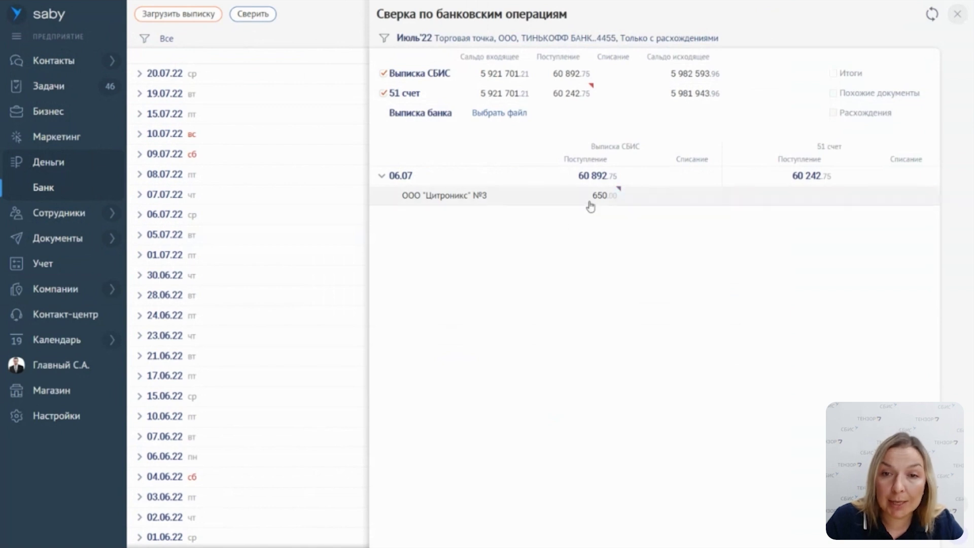
Post the 06.07 customer payment from ООО "Цитроникс" listed as a discrepancy, and refresh the reconciliation.
mouse_move(591, 204)
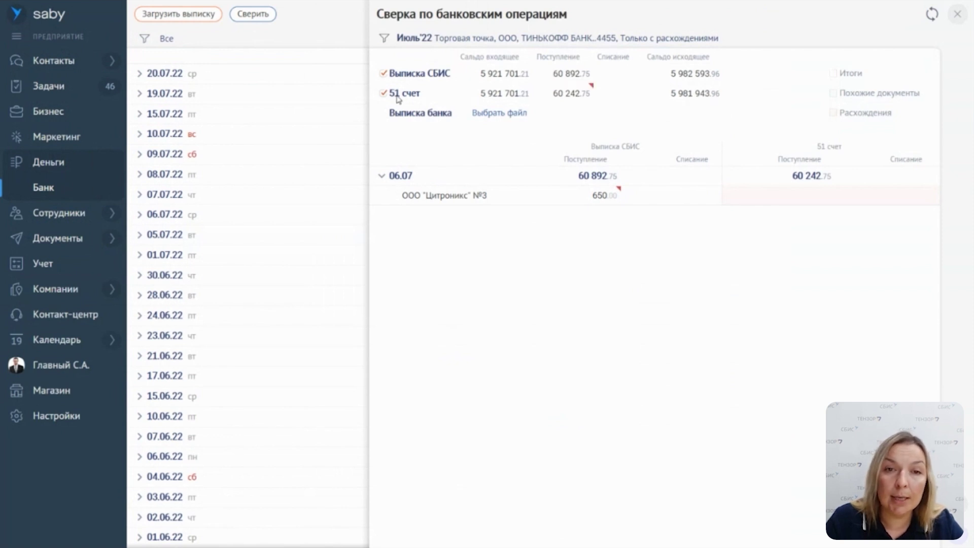
left_click(579, 205)
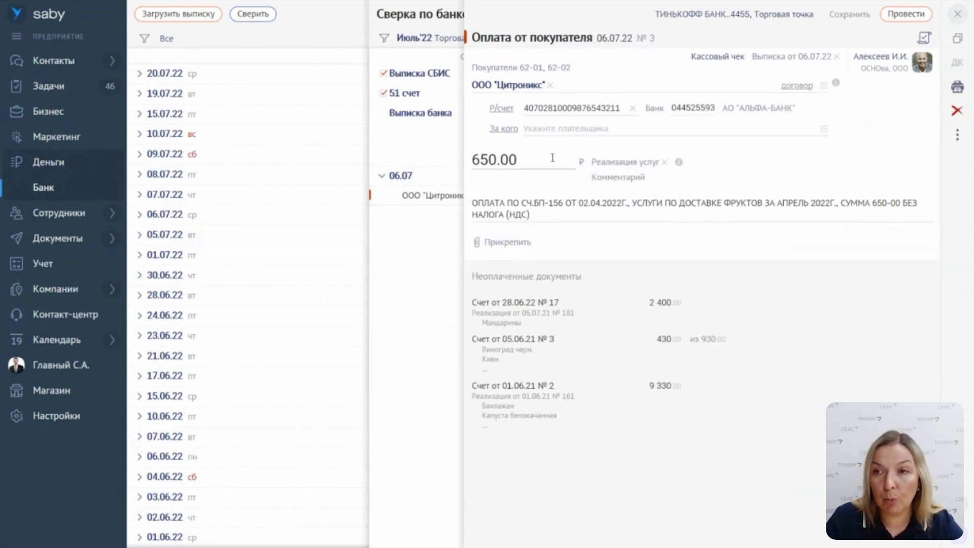
left_click(906, 14)
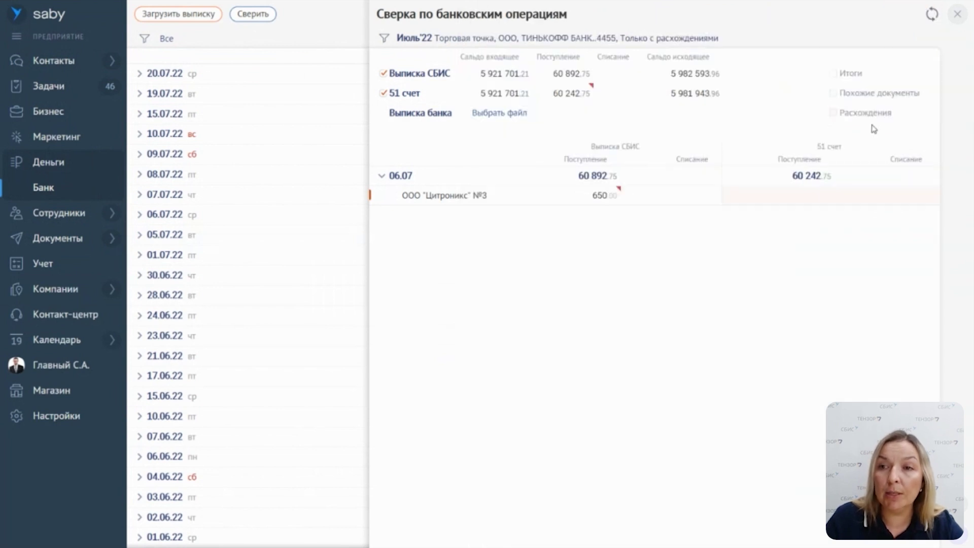
left_click(932, 15)
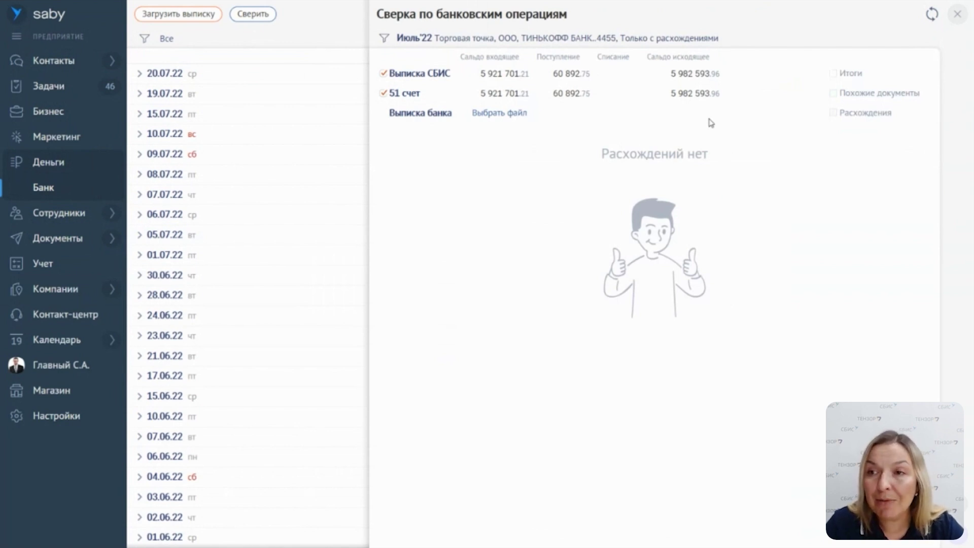
Try to load the "Выписка банка (июль) Торговая точка" file from Загрузки into the reconciliation as the bank statement.
left_click(488, 117)
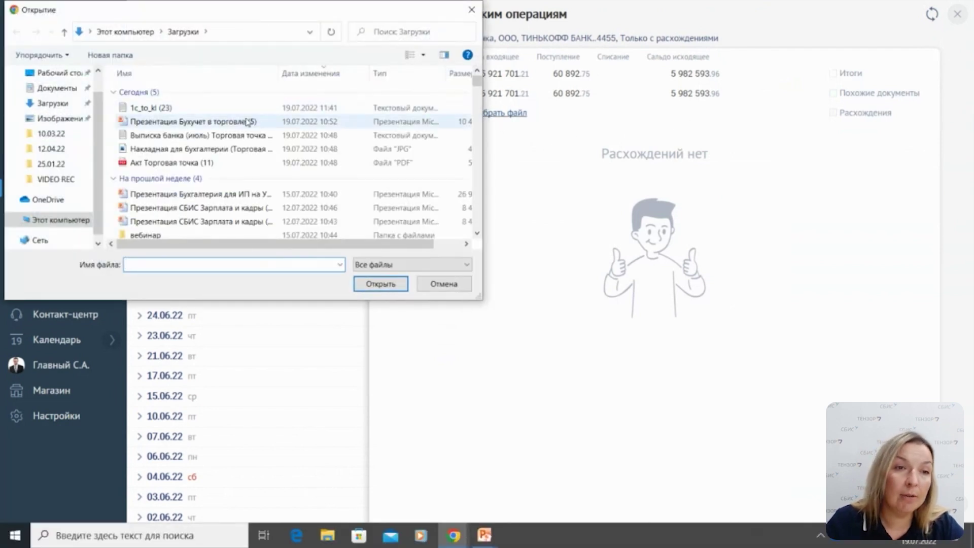
double_click(187, 135)
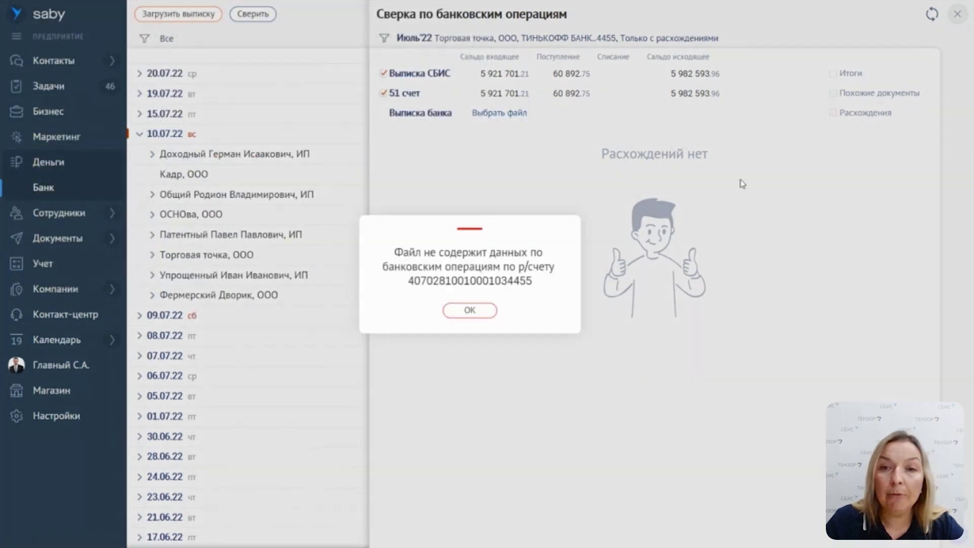
left_click(470, 310)
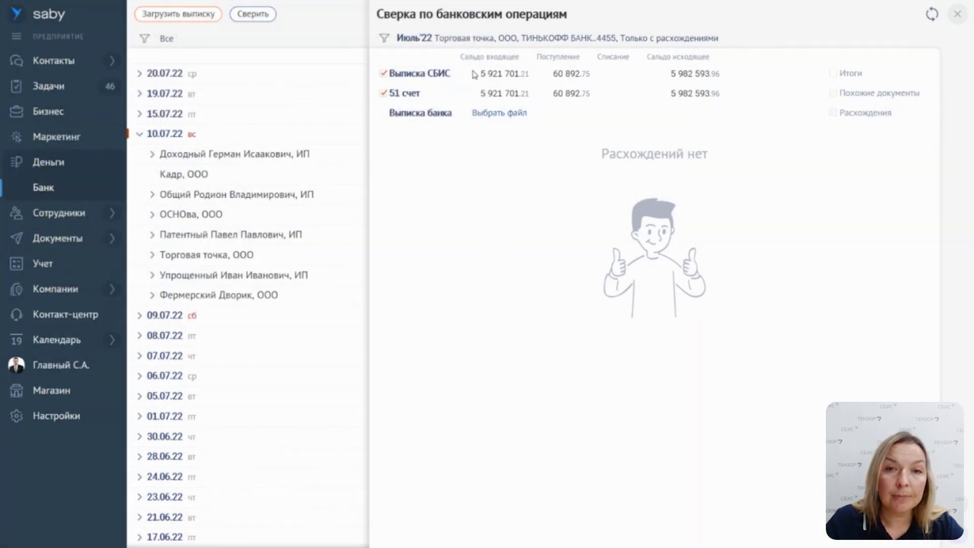
Rebuild the reconciliation for the company's СБЕРБАНК account, compare the statement with account 51, and close the report.
left_click(386, 37)
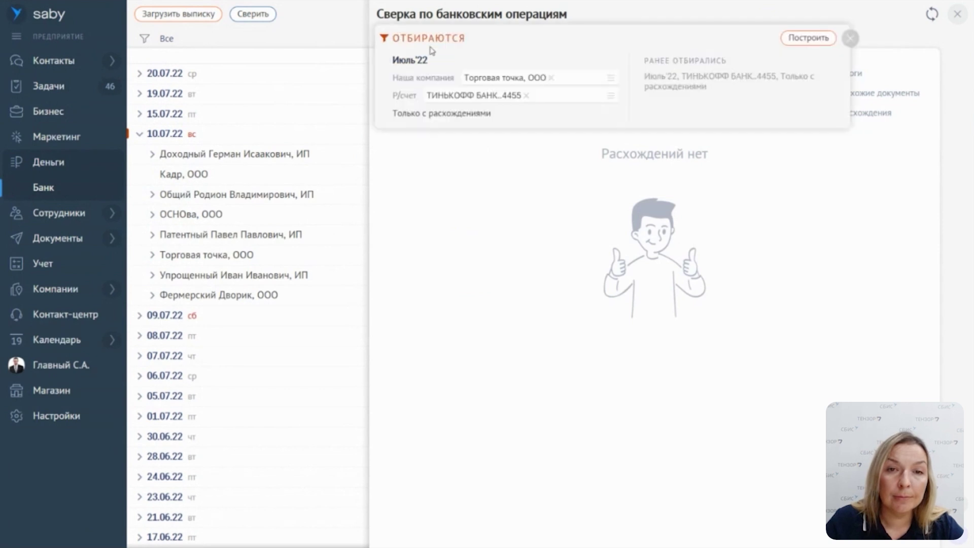
left_click(611, 98)
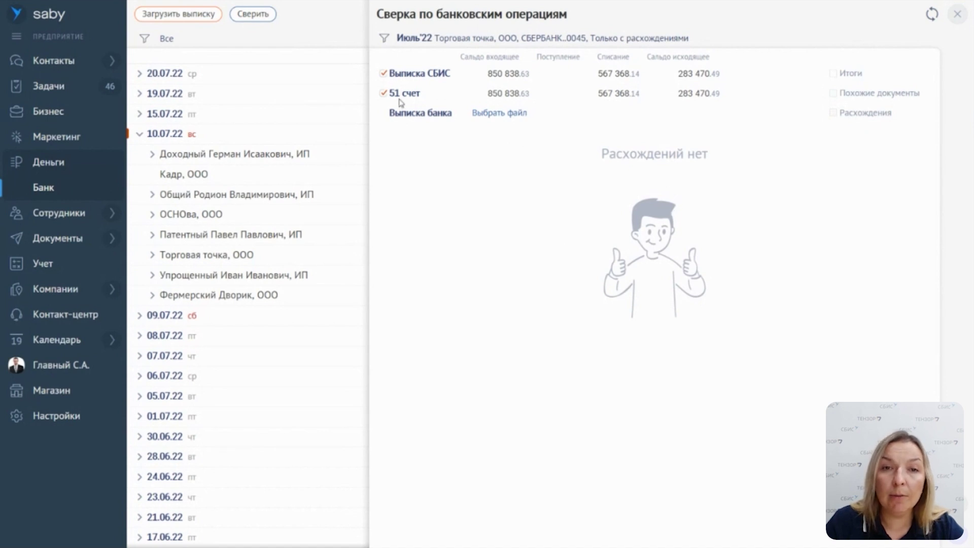
left_click(957, 14)
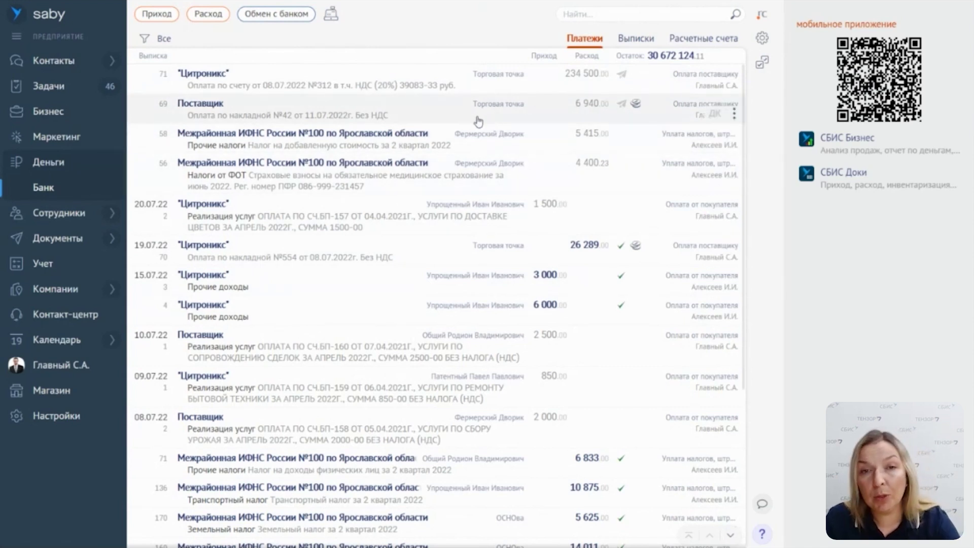
Review the unposted supplier payments № 69 to Поставщик and № 71 to "Цитроникс" with their attached documents, closing each one.
left_click(416, 114)
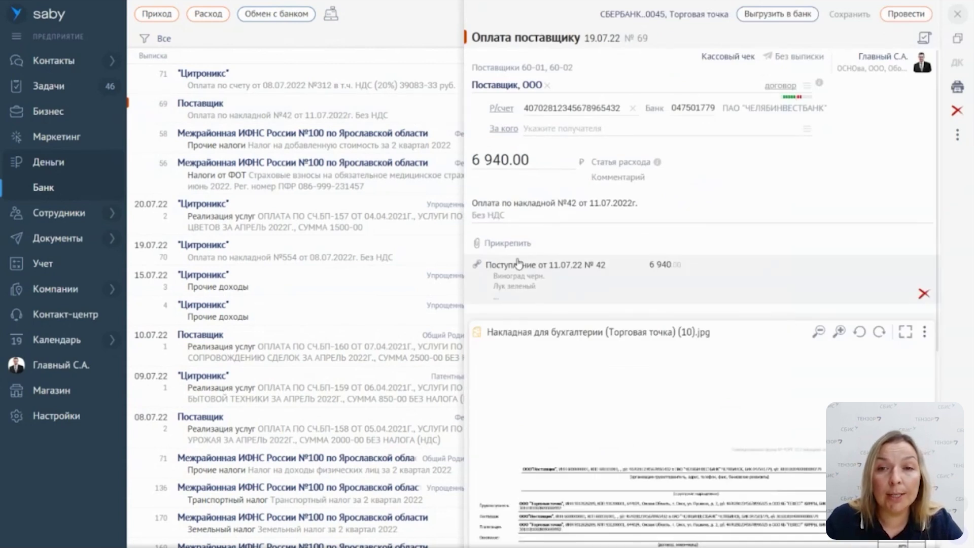
left_click(958, 14)
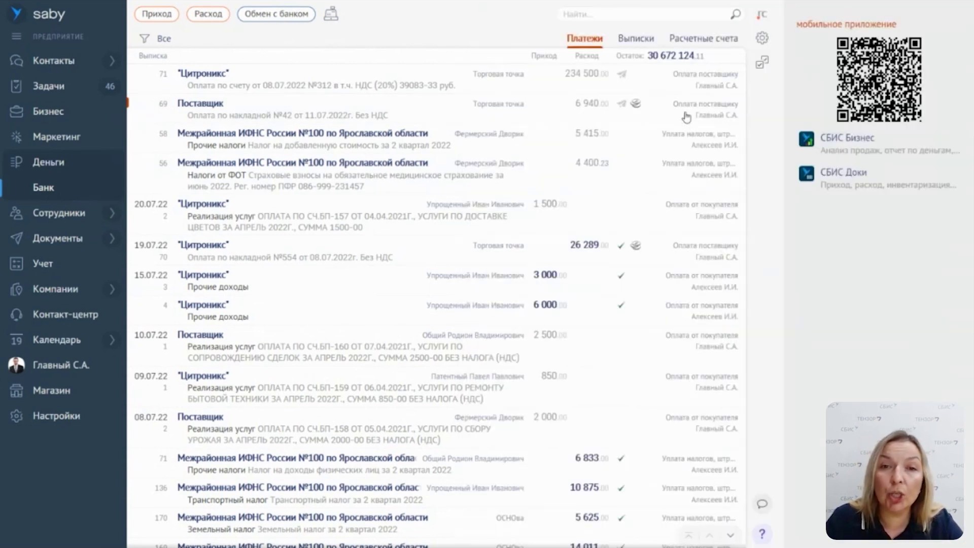
left_click(468, 87)
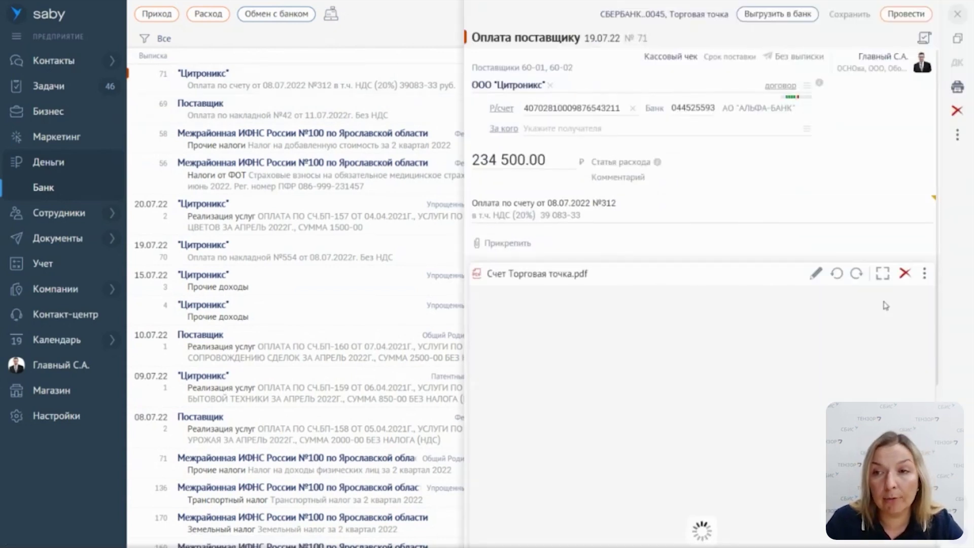
left_click(957, 14)
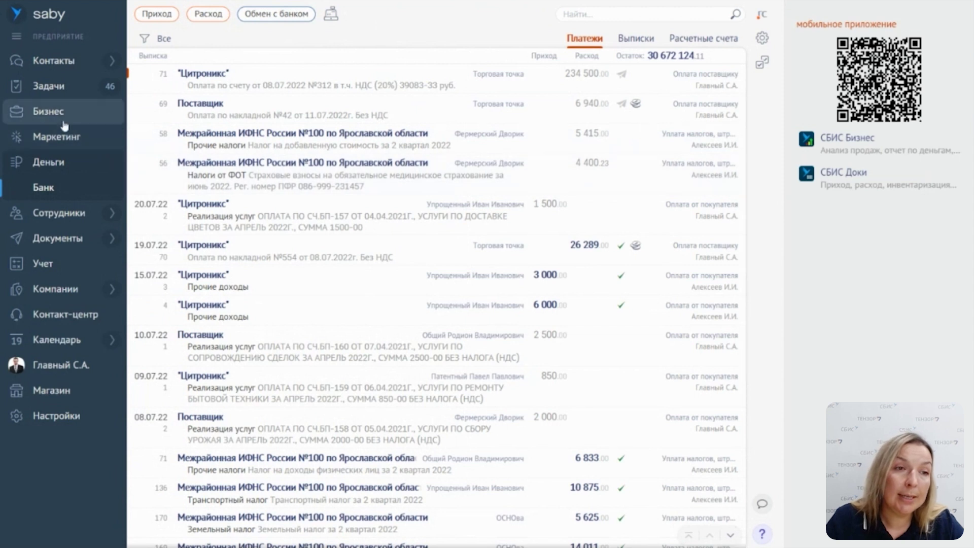
Check the stock of the Цех по сборке продукции №1 warehouse in Склад, expanding Магазин and Компьютерная техника и ПО.
mouse_move(64, 118)
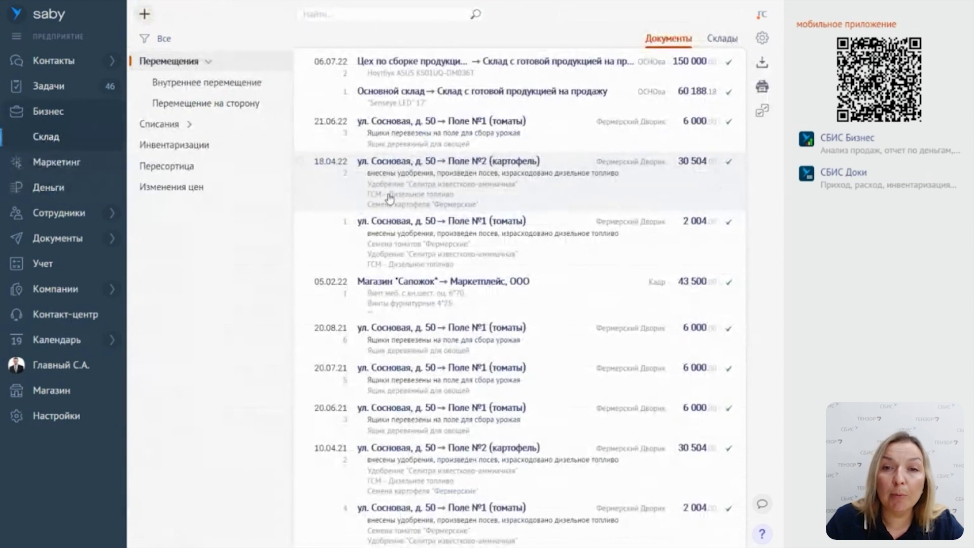
left_click(718, 45)
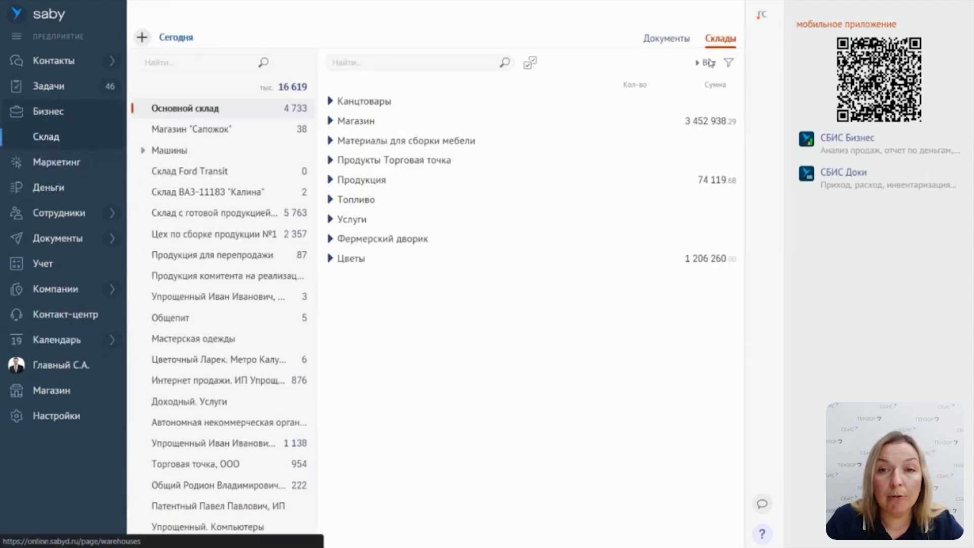
left_click(237, 236)
left_click(329, 101)
left_click(343, 120)
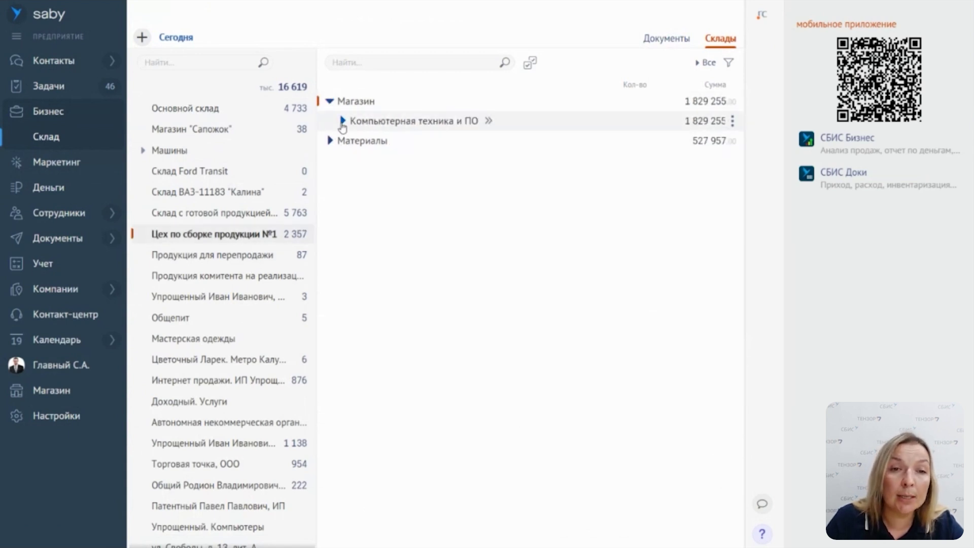
Return to the warehouse documents and examine the transfer and write-off types available for a new document.
left_click(675, 44)
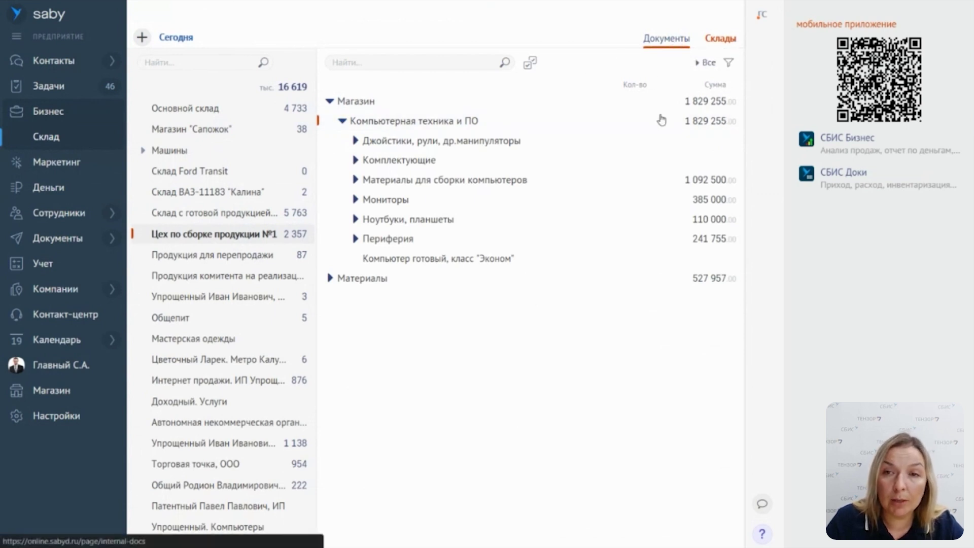
left_click(146, 15)
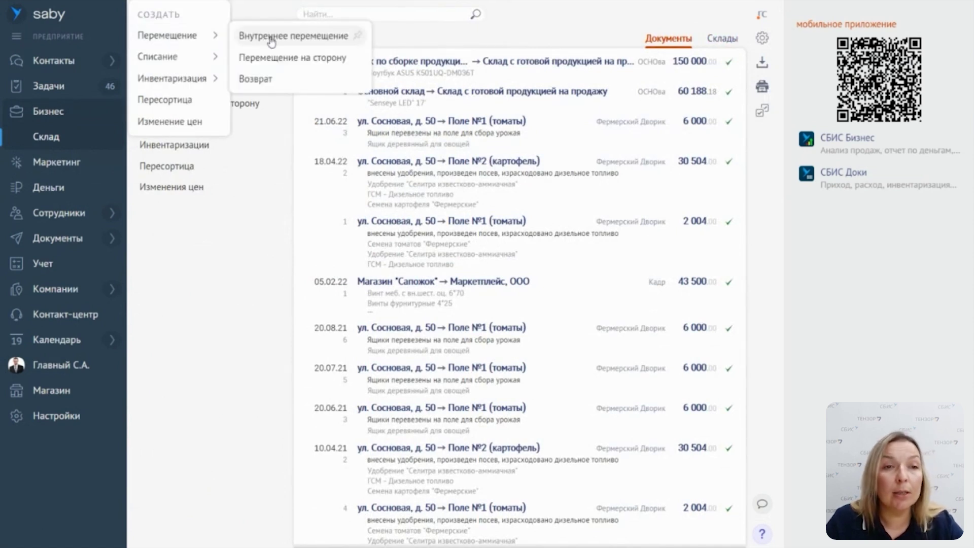
mouse_move(189, 68)
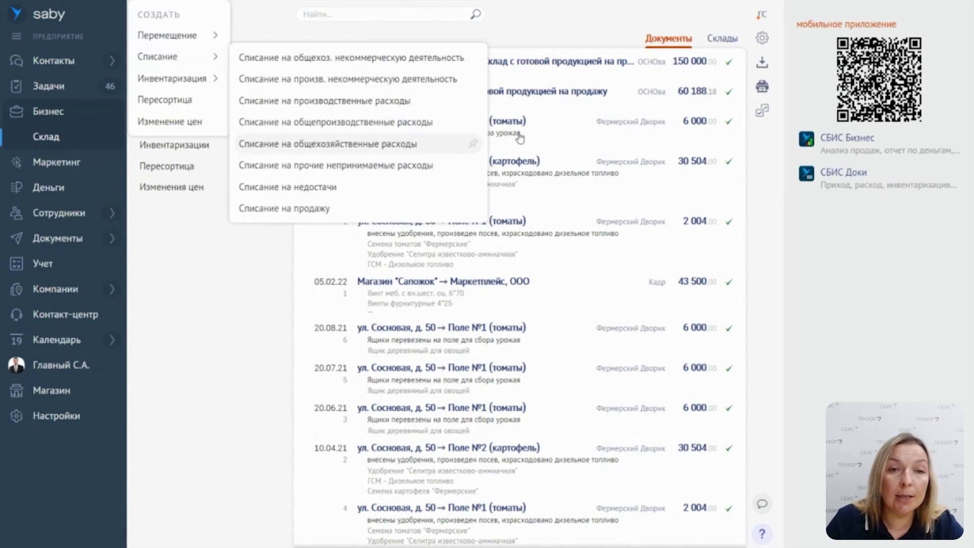
left_click(563, 28)
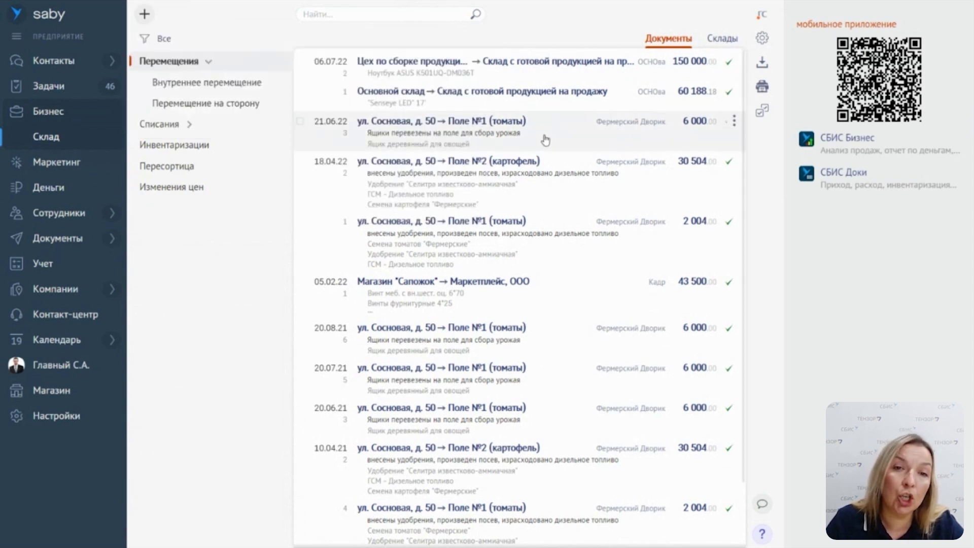
Show the inventory documents (Инвентаризации) and create a new Инвентаризация document.
left_click(195, 148)
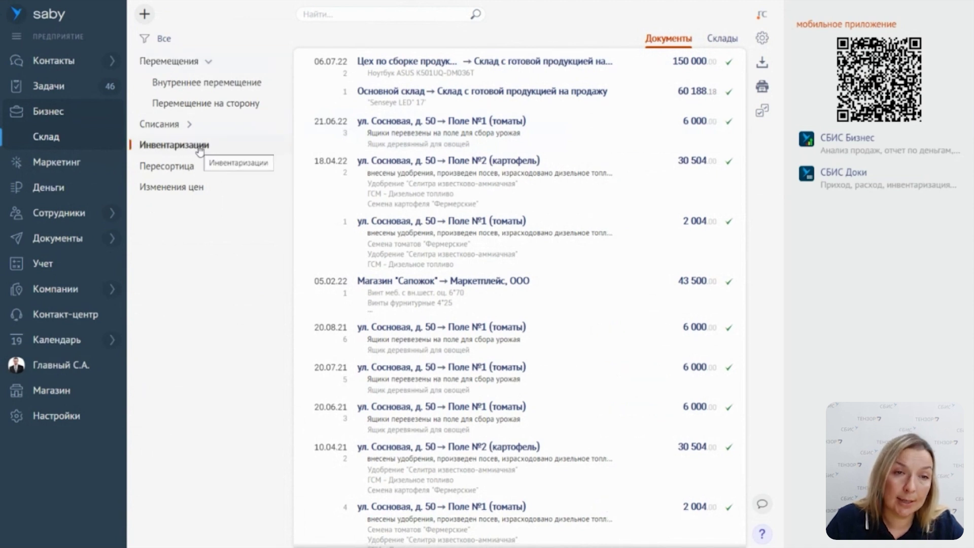
left_click(142, 15)
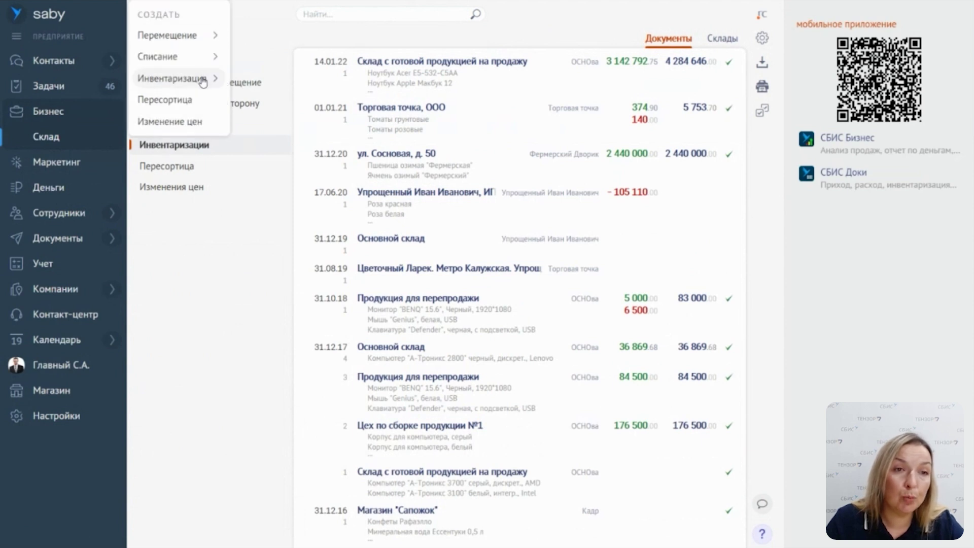
mouse_move(203, 81)
left_click(298, 100)
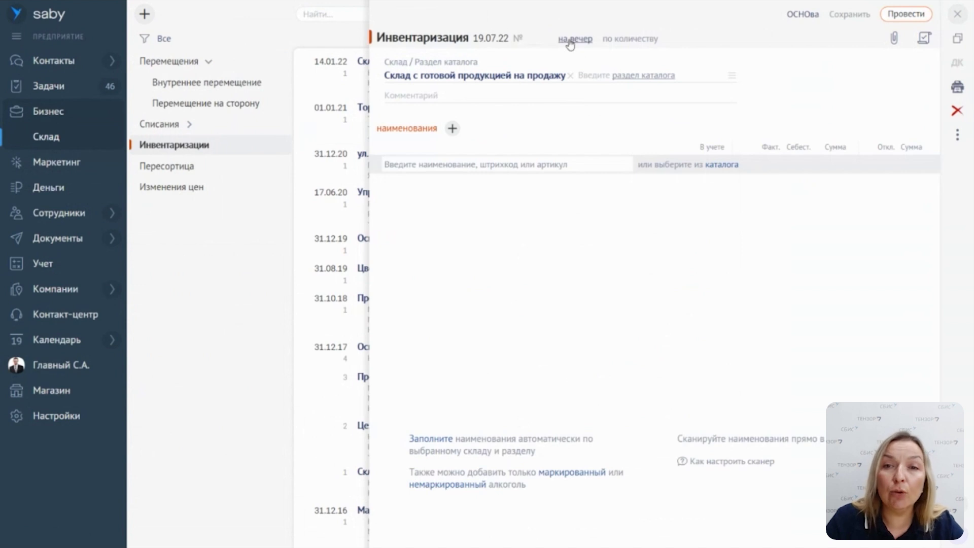
Examine the inventory's timing and counting-method options, keeping на вечер and по количеству.
left_click(572, 40)
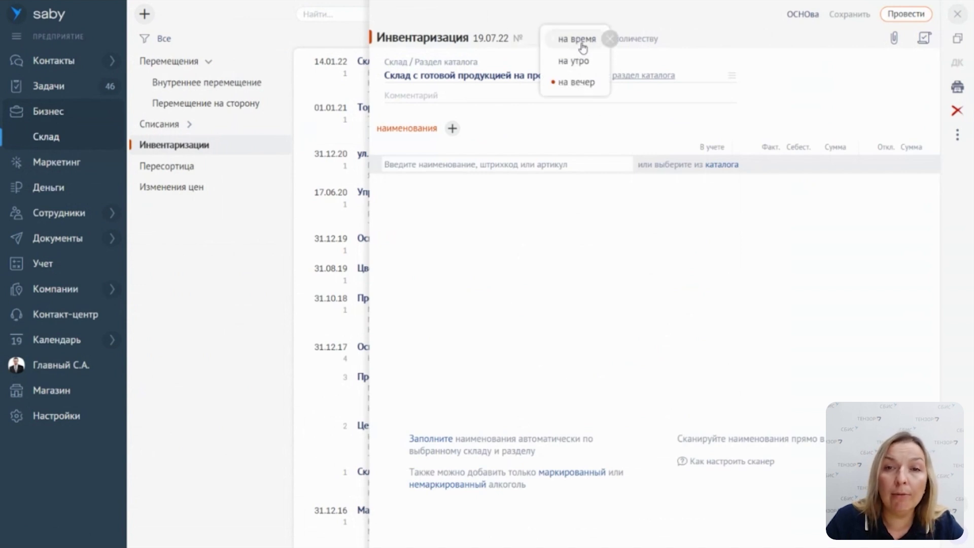
left_click(576, 82)
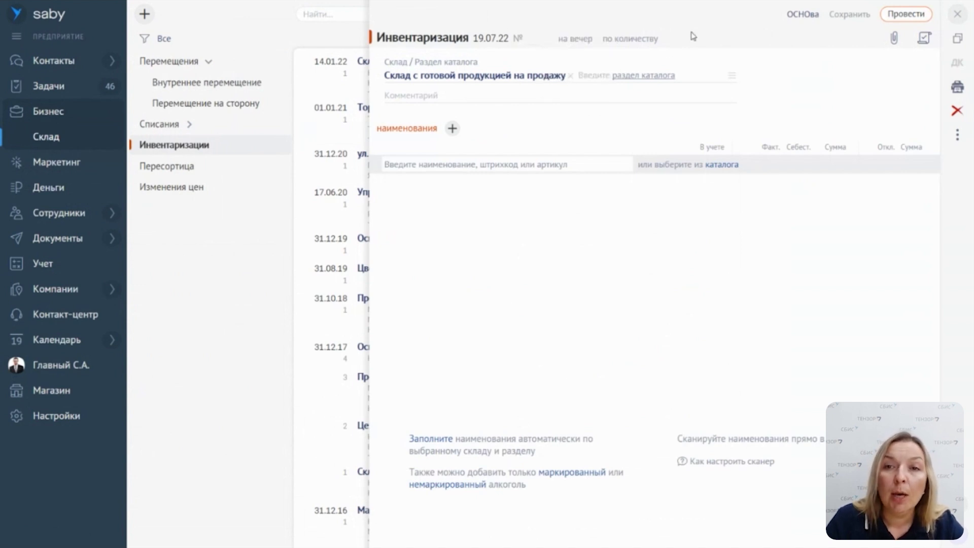
left_click(642, 42)
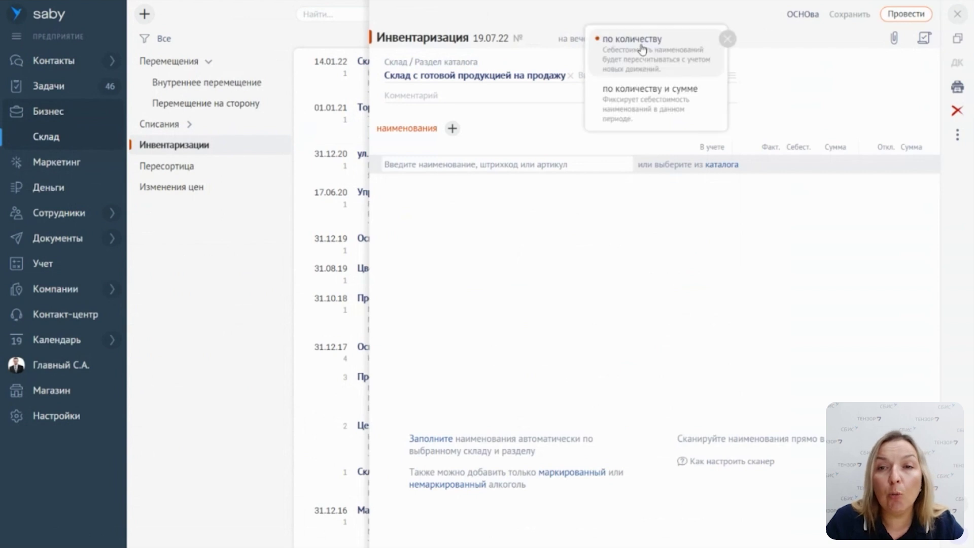
left_click(728, 39)
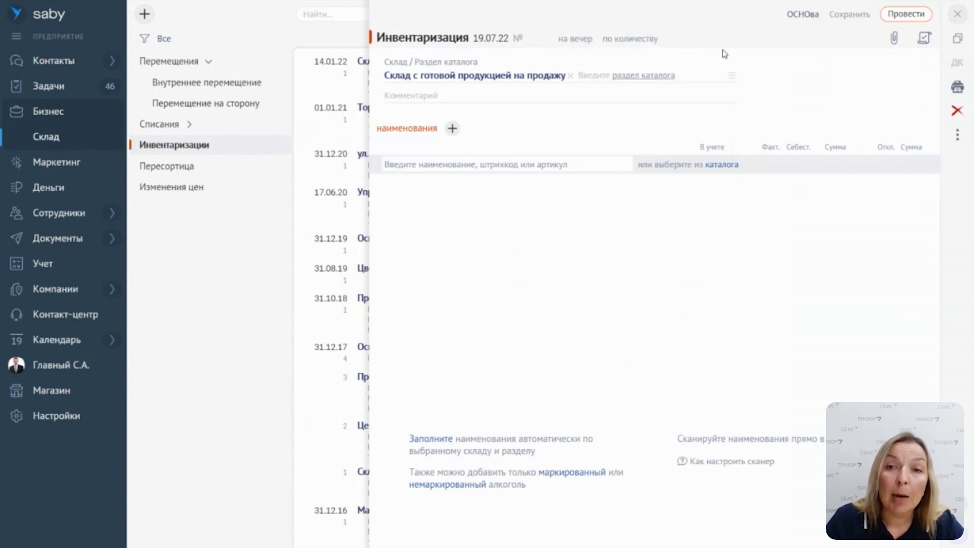
Examine the catalog sections available for limiting the inventory, and return to the document without choosing one.
left_click(637, 82)
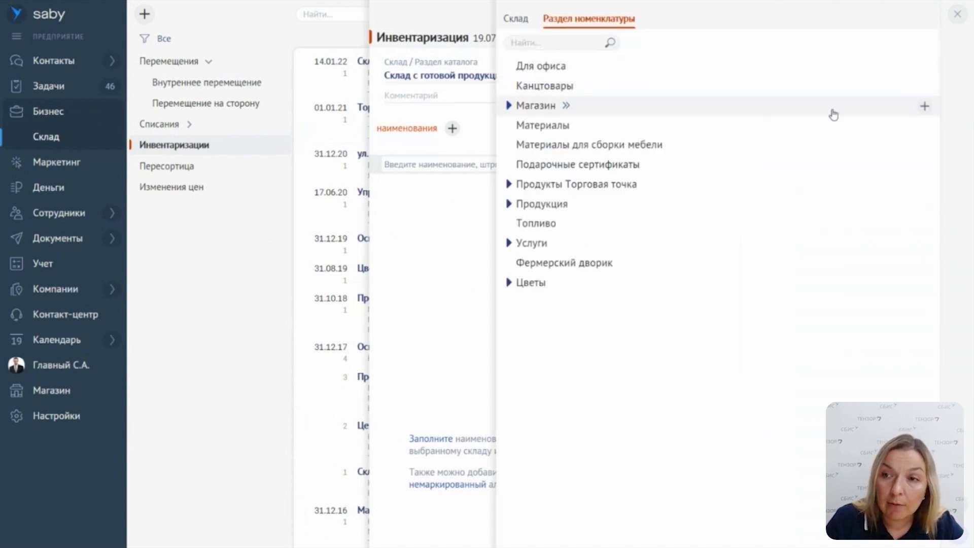
left_click(957, 14)
left_click(795, 72)
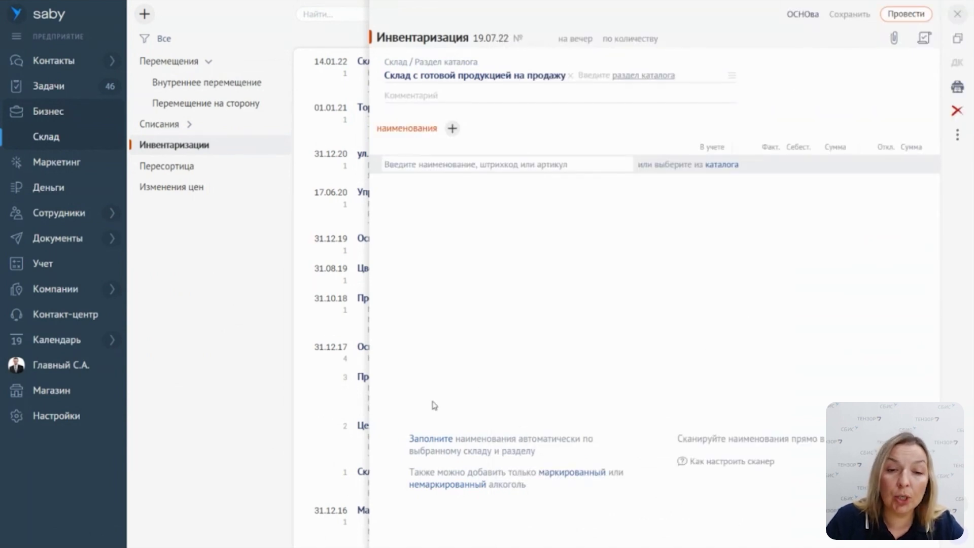
Fill the inventory automatically with the warehouse's items and set their actual quantities from the accounting data (Факт по учету).
left_click(421, 444)
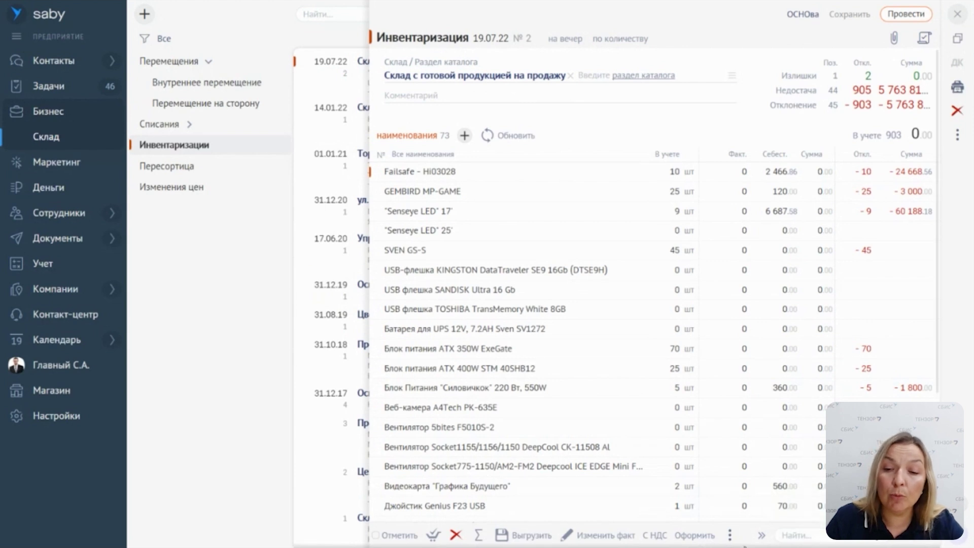
left_click(620, 537)
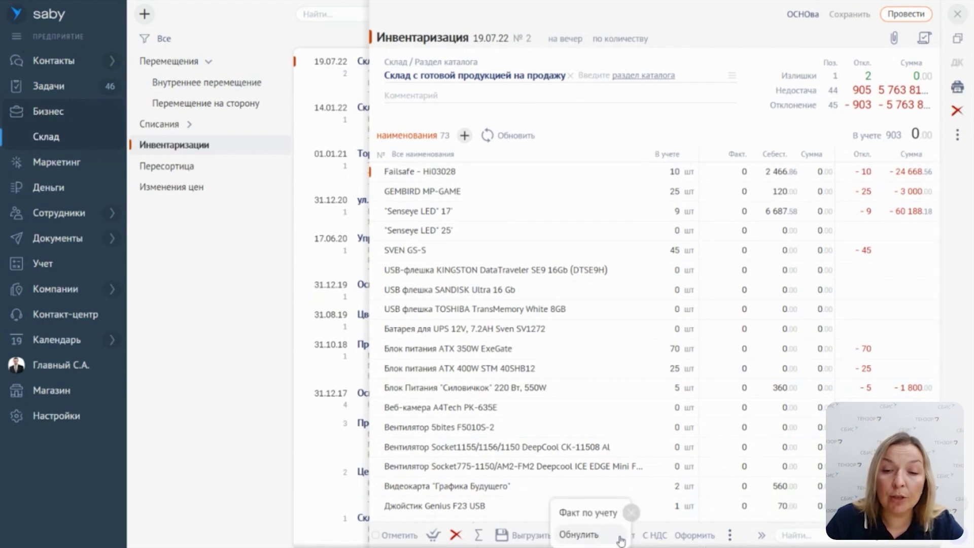
left_click(587, 514)
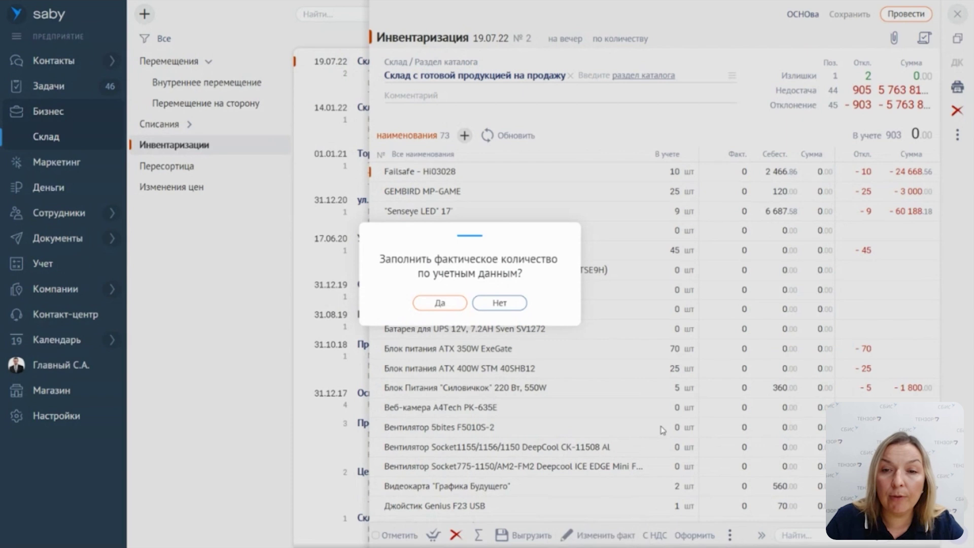
left_click(440, 304)
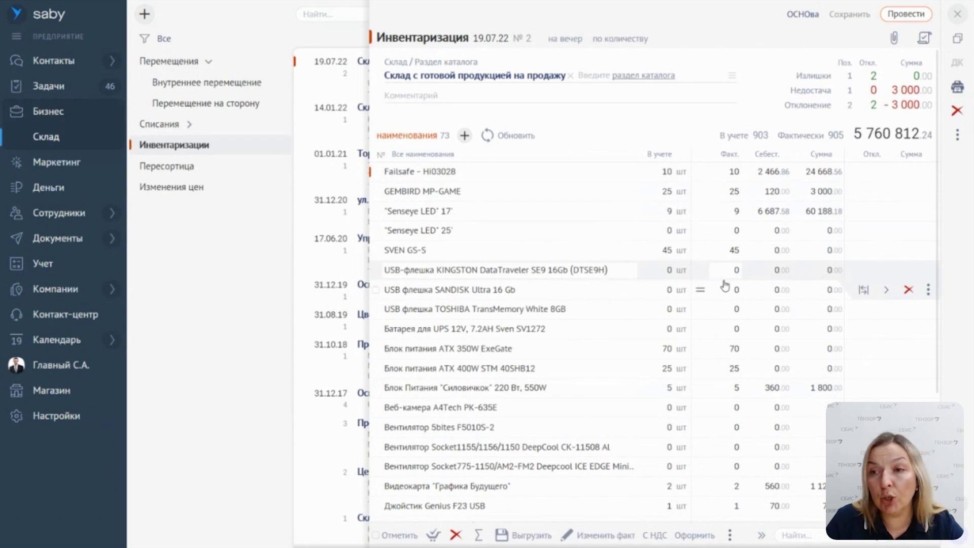
Set the actual quantity of "Senseye LED" 17' to 8 and of SVEN GS-S to 46.
left_click(735, 216)
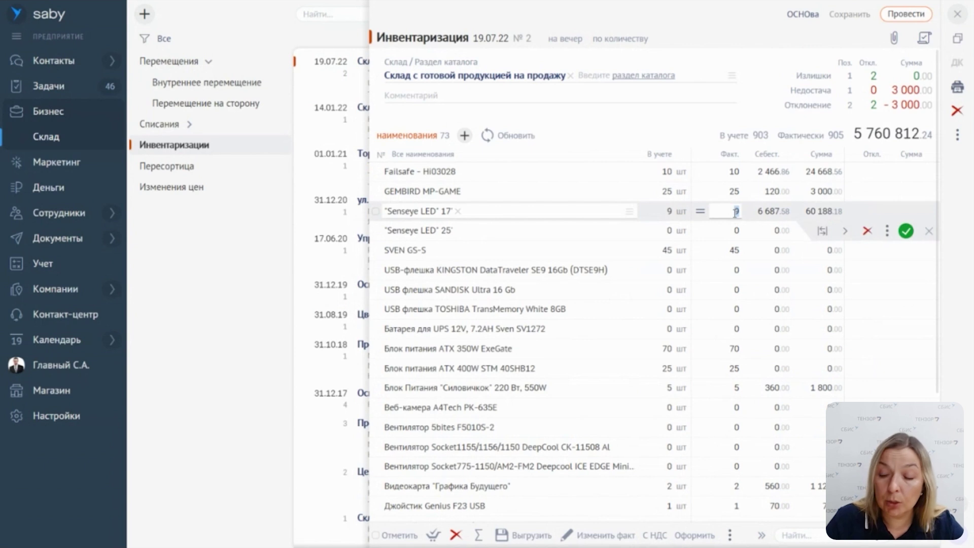
key("BackSpace")
type("8")
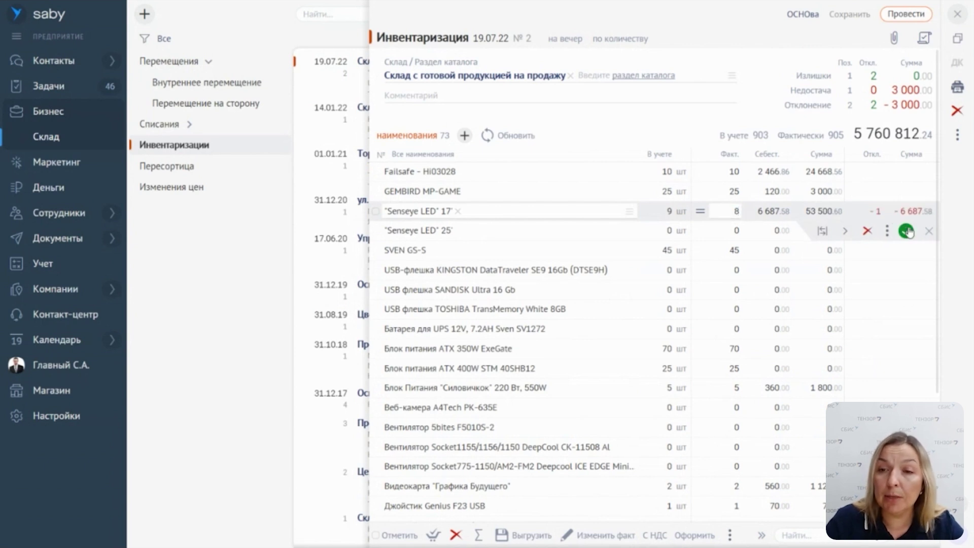
key("Return")
left_click(729, 252)
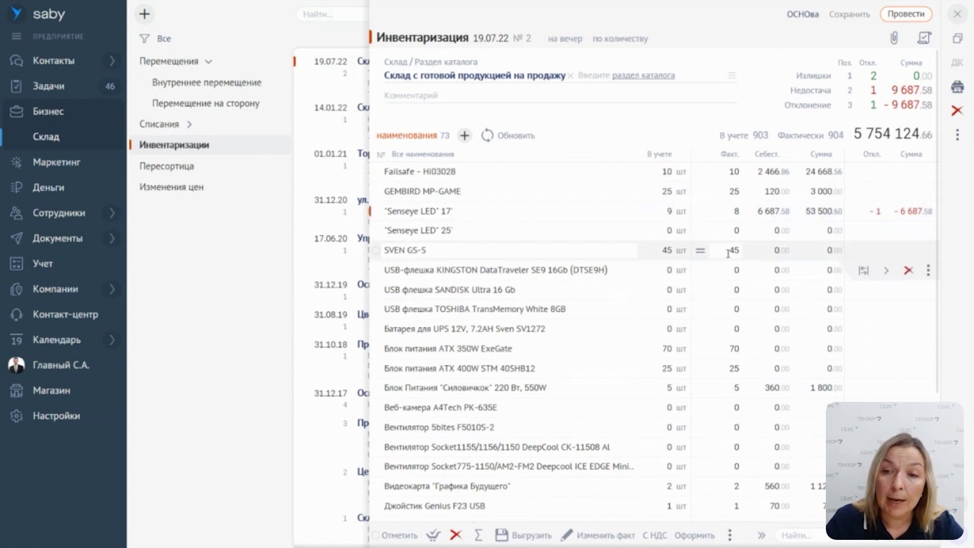
left_click(729, 253)
type("46")
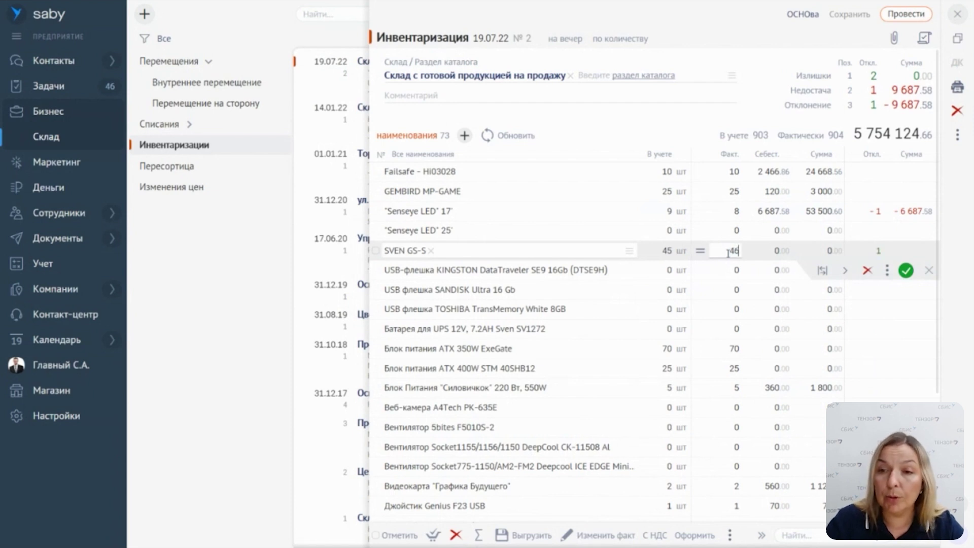
key("Return")
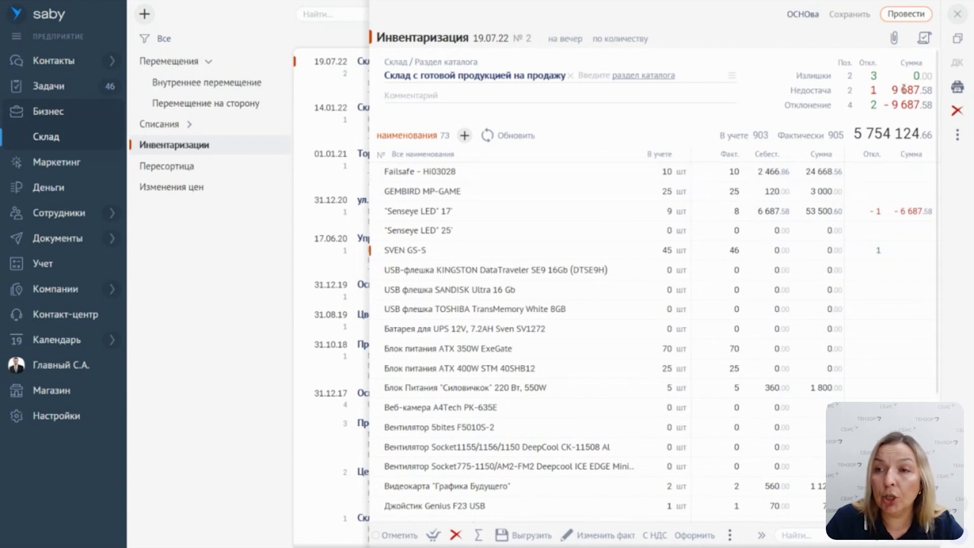
Post the inventory document and return to it from the posting details.
left_click(961, 64)
left_click(904, 16)
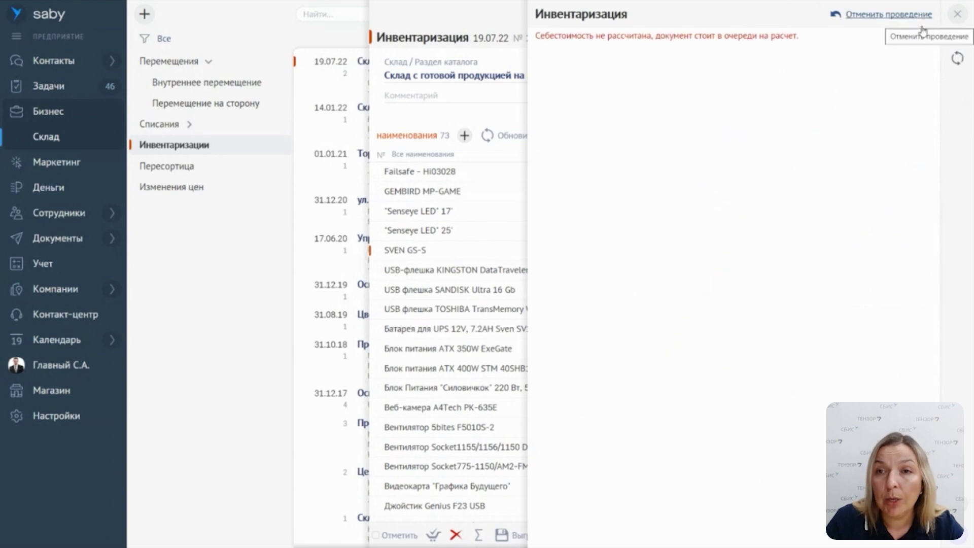
left_click(957, 17)
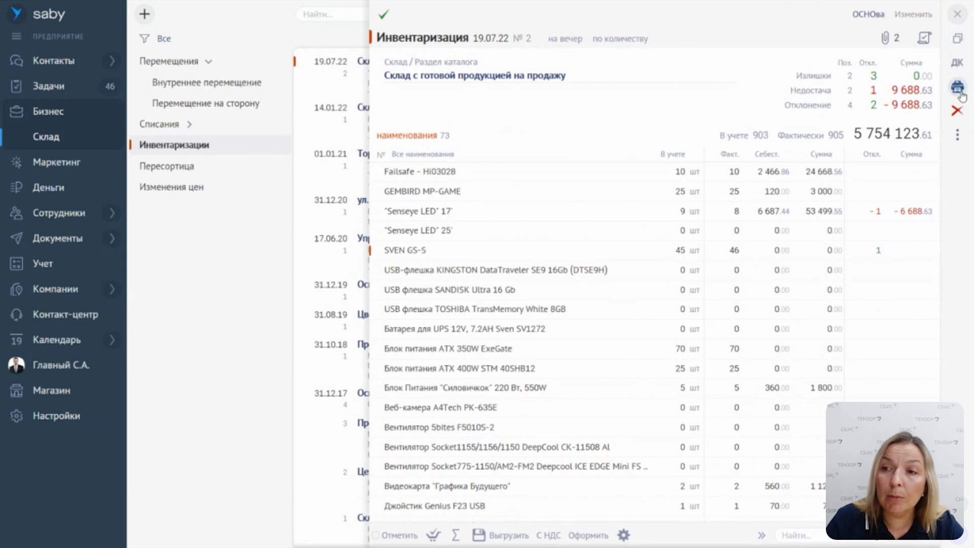
Examine the inventory's printable forms, previewing ИНВ-19, and return to the list of inventories.
left_click(958, 92)
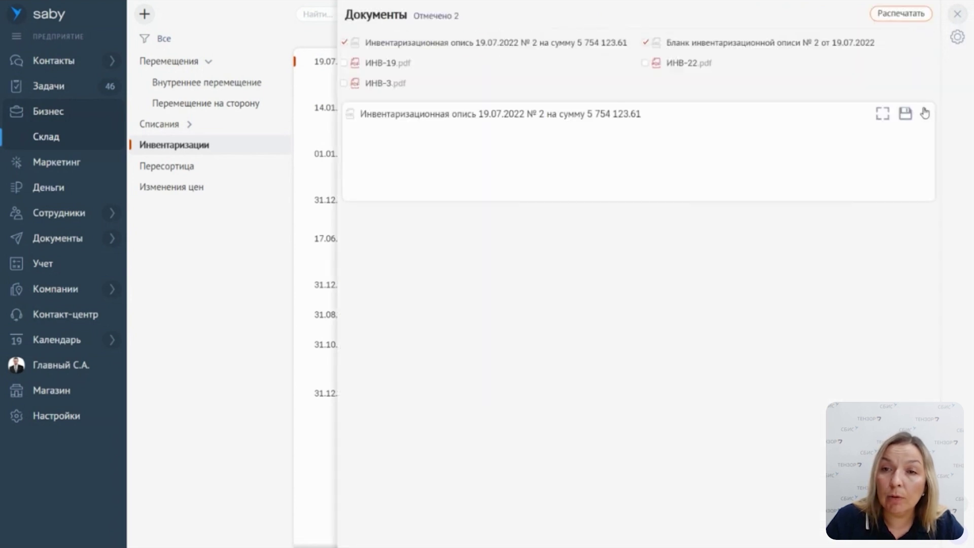
left_click(453, 68)
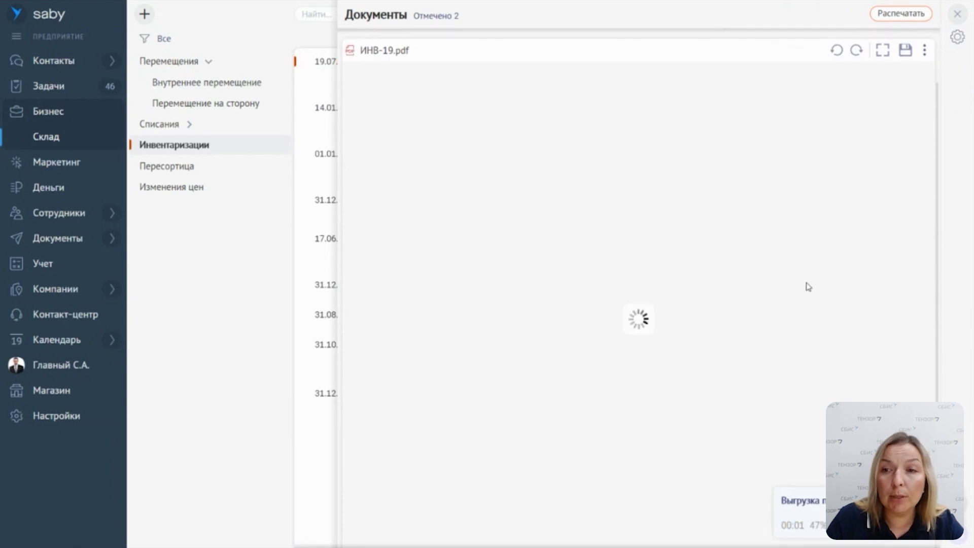
scroll(806, 264, "up", 1)
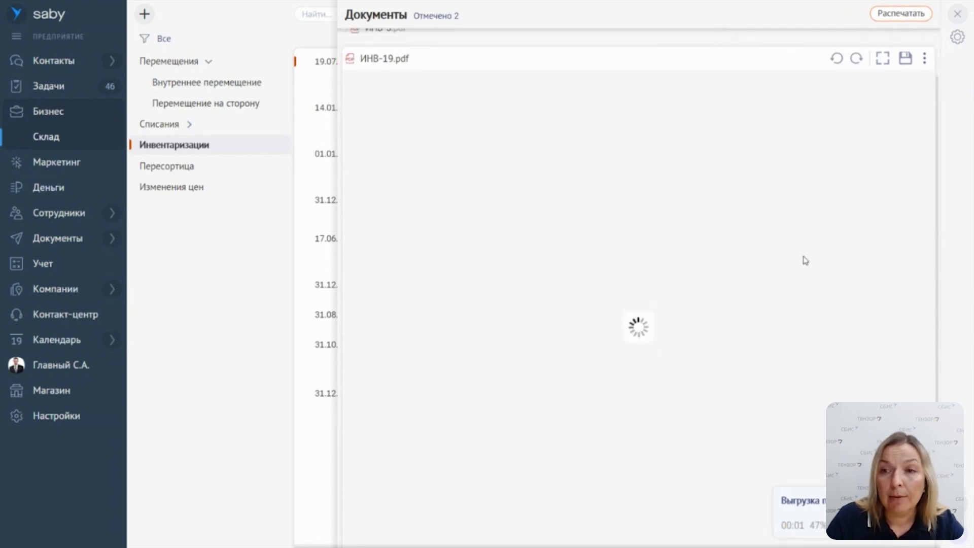
scroll(806, 261, "up", 2)
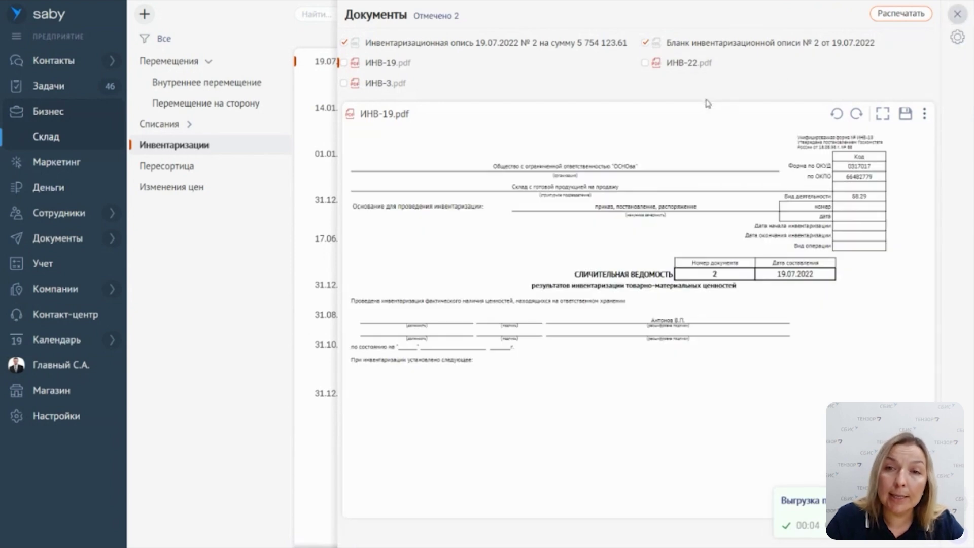
left_click(957, 14)
left_click(957, 14)
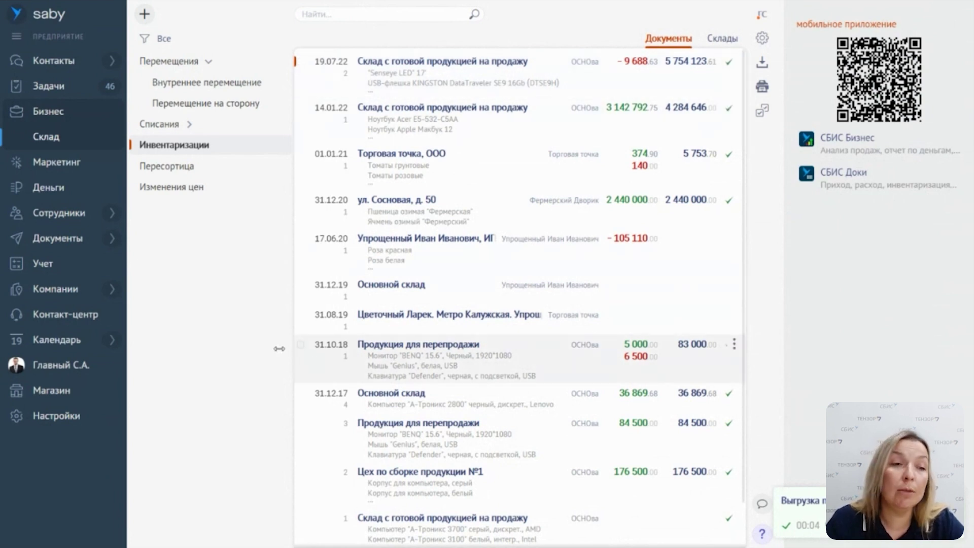
Show the Имущество/НМА section of Учет and examine the property list with its balances, initial costs and depreciation.
mouse_move(57, 272)
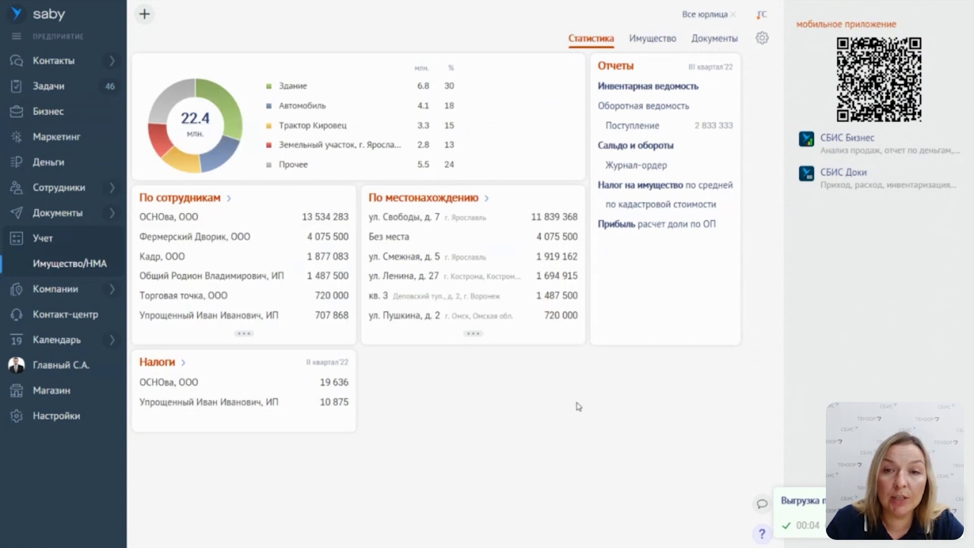
left_click(654, 42)
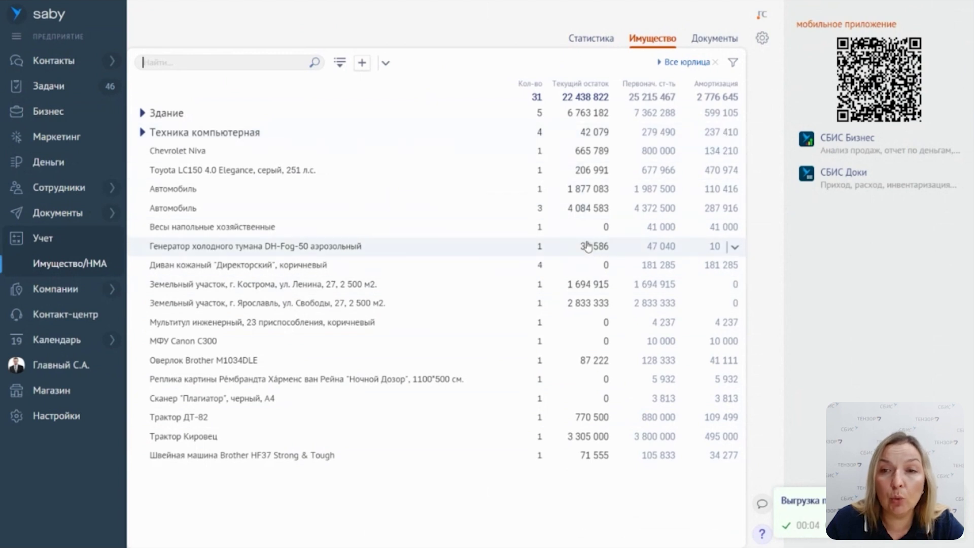
mouse_move(635, 171)
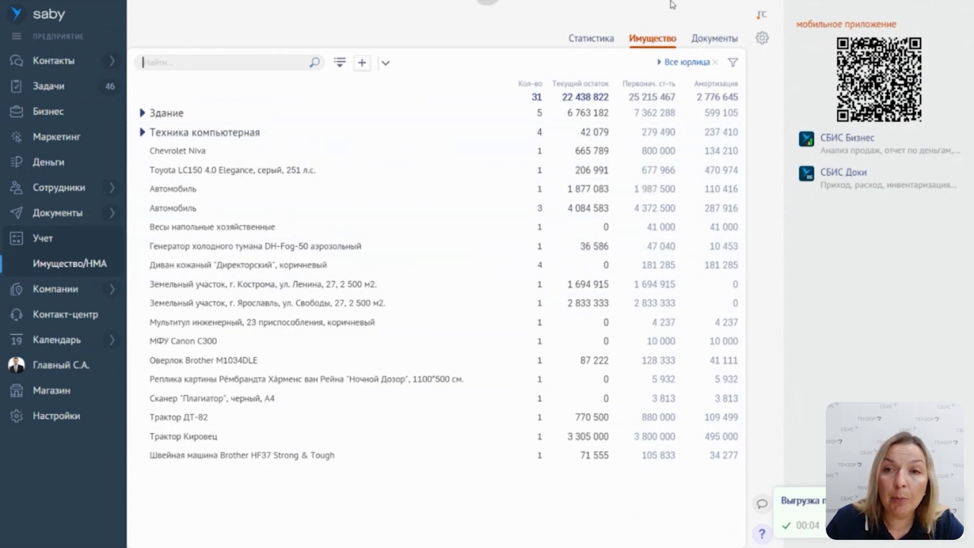
Examine the property documents, checking the types available for a new document and the 30.06.22 Амортизация document of Фермерский Дворик.
left_click(715, 39)
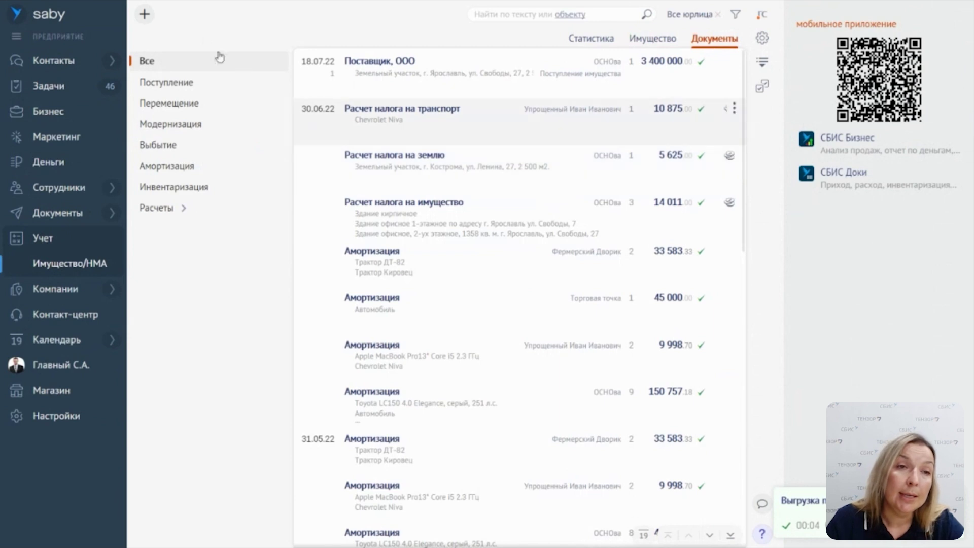
left_click(145, 14)
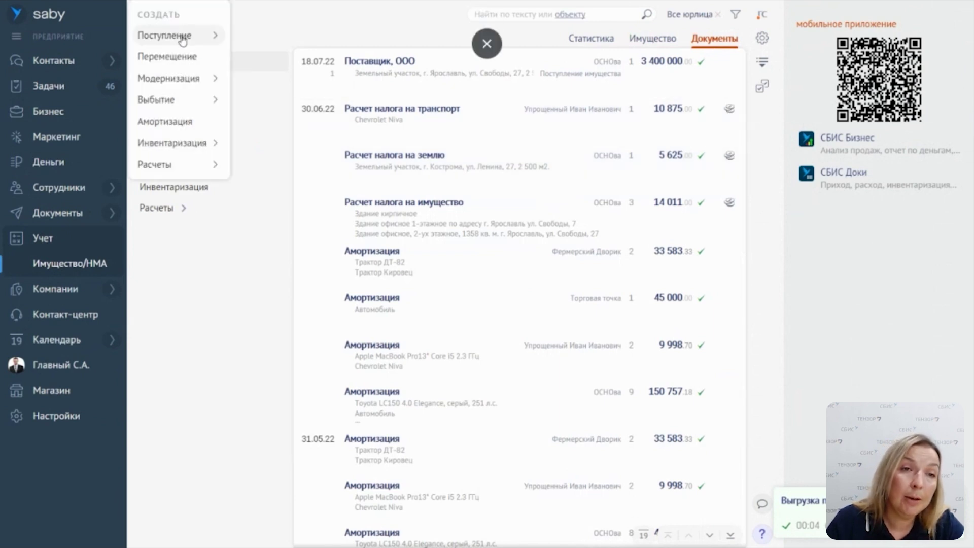
mouse_move(183, 40)
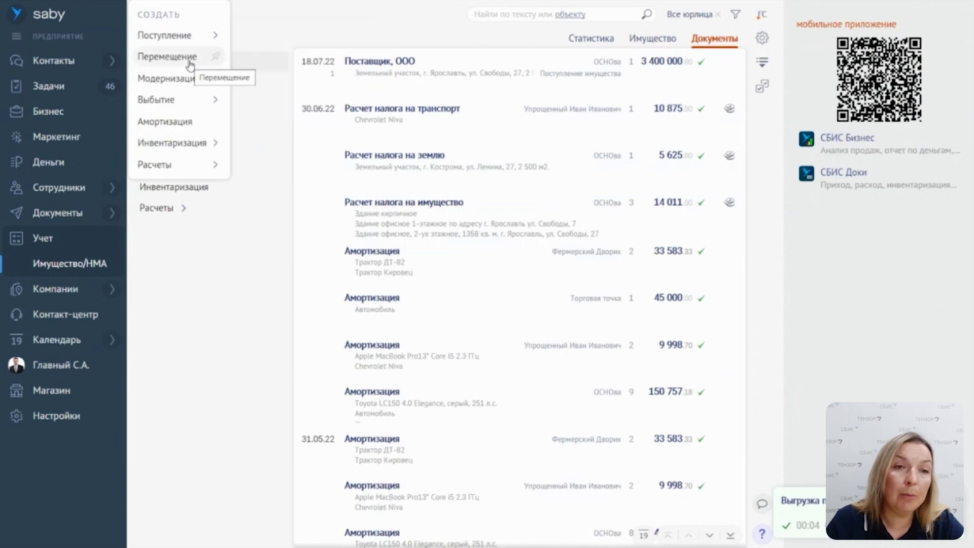
mouse_move(161, 91)
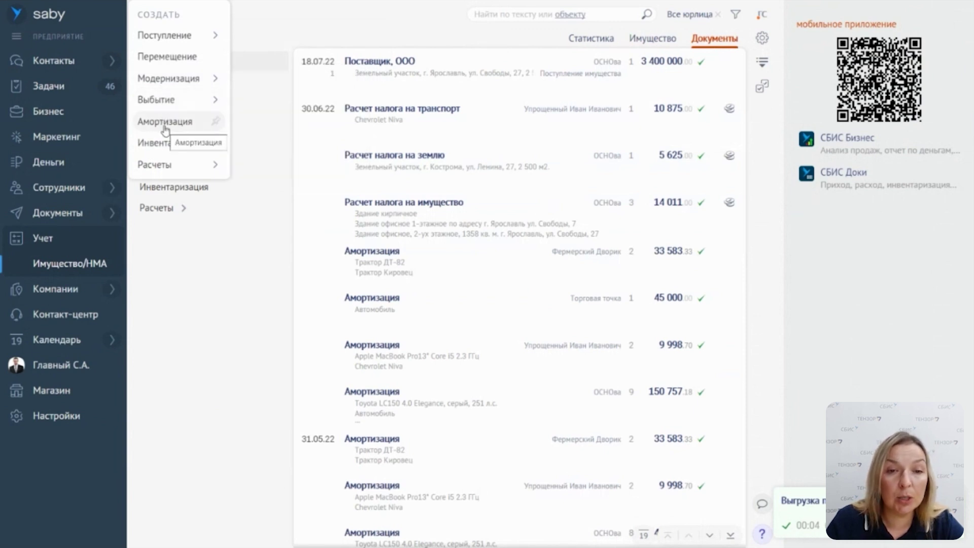
left_click(449, 273)
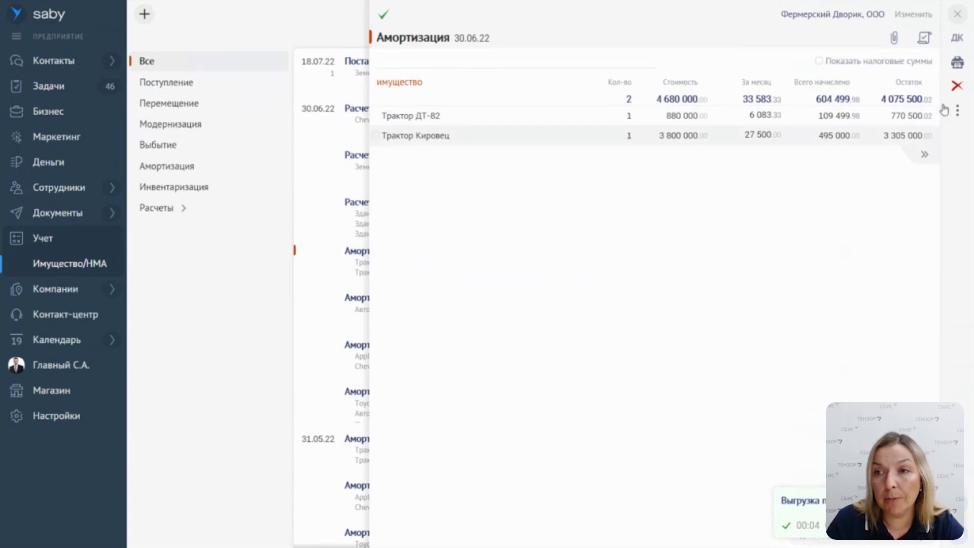
left_click(958, 15)
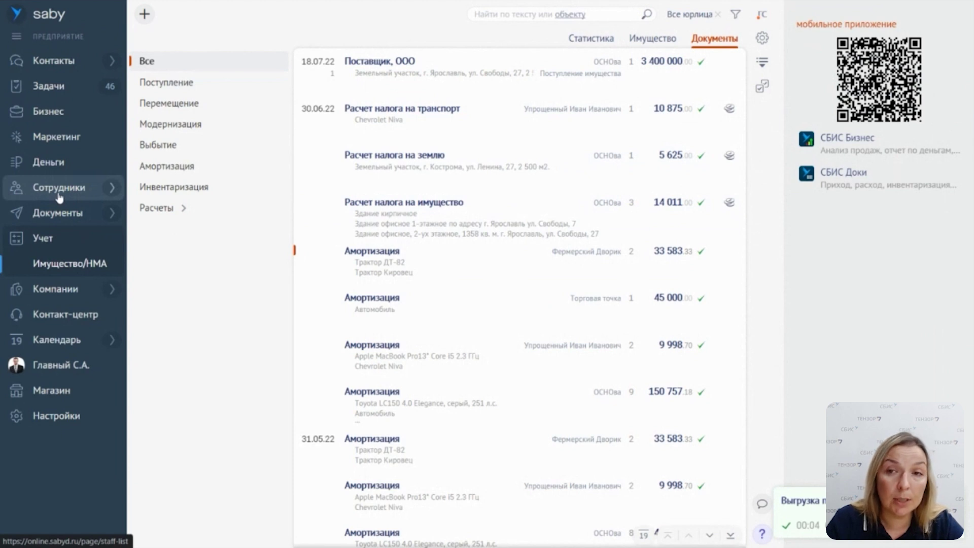
Go to Зарплата and check the month-closing report's postings for Июль'22 and Июнь'22.
mouse_move(59, 197)
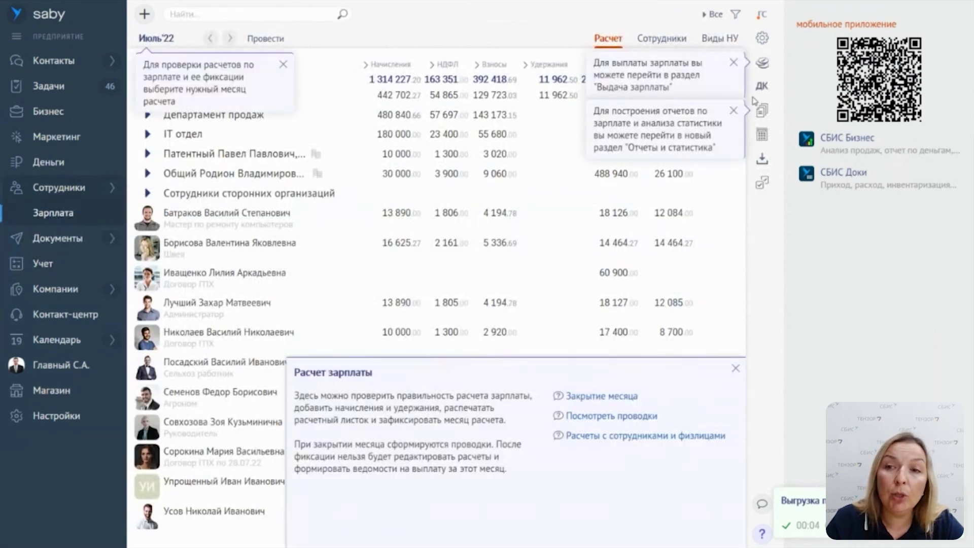
left_click(766, 89)
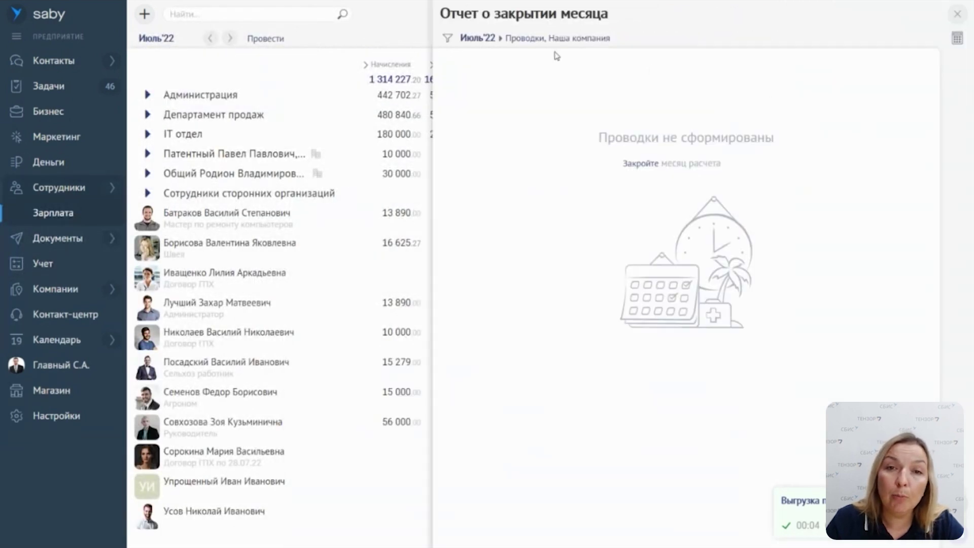
left_click(477, 38)
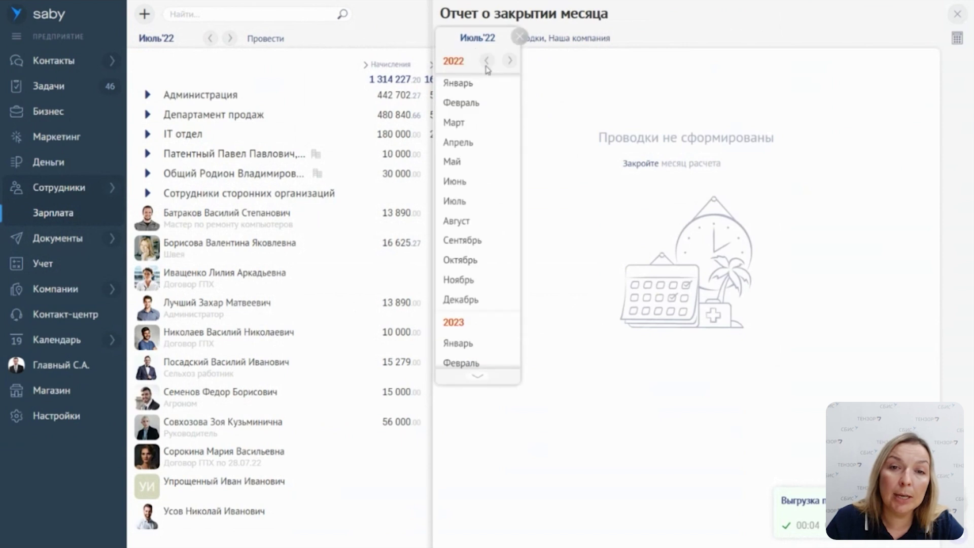
left_click(461, 188)
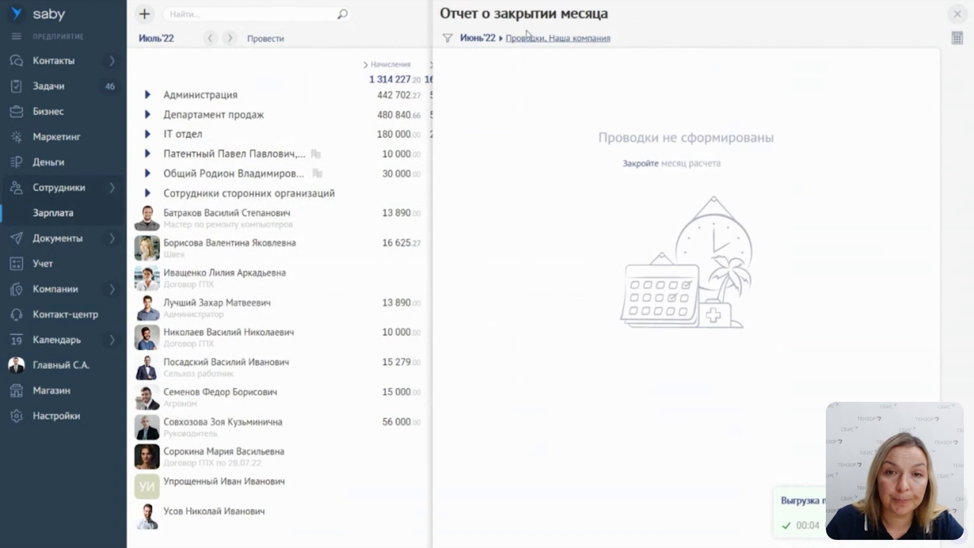
left_click(962, 17)
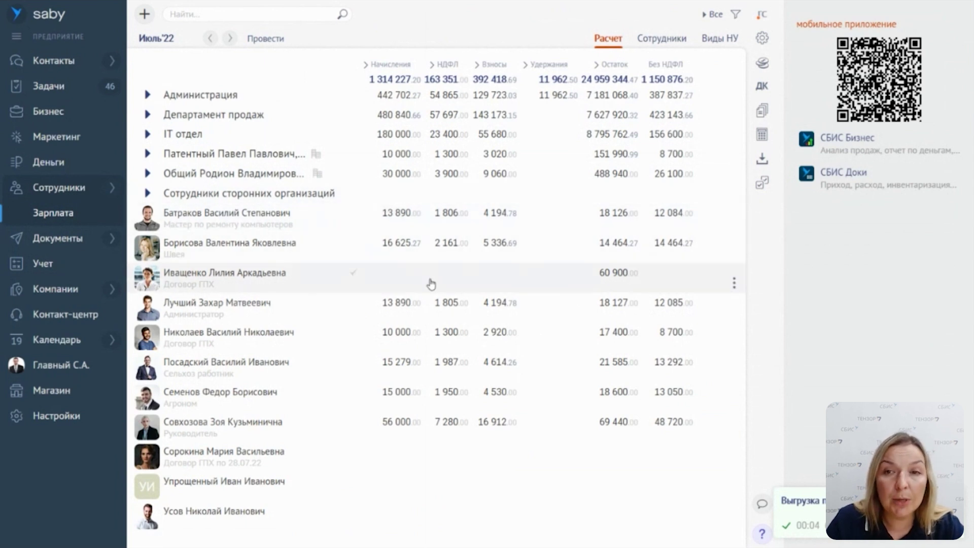
Show the Налоги section of Учет for Торговая точка, ООО only and dismiss the tax accounting hint.
mouse_move(50, 271)
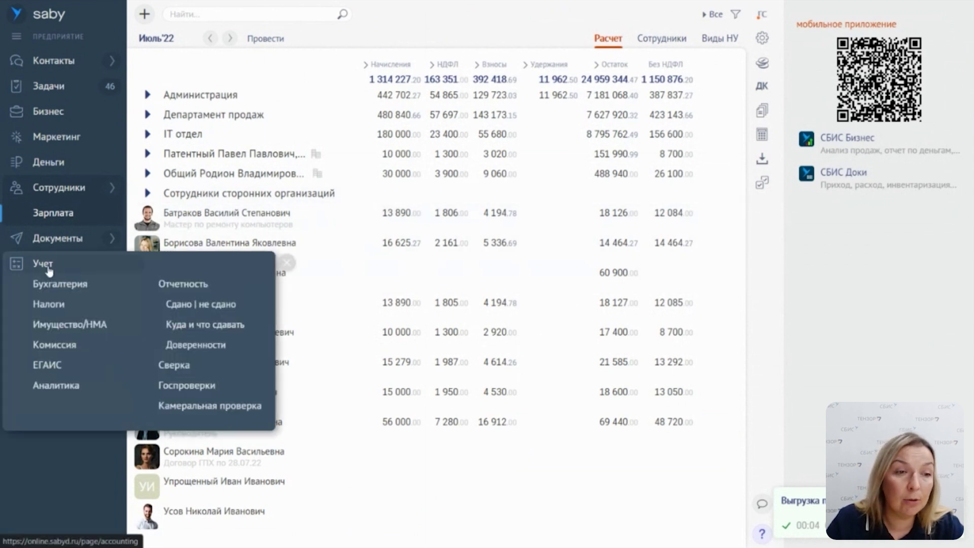
left_click(77, 313)
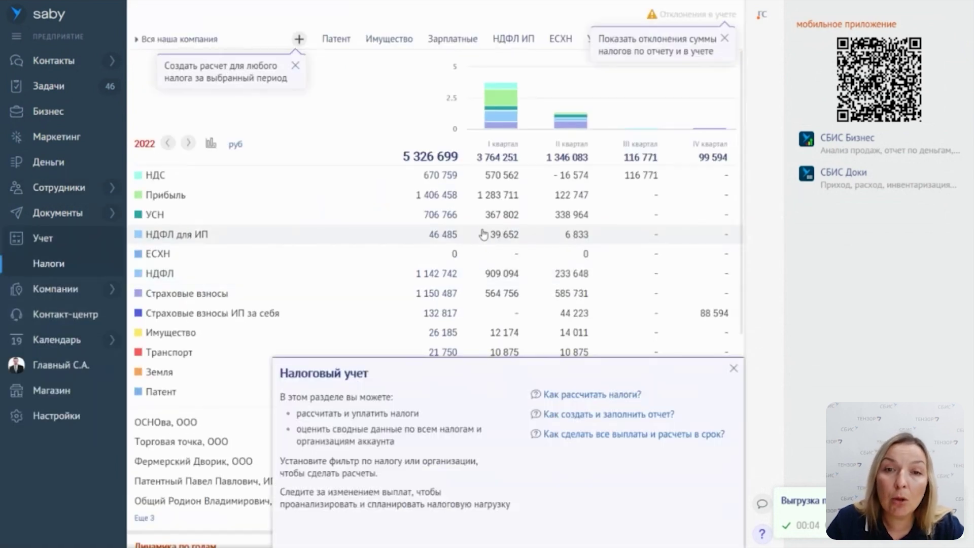
left_click(192, 44)
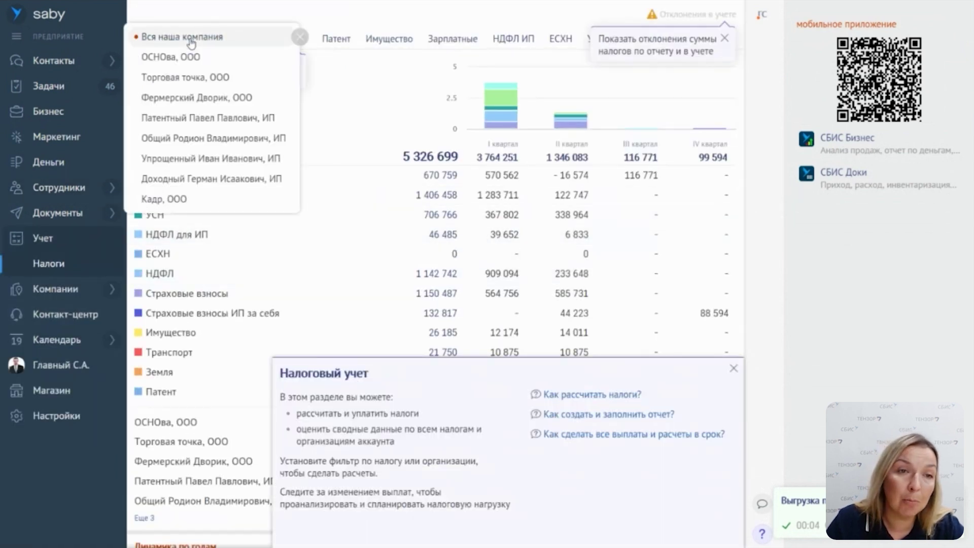
left_click(223, 74)
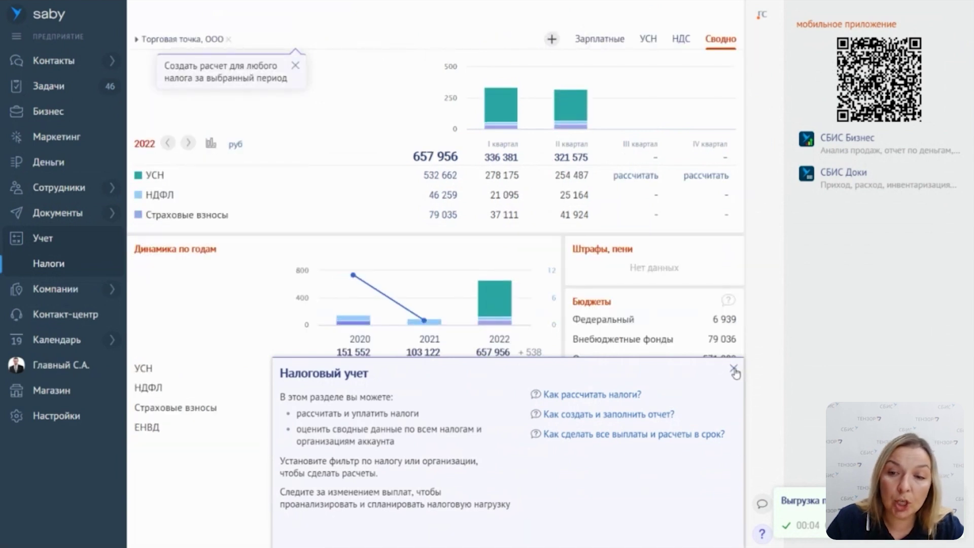
left_click(734, 368)
mouse_move(481, 305)
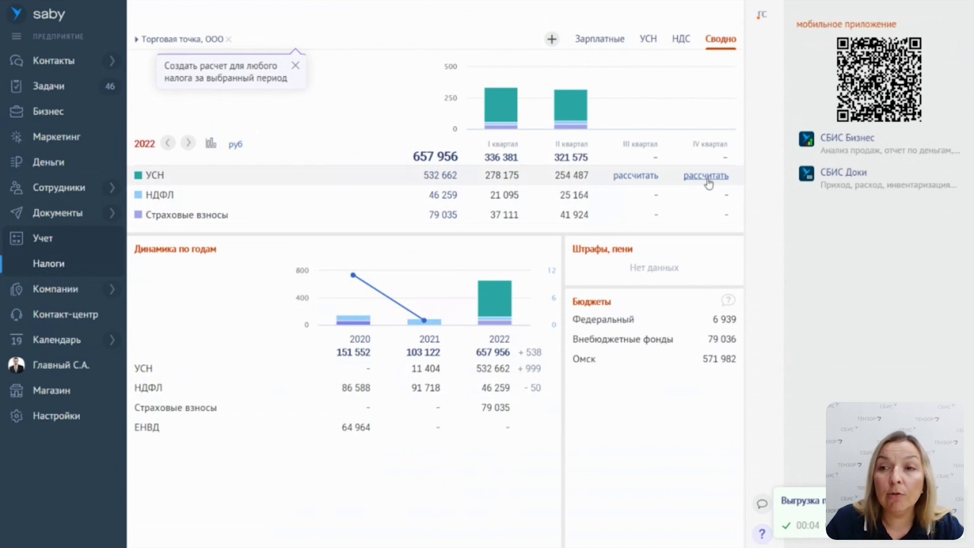
Calculate the УСН for III квартал and examine the documents behind that quarter's Оплата от покупателя.
left_click(636, 176)
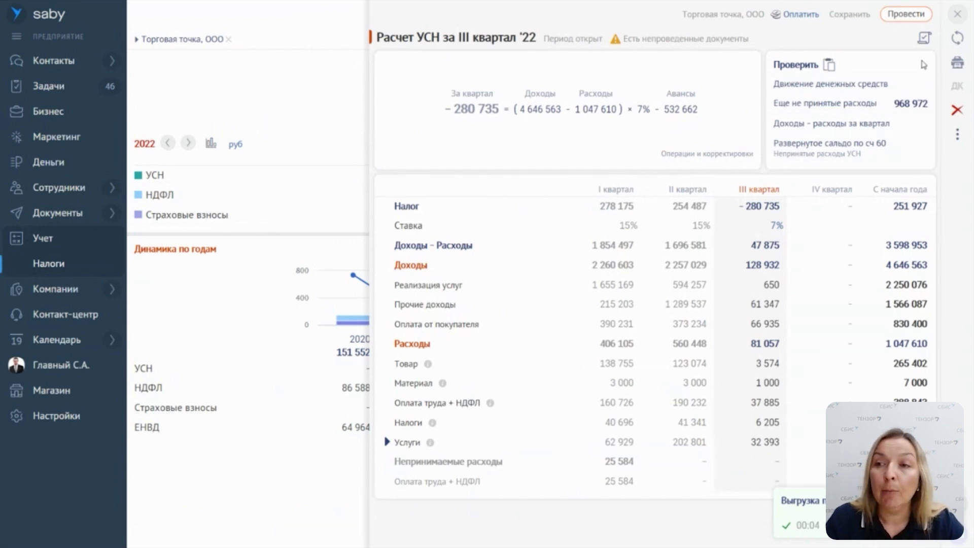
left_click(958, 44)
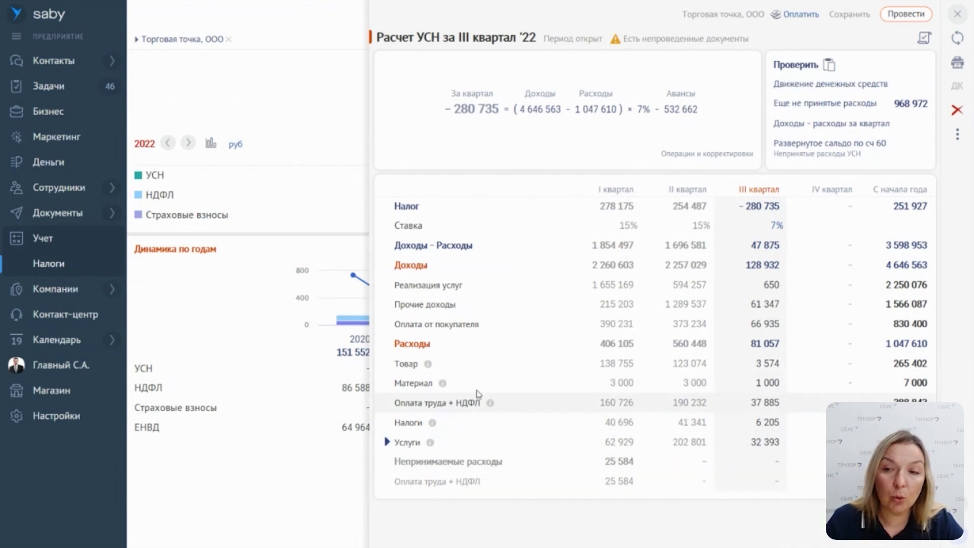
left_click(761, 325)
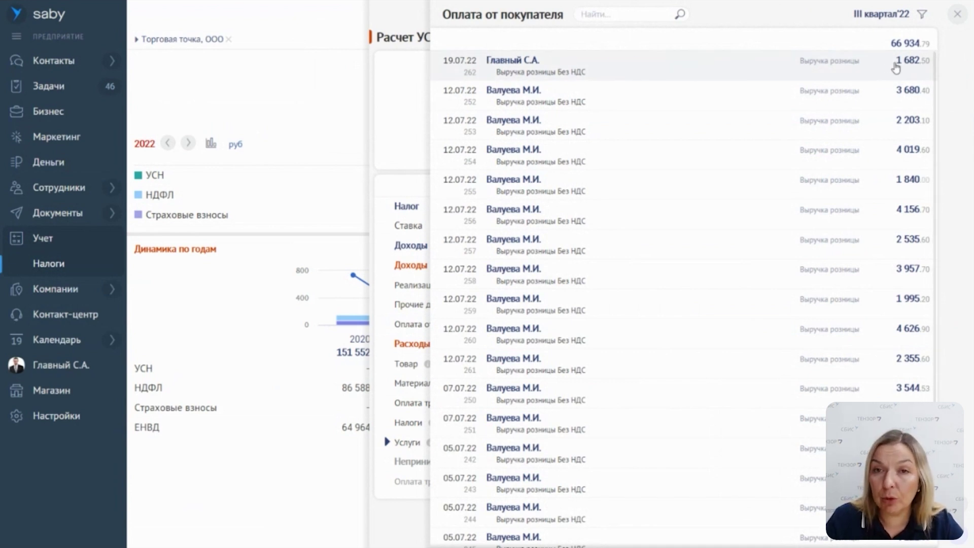
left_click(959, 15)
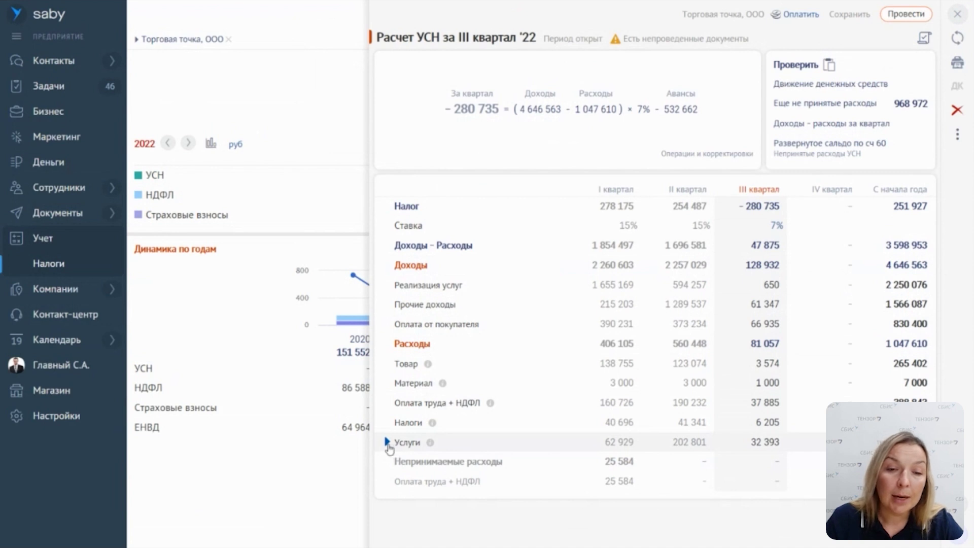
Expand the Услуги expenses and trace the III квартал Содержание и текущий ремонт amount to the Цитроникс receipt of 08.07.22.
left_click(387, 442)
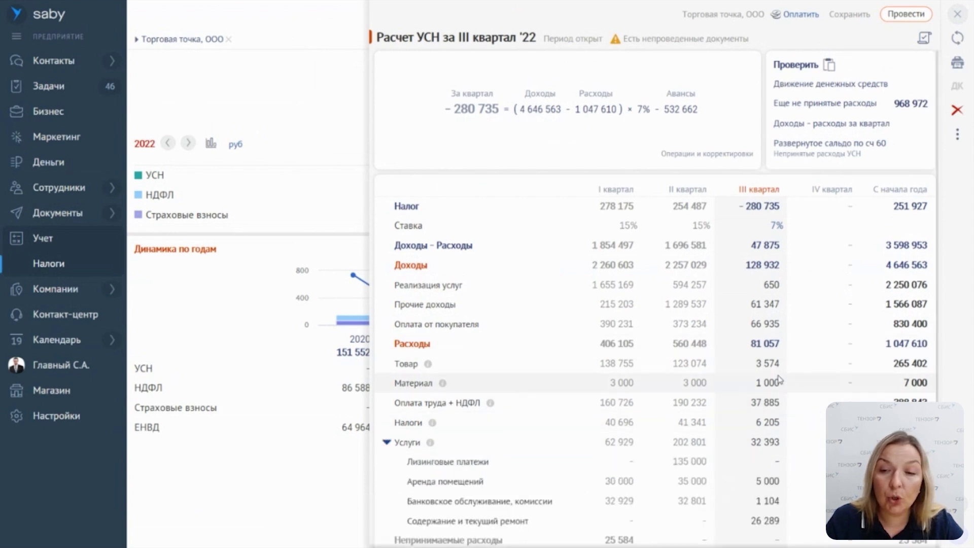
scroll(787, 416, "down", 1)
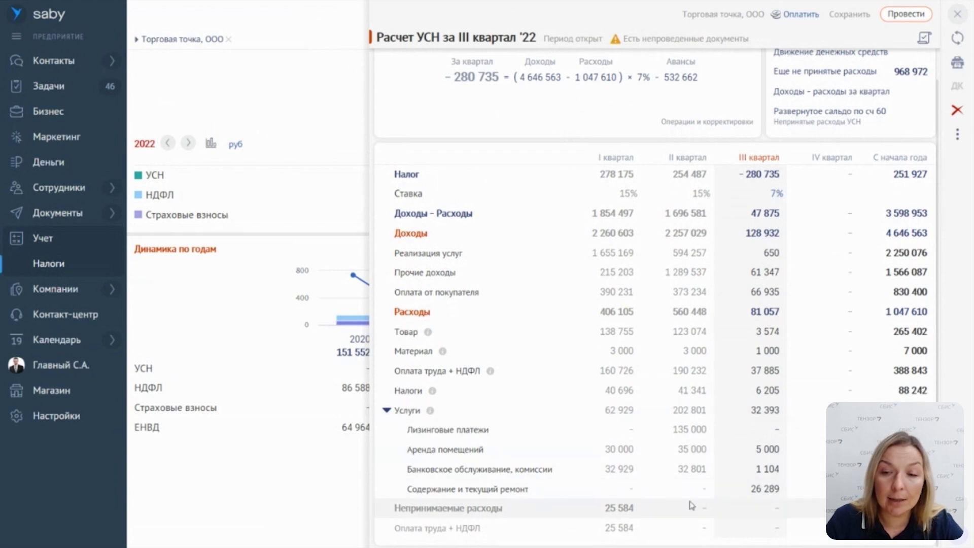
left_click(756, 491)
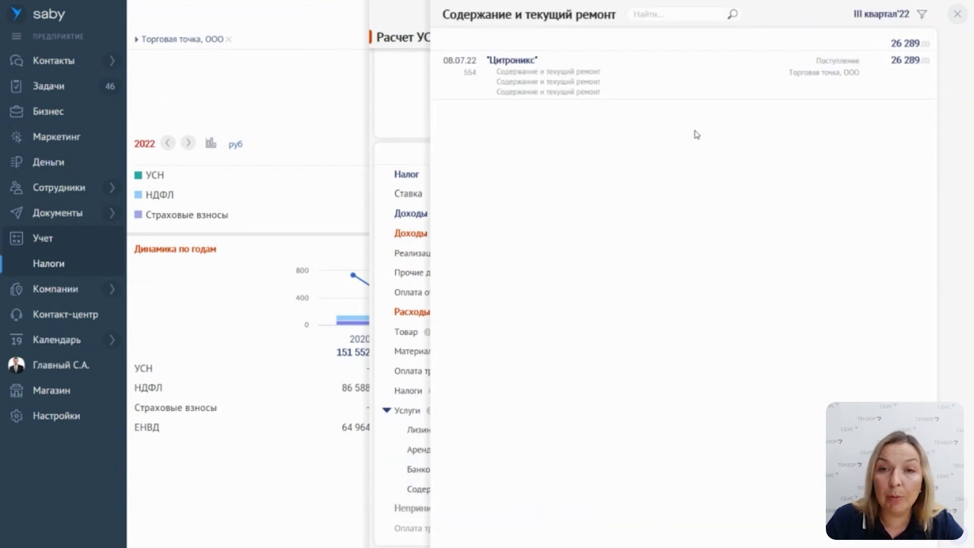
left_click(664, 65)
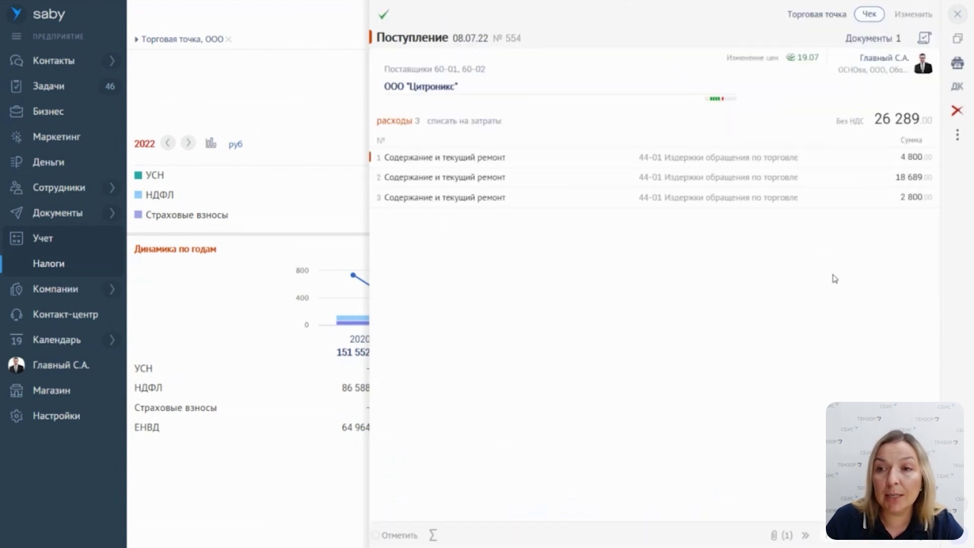
left_click(958, 14)
left_click(958, 15)
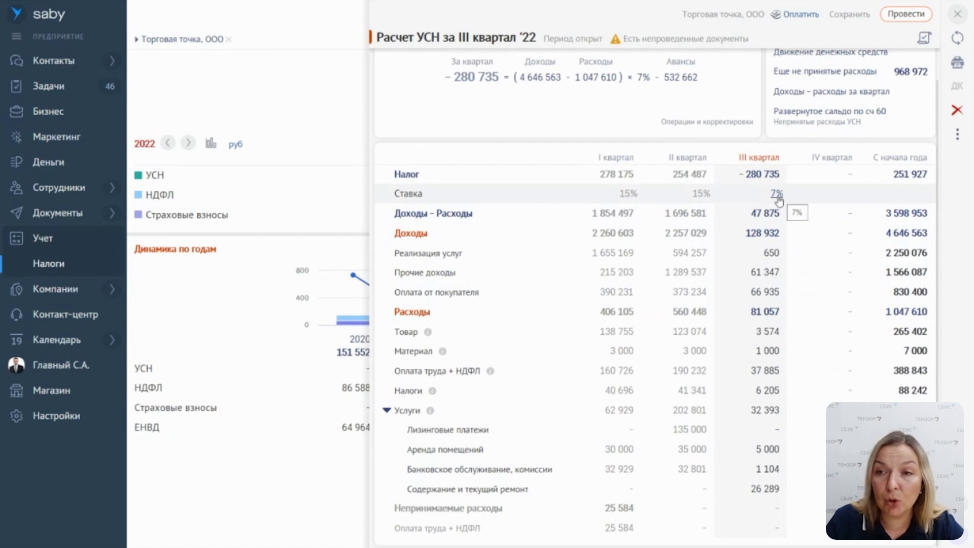
Examine the Еще не принятые расходы breakdown and its list of goods receipts, and return to the УСН calculation.
scroll(775, 202, "up", 1)
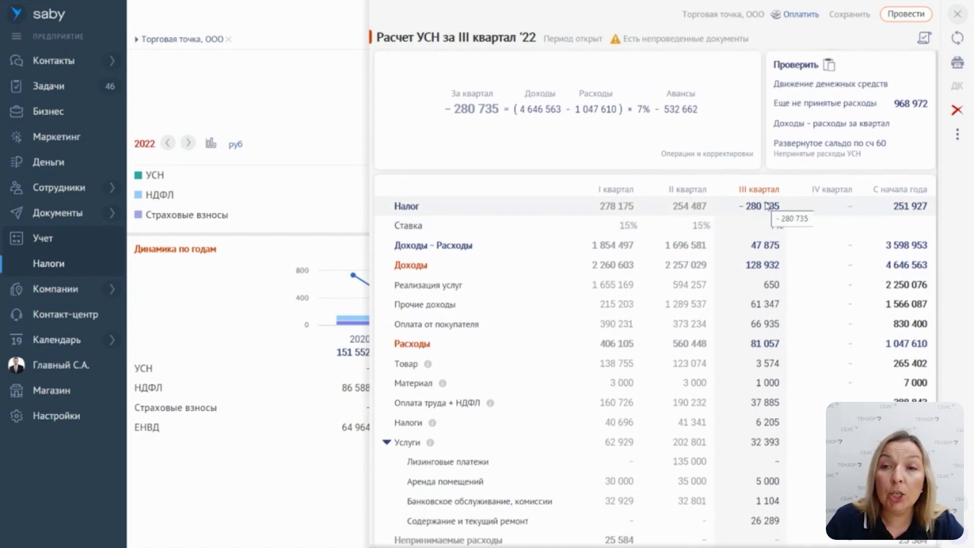
left_click(835, 106)
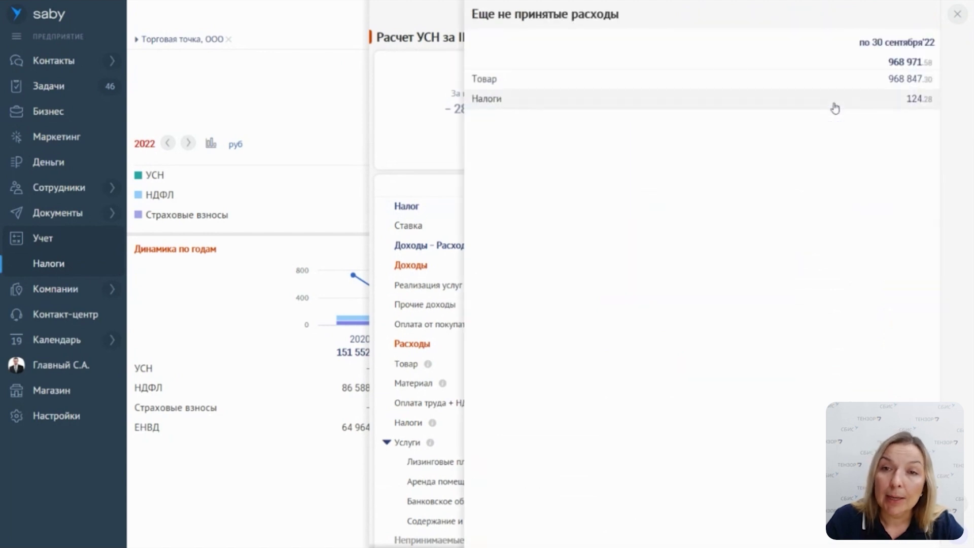
left_click(872, 87)
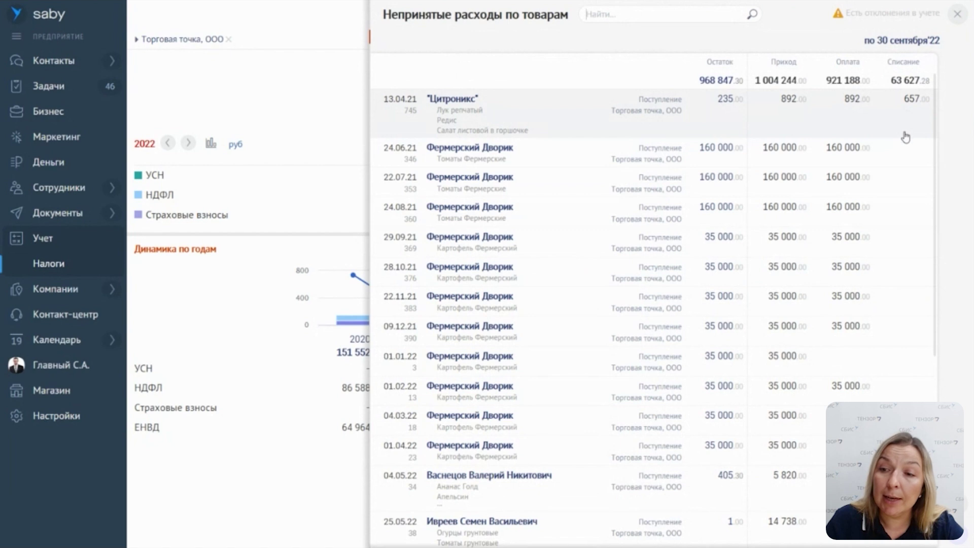
scroll(916, 178, "down", 2)
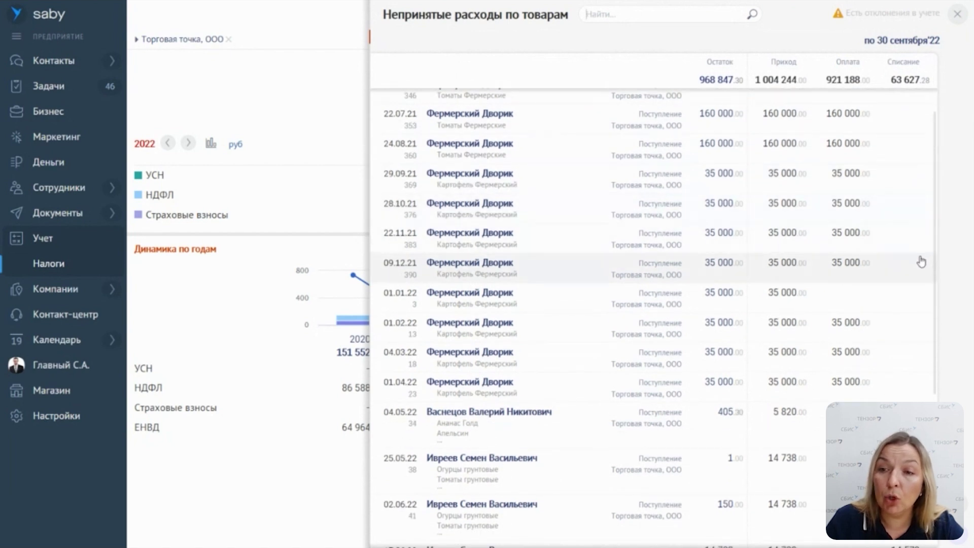
scroll(913, 304, "down", 5)
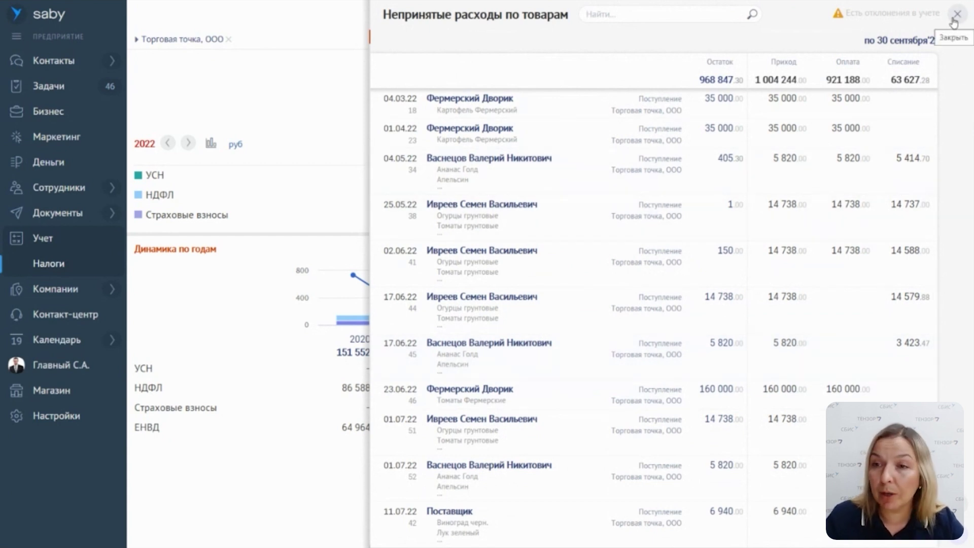
left_click(953, 21)
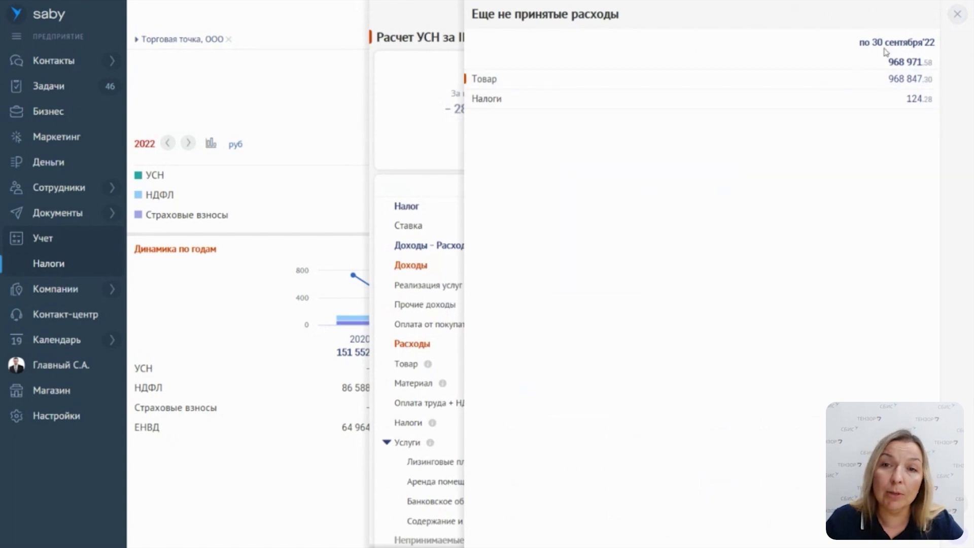
left_click(957, 14)
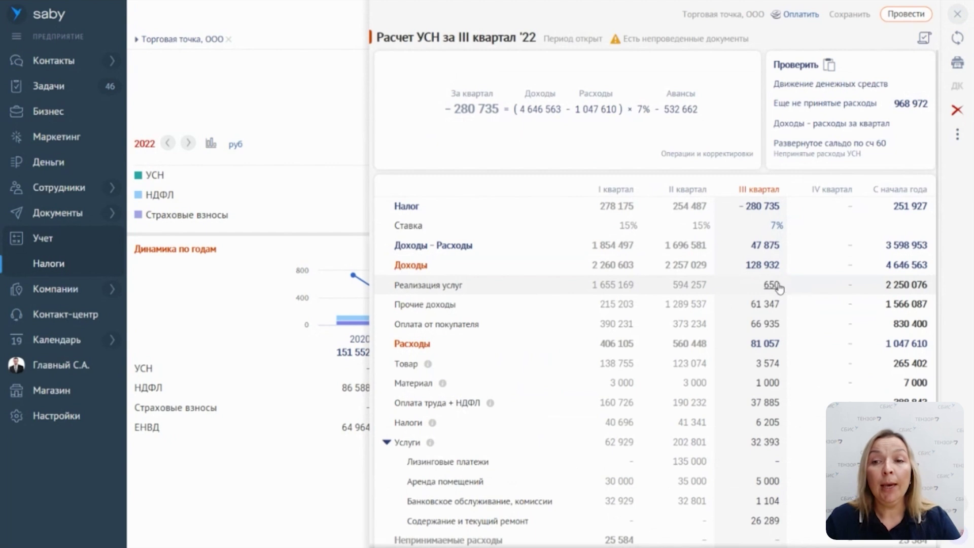
Check the unposted Поступления, mark the receipts of 16.07.22 and 15.07.22, view their posting options and return to the calculation.
left_click(617, 43)
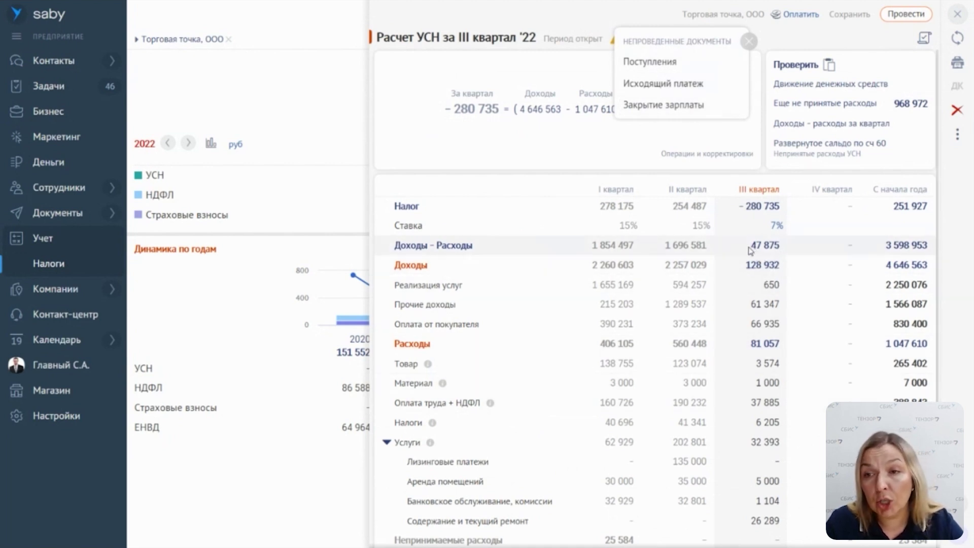
left_click(655, 62)
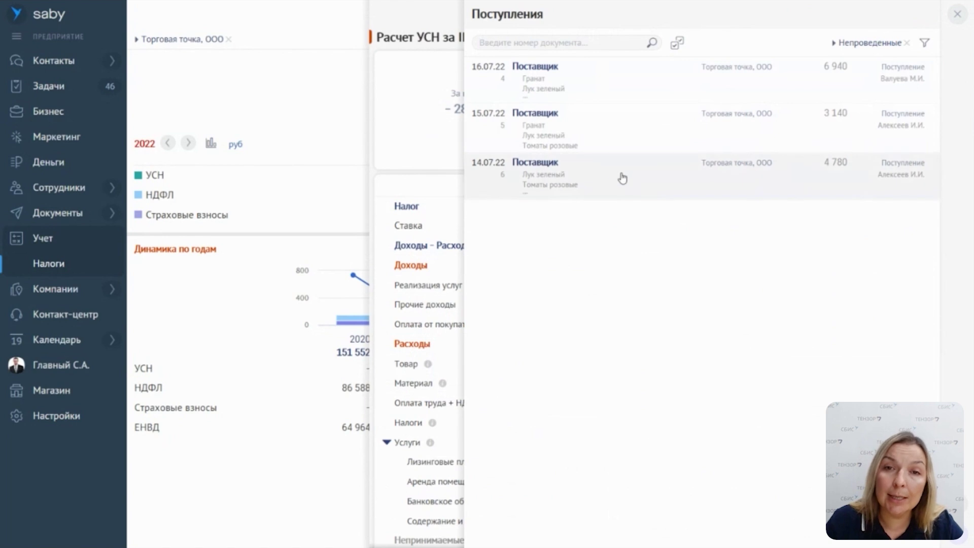
left_click(676, 43)
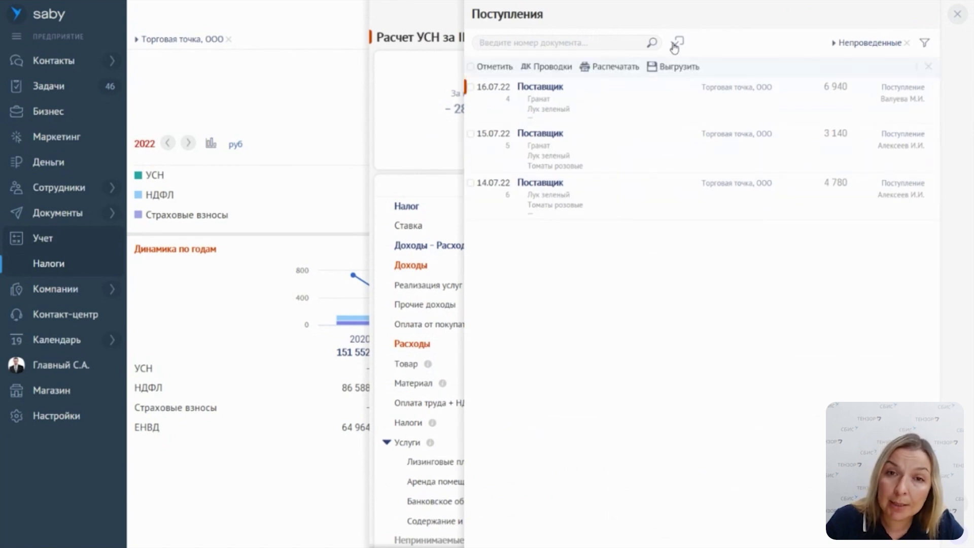
left_click(470, 87)
left_click(470, 135)
left_click(558, 67)
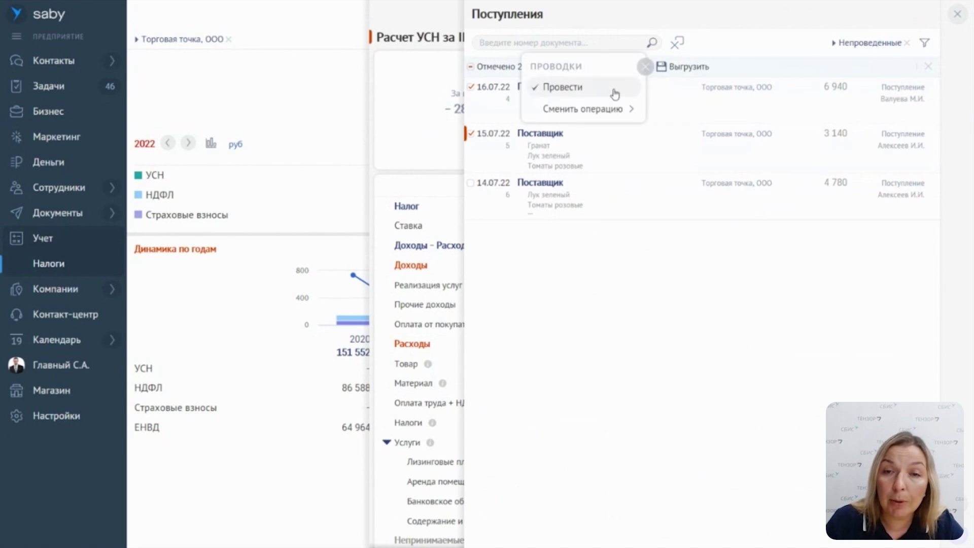
left_click(614, 91)
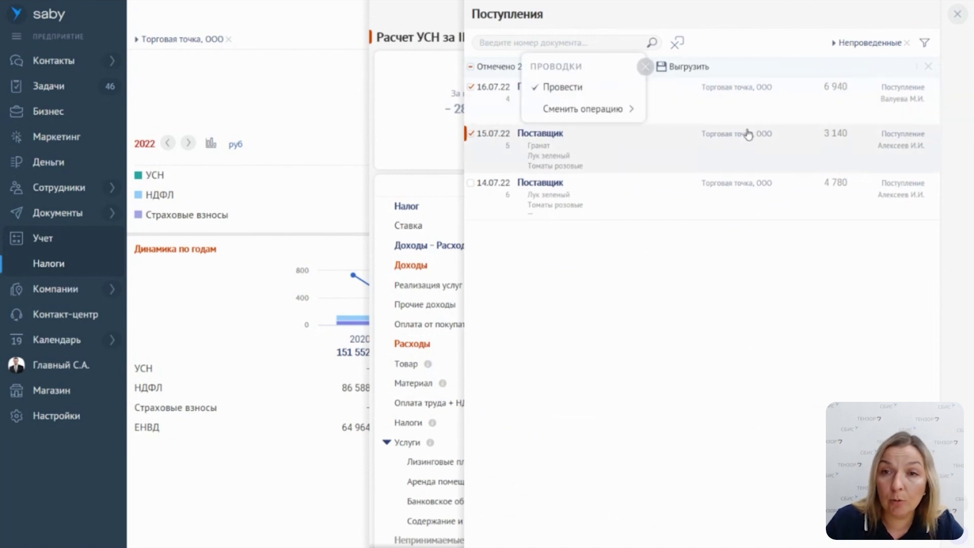
left_click(954, 15)
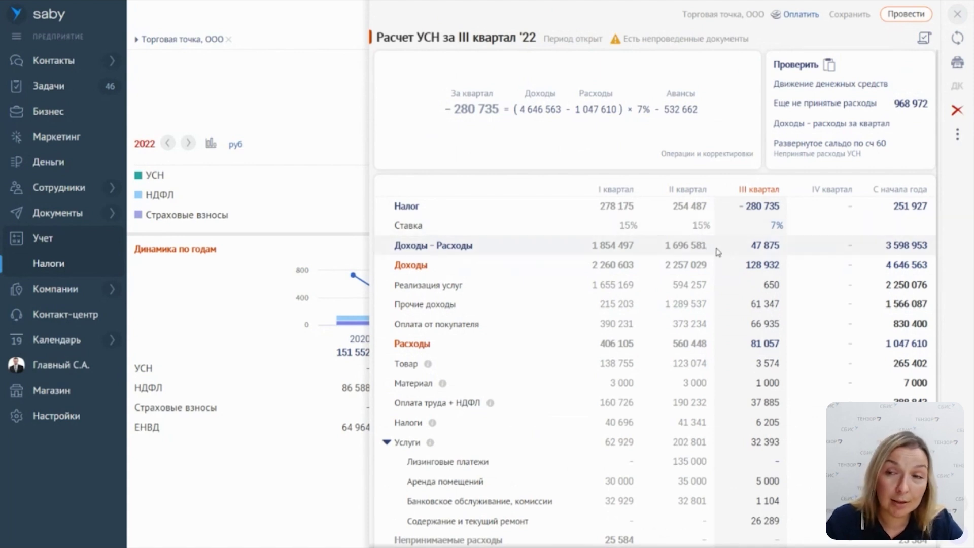
Add a Корректировка расходов operation to the УСН calculation with the description "Корректировка".
left_click(718, 160)
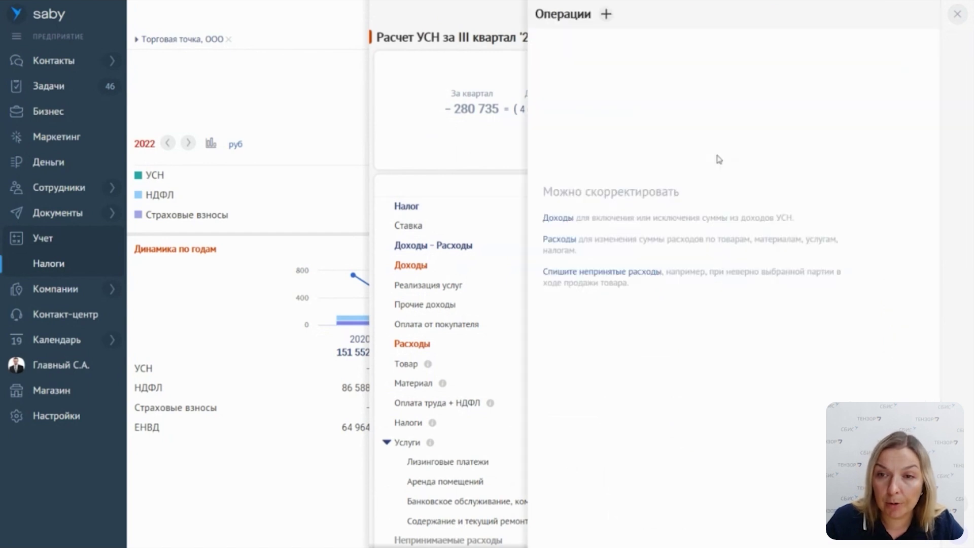
left_click(606, 14)
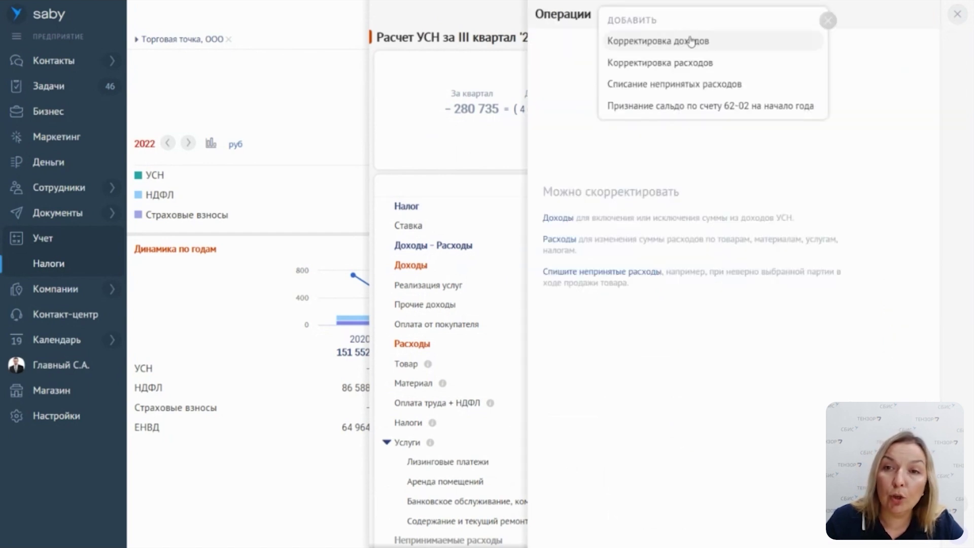
left_click(696, 73)
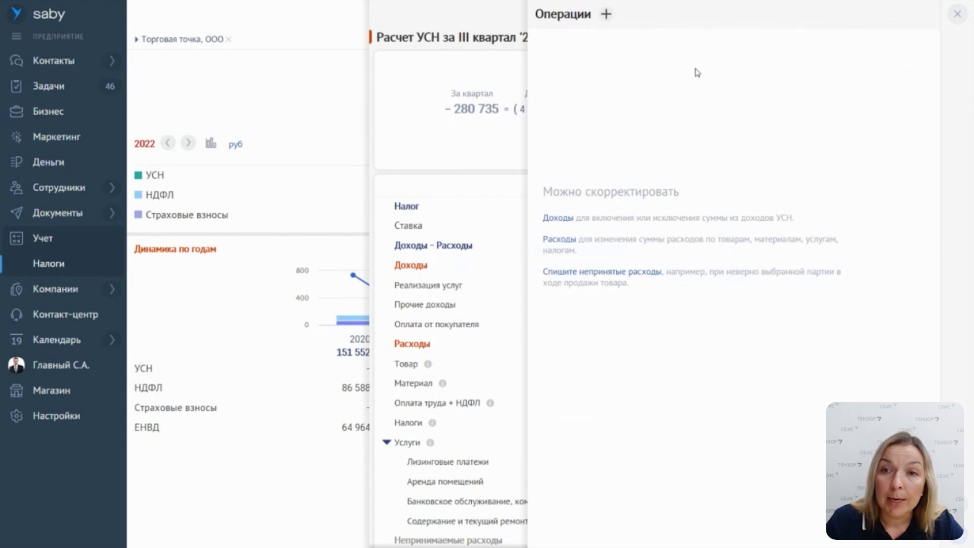
left_click(633, 66)
type("Корректр")
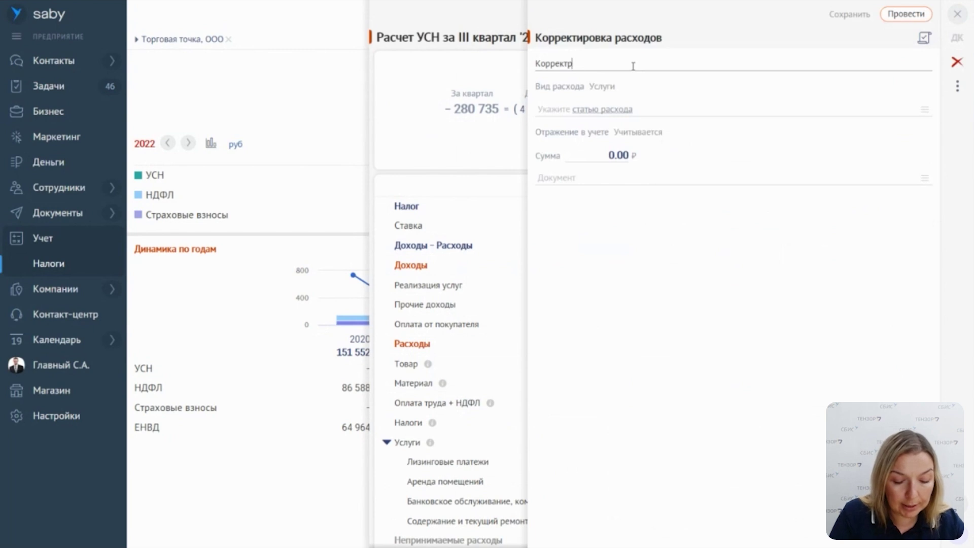
type("и")
key("BackSpace")
key("BackSpace")
type("ировка")
Set the correction's expense item to Содержание и текущий ремонт from Содержание компании and its amount to -10 000.
left_click(683, 109)
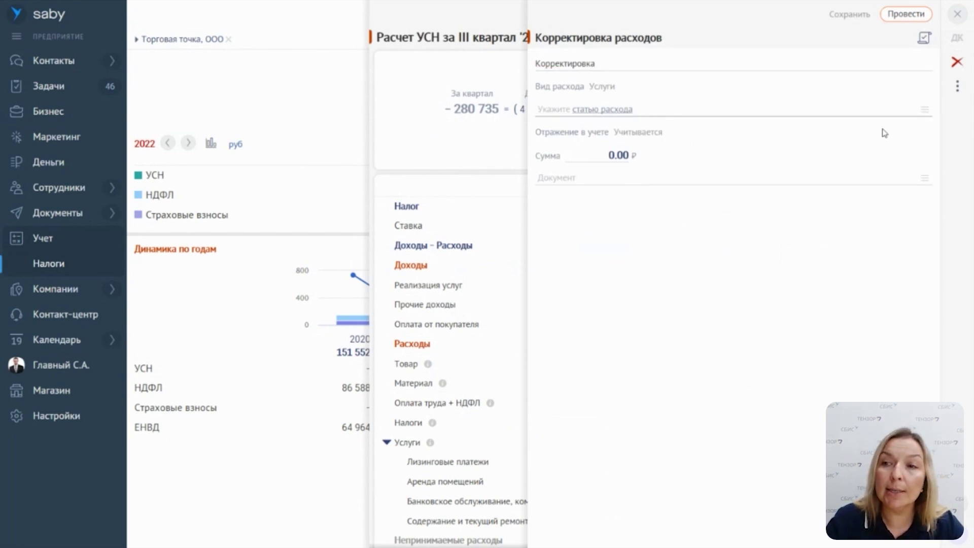
left_click(925, 109)
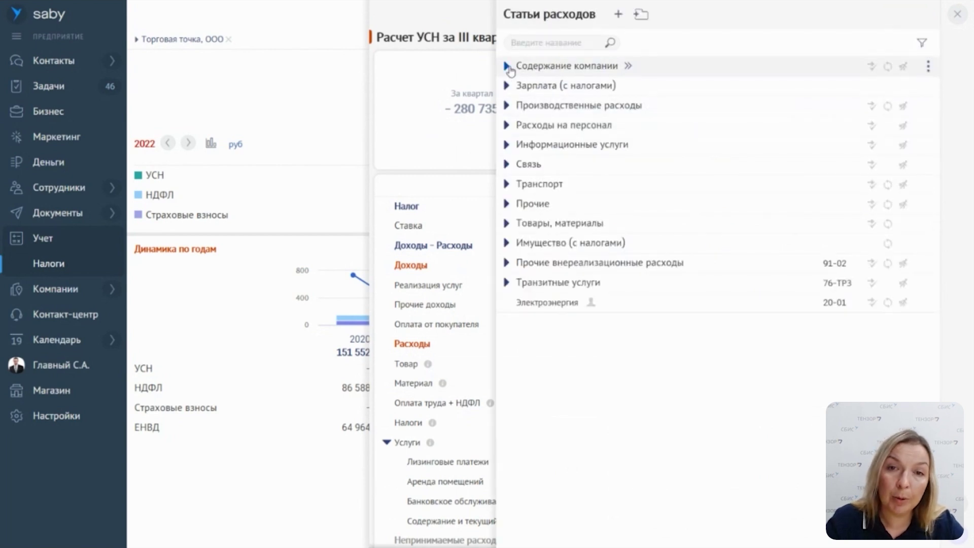
left_click(509, 68)
left_click(582, 127)
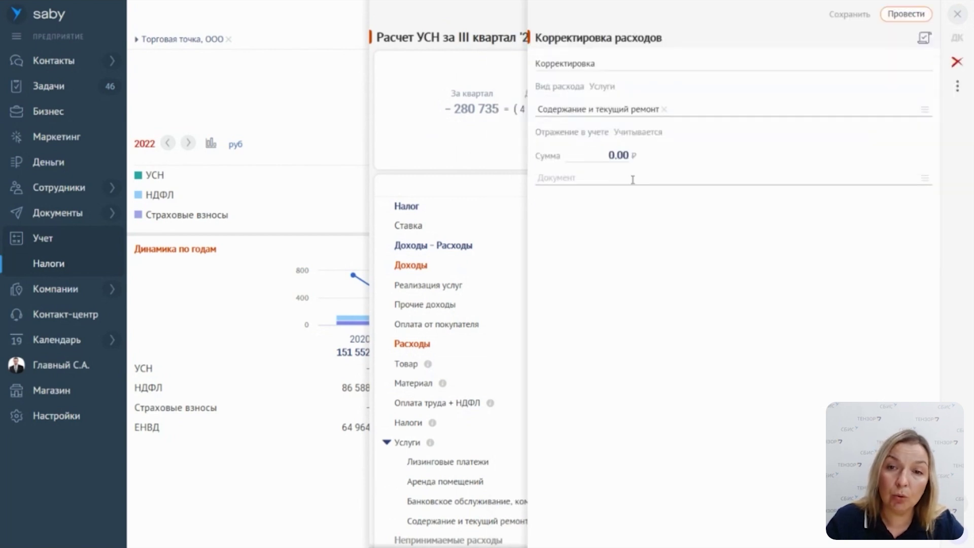
left_click(592, 154)
type("-10 000")
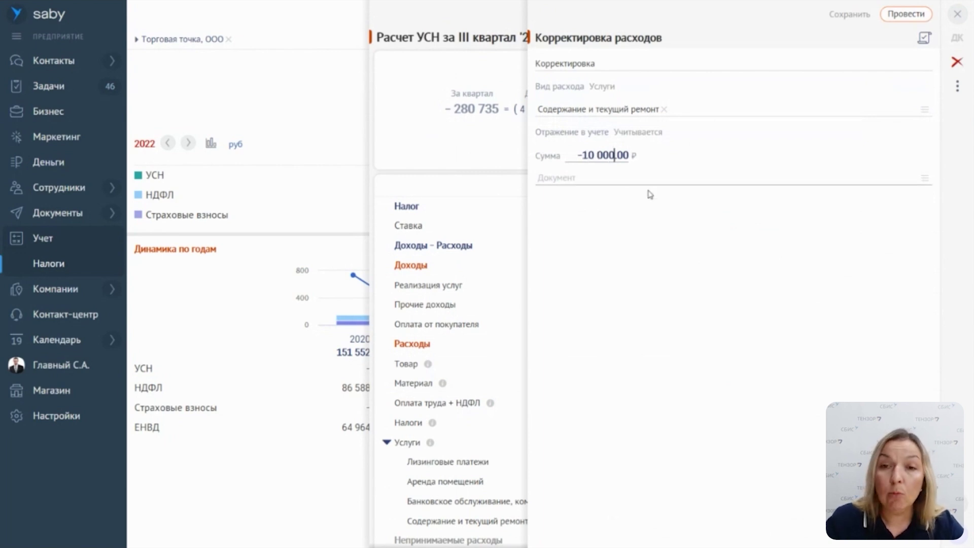
Link the expense correction to Исходящий платеж №70 от 19.07.22, close it and recalculate the III quarter УСН tax.
left_click(924, 182)
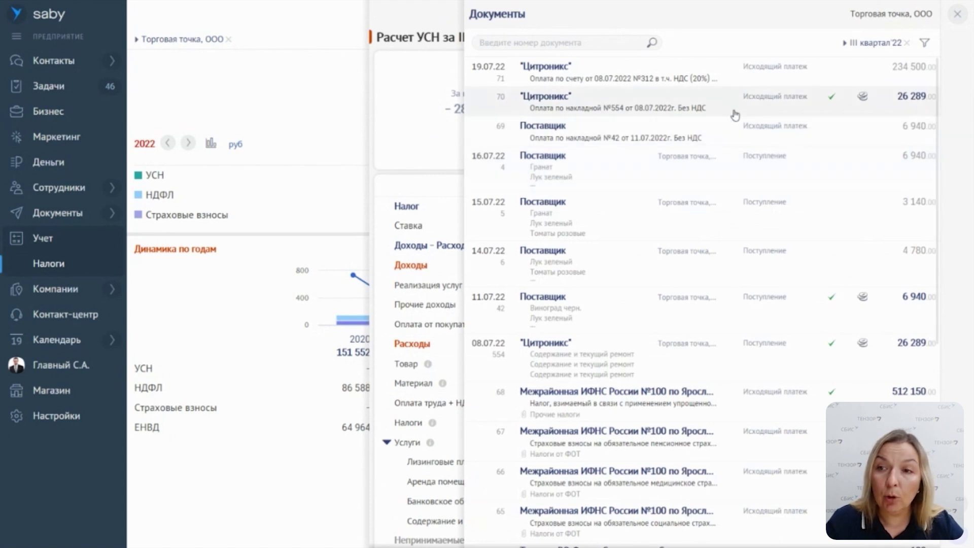
left_click(704, 101)
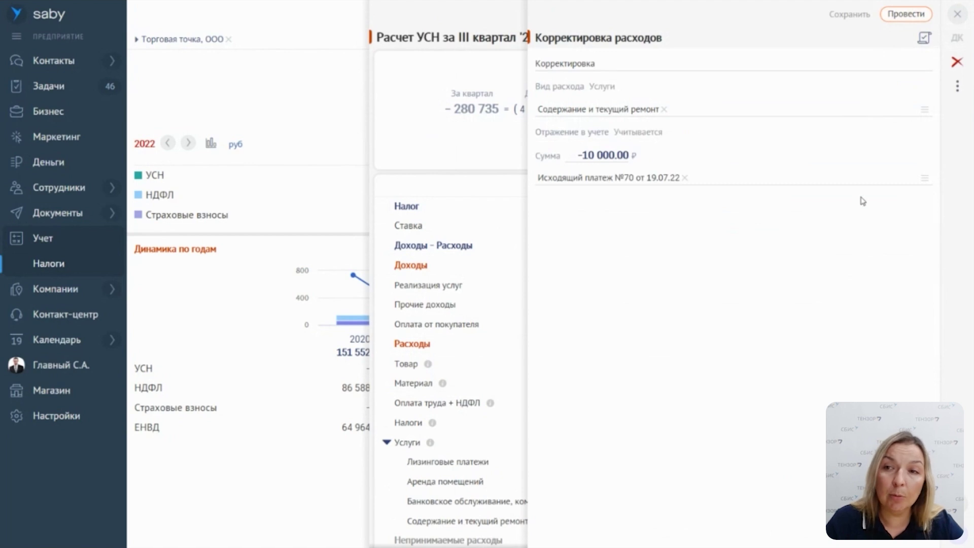
left_click(958, 14)
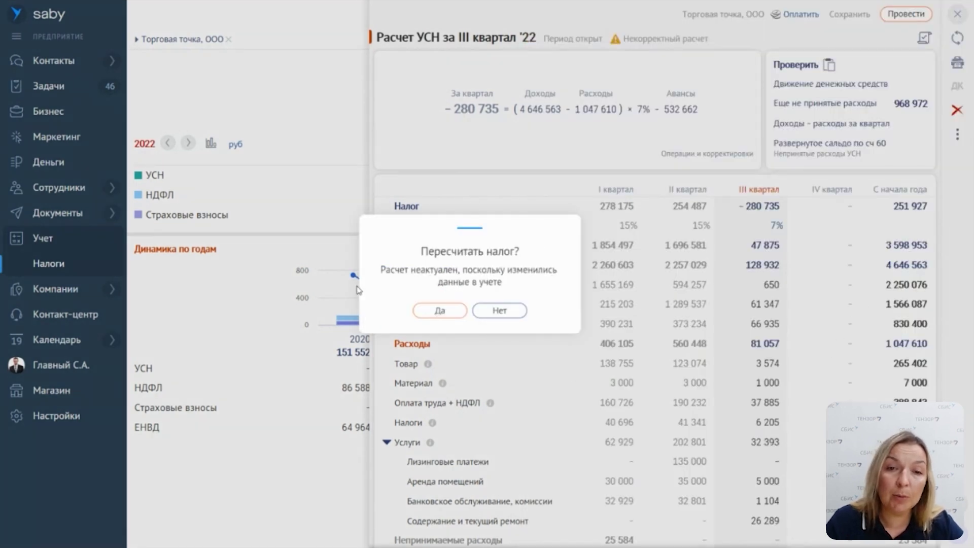
left_click(458, 315)
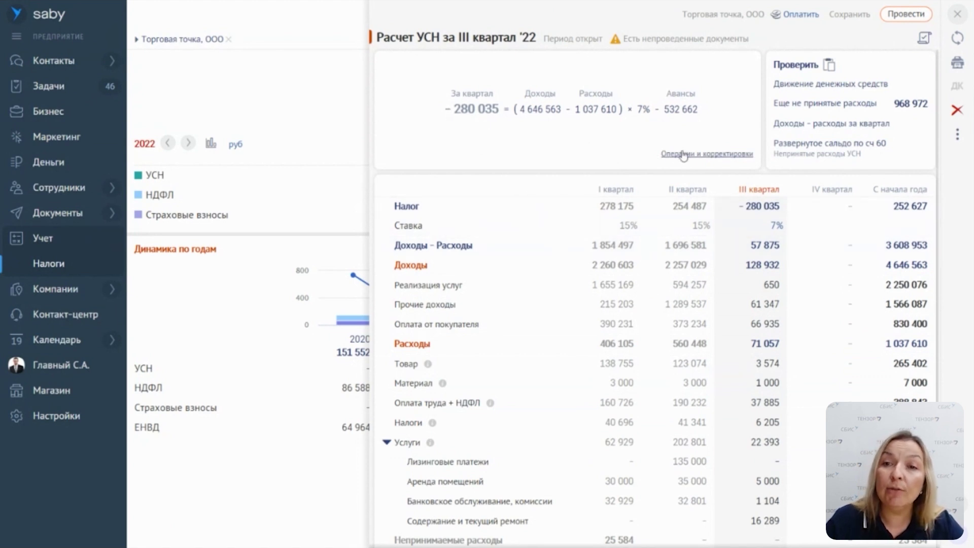
Create a payment order for the III quarter УСН tax despite no amount due, and return to the tax summary.
left_click(789, 14)
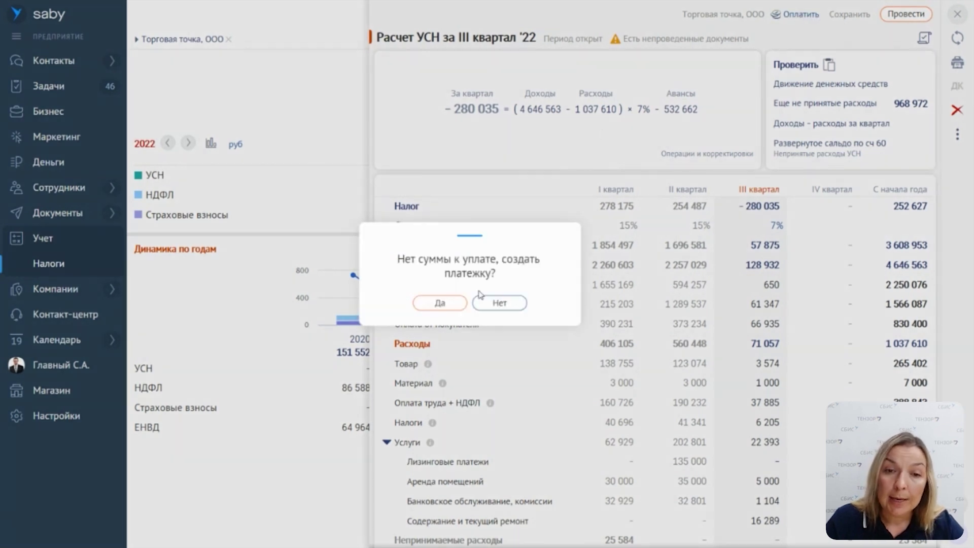
left_click(441, 303)
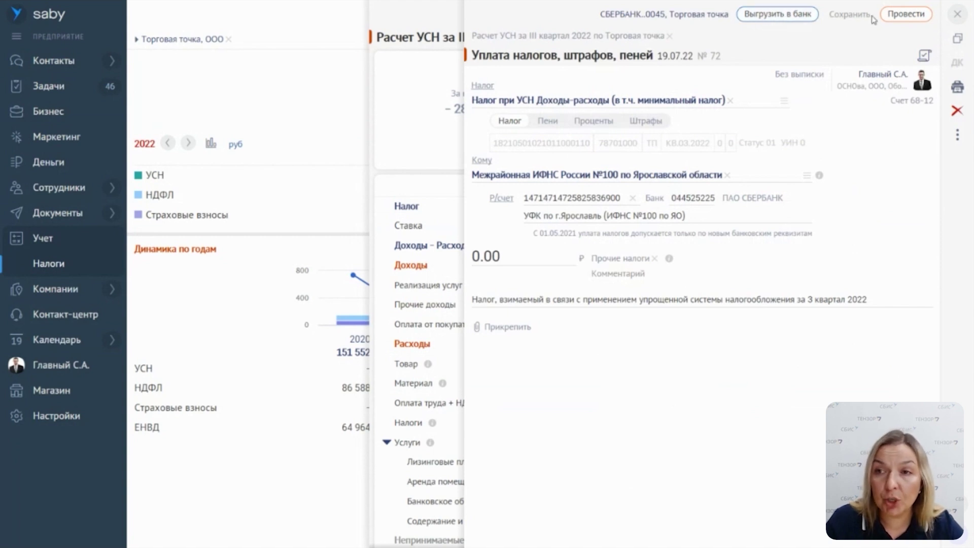
left_click(958, 15)
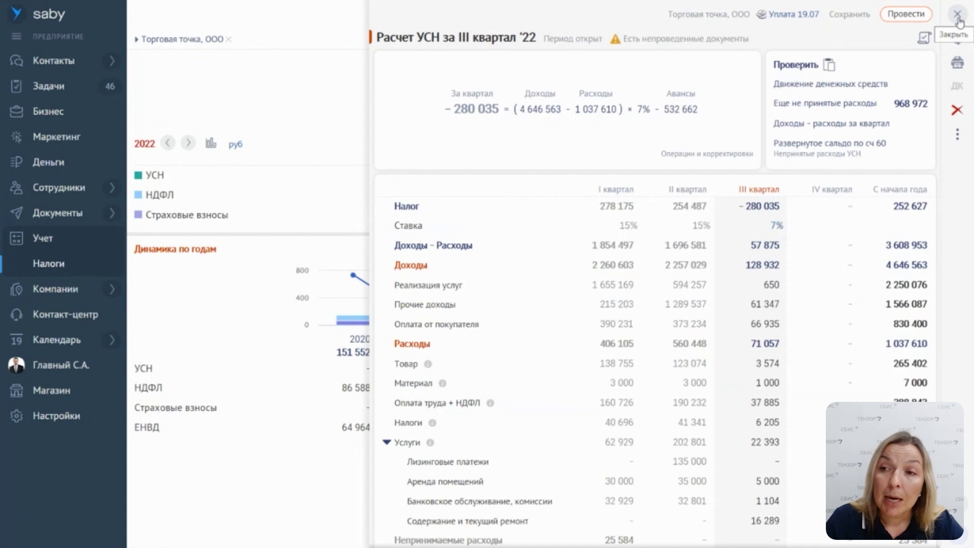
left_click(957, 15)
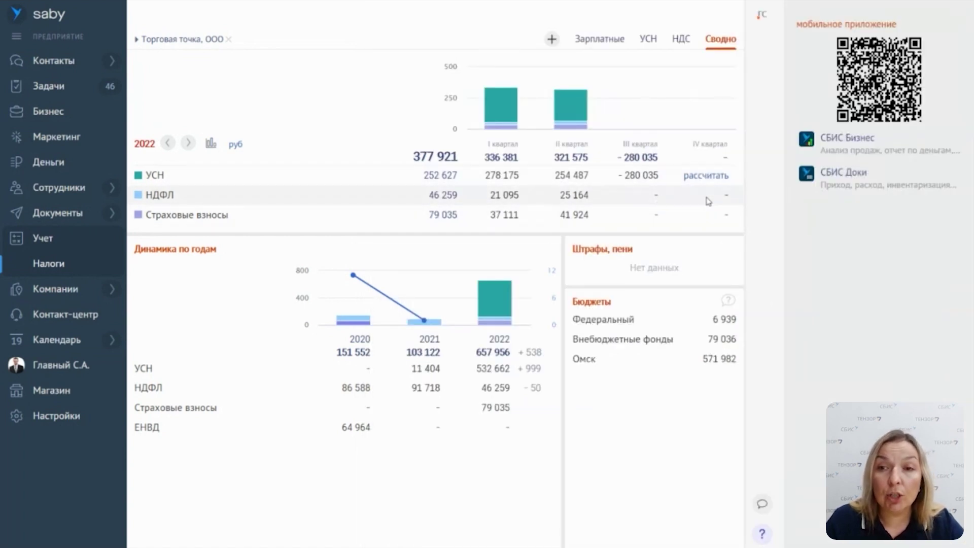
Calculate УСН for the IV quarter of 2022, generate Книга УСН from it and open the book.
left_click(714, 177)
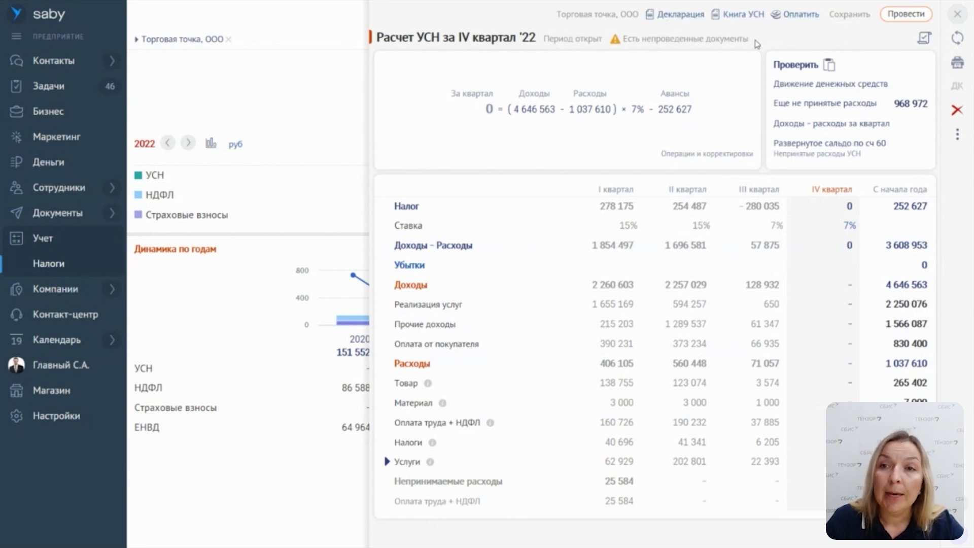
left_click(733, 16)
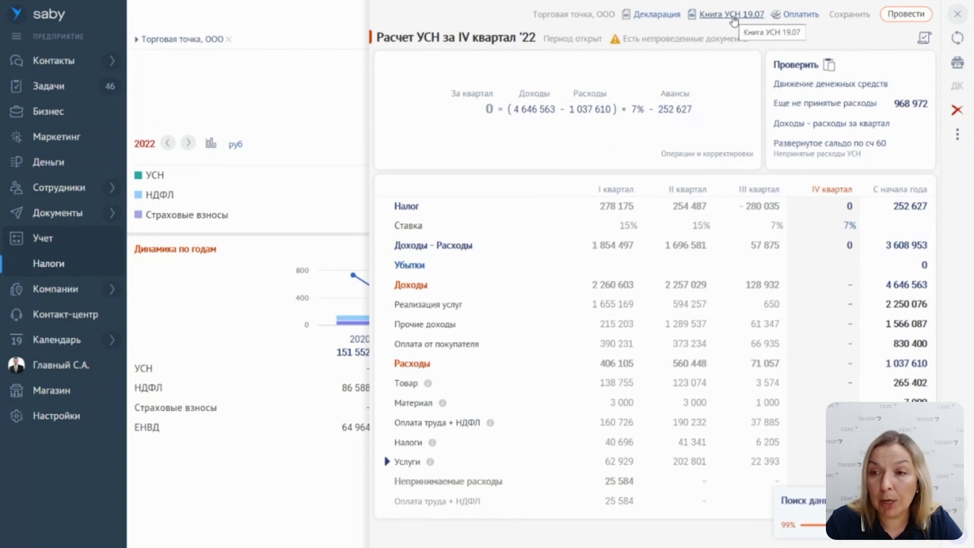
left_click(734, 16)
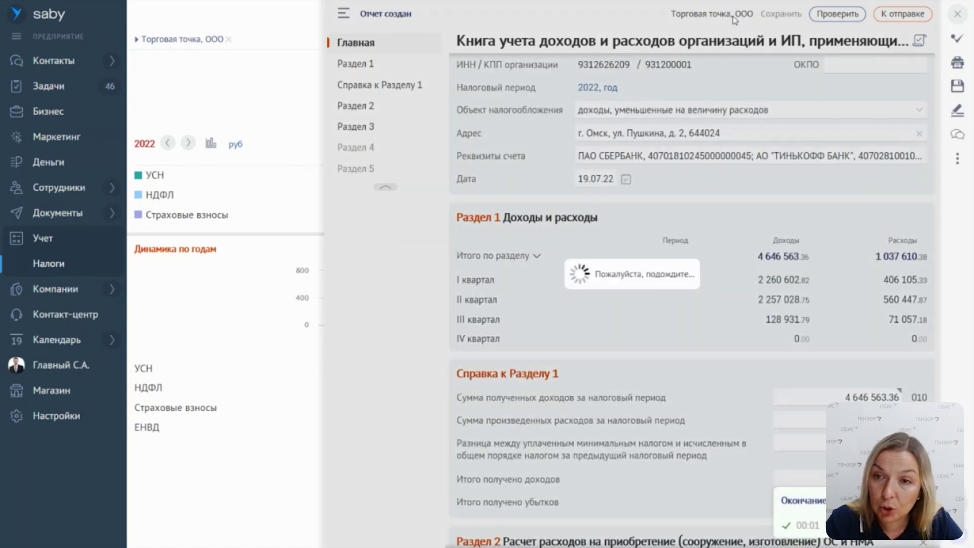
mouse_move(734, 19)
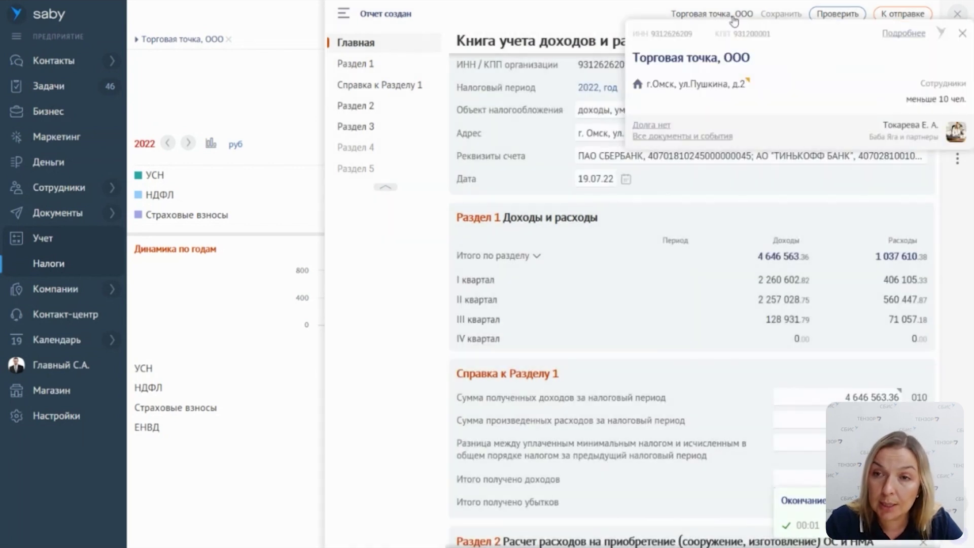
left_click(964, 36)
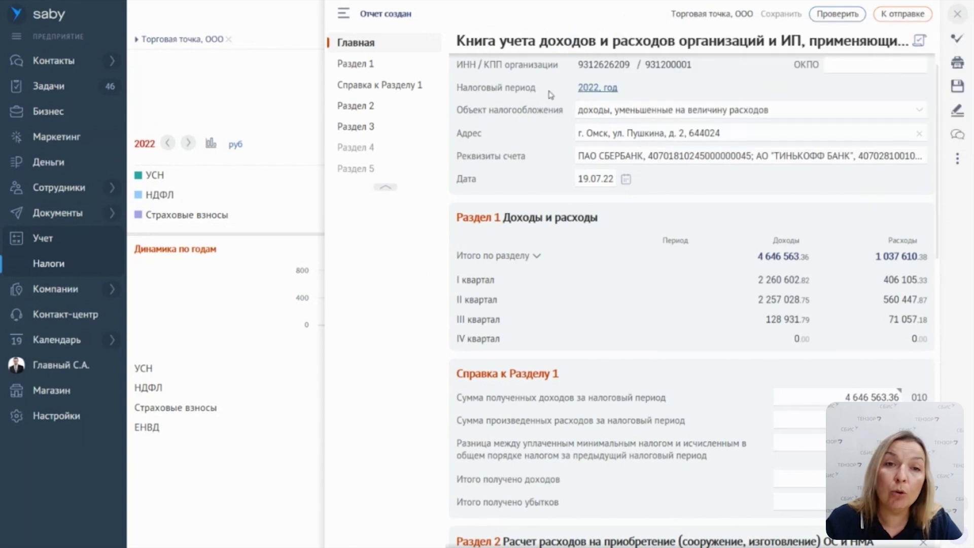
Examine the III квартал income and expense entries in Раздел 1 of the book, and close the book without saving.
left_click(368, 64)
scroll(762, 163, "up", 3)
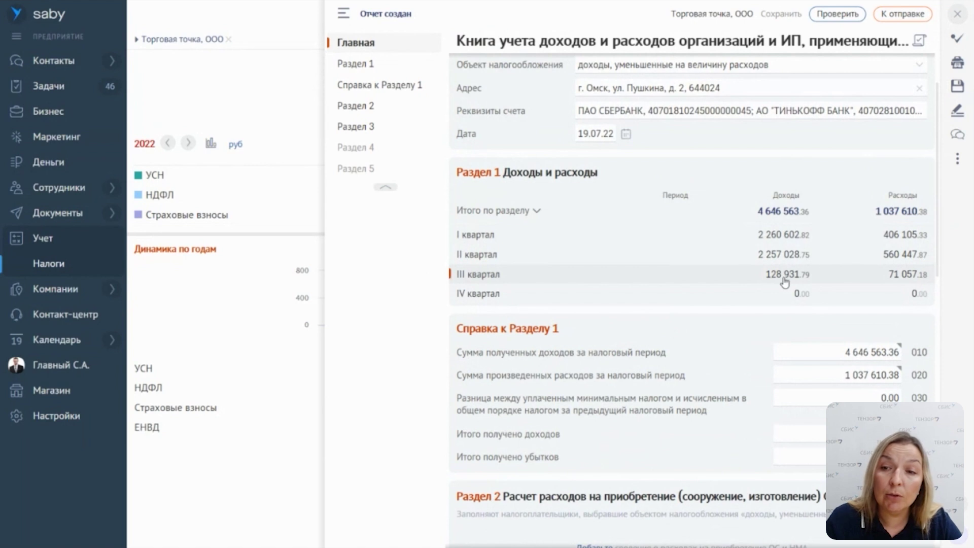
left_click(781, 280)
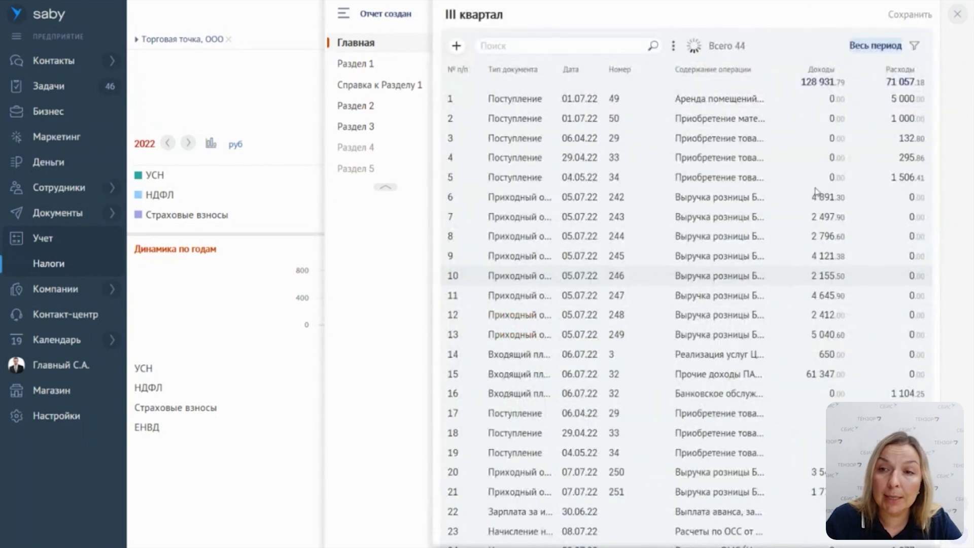
scroll(814, 327, "down", 8)
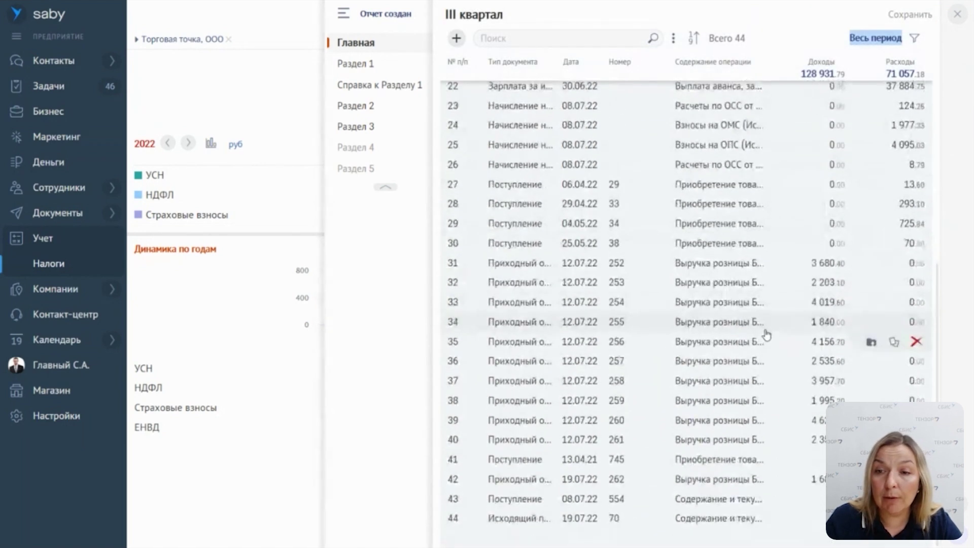
scroll(805, 203, "up", 2)
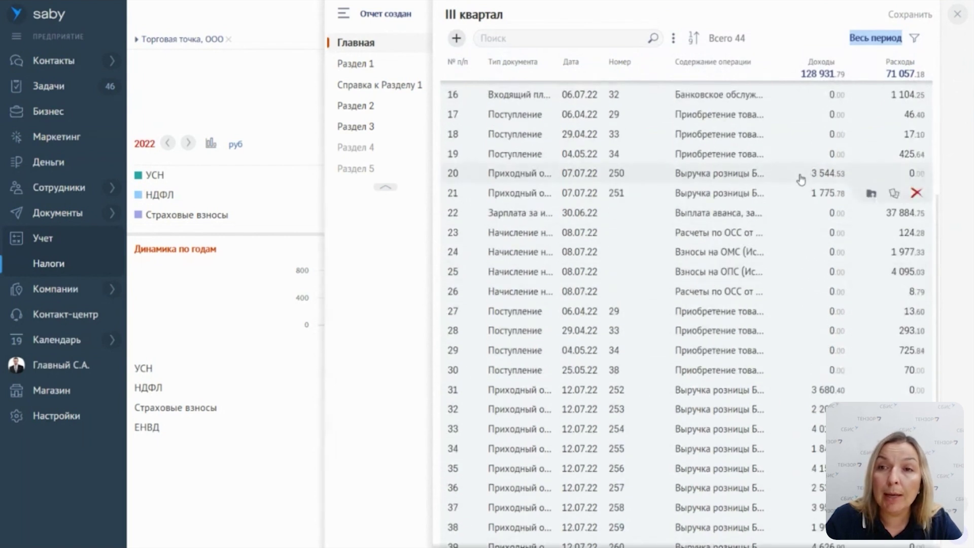
left_click(958, 17)
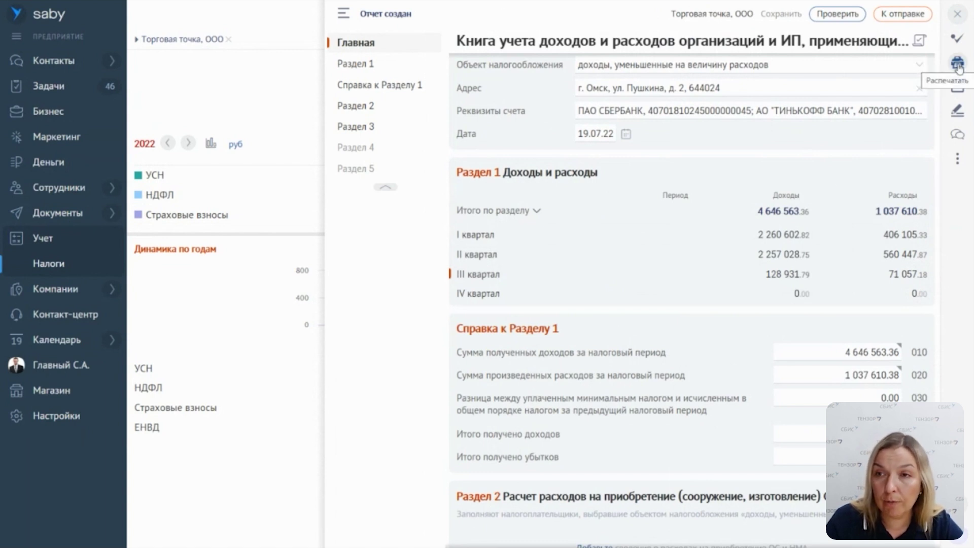
left_click(958, 16)
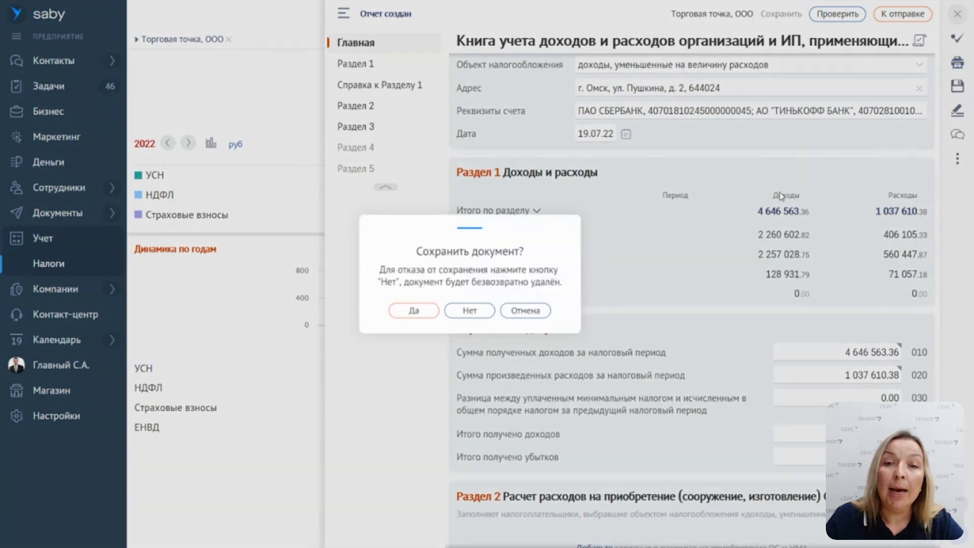
left_click(470, 310)
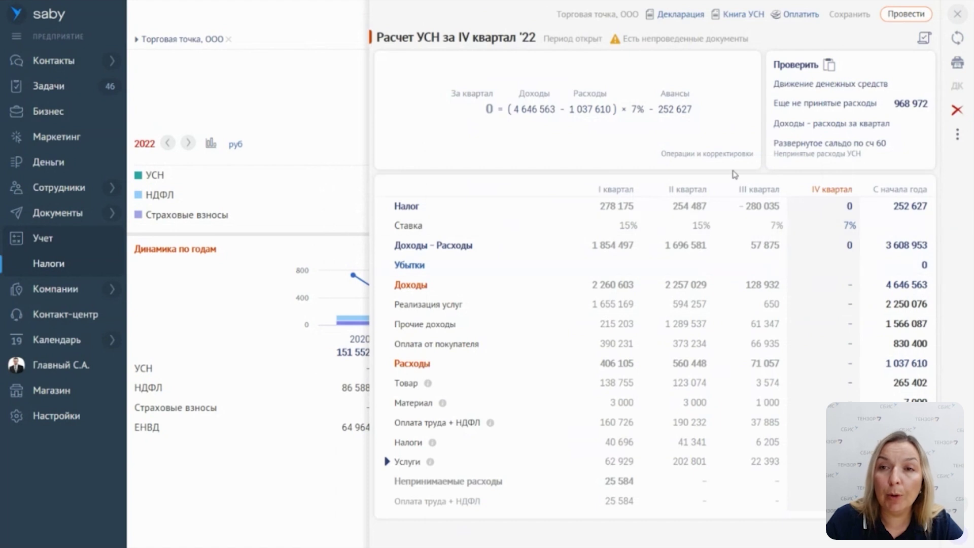
Generate the УСН declaration, review Раздел 1.2 and Раздел 2.2, discard it and return to the tax summary.
left_click(668, 16)
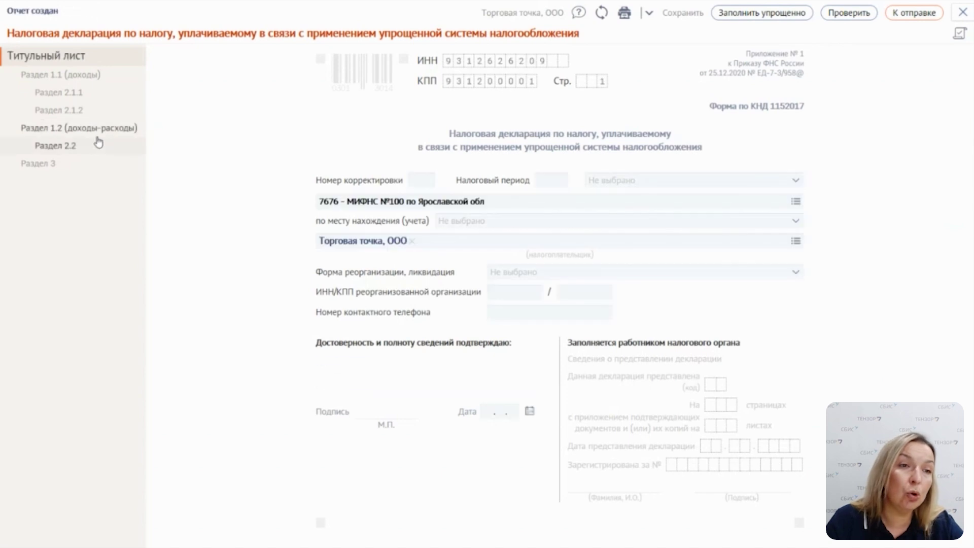
left_click(95, 132)
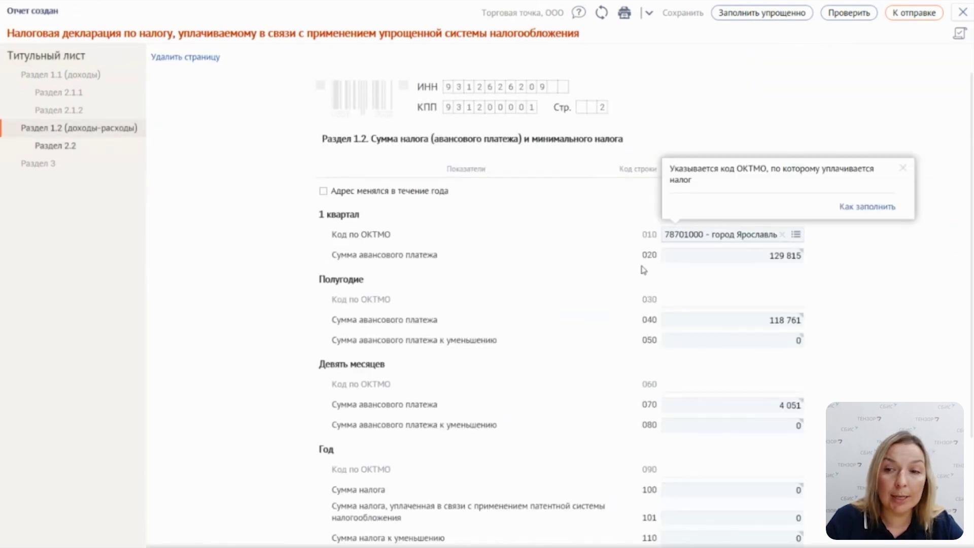
left_click(56, 146)
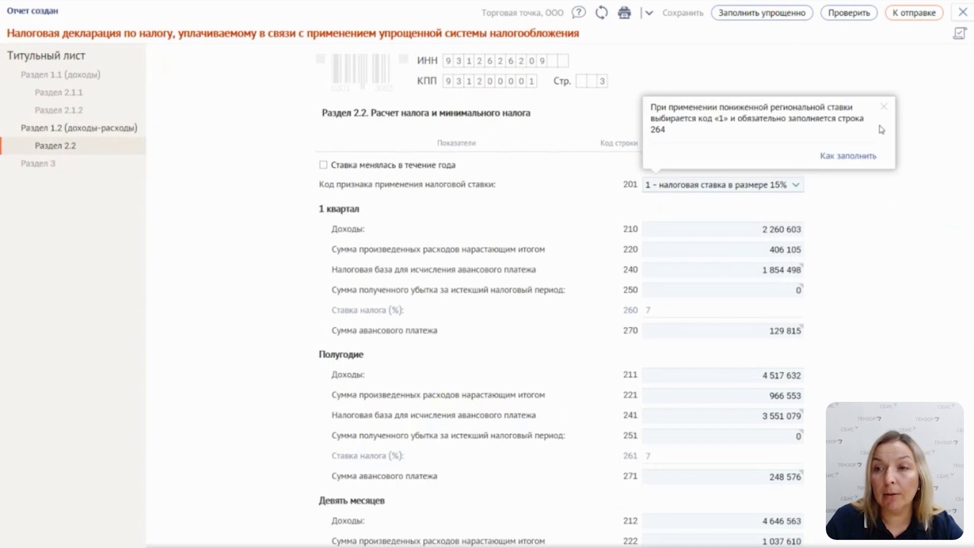
left_click(888, 106)
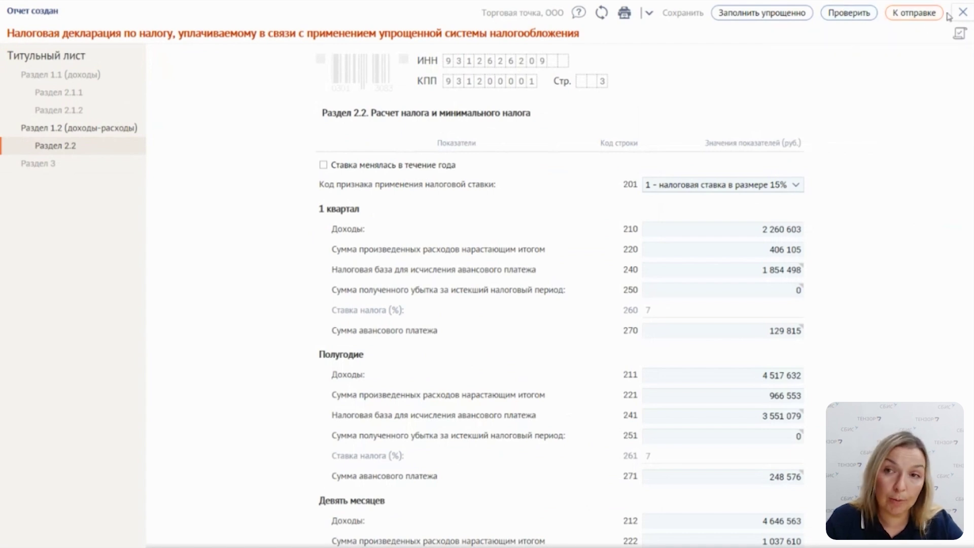
left_click(963, 12)
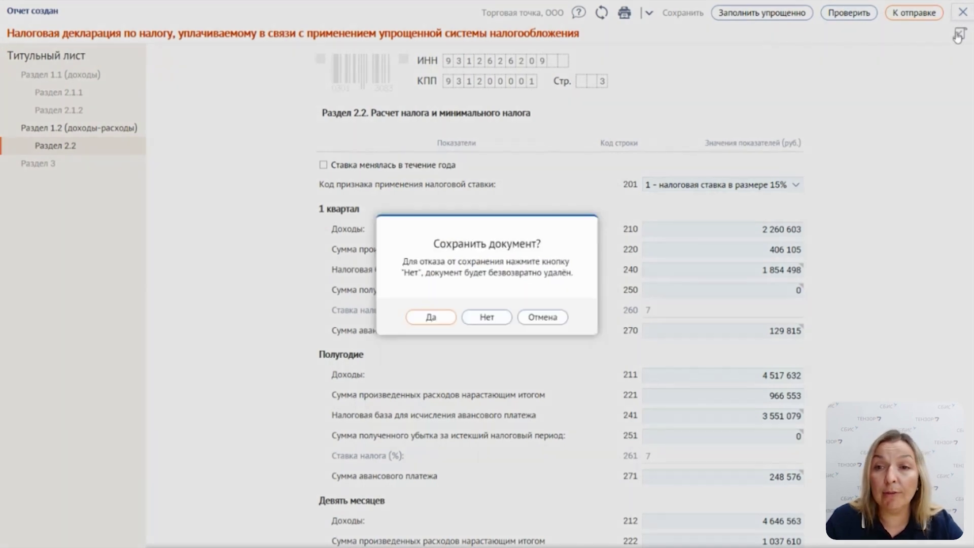
left_click(485, 318)
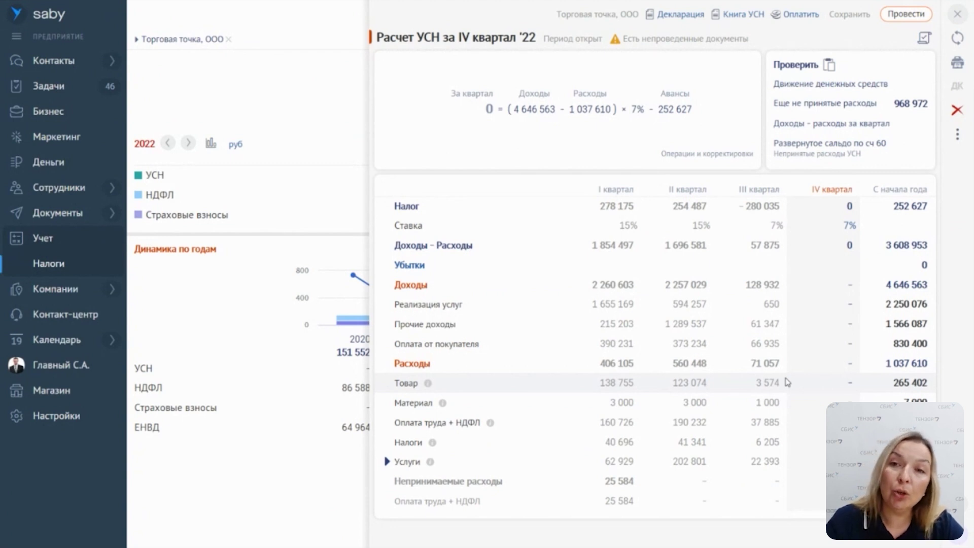
left_click(561, 41)
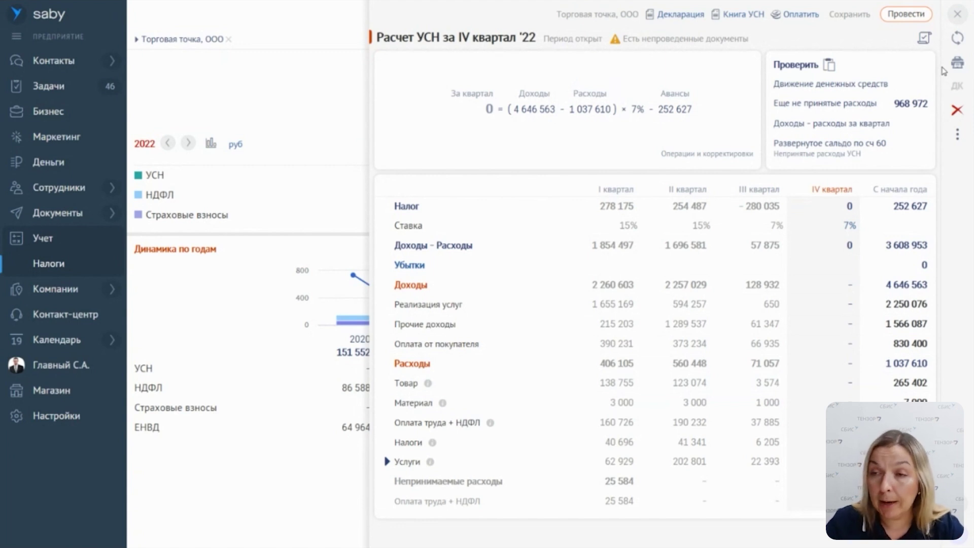
left_click(958, 14)
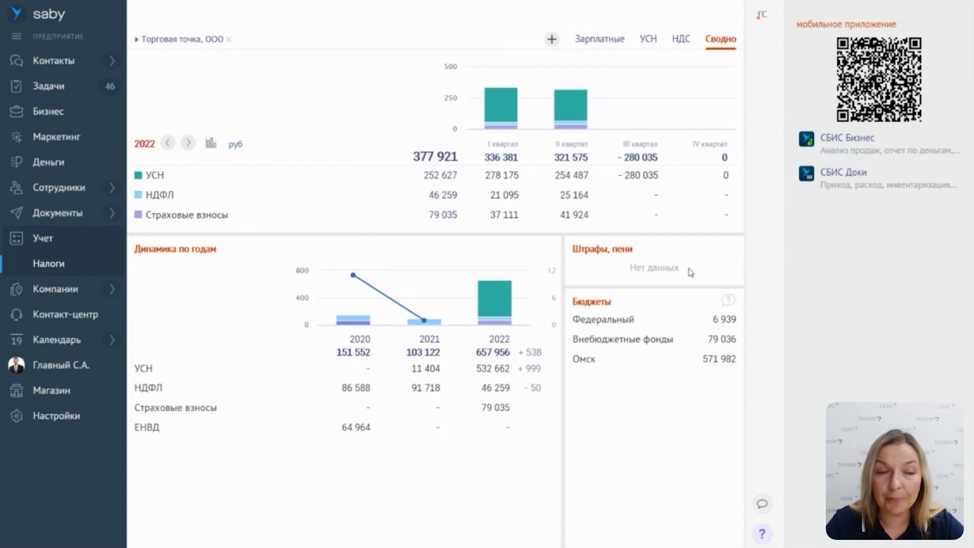
Open the Бухгалтерия reports calendar, filter it to Торговая точка, ООО and look through its reports, payments and closing tasks.
mouse_move(56, 243)
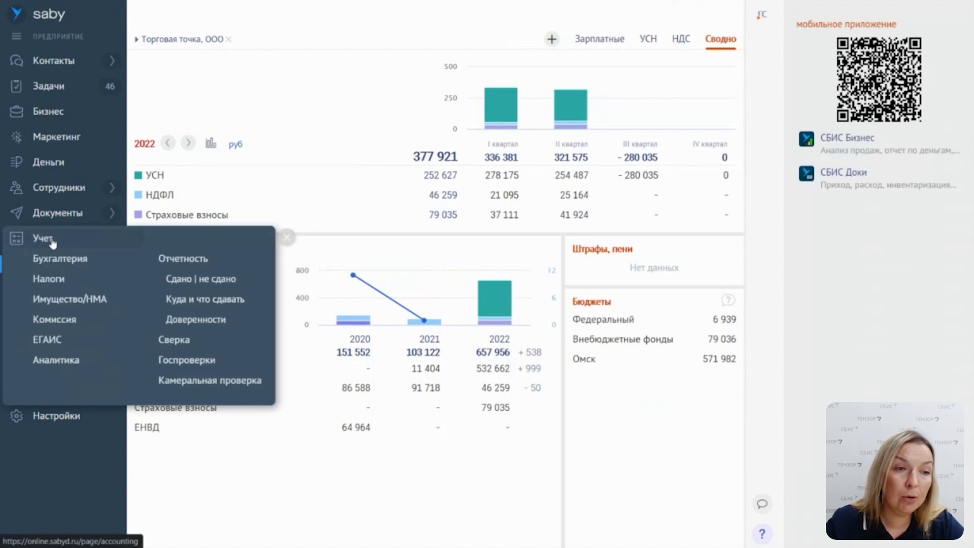
left_click(83, 256)
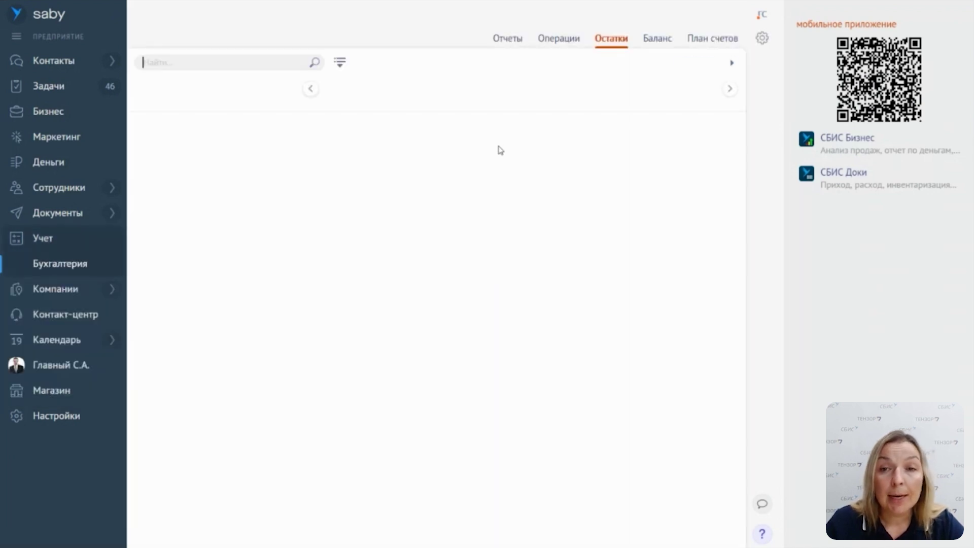
left_click(506, 38)
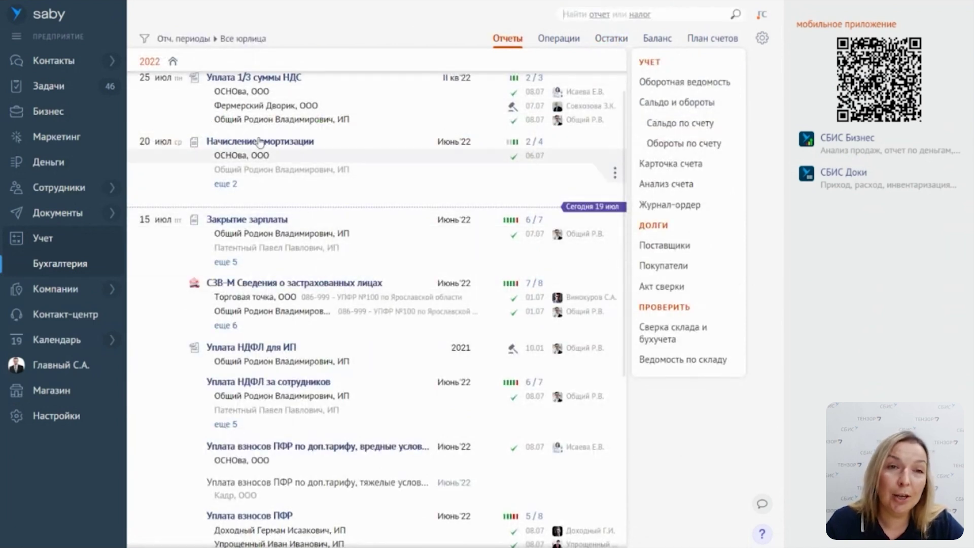
left_click(253, 40)
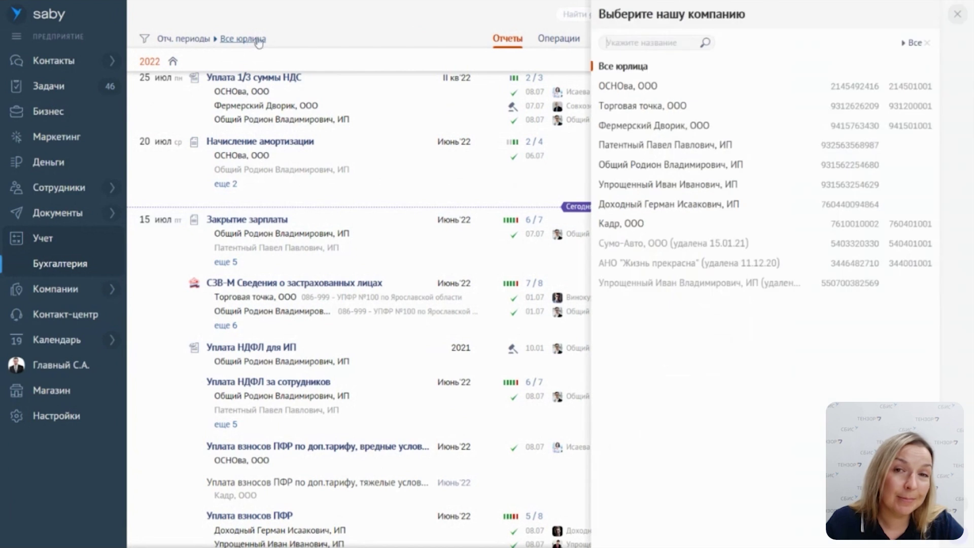
left_click(635, 105)
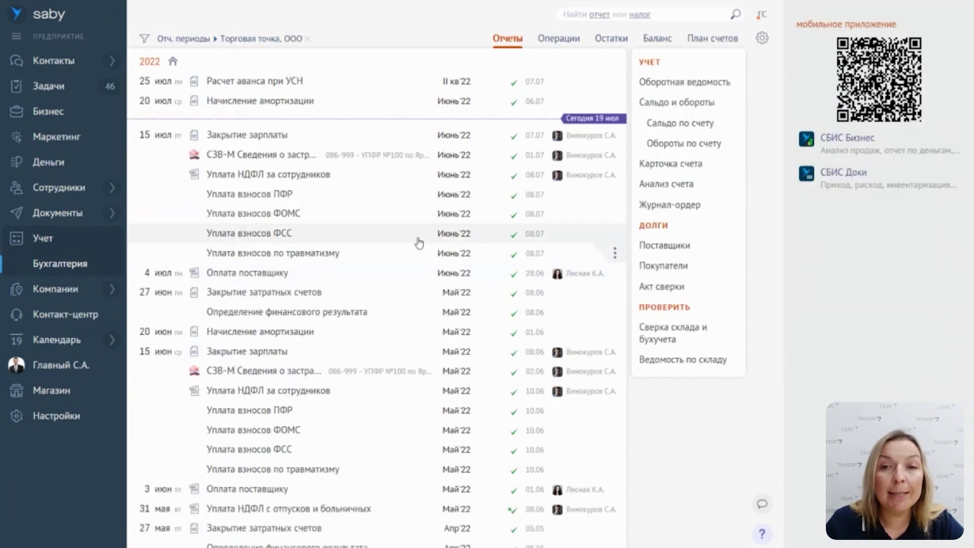
scroll(428, 238, "up", 2)
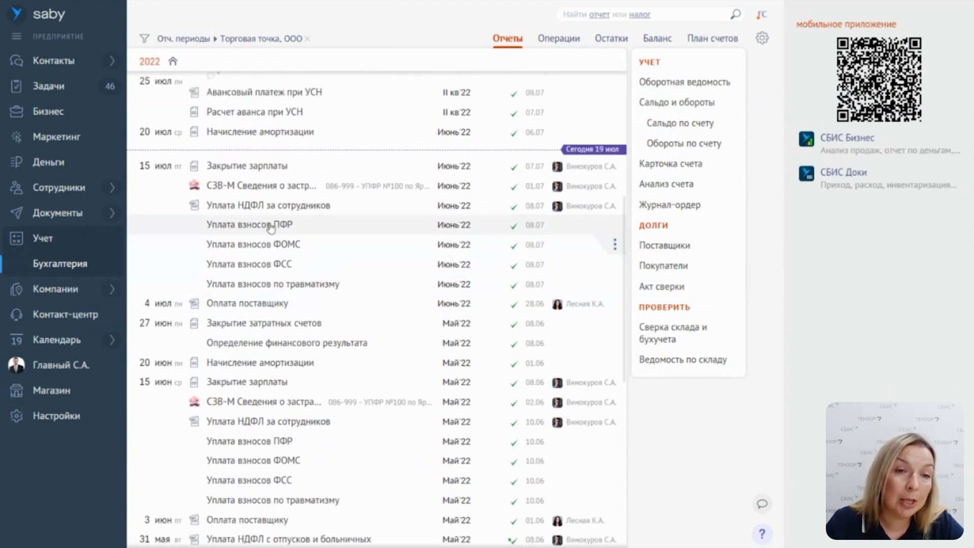
scroll(277, 211, "up", 5)
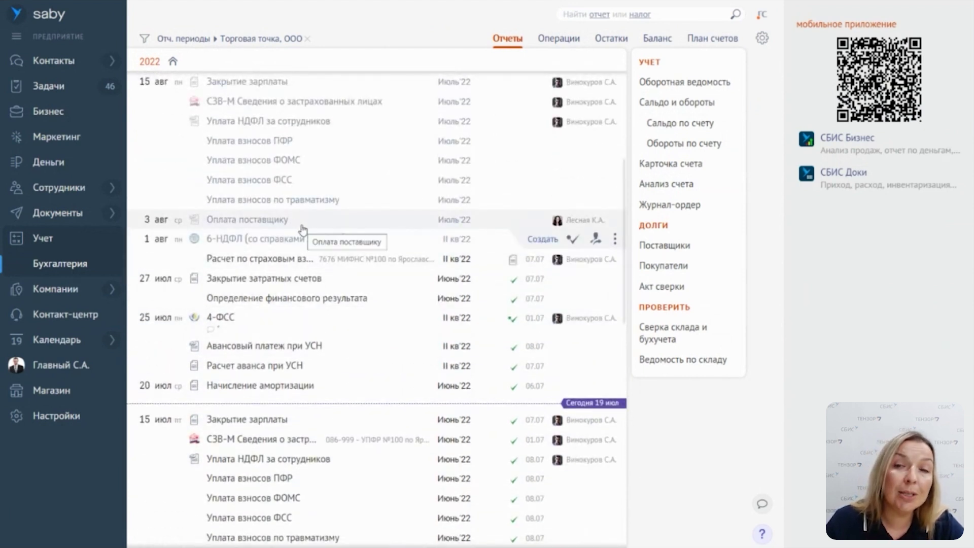
Create and post the Июль'22 Закрытие затратных счетов operation, reopen it to check its postings, and close it.
scroll(284, 243, "up", 1)
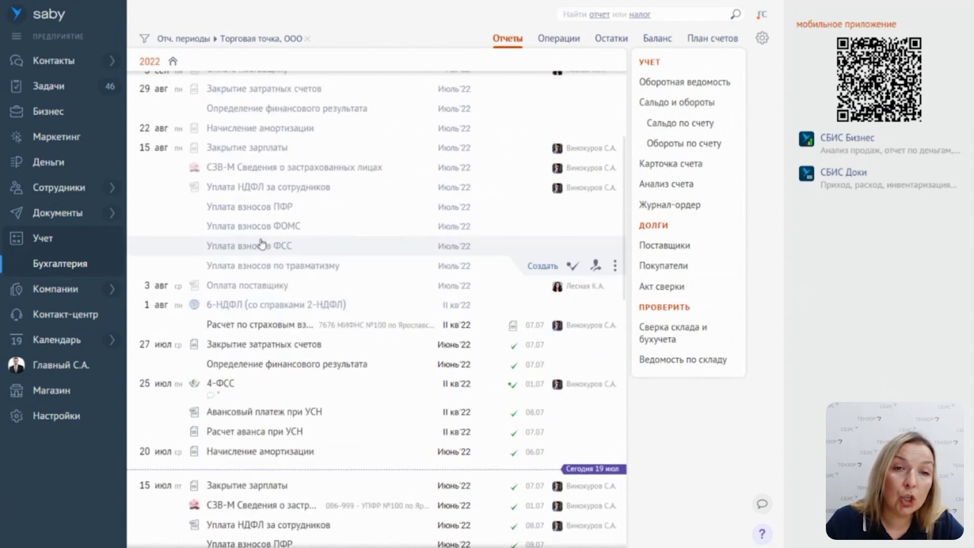
scroll(249, 213, "up", 1)
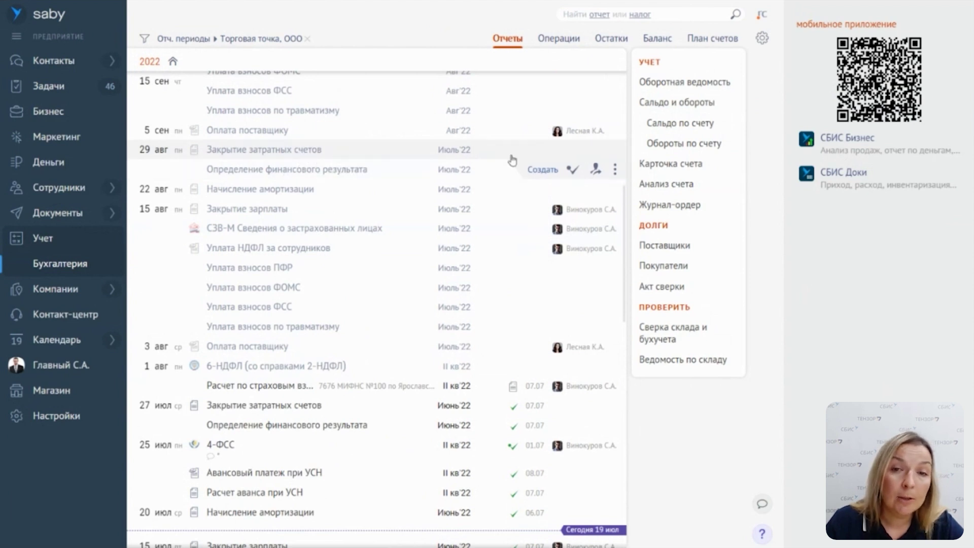
left_click(541, 171)
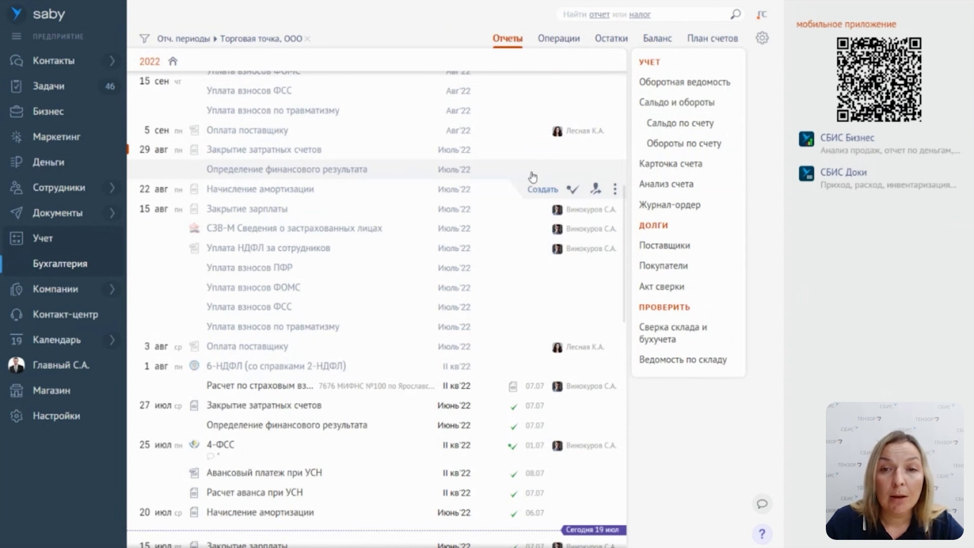
left_click(532, 177)
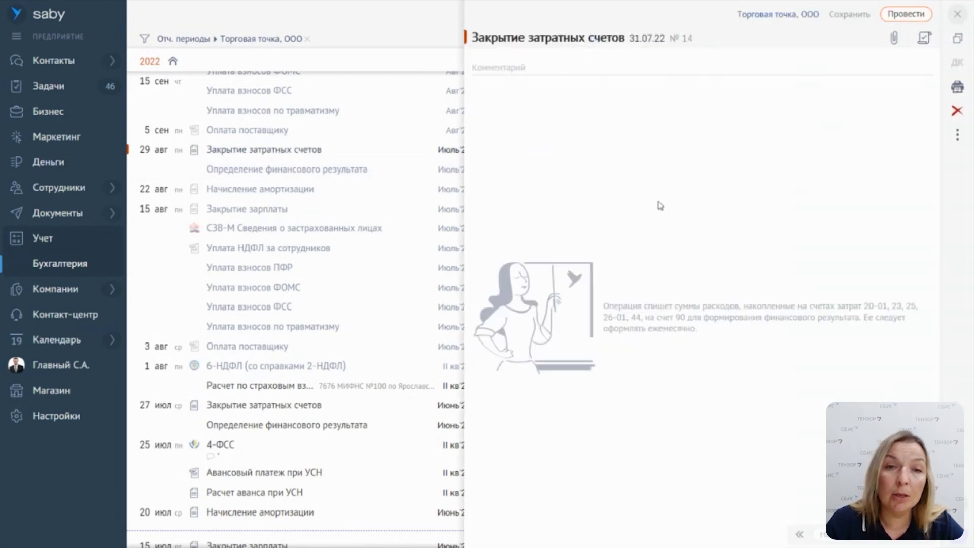
key("Escape")
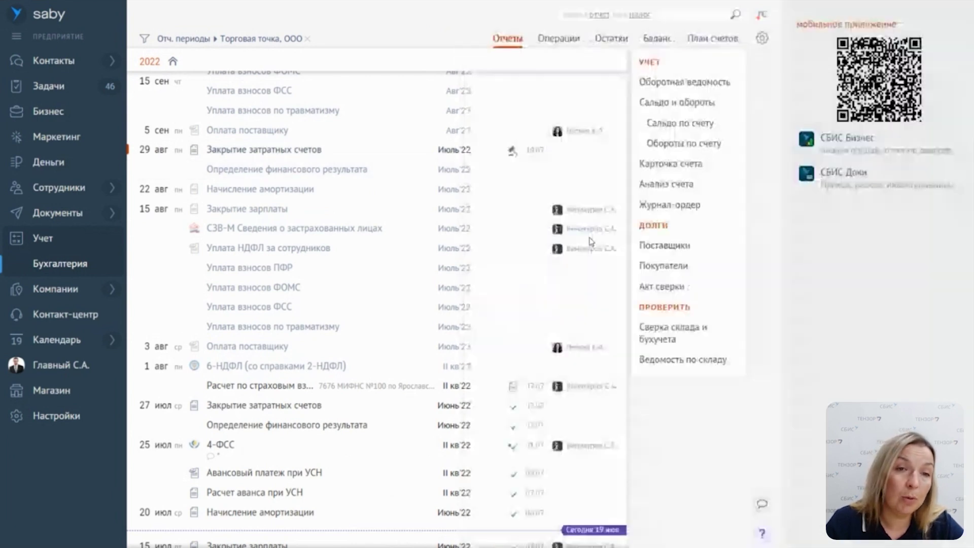
left_click(318, 152)
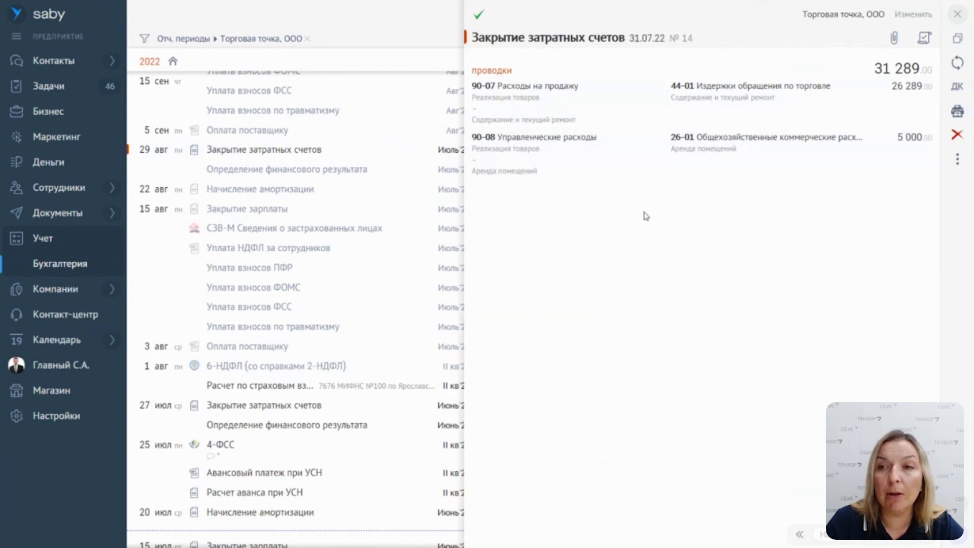
left_click(958, 14)
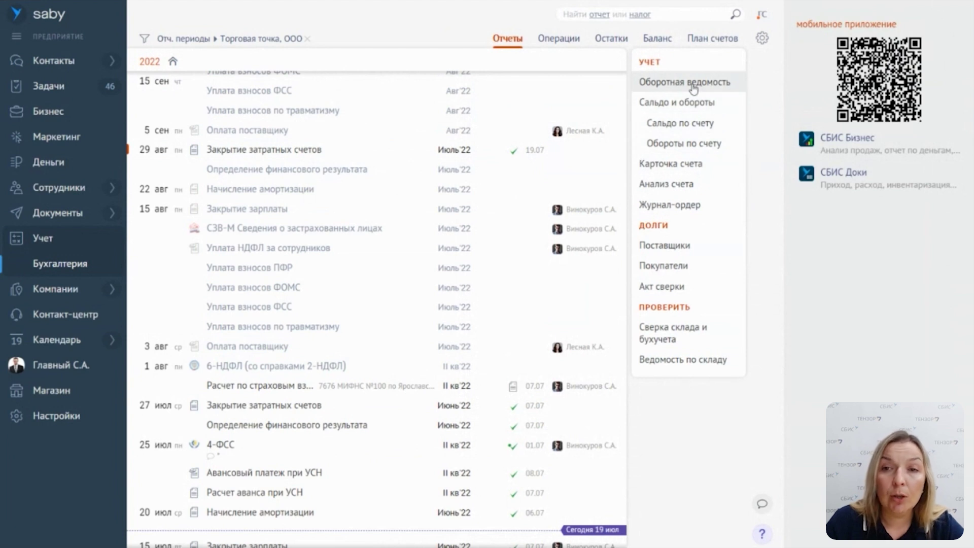
Build the Оборотная ведомость for 2022 across all accounts and open the turnover details of account 20 Основное производство.
mouse_move(693, 88)
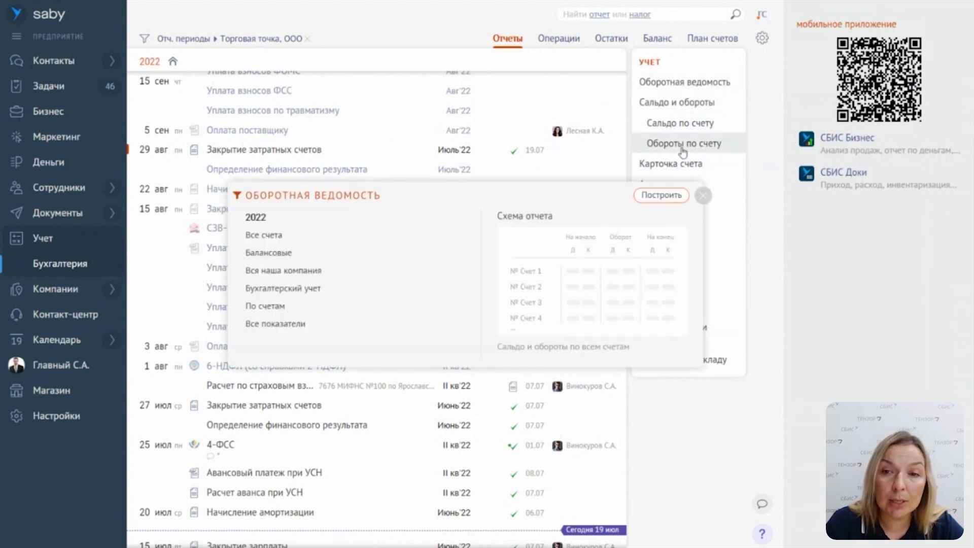
left_click(671, 198)
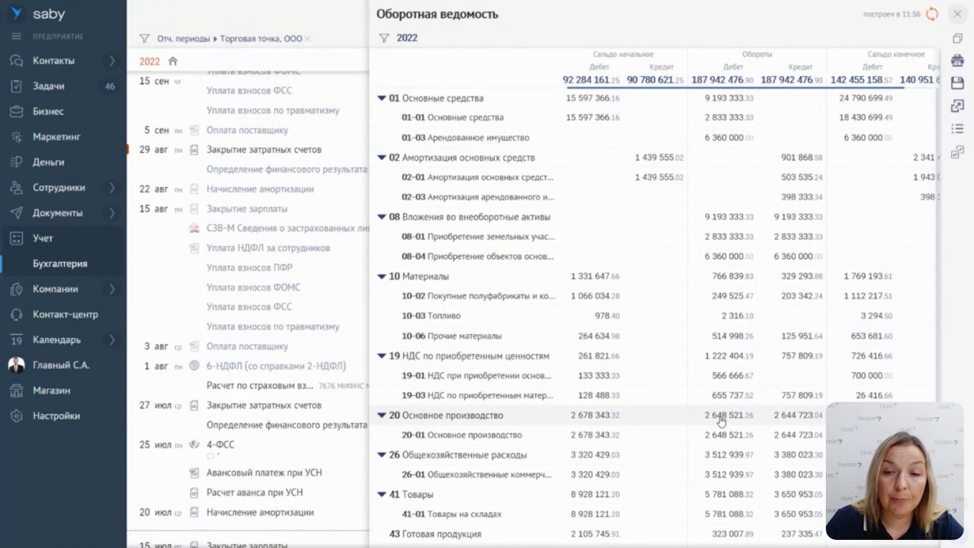
left_click(721, 420)
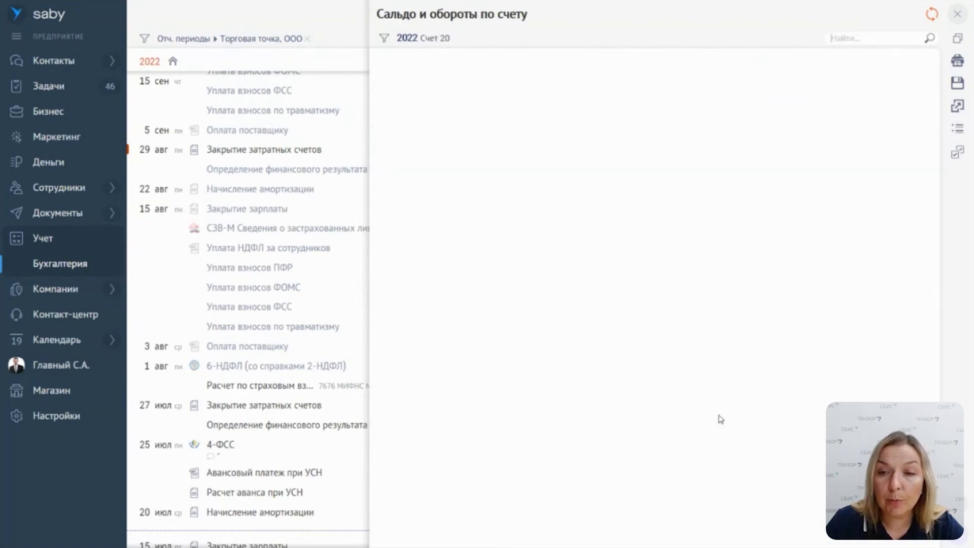
Drill into account 20's Транспорт debit turnover, view the 08.07.22 Авансовый отчет behind it, and close all the reports.
left_click(754, 120)
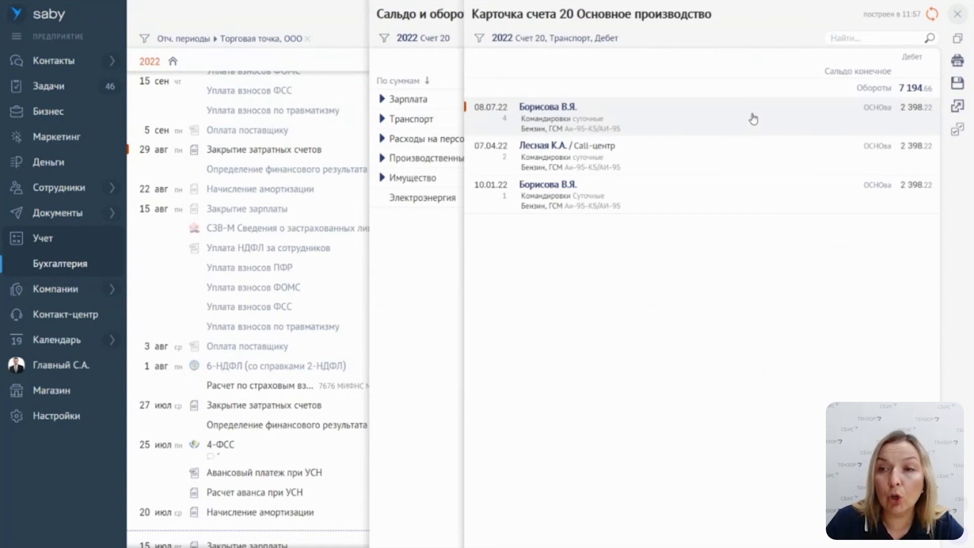
left_click(753, 118)
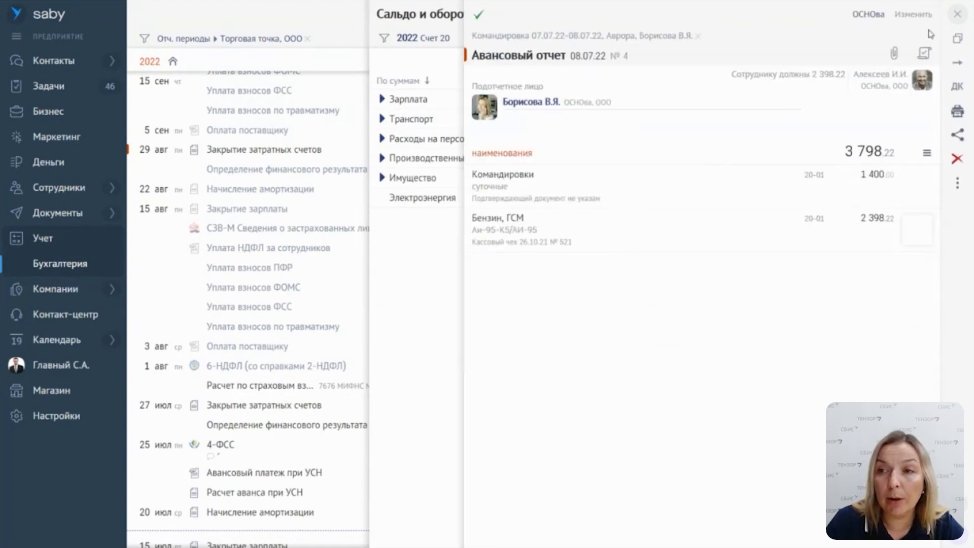
left_click(959, 15)
left_click(959, 15)
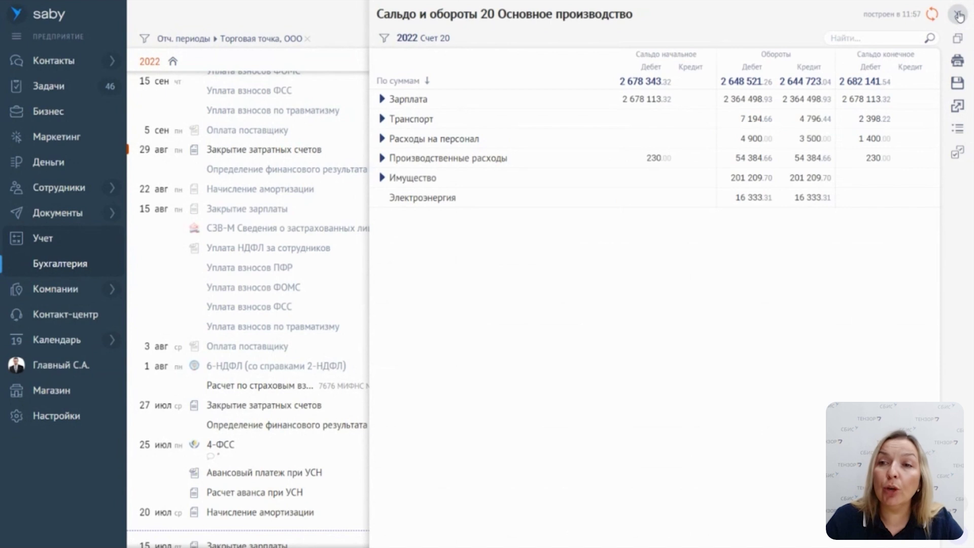
left_click(960, 15)
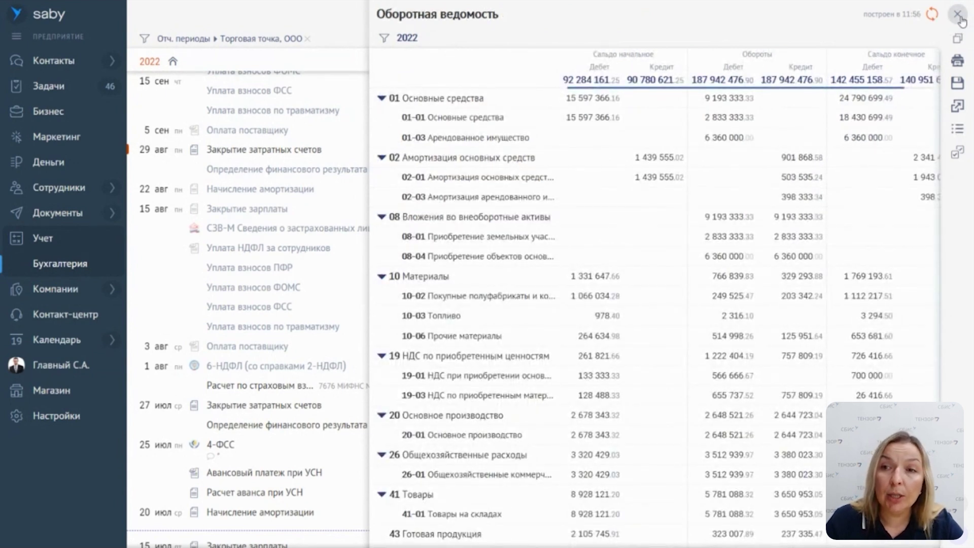
left_click(959, 15)
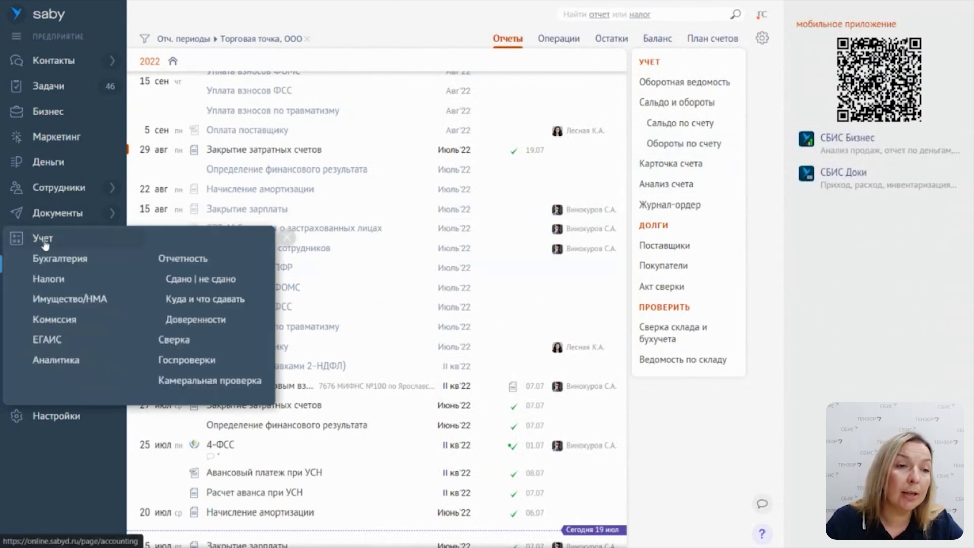
Open the Учет overview and expand the Управленческая прибыль distribution, Зарплата (с налогами) and Прочие внереализационные расходы.
left_click(47, 246)
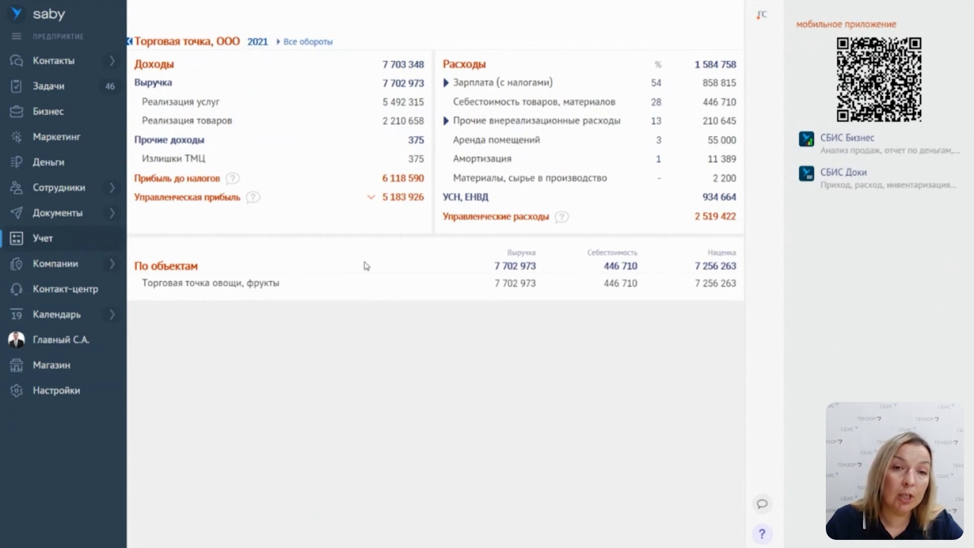
left_click(372, 198)
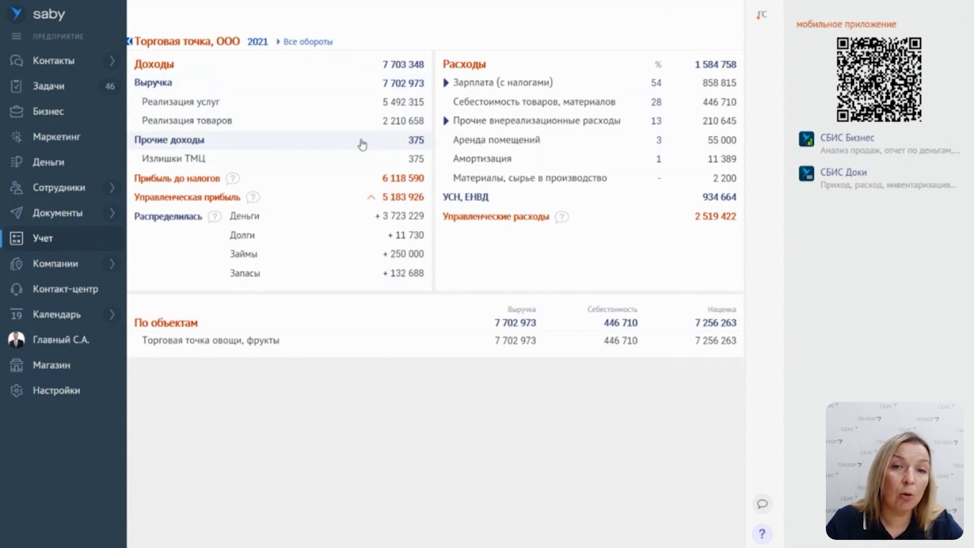
left_click(446, 83)
left_click(446, 178)
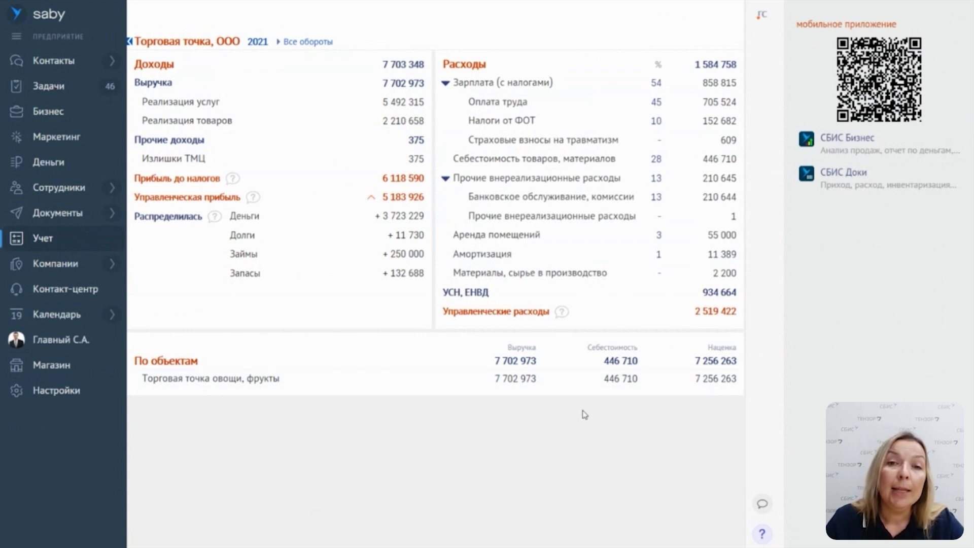
Open the Движение денежных средств report by items from Деньги, rebuild it for Расход, review it and close it.
left_click(75, 171)
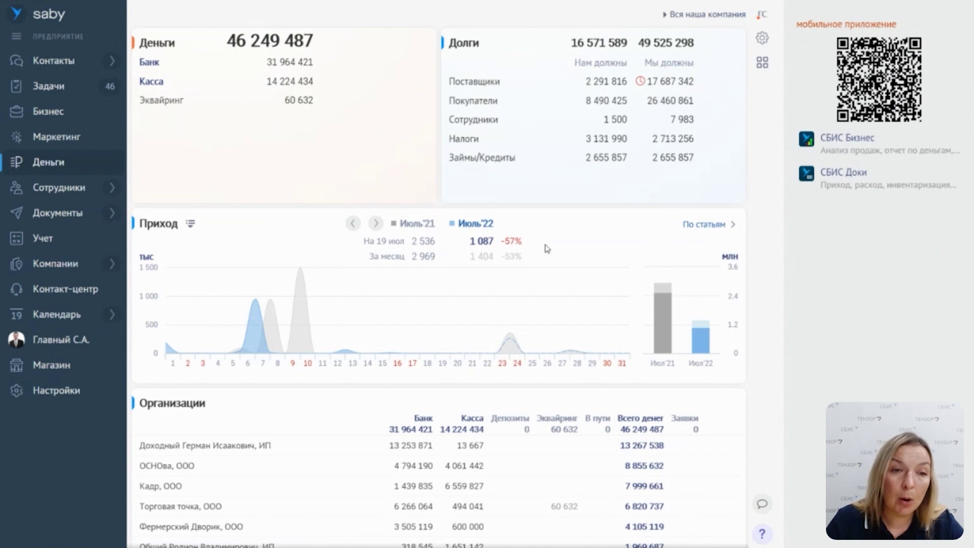
left_click(717, 231)
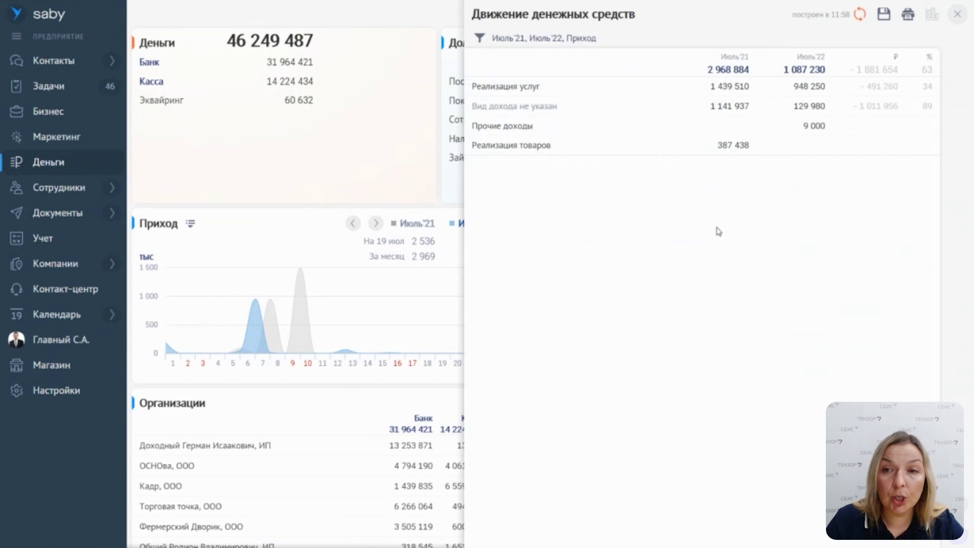
left_click(508, 39)
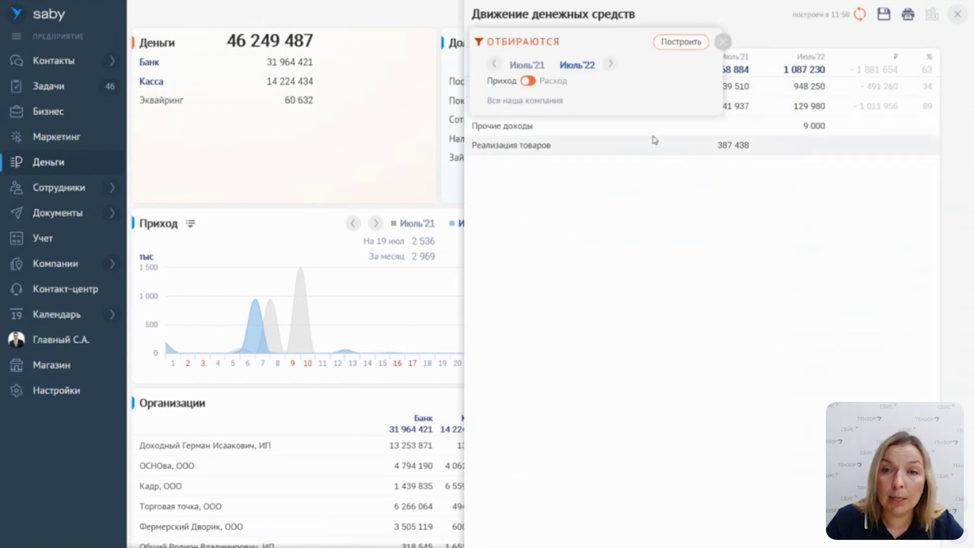
left_click(517, 84)
left_click(696, 44)
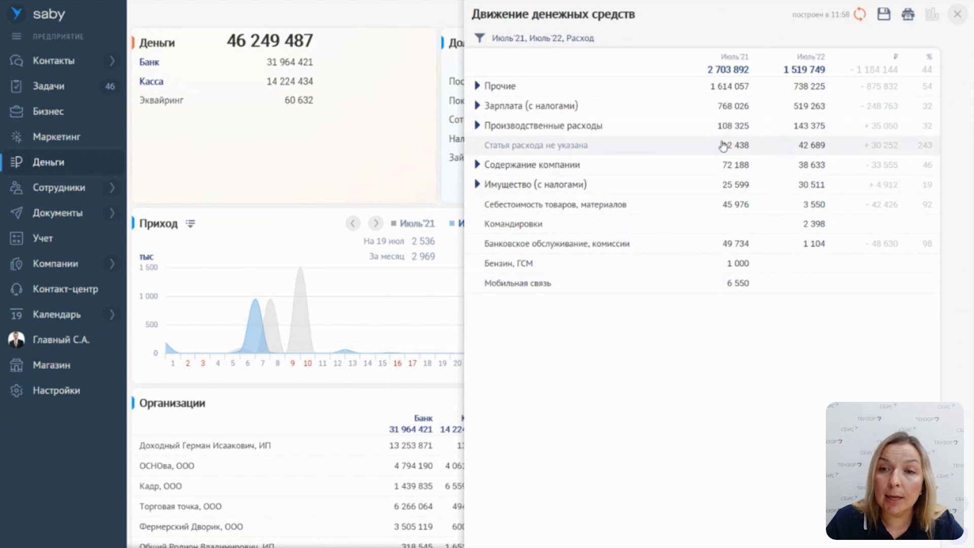
left_click(476, 87)
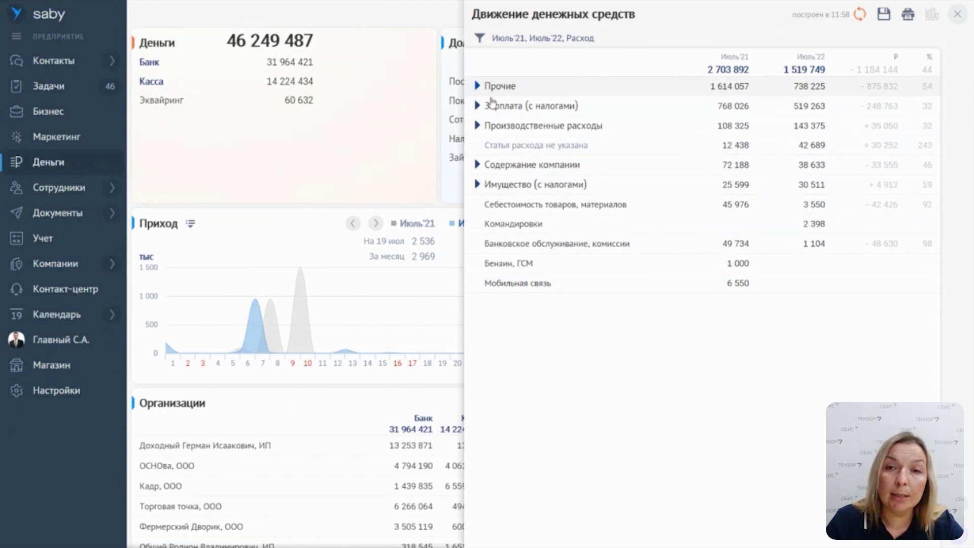
left_click(958, 15)
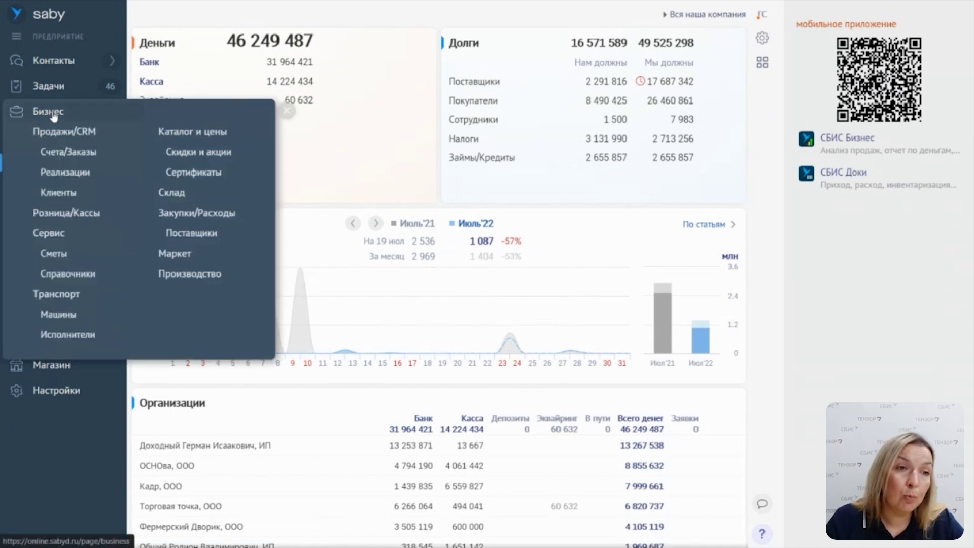
Open the Бизнес overview, build the Продажи за период report for Июль'22, view it and close it.
left_click(54, 114)
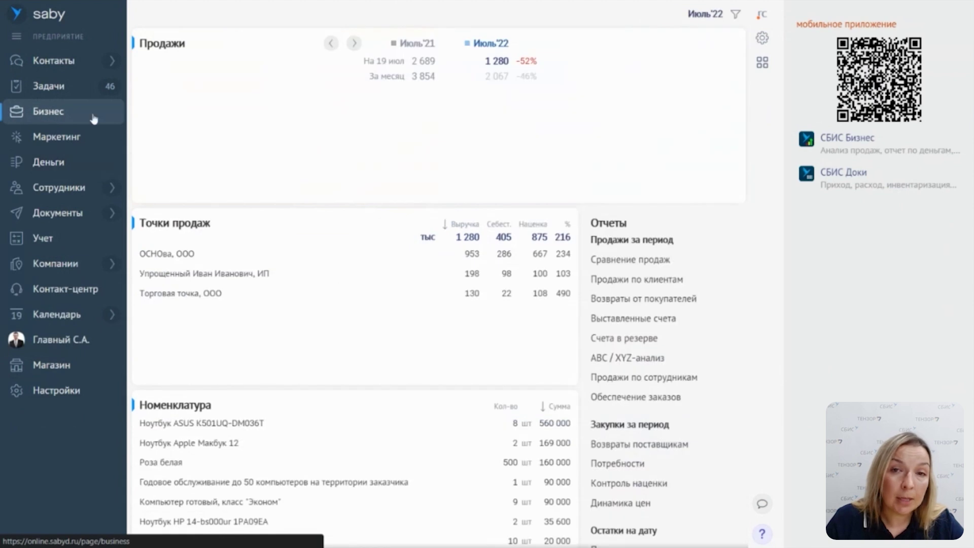
scroll(669, 274, "down", 4)
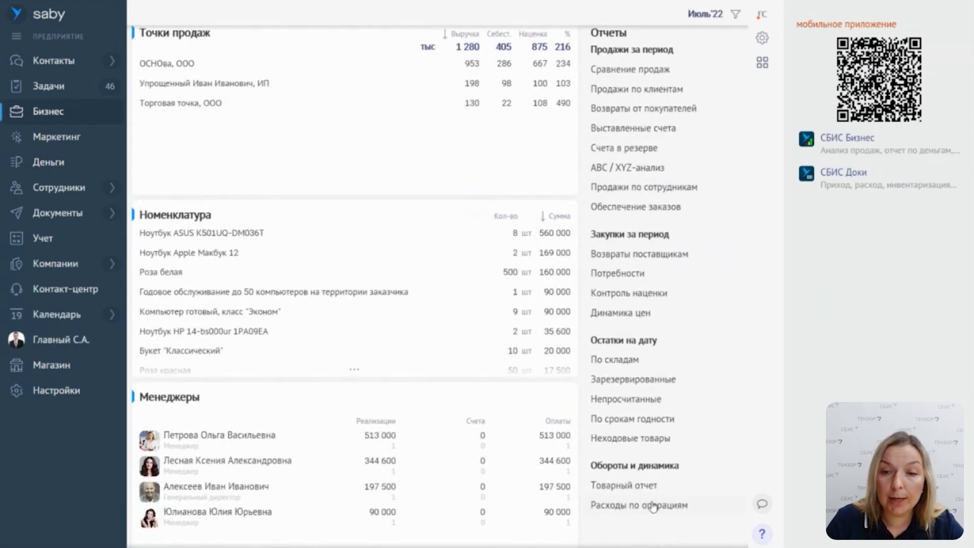
left_click(614, 52)
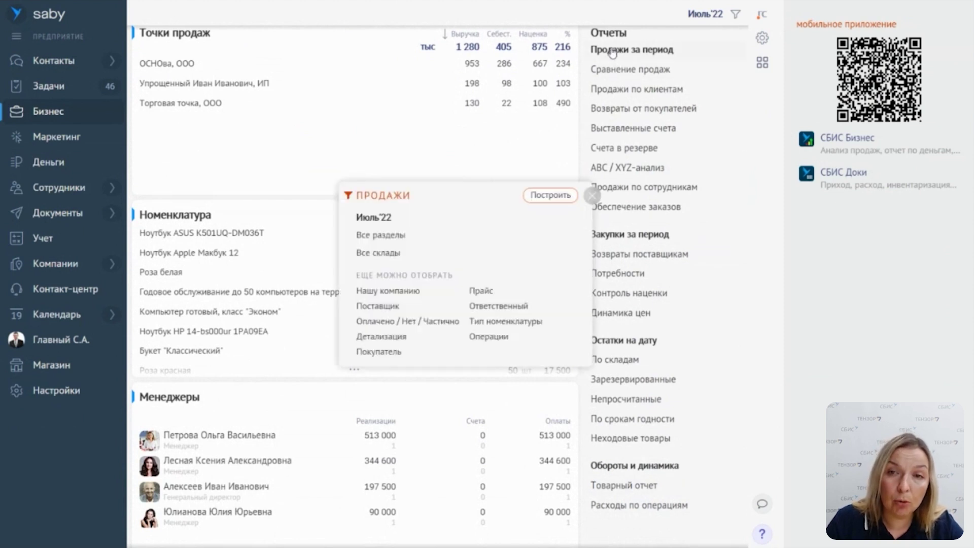
left_click(549, 194)
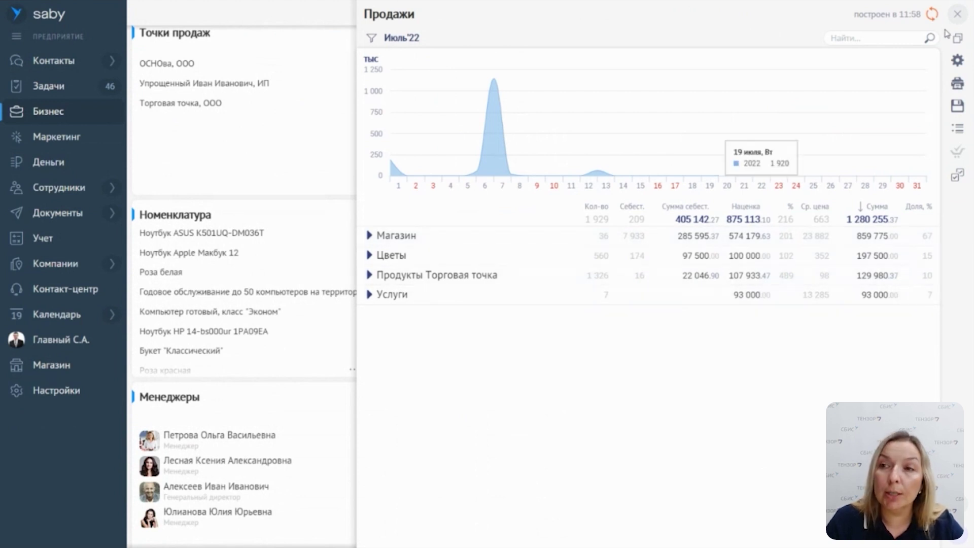
left_click(958, 14)
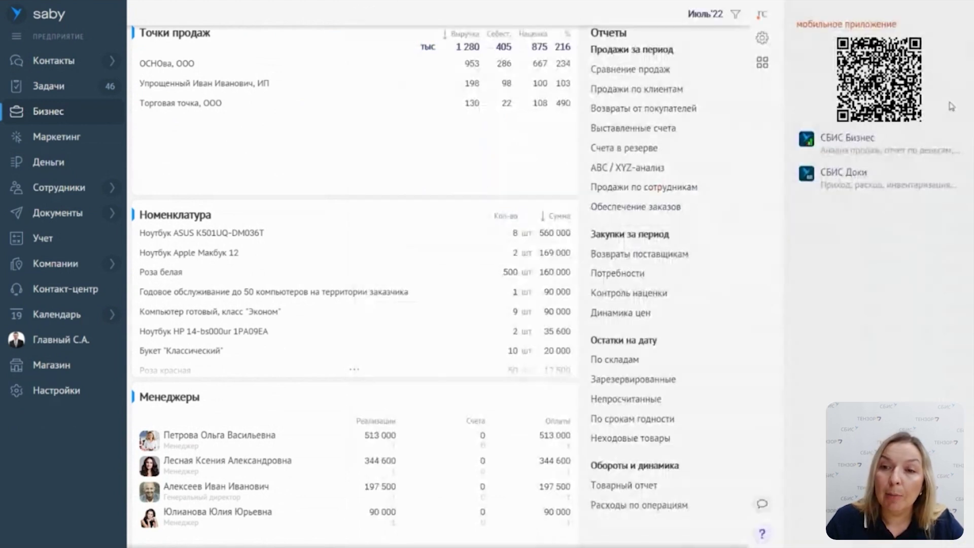
Build the ABC / XYZ-анализ report for Июль'22, look through the product groupings, and close it.
left_click(635, 175)
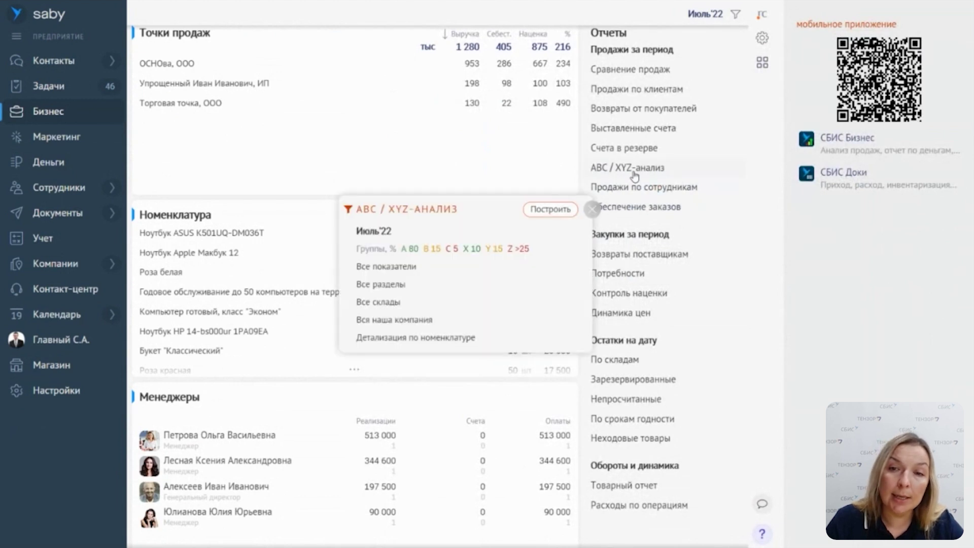
left_click(549, 214)
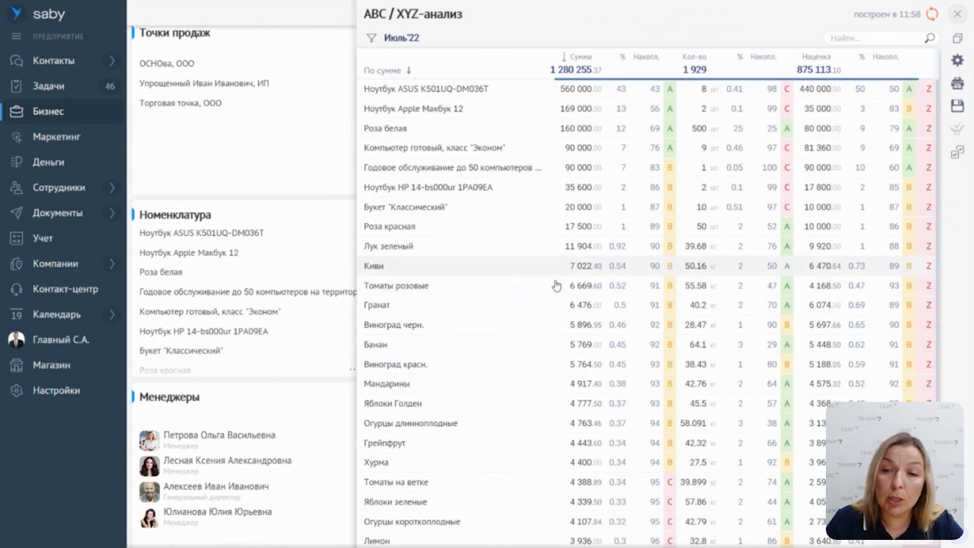
scroll(569, 297, "down", 3)
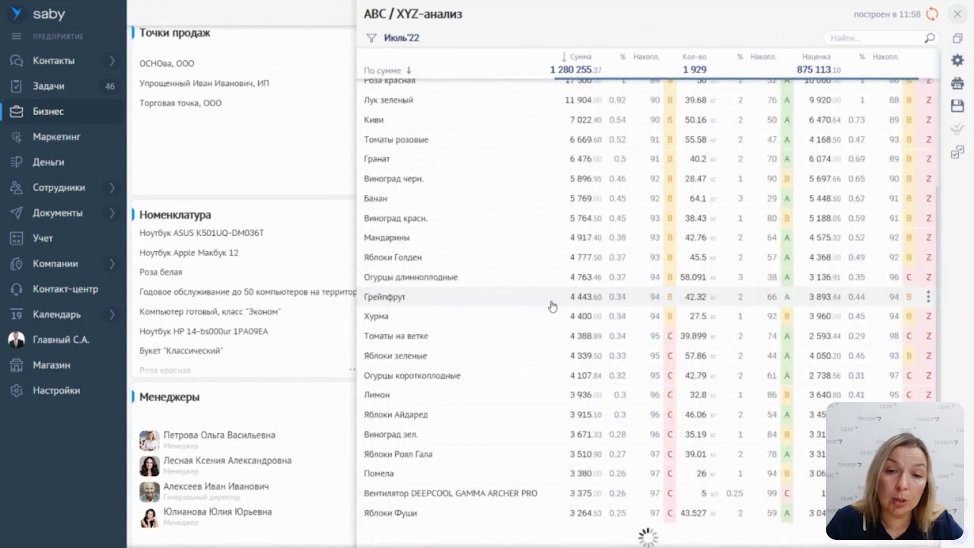
scroll(767, 130, "up", 4)
left_click(958, 14)
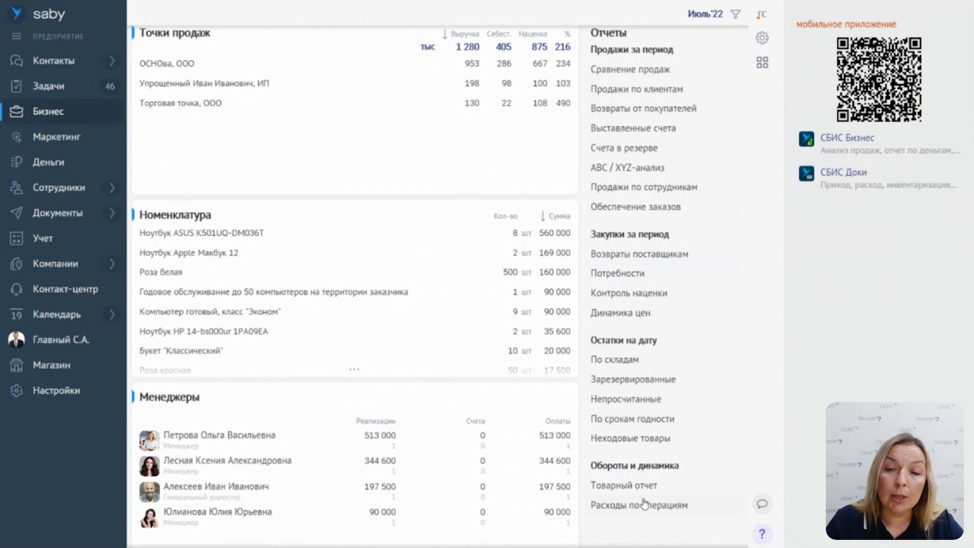
scroll(675, 305, "up", 3)
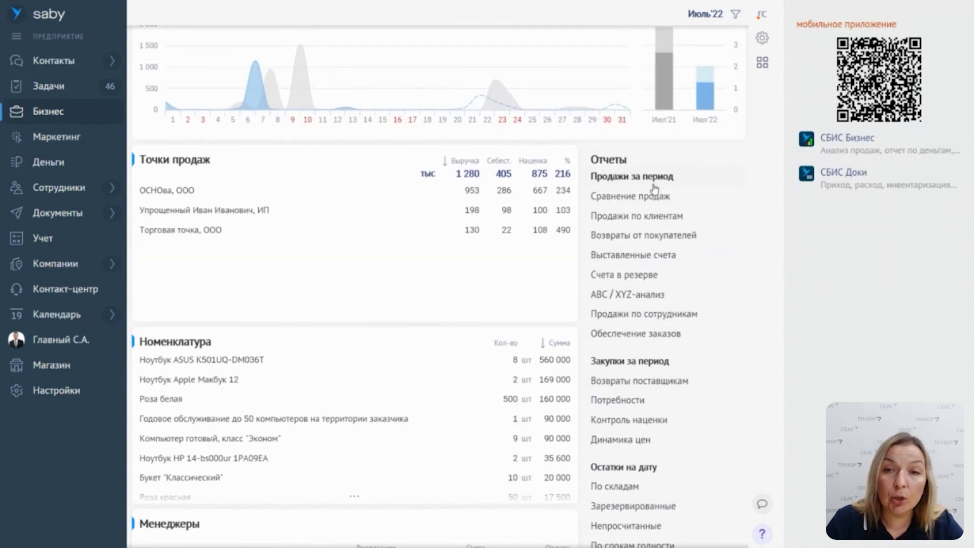